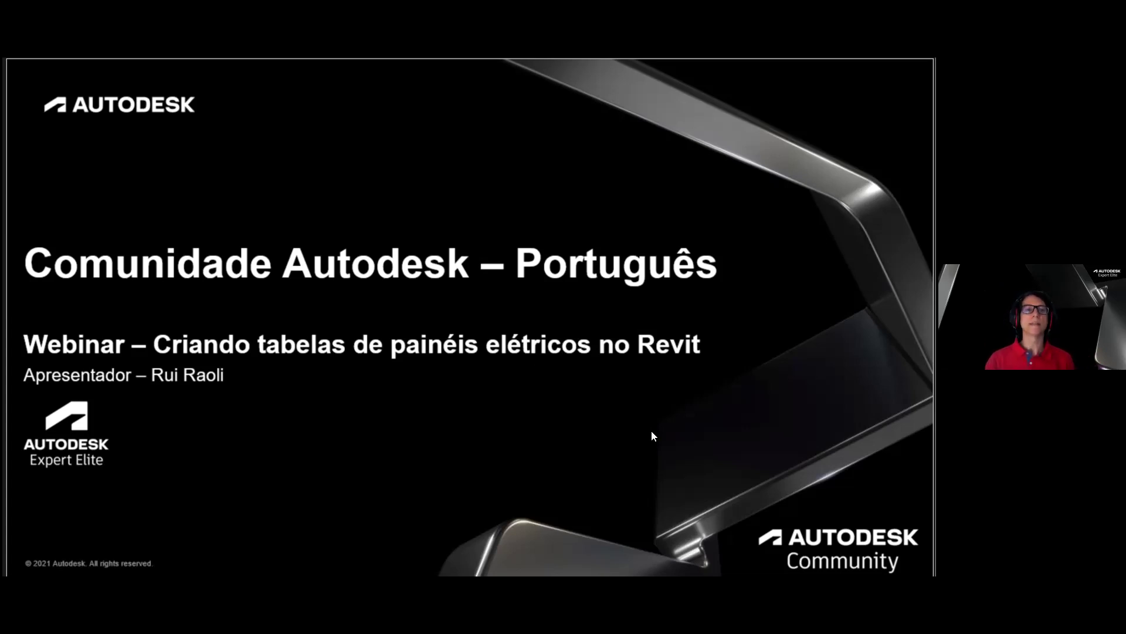
- Advance past the webinar slides to the Level 1 - ELE electrical floor plan in Revit
key(Right)
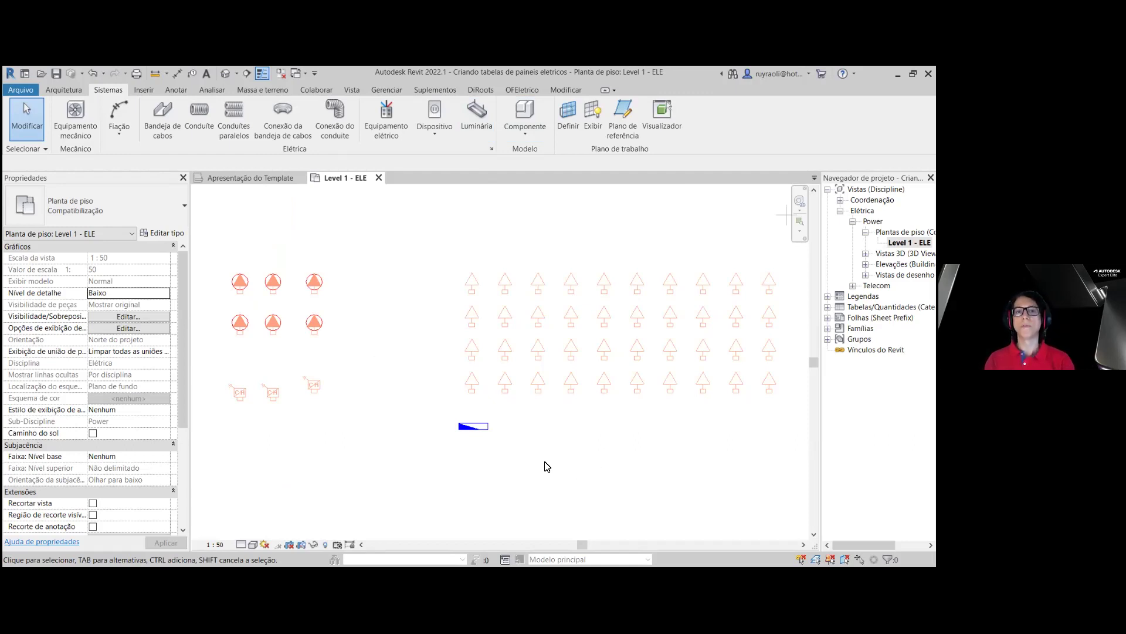
- Select panel QD and open Quadro de Distribuição TIGRE in the family editor
click(612, 472)
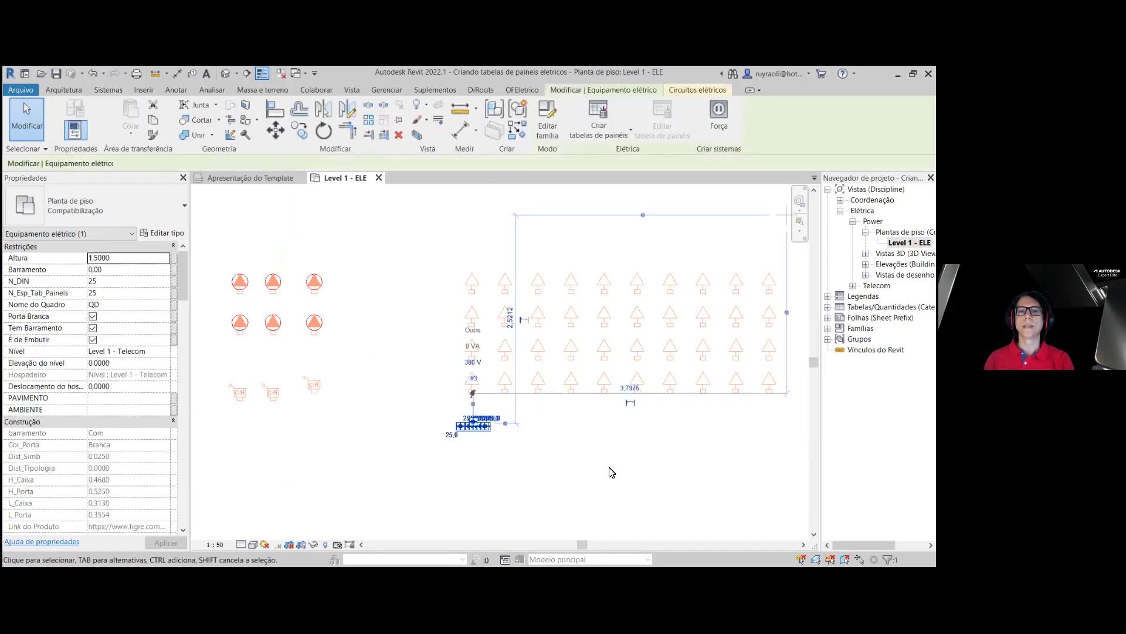
click(547, 138)
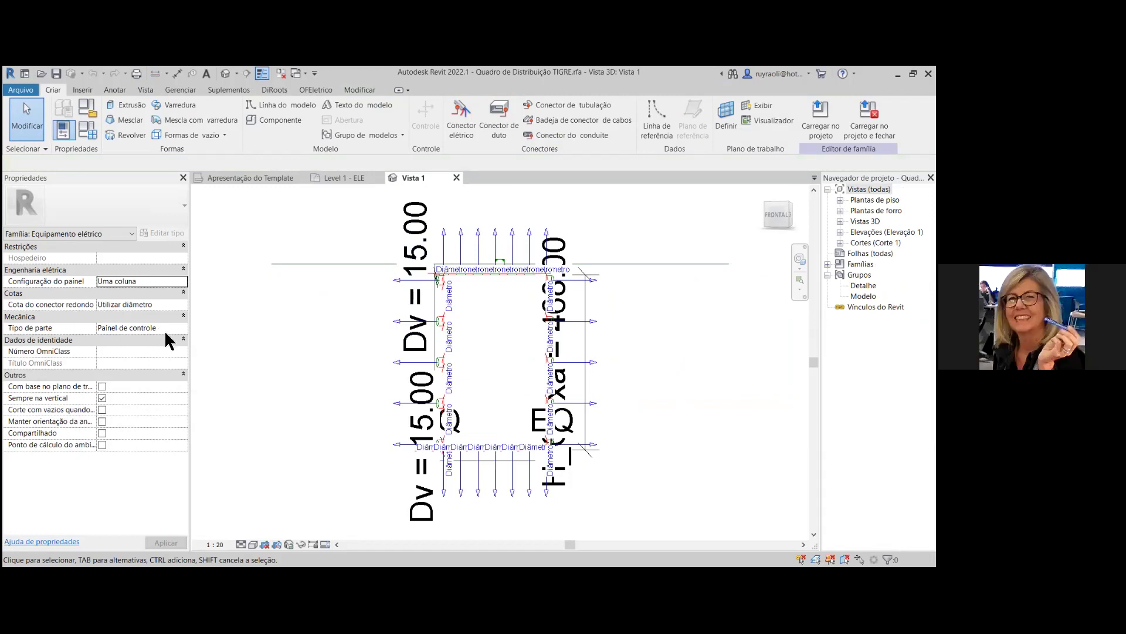
- Set the panel family's part type to Quadro elétrico
click(182, 332)
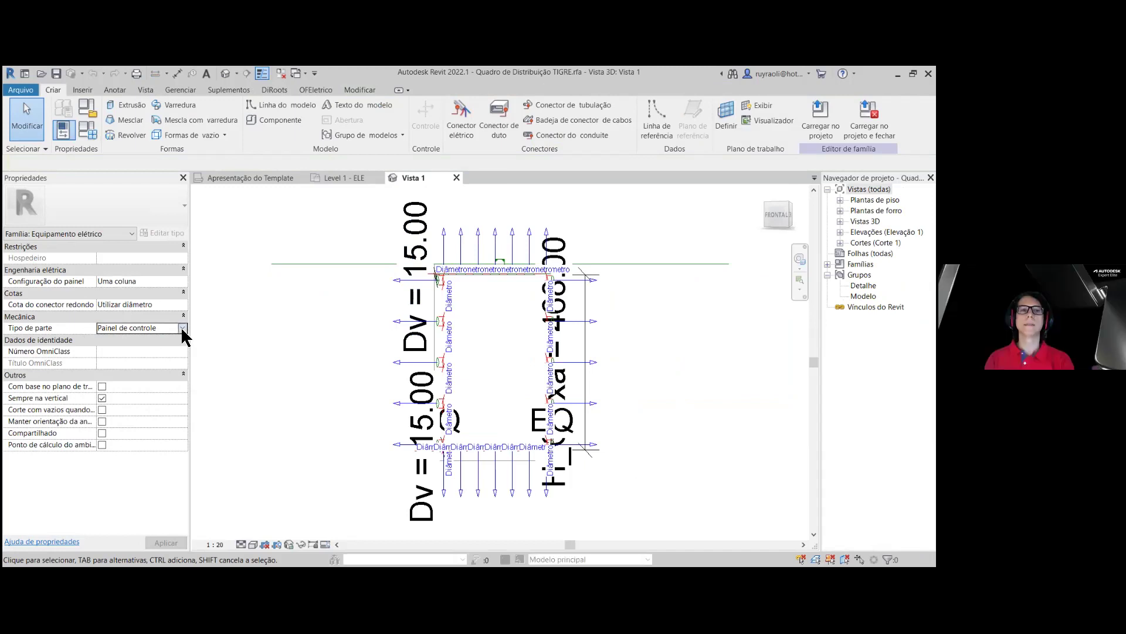
click(182, 329)
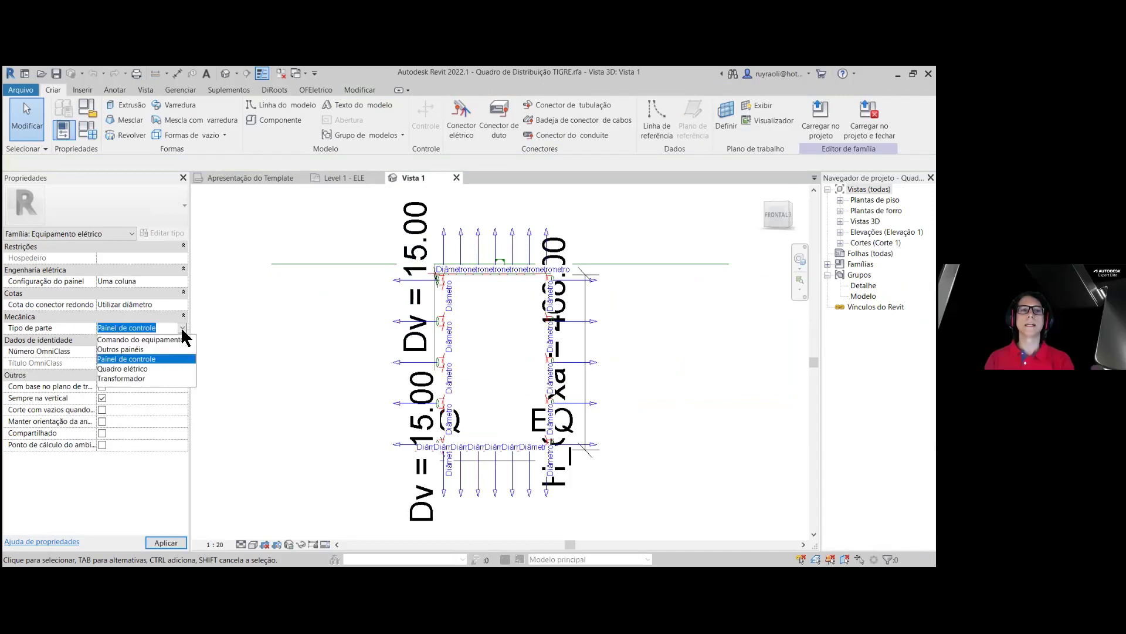
click(136, 370)
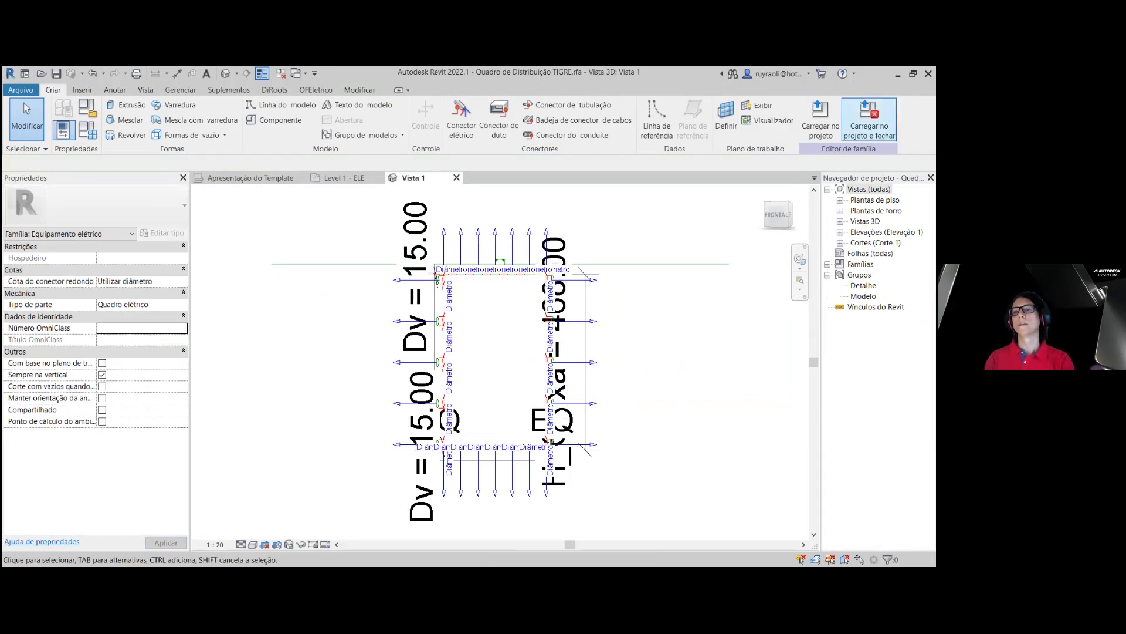
- Reload the family into the project, overwriting the existing version and its parameter values
click(870, 121)
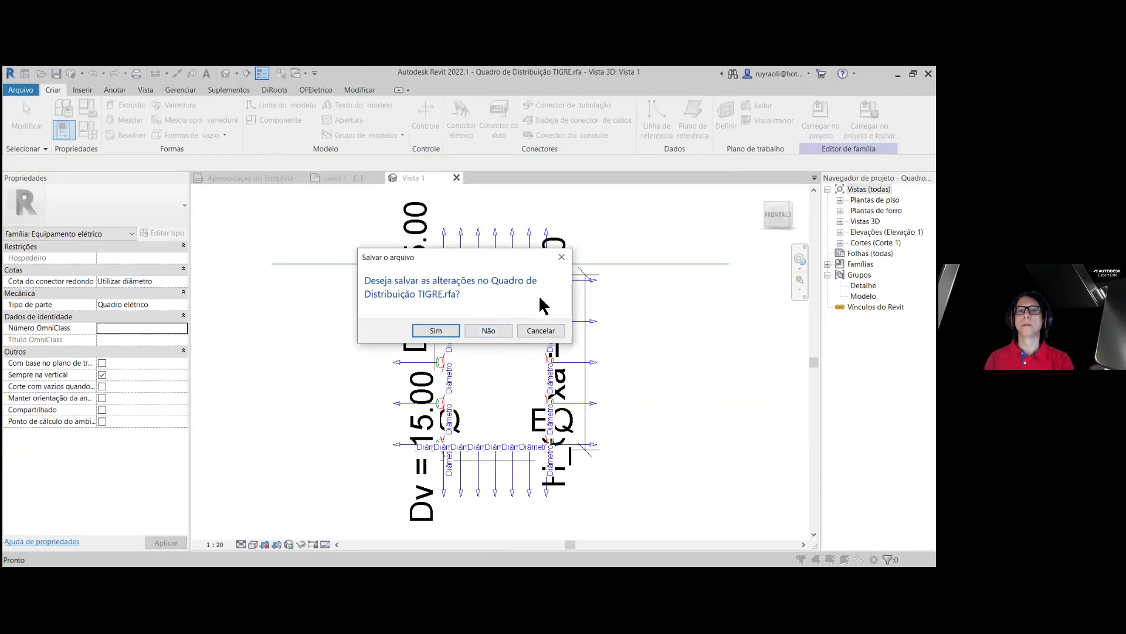
click(488, 329)
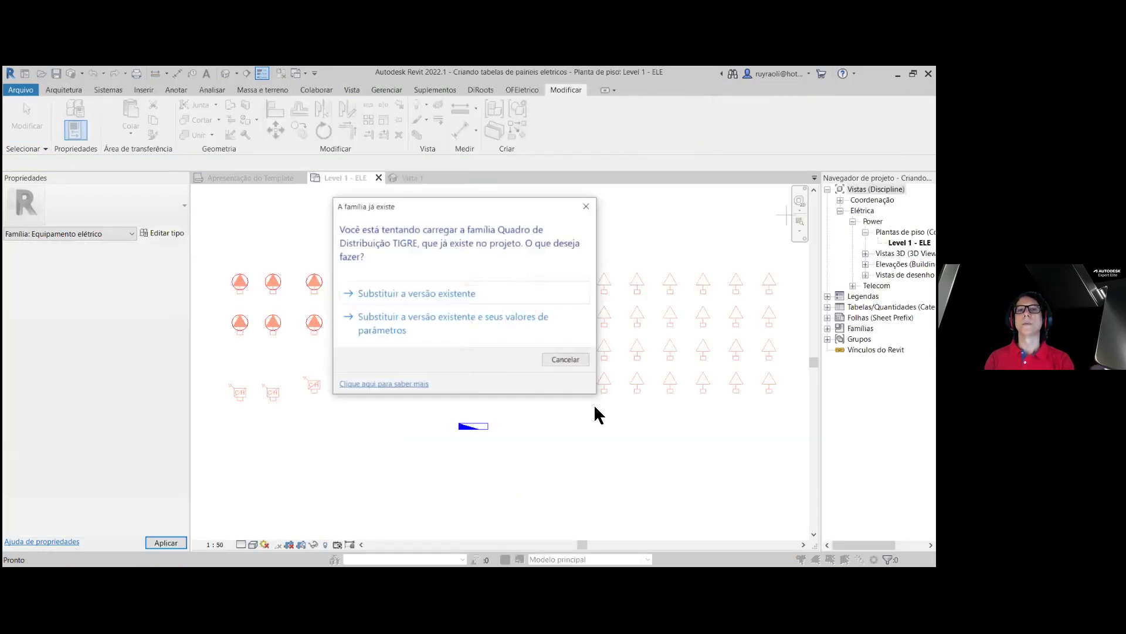
click(391, 323)
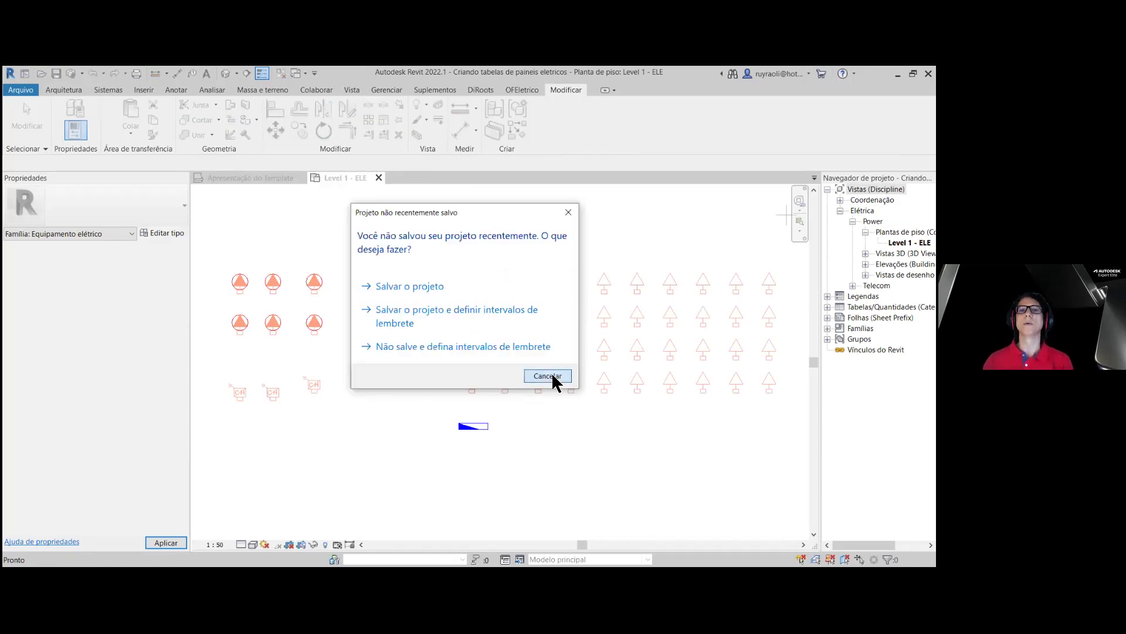
click(547, 375)
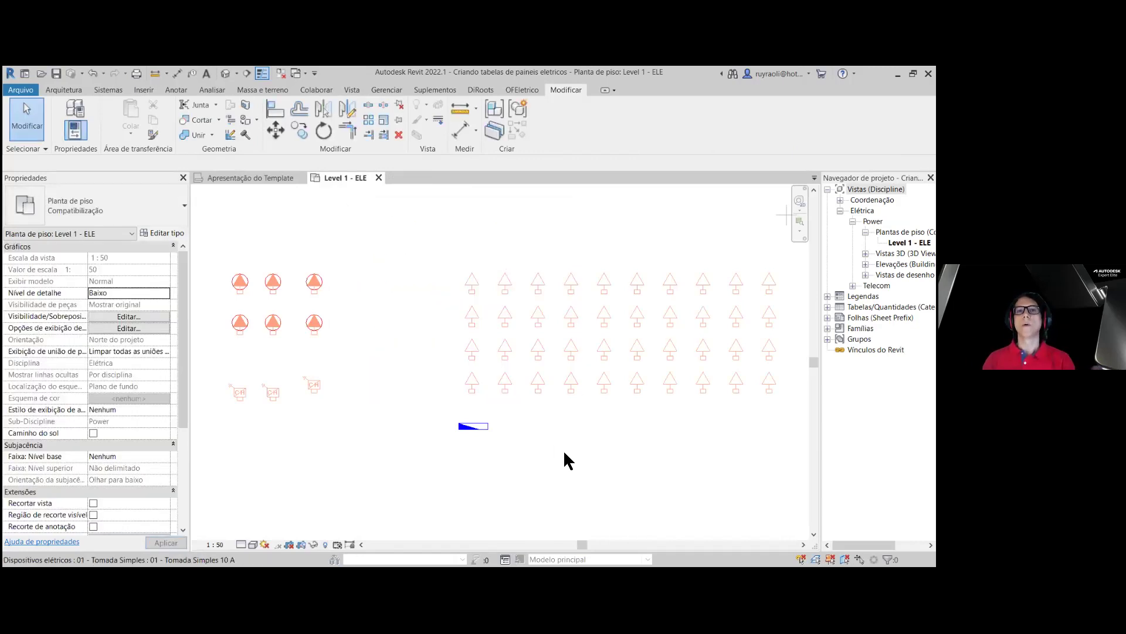
- Open the Switchboard (Padrão) panel schedule template of type Quadro elétrico for editing
click(390, 91)
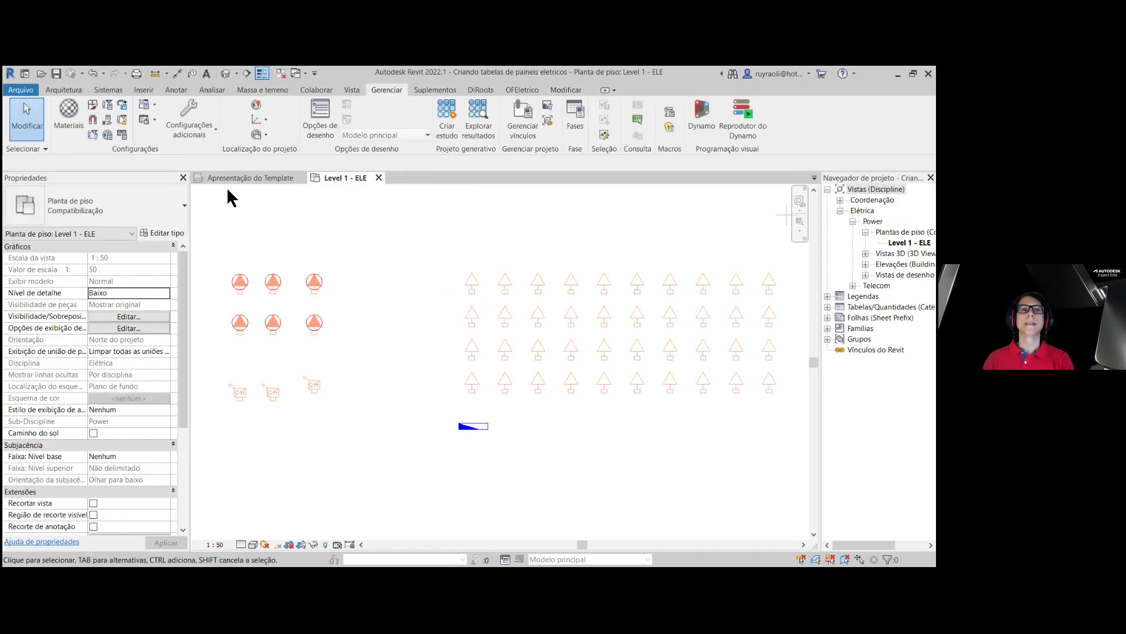
click(156, 120)
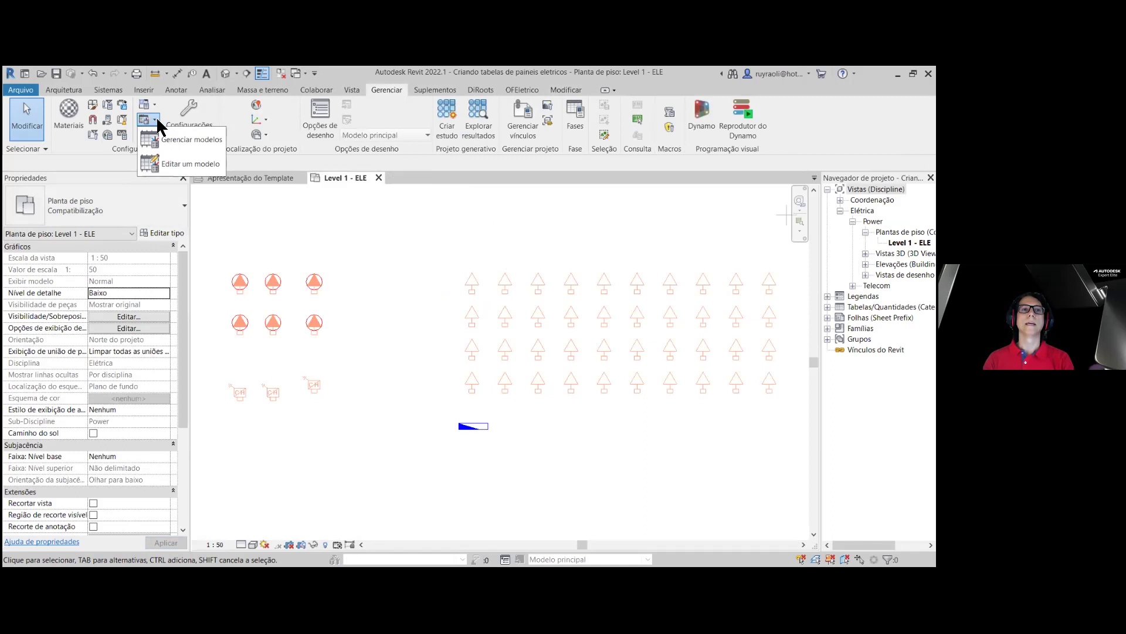
click(194, 137)
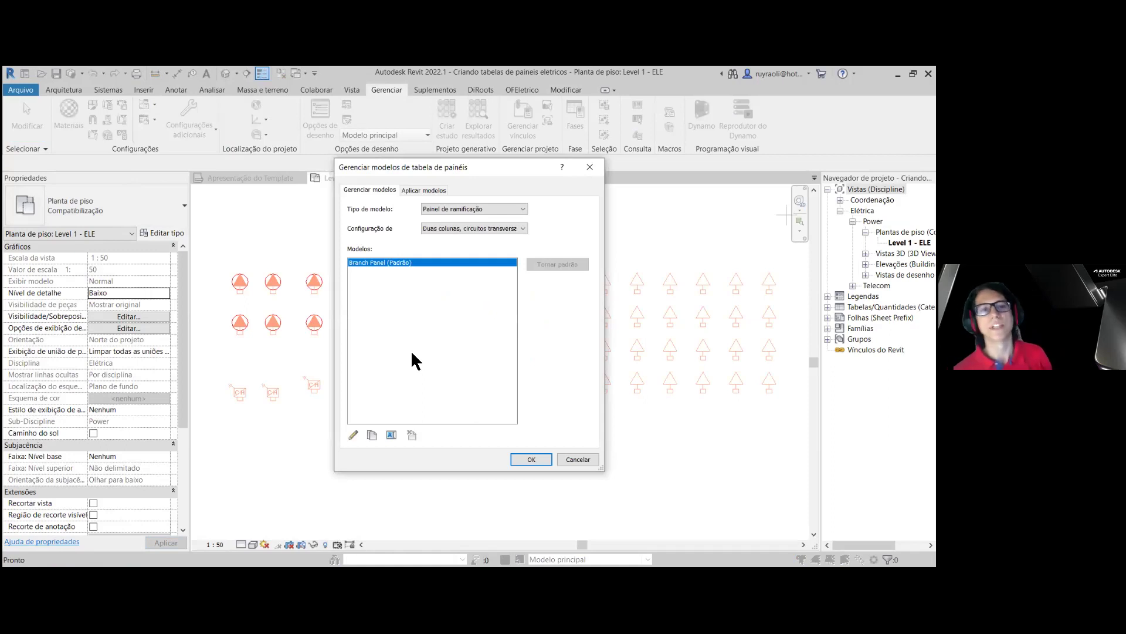
click(503, 206)
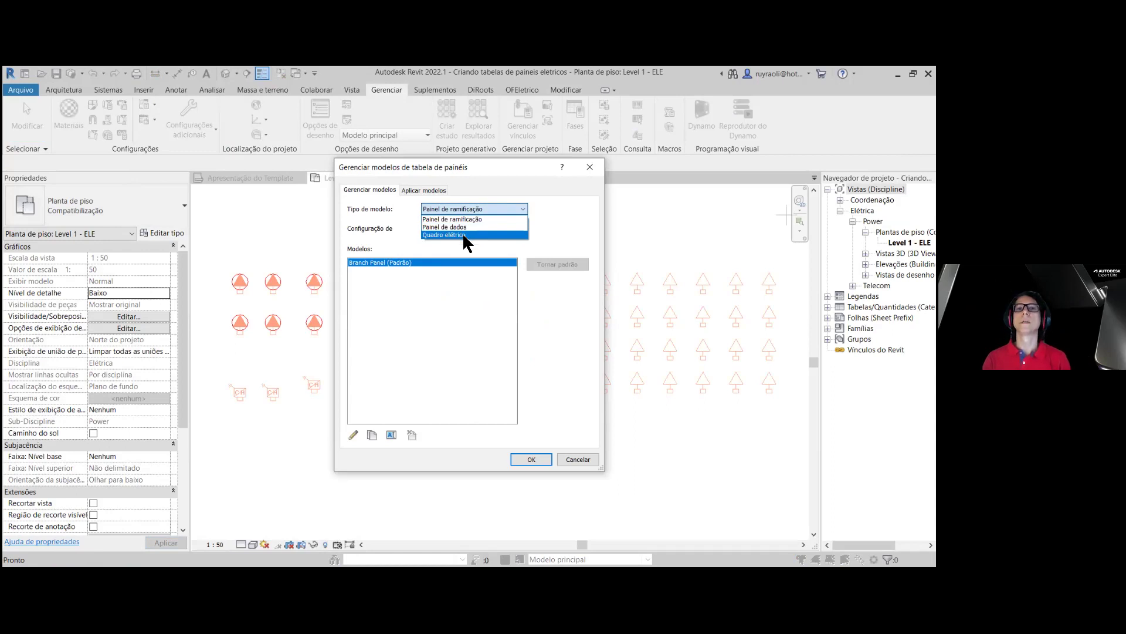
click(463, 235)
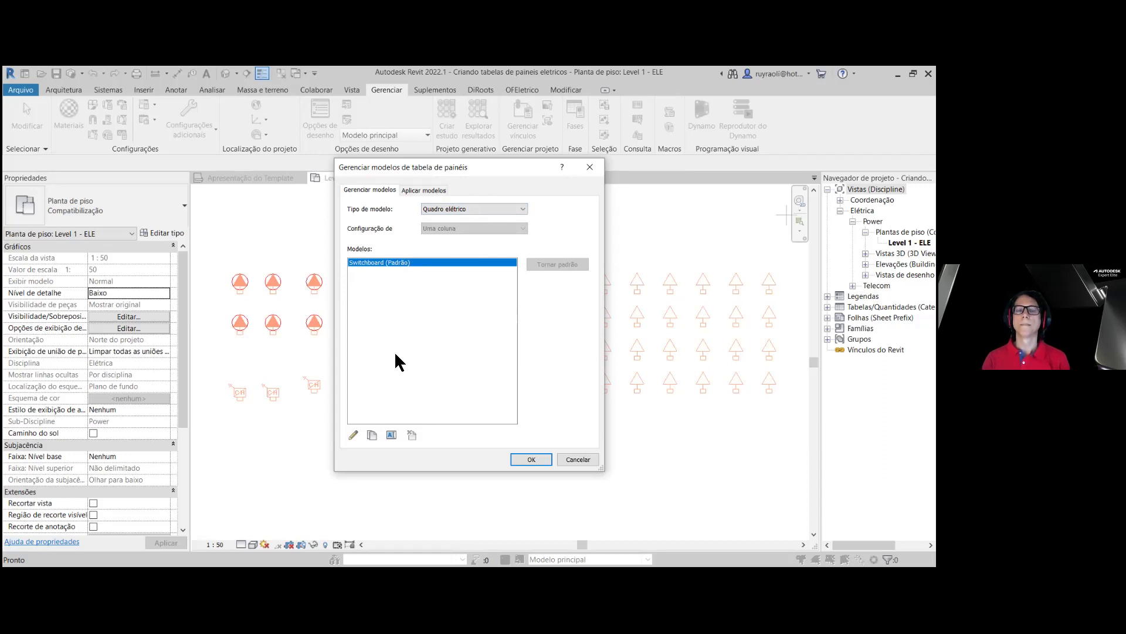
click(353, 435)
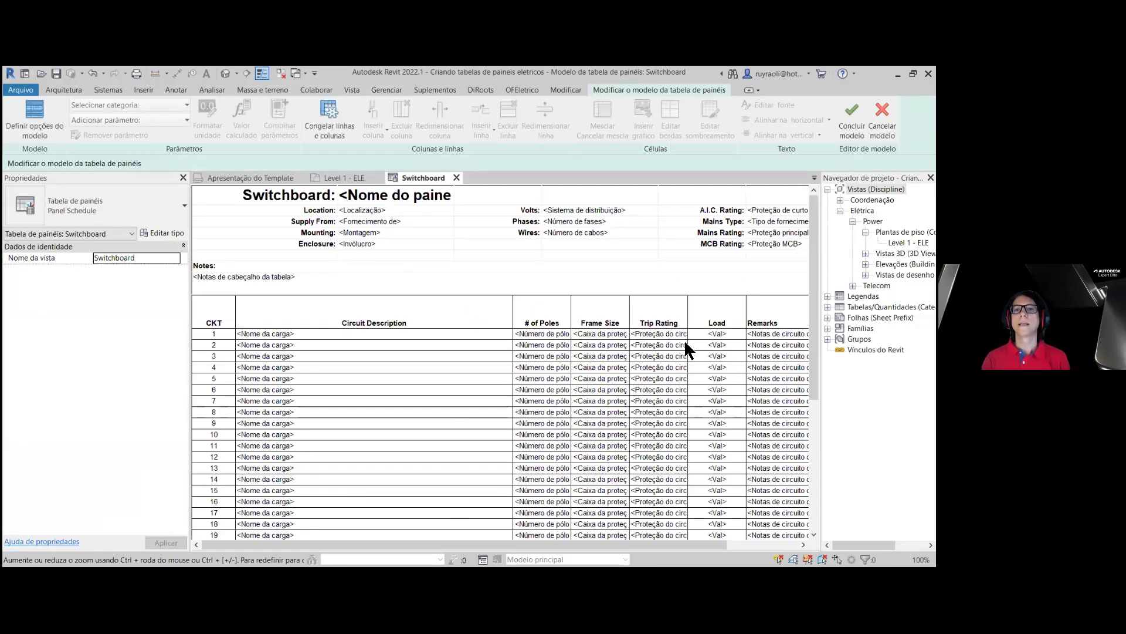
- Compare the Switchboard template with the Apresentação do Template reference table, ending on the reference view
drag(382, 544, 346, 554)
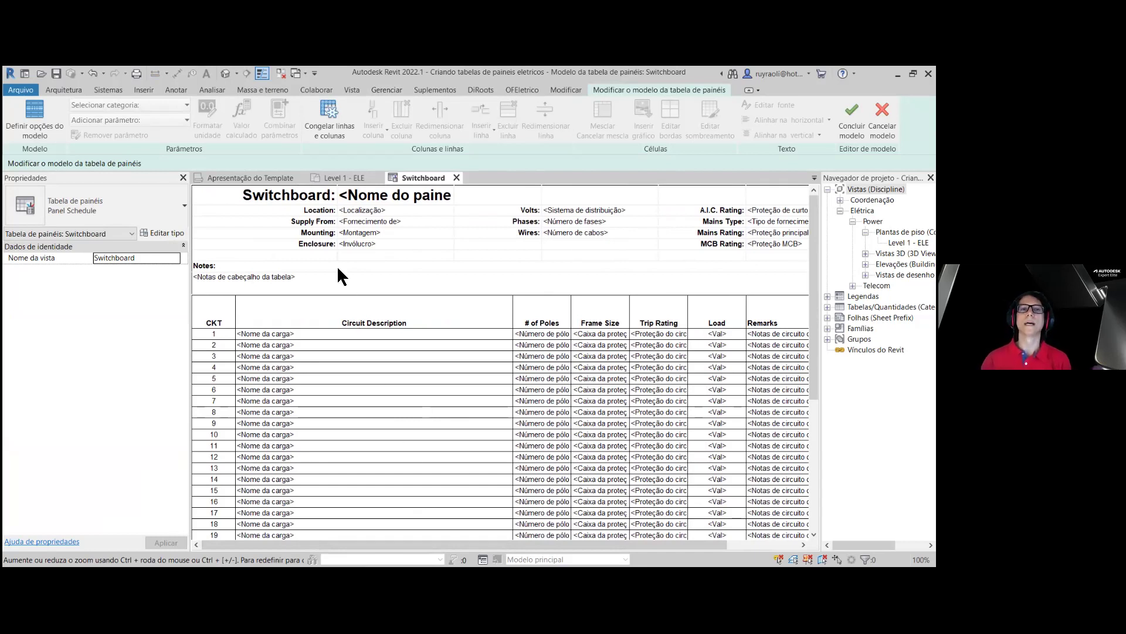
click(220, 177)
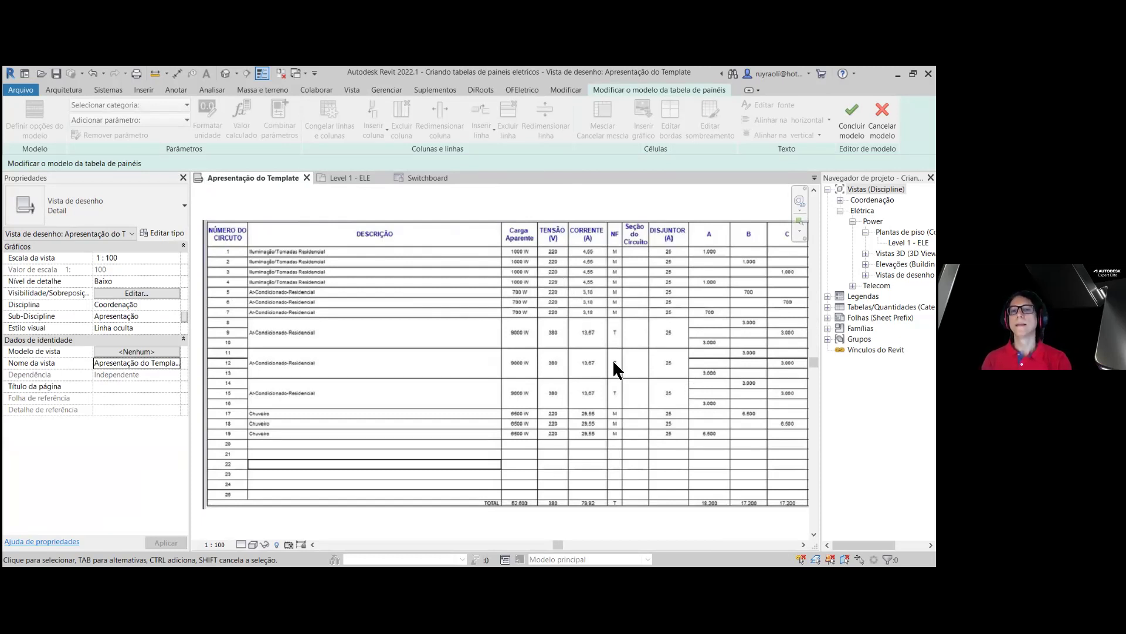
mouse_move(427, 178)
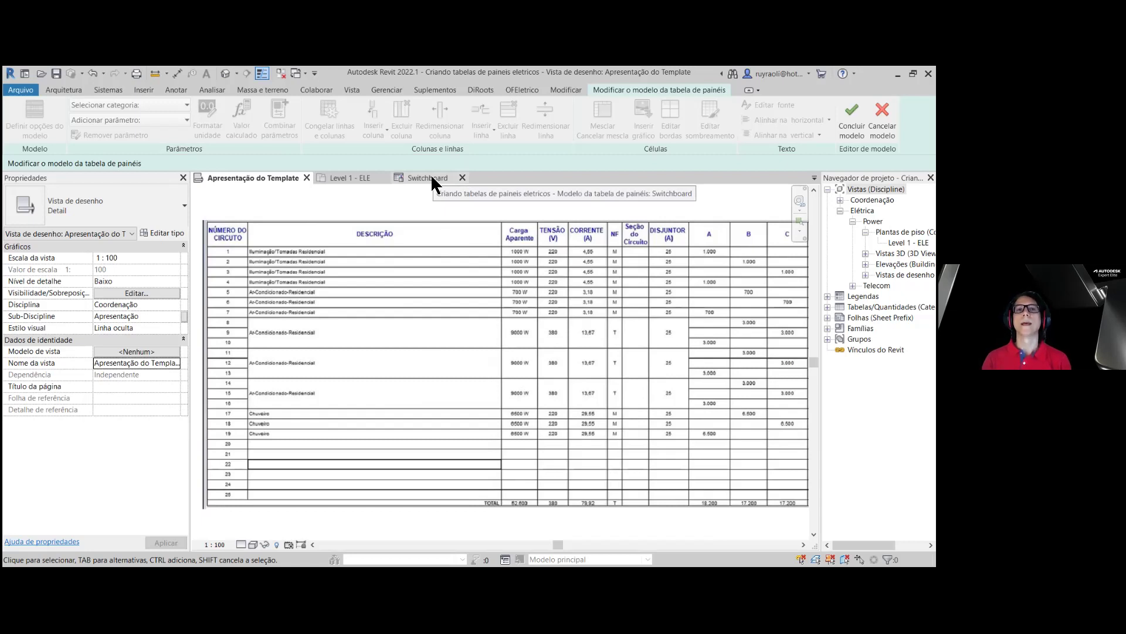
click(414, 176)
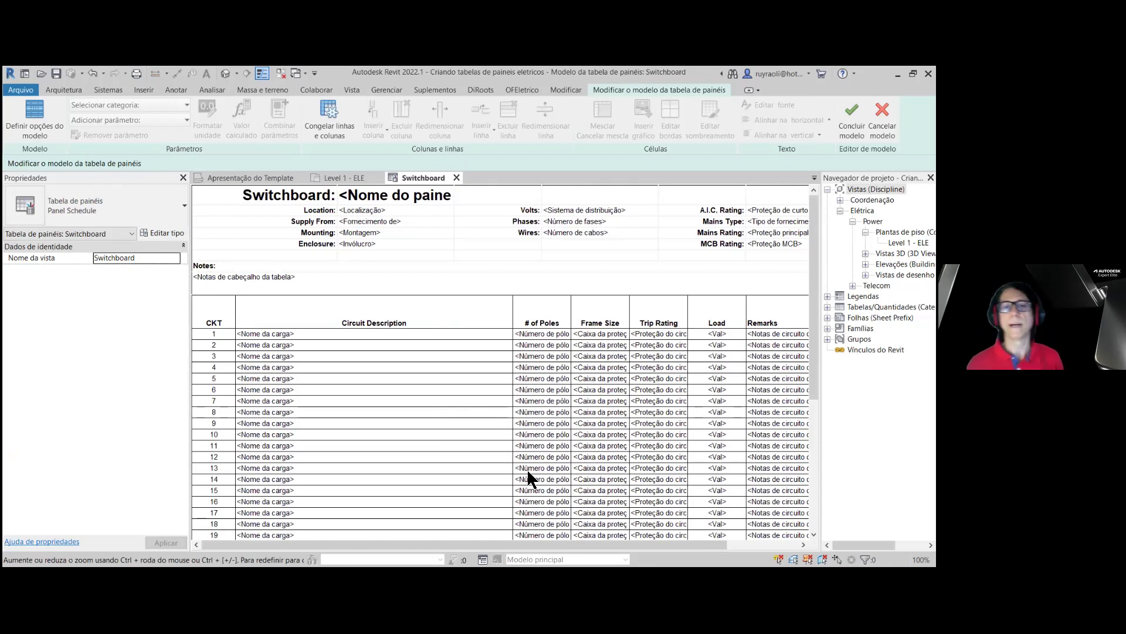
scroll(544, 373, down, 1)
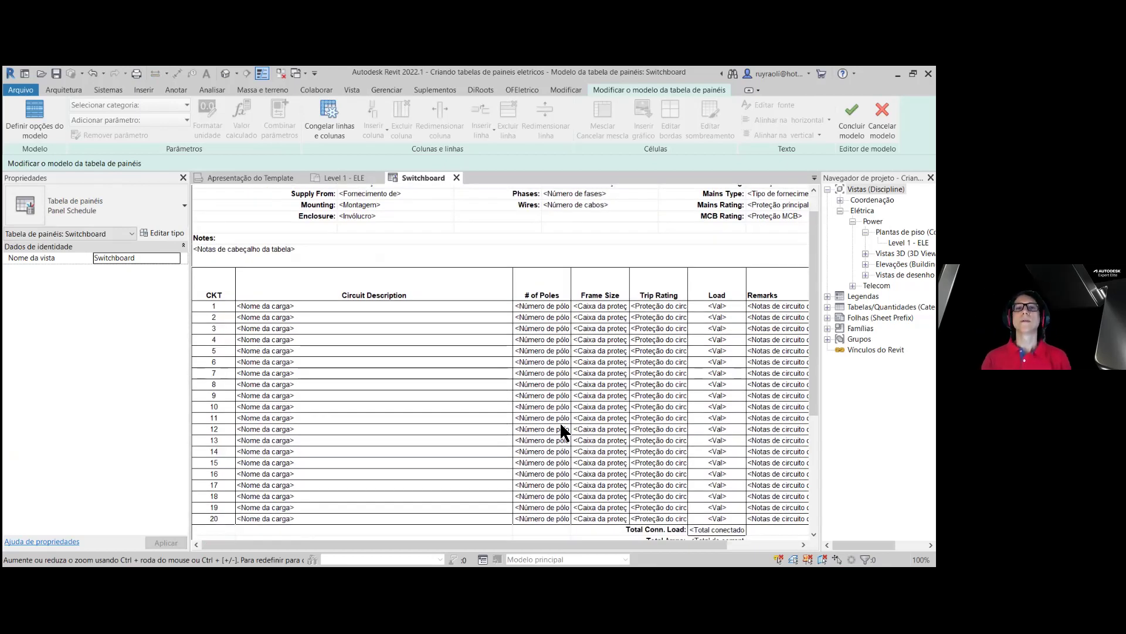
click(558, 295)
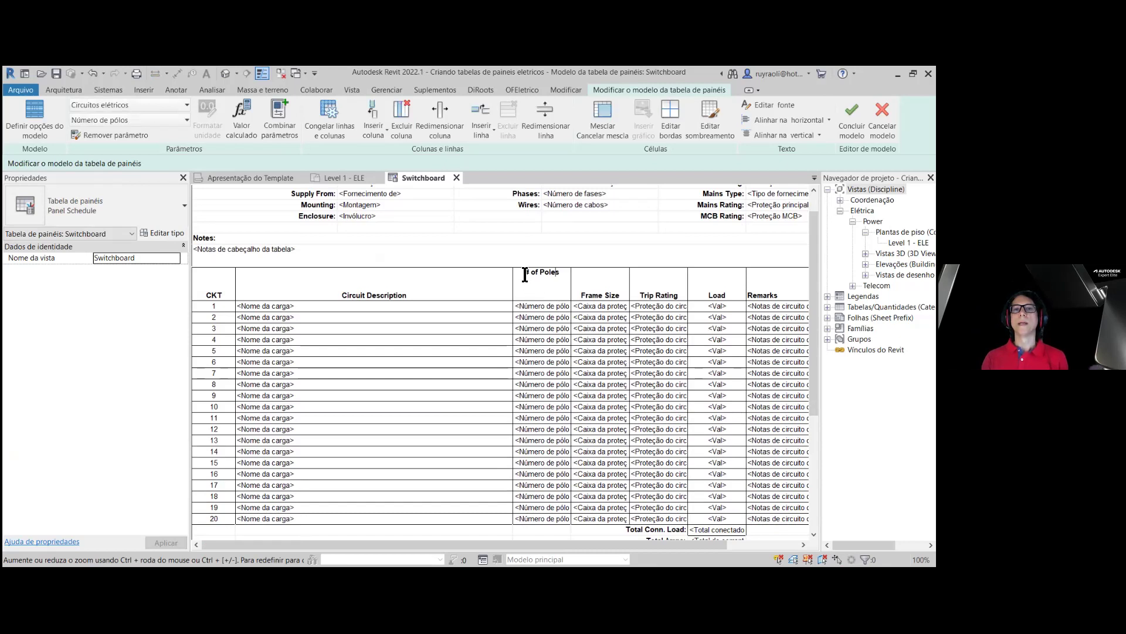
click(233, 178)
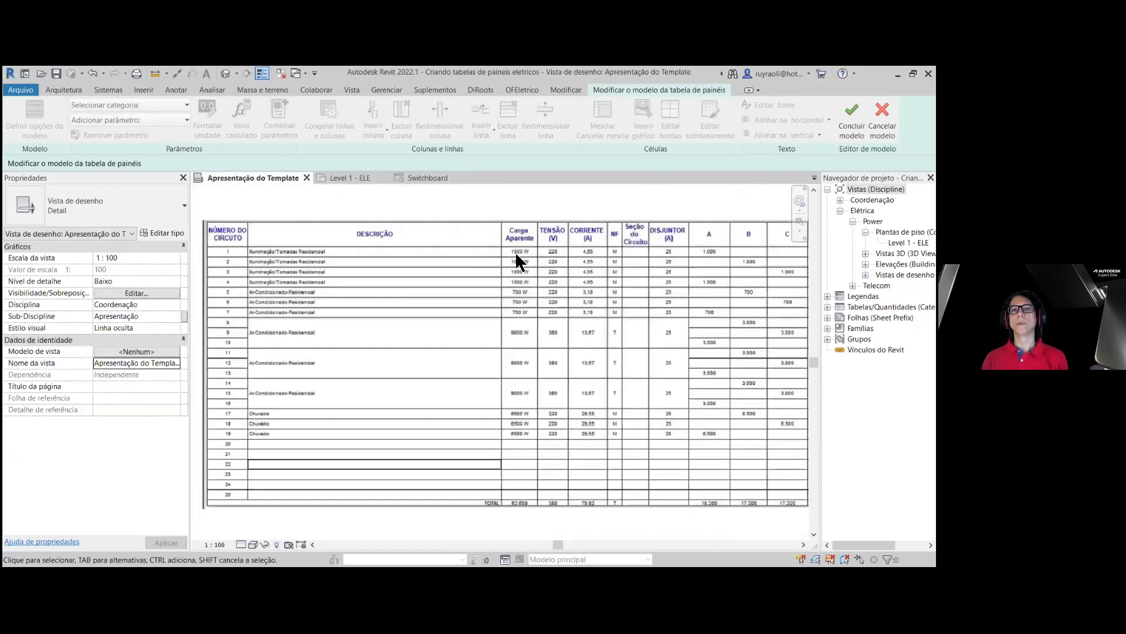
- Change the Switchboard template's # of Poles column heading to CARGA APARENTE
click(427, 178)
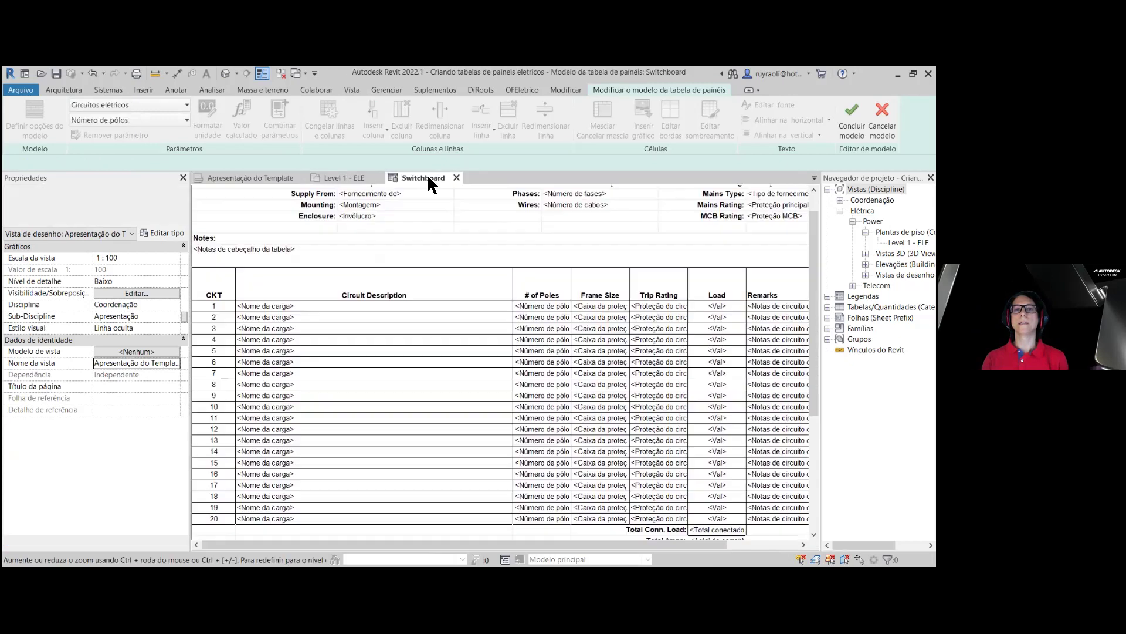
double_click(547, 291)
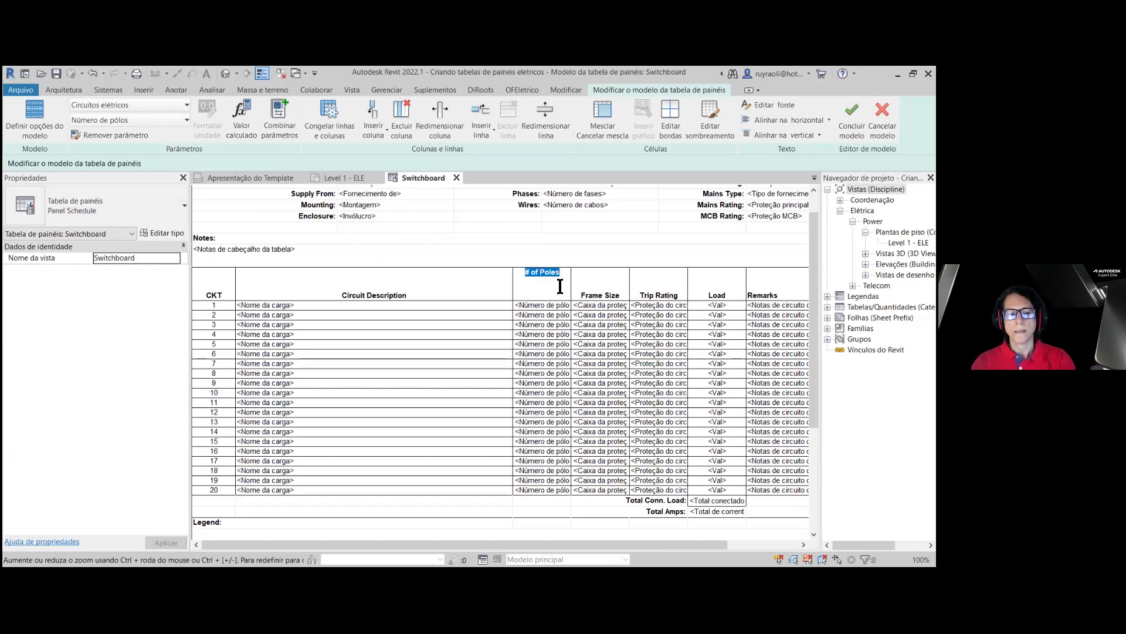
text(ca)
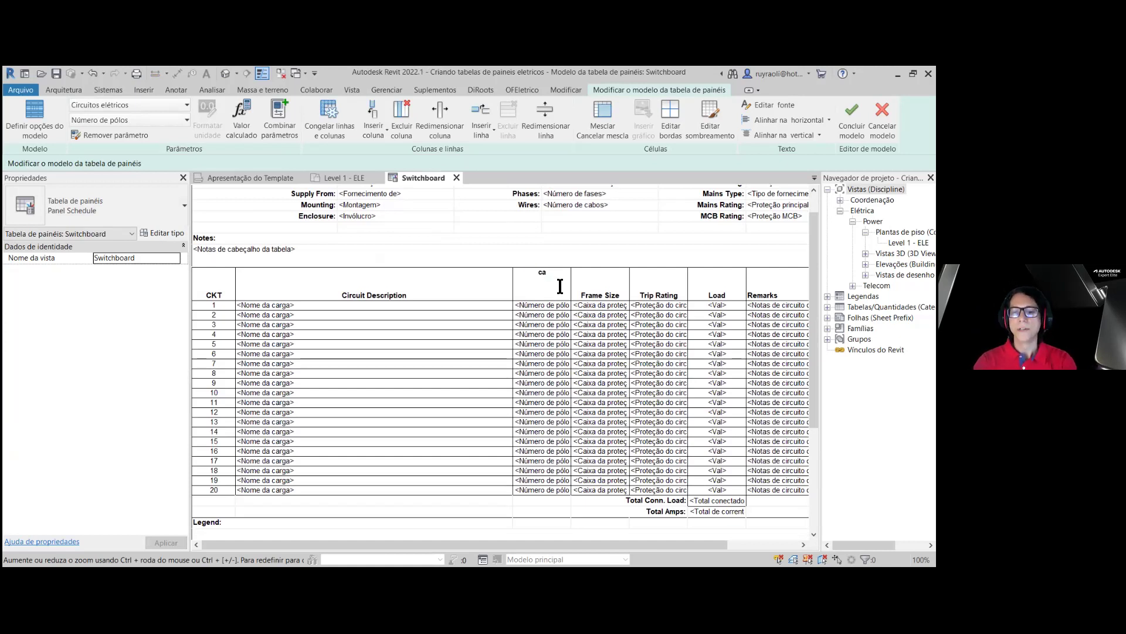
text(CARGA)
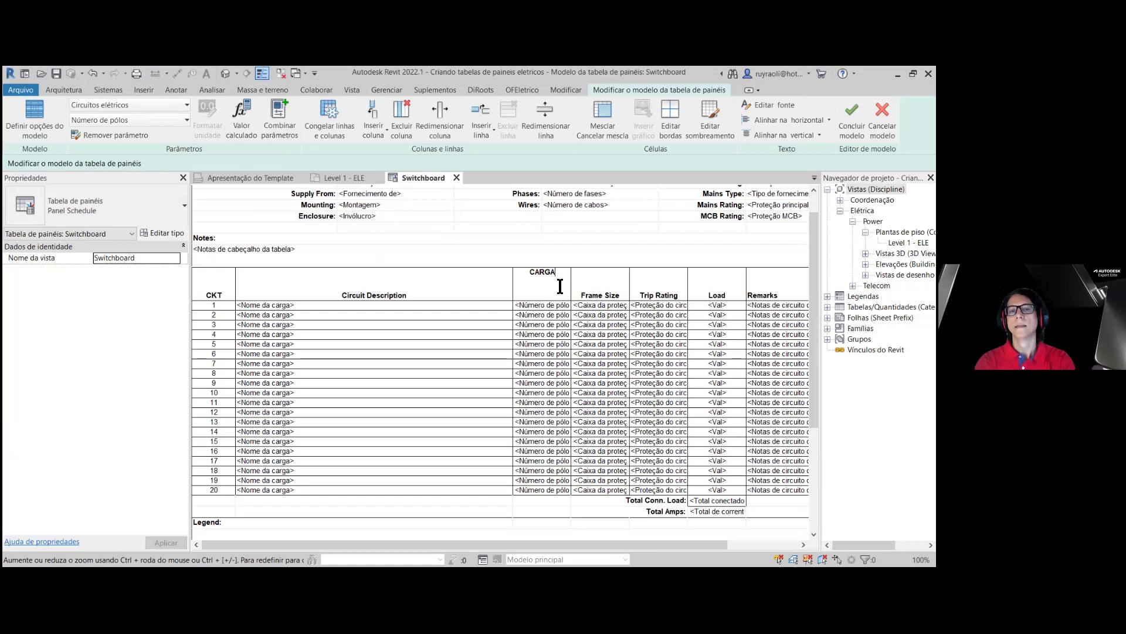
text( AP)
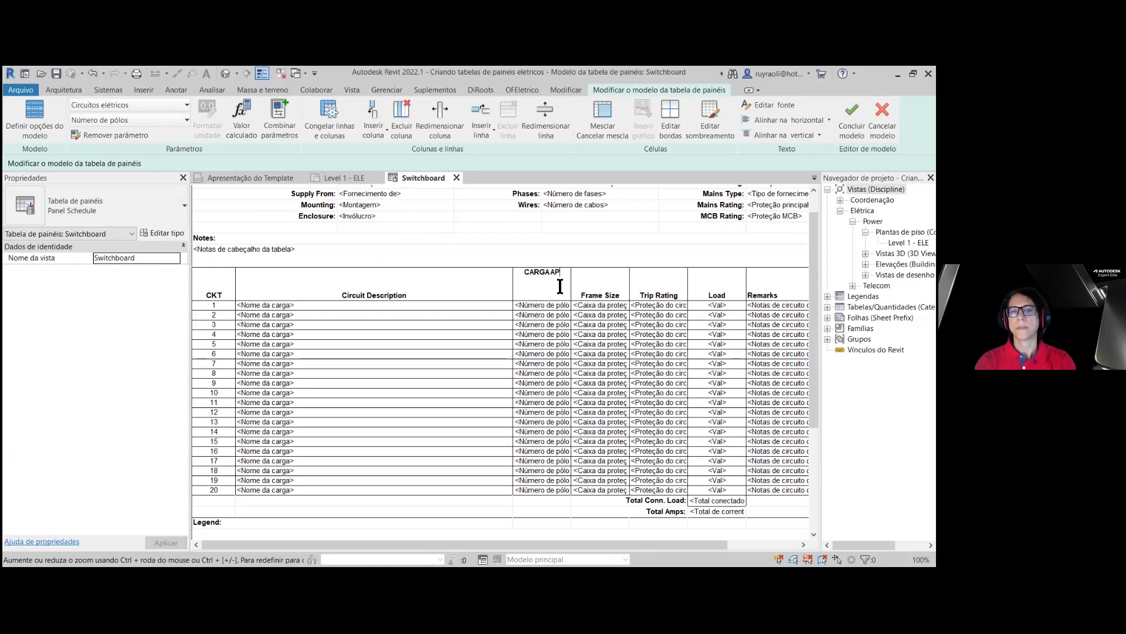
text(ARENTE)
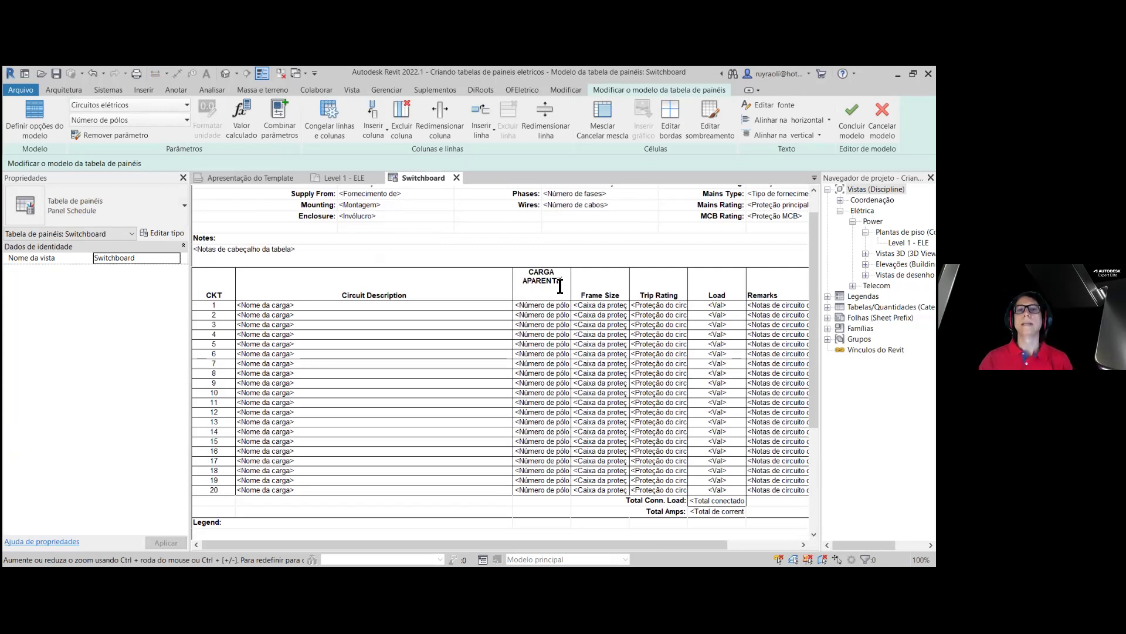
key(Return)
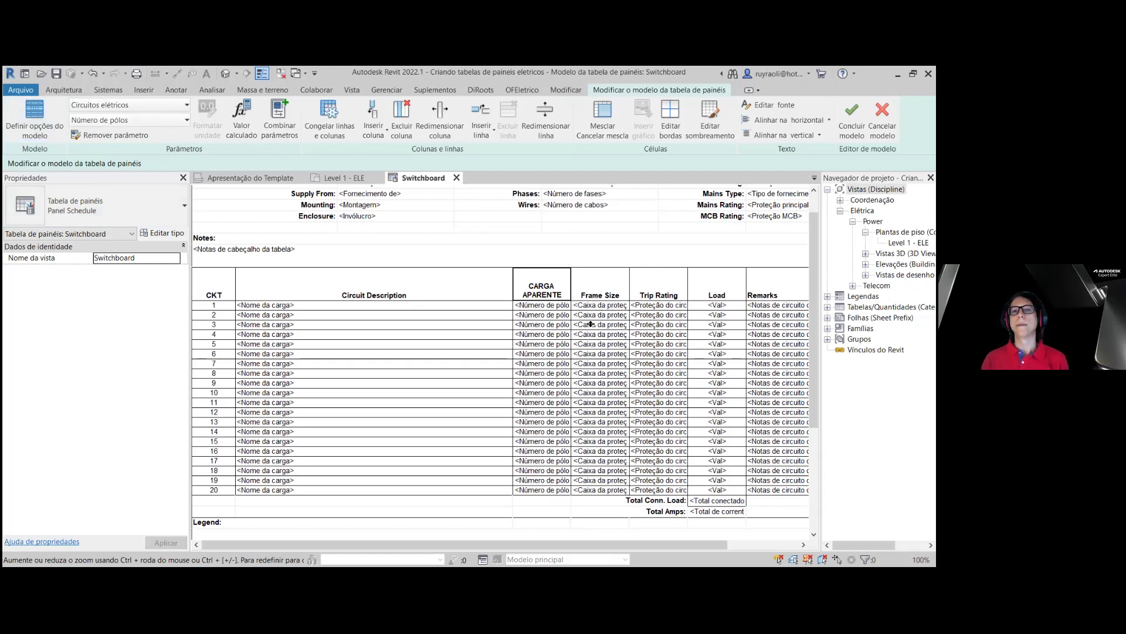
click(545, 304)
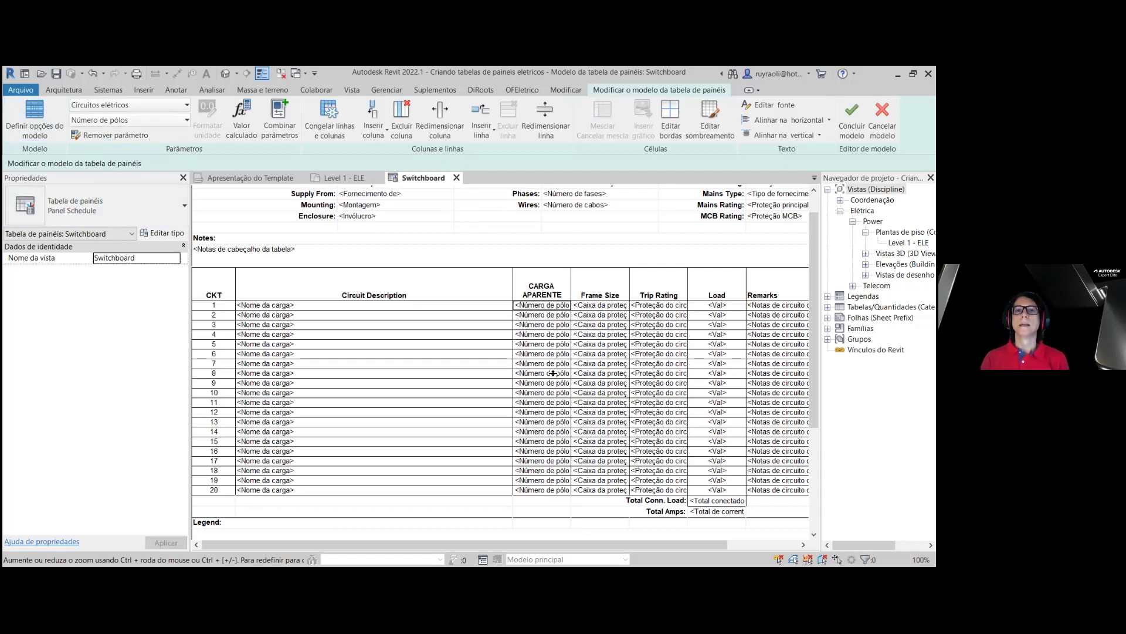
- Select the CARGA APARENTE cells for circuits 1–20 and start a calculated value for them
drag(541, 491, 550, 307)
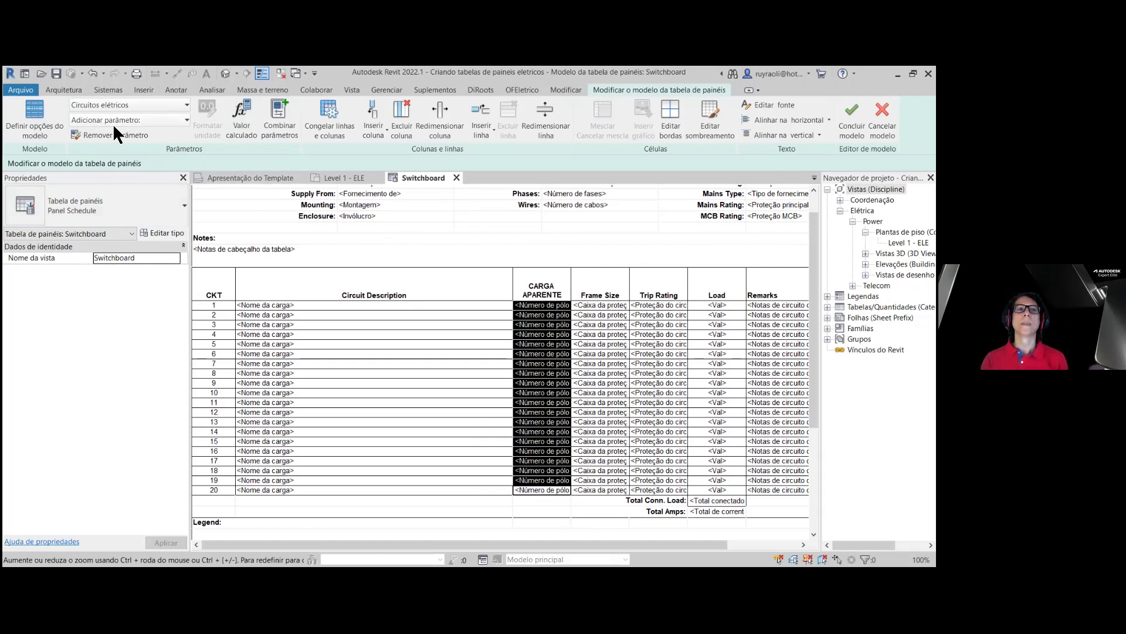
click(242, 124)
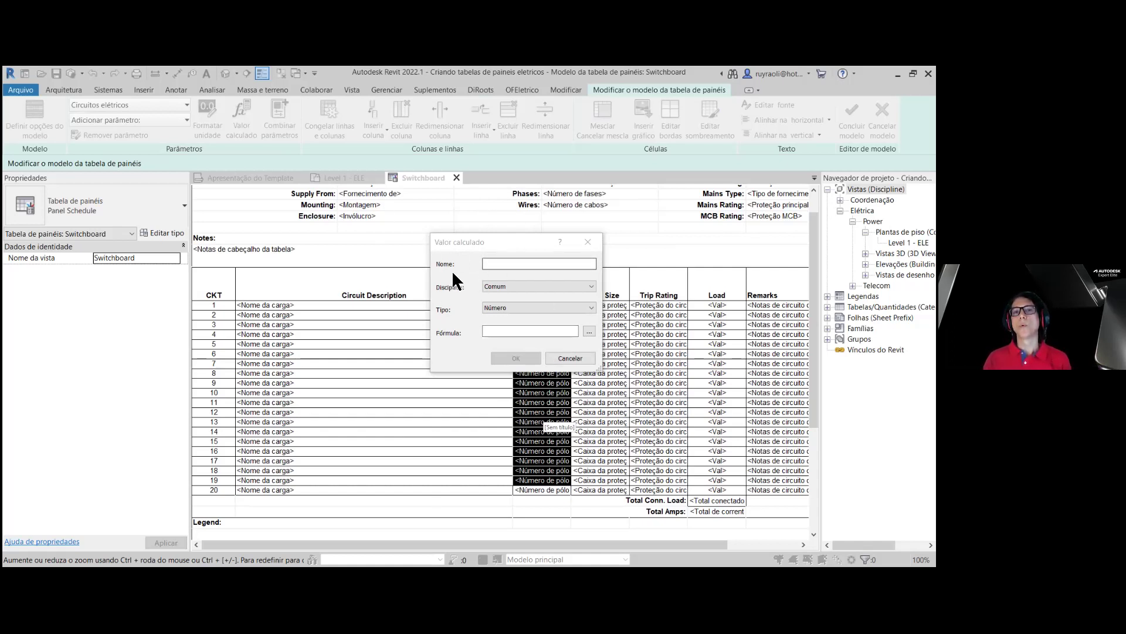
- Define calculated value POTÊNCIA APARENTE (VA): formula Carga aparente, discipline Elétrica, type Potência aparente
click(589, 331)
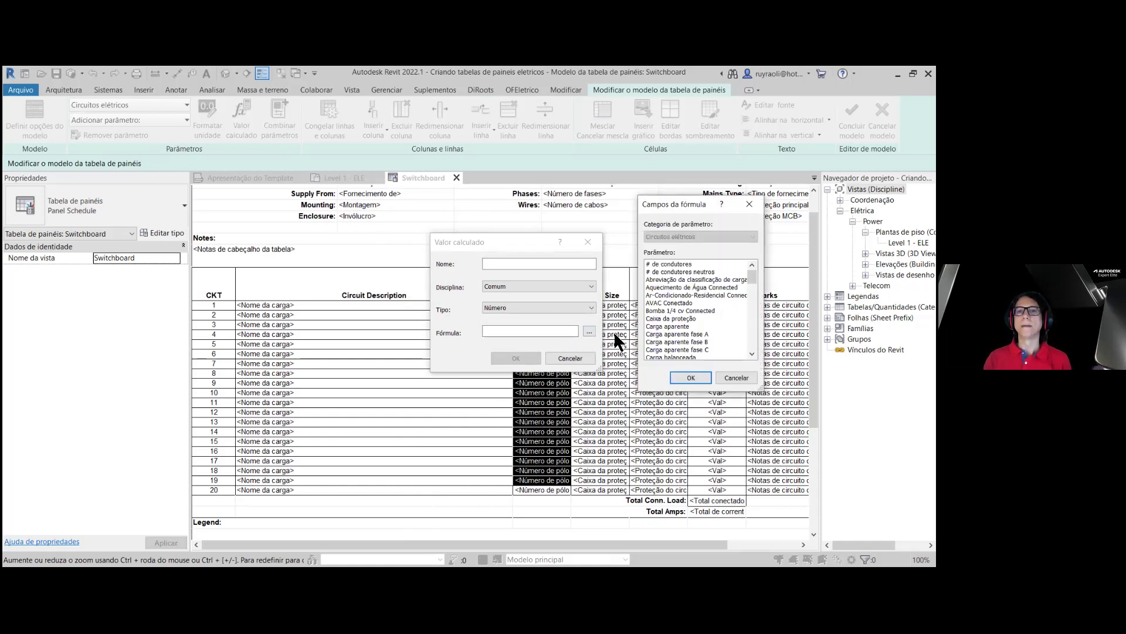
click(671, 326)
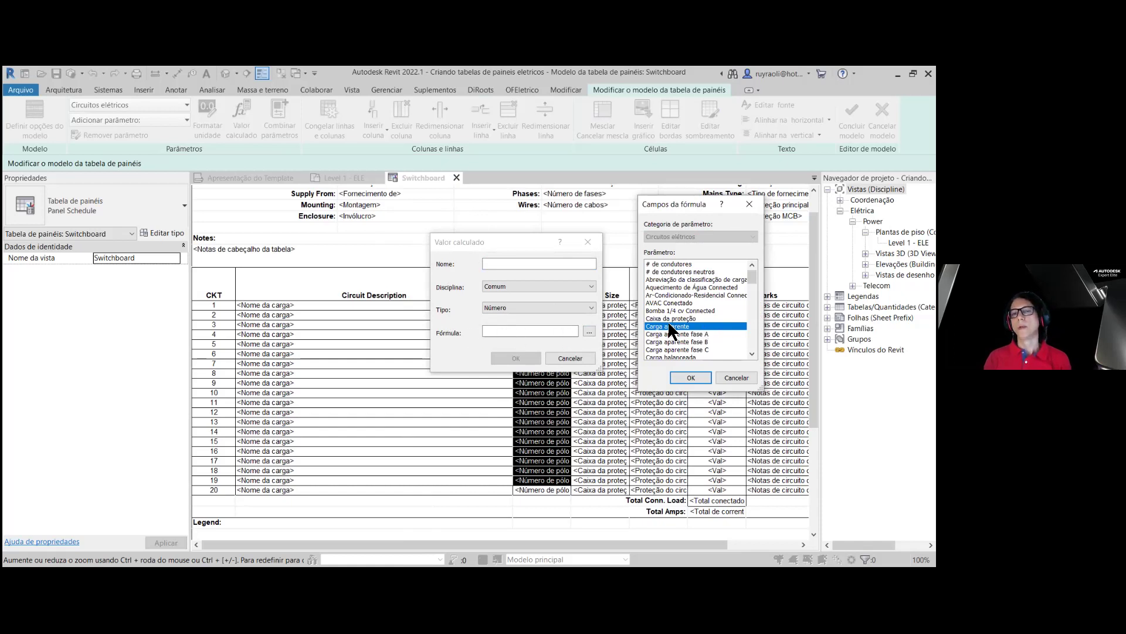
click(685, 378)
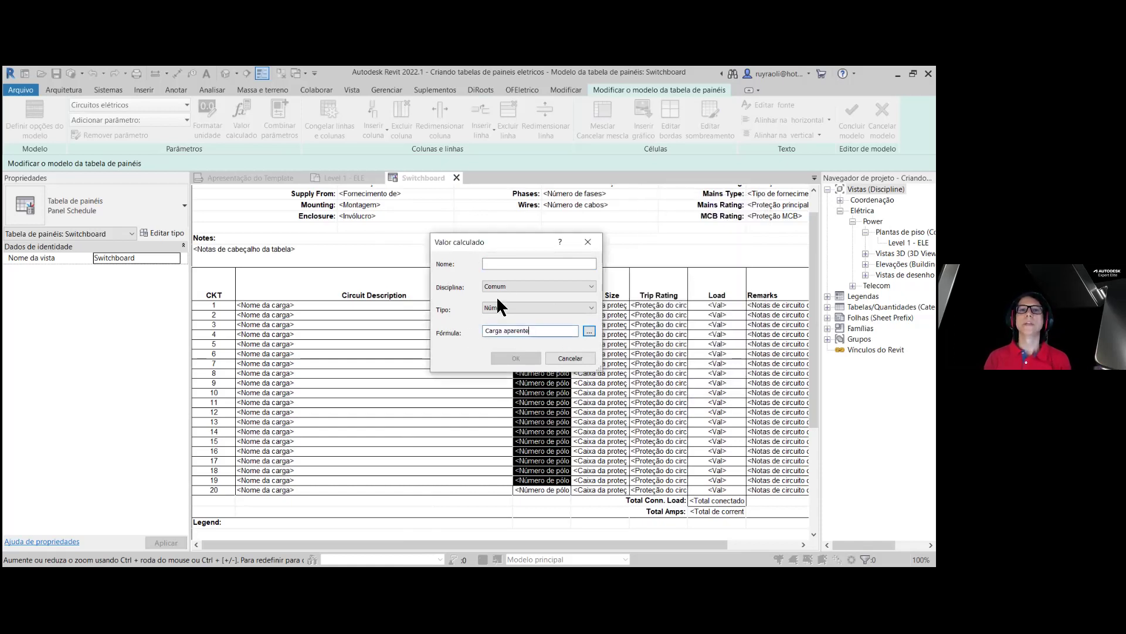
click(510, 266)
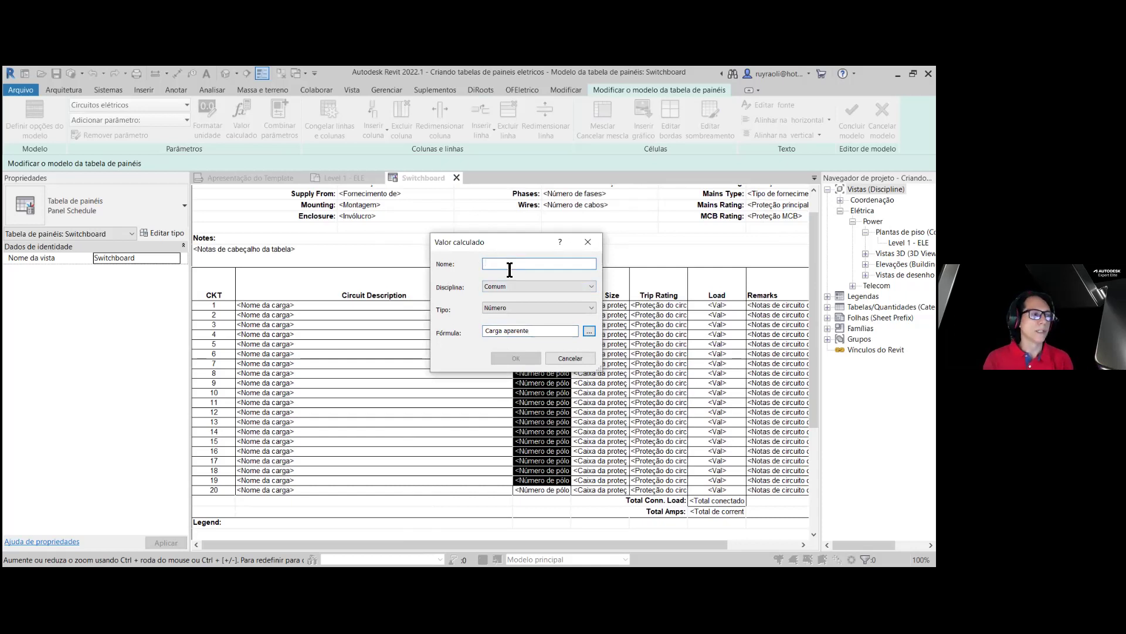
text(POTÊNCIA APA)
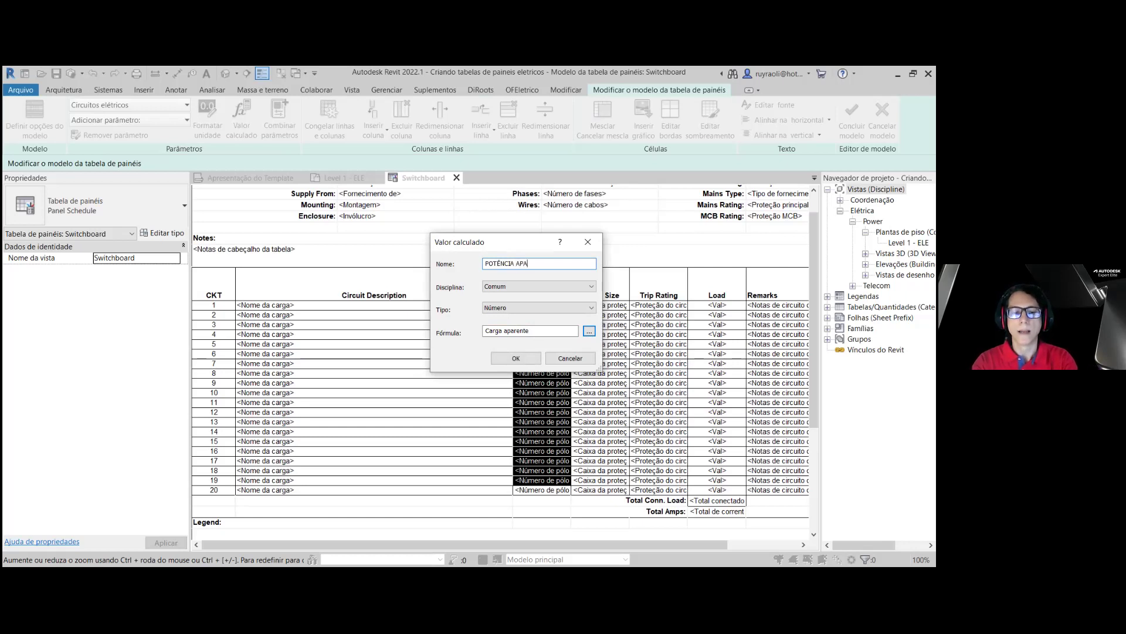
text(RENTE)
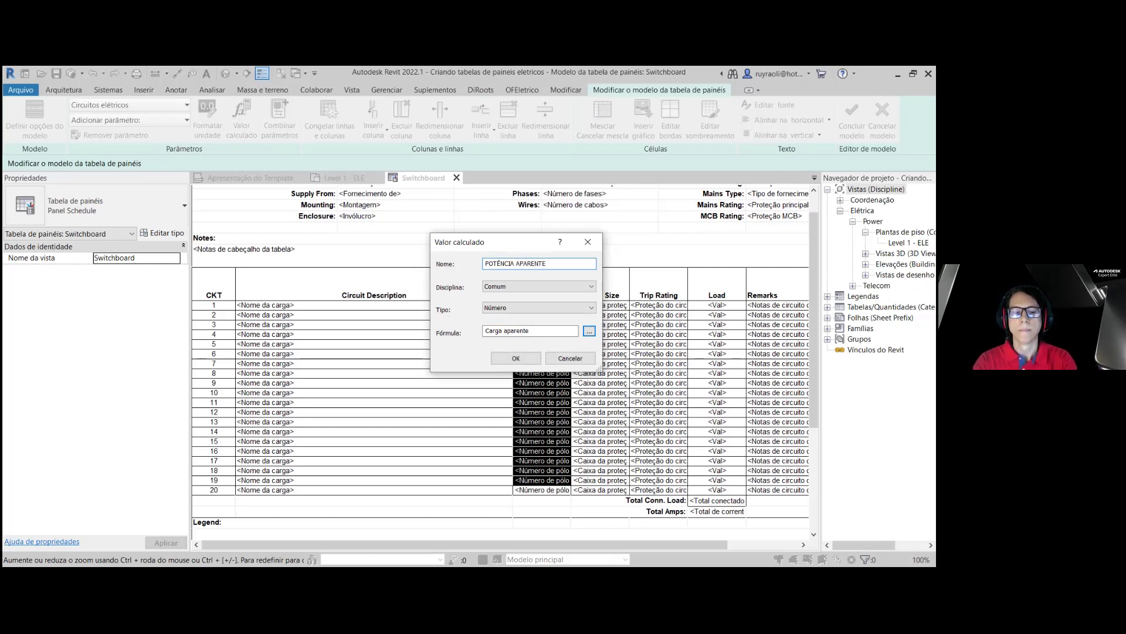
text( (VA)
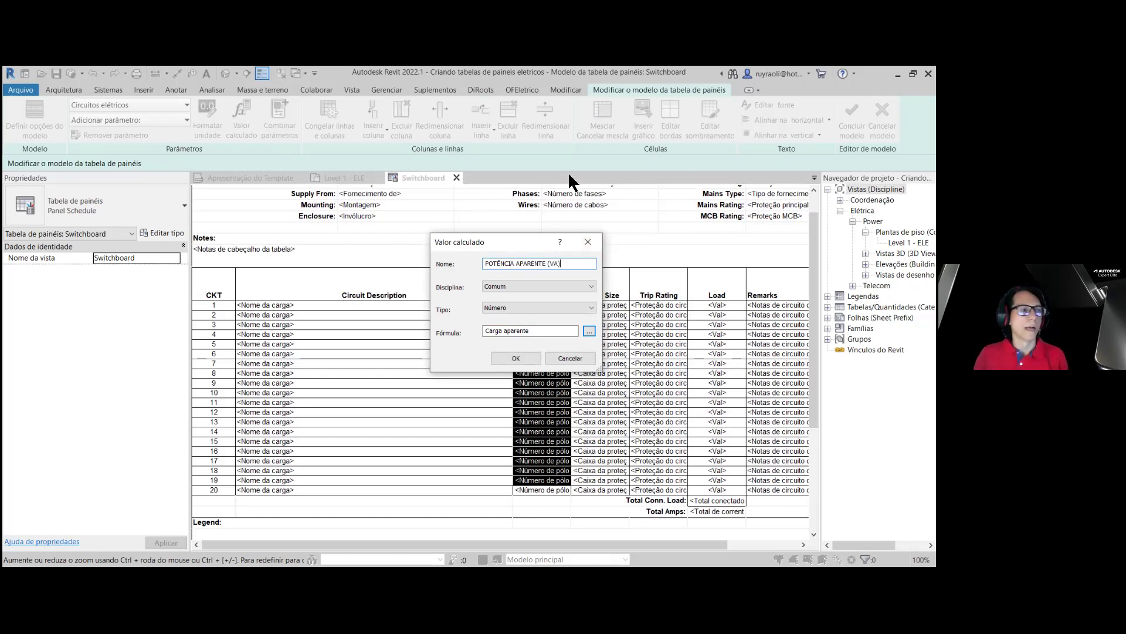
click(511, 286)
click(513, 306)
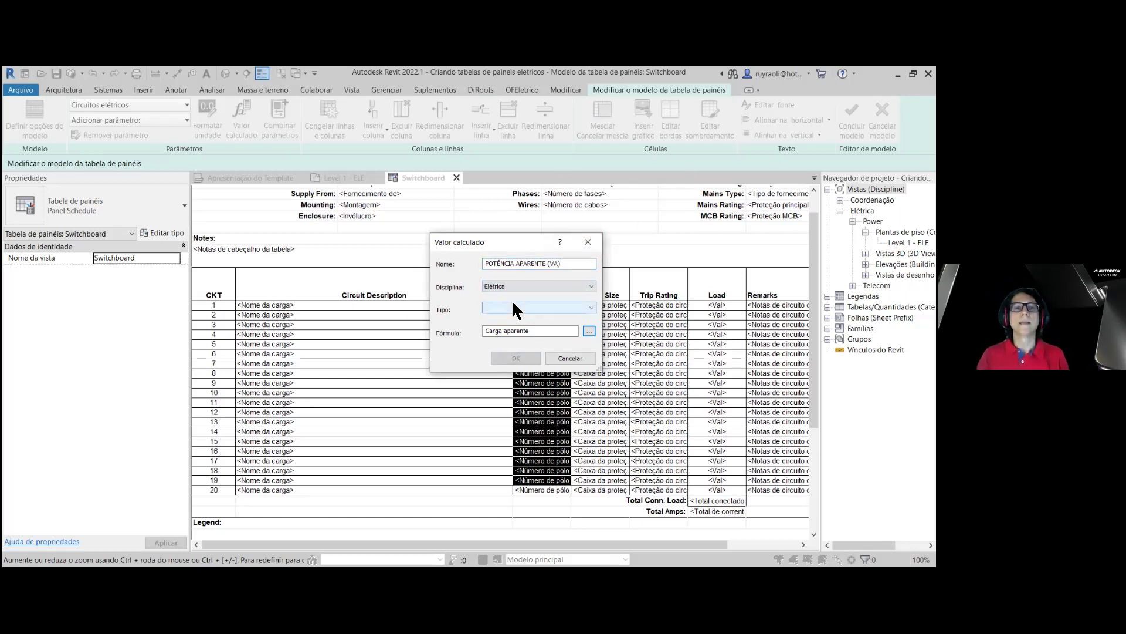
click(514, 306)
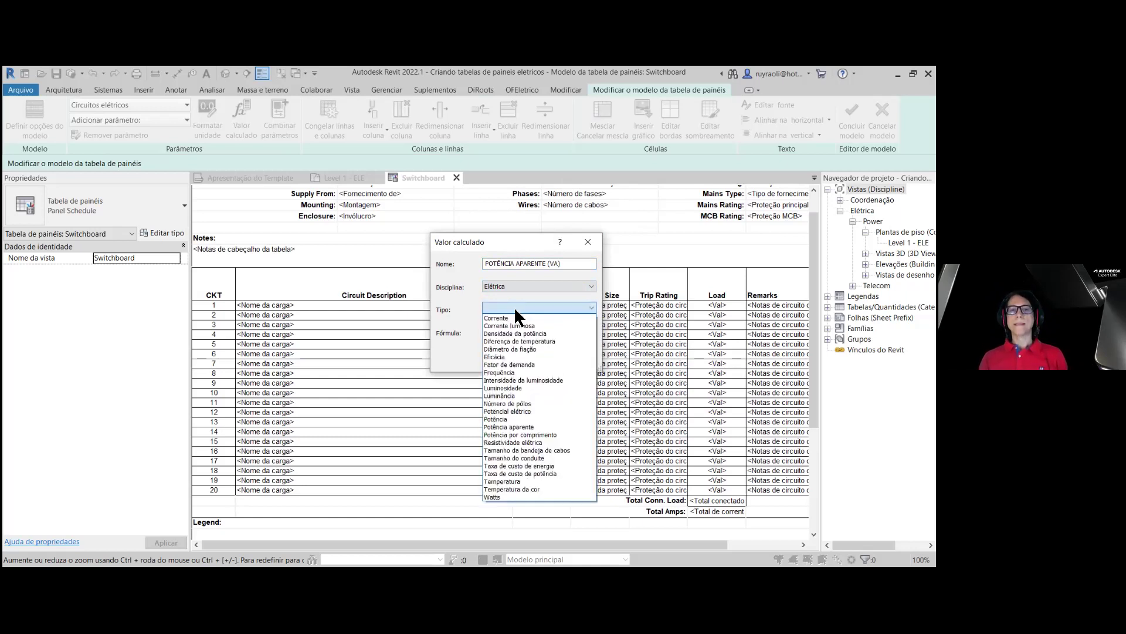
click(516, 427)
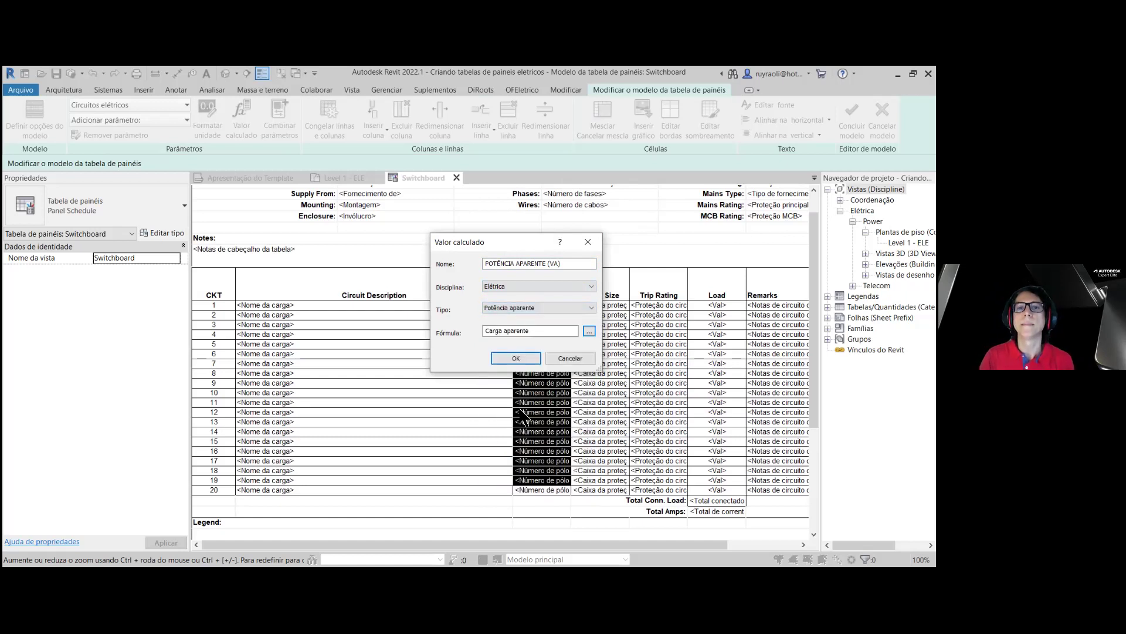
click(516, 358)
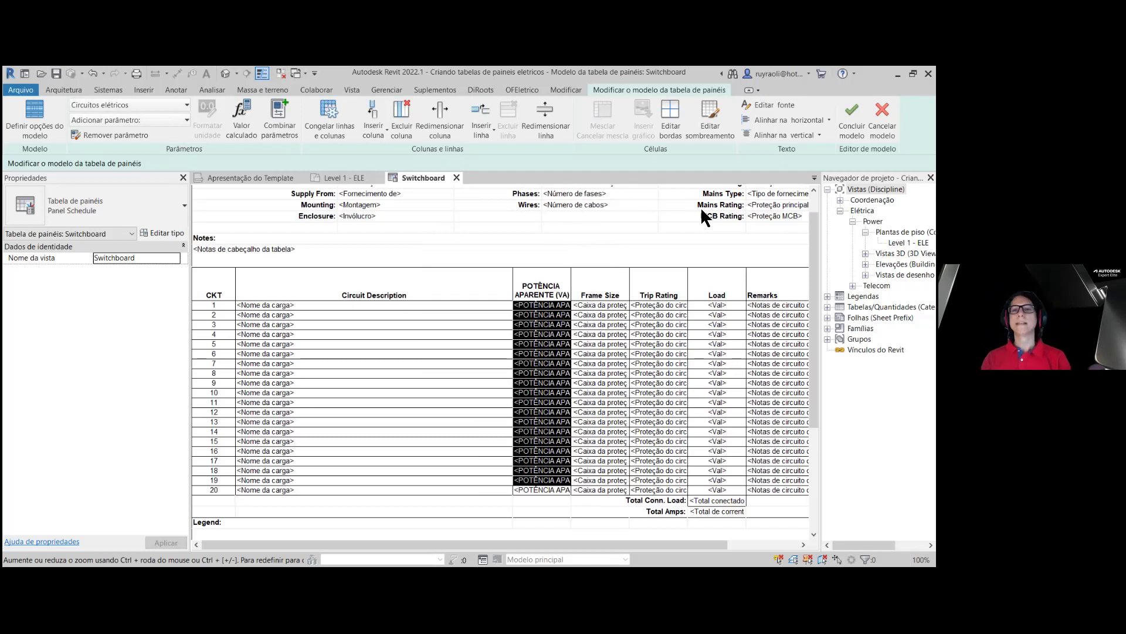
- Rename the Frame Size column heading to TENSÃO (V)
double_click(613, 299)
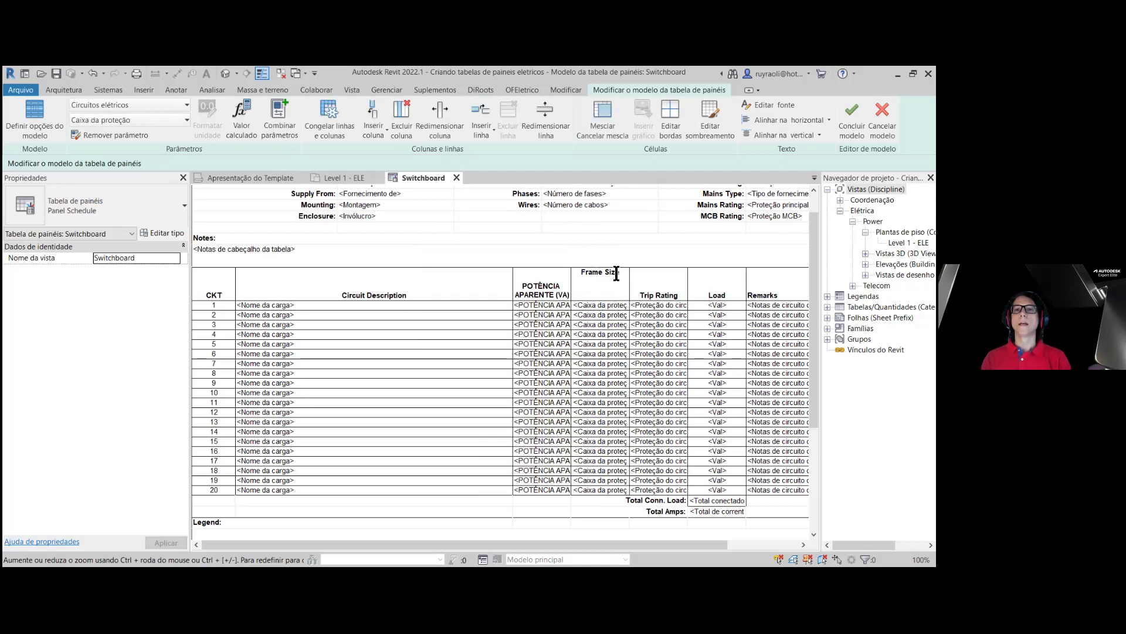
drag(622, 272, 579, 272)
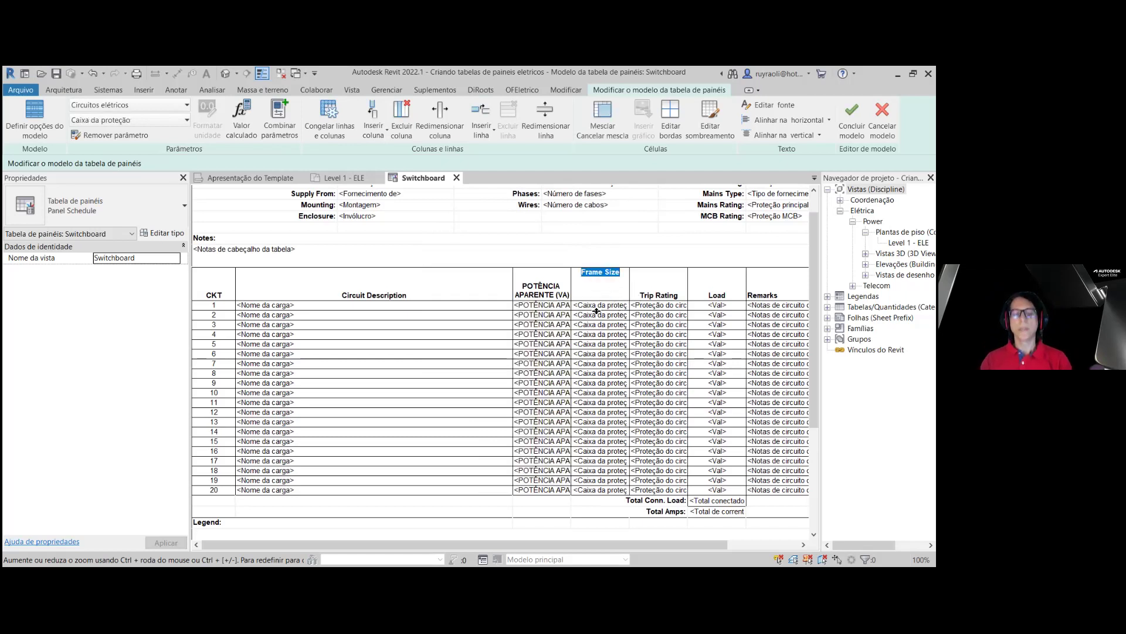
text(TENSÃO (V))
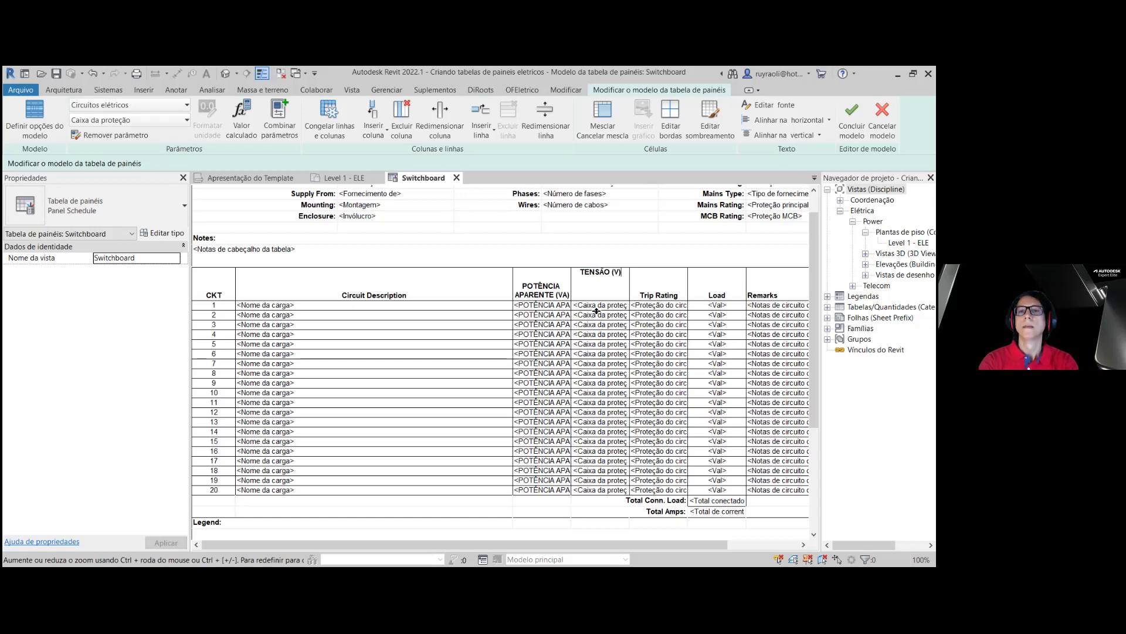
click(601, 489)
- Fill the TENSÃO (V) cells for circuits 1–20 with the Tensão parameter
drag(604, 491, 607, 306)
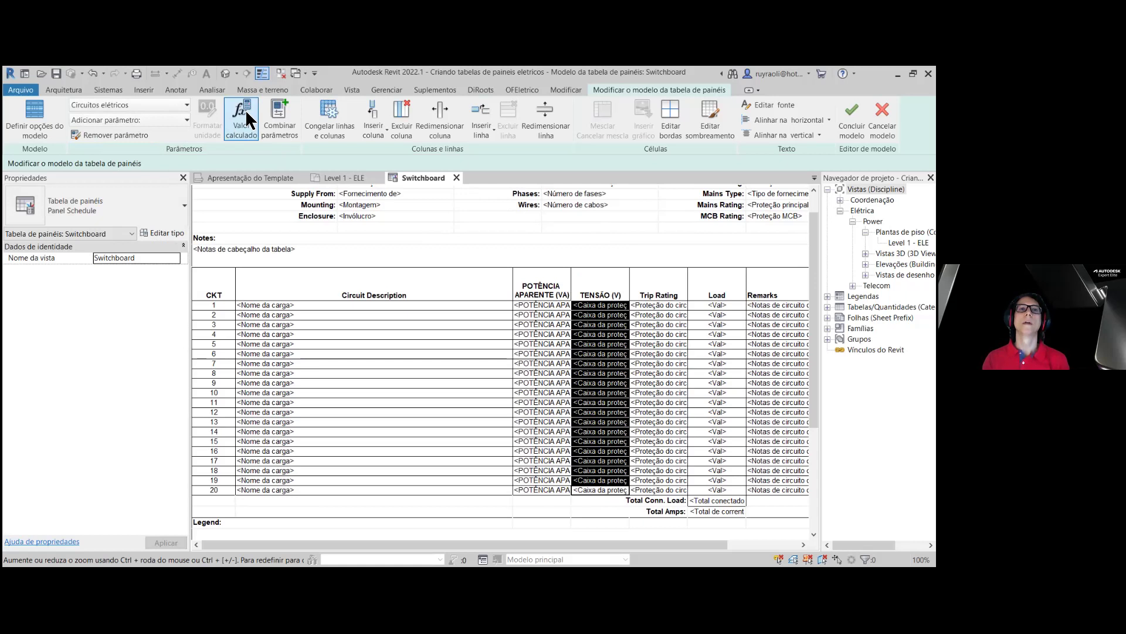
click(187, 117)
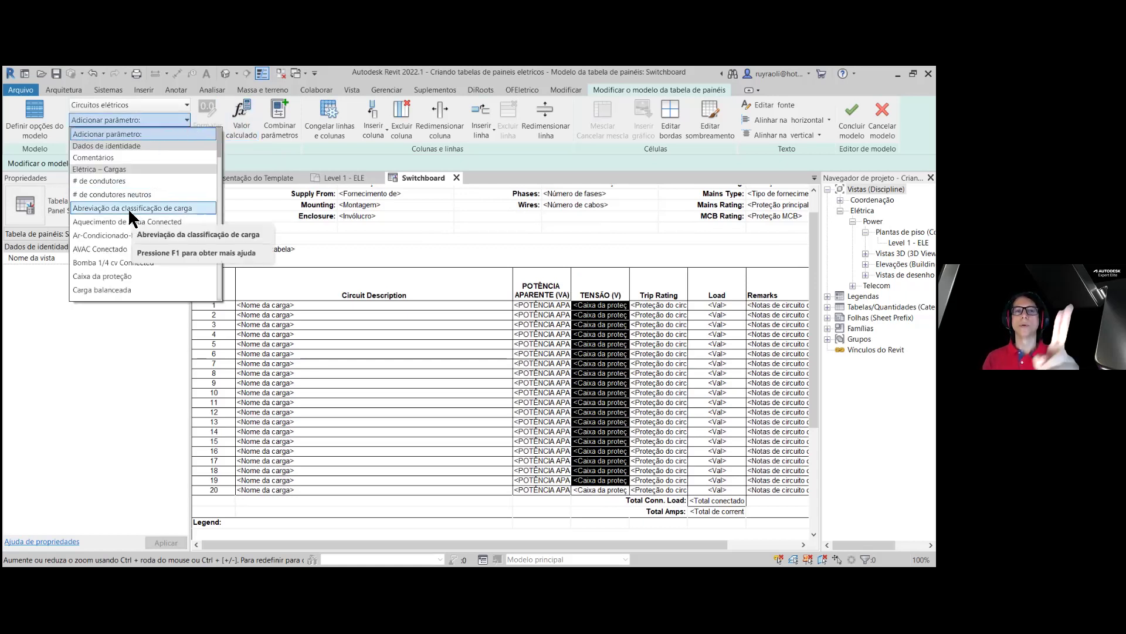
scroll(157, 254, down, 3)
scroll(147, 256, down, 3)
scroll(138, 256, down, 3)
scroll(138, 256, down, 3)
scroll(138, 256, down, 3)
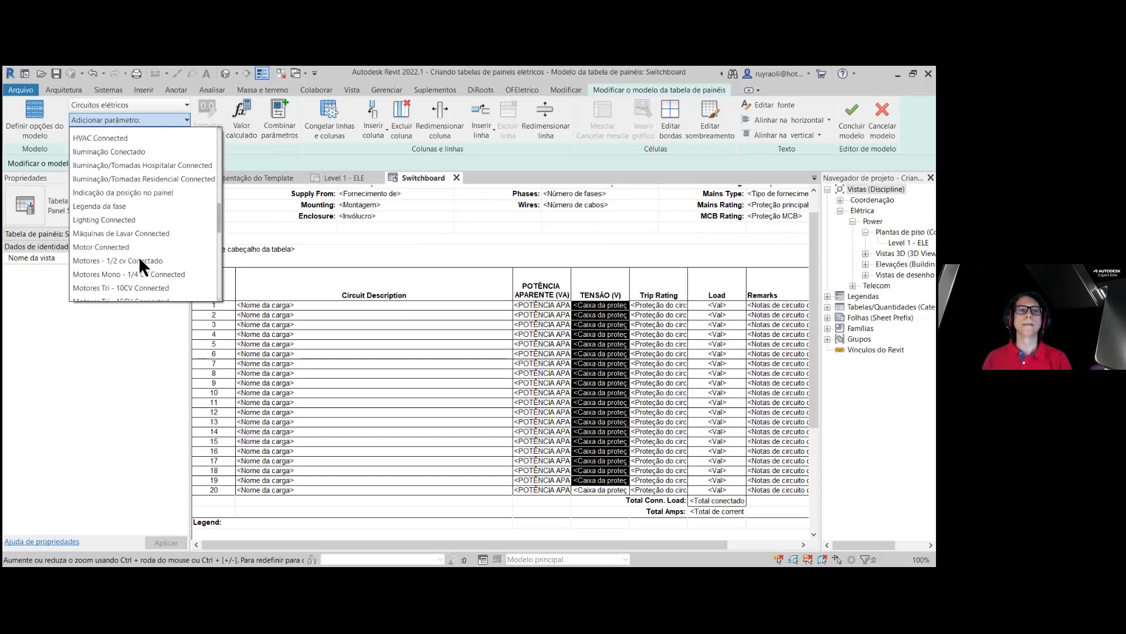
scroll(138, 256, down, 5)
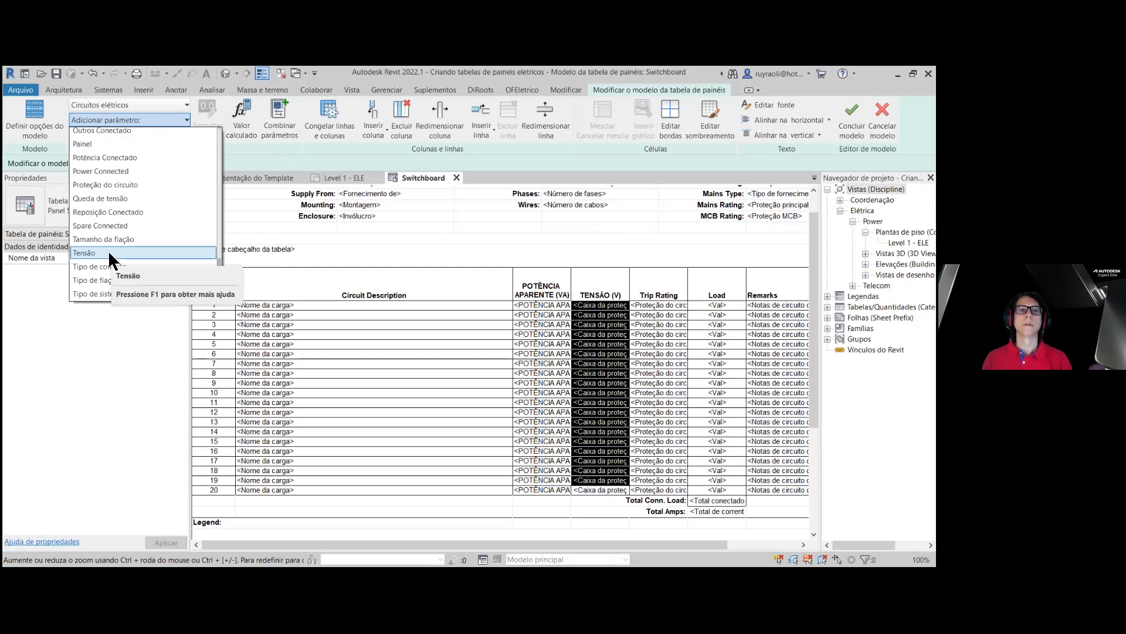
click(109, 253)
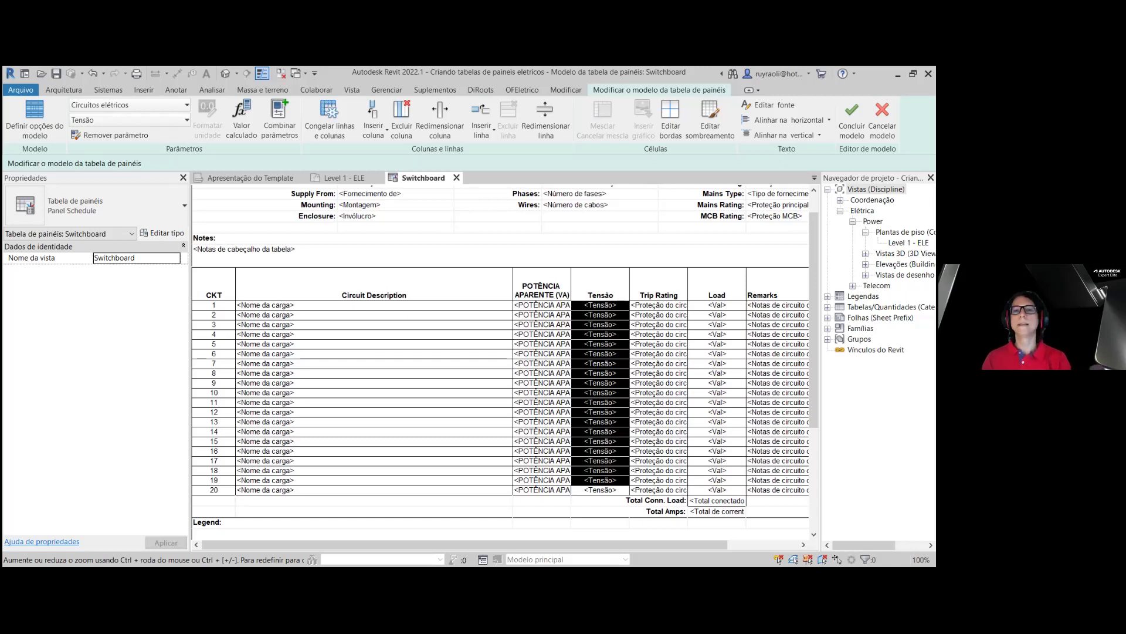
- Rename the Trip Rating column heading to CORRENTE APARENTE (A)
click(663, 292)
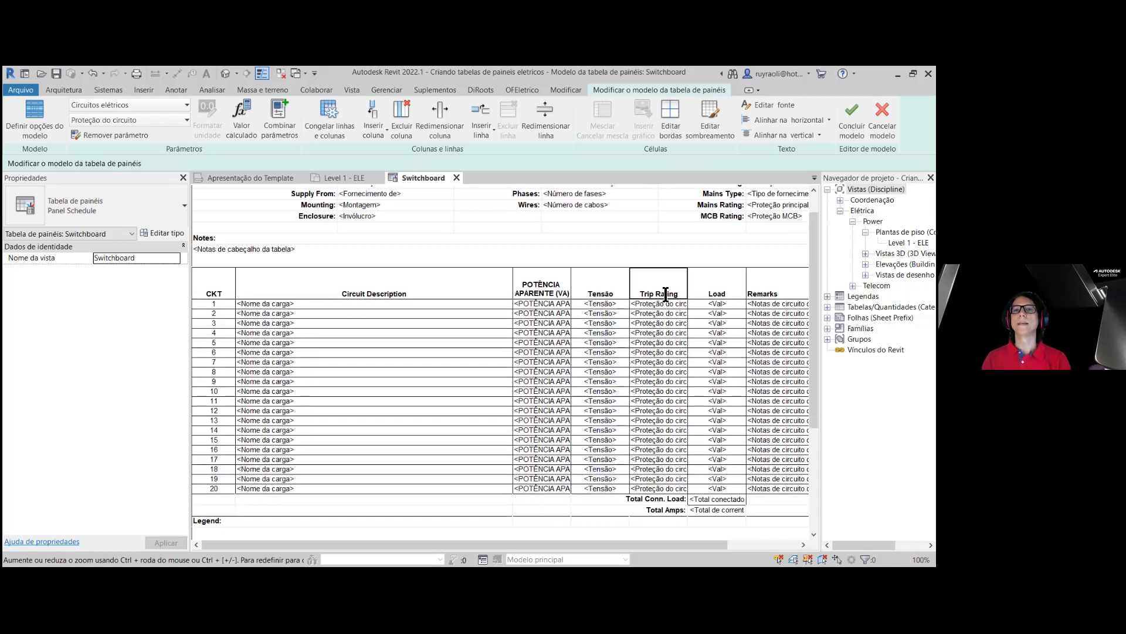
drag(683, 273, 633, 274)
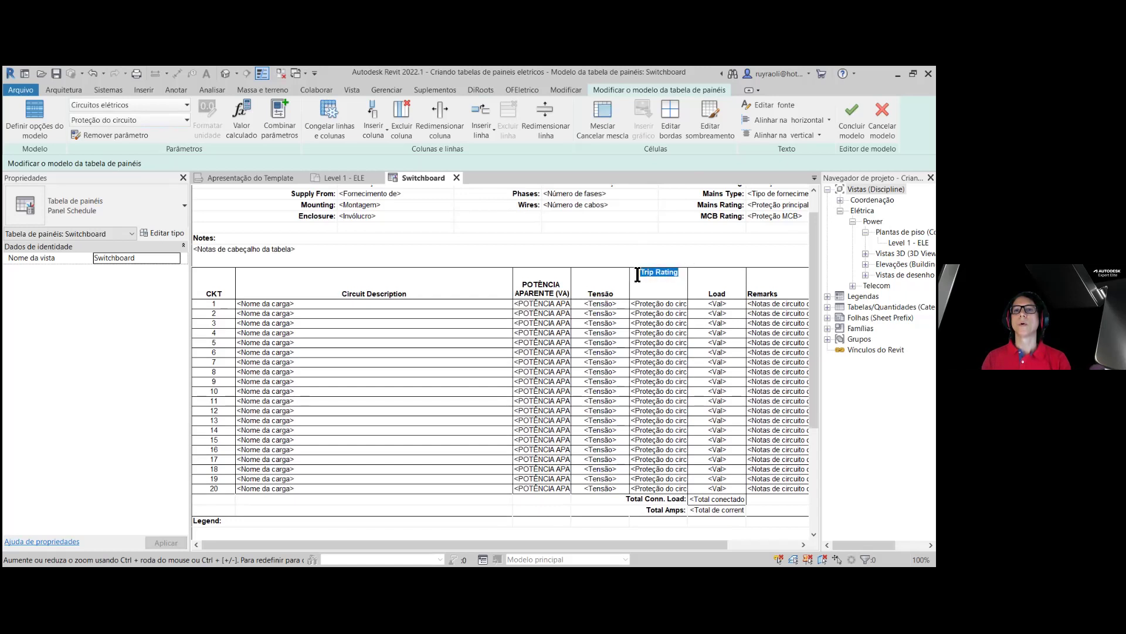
text(CORRENTE APARENTE)
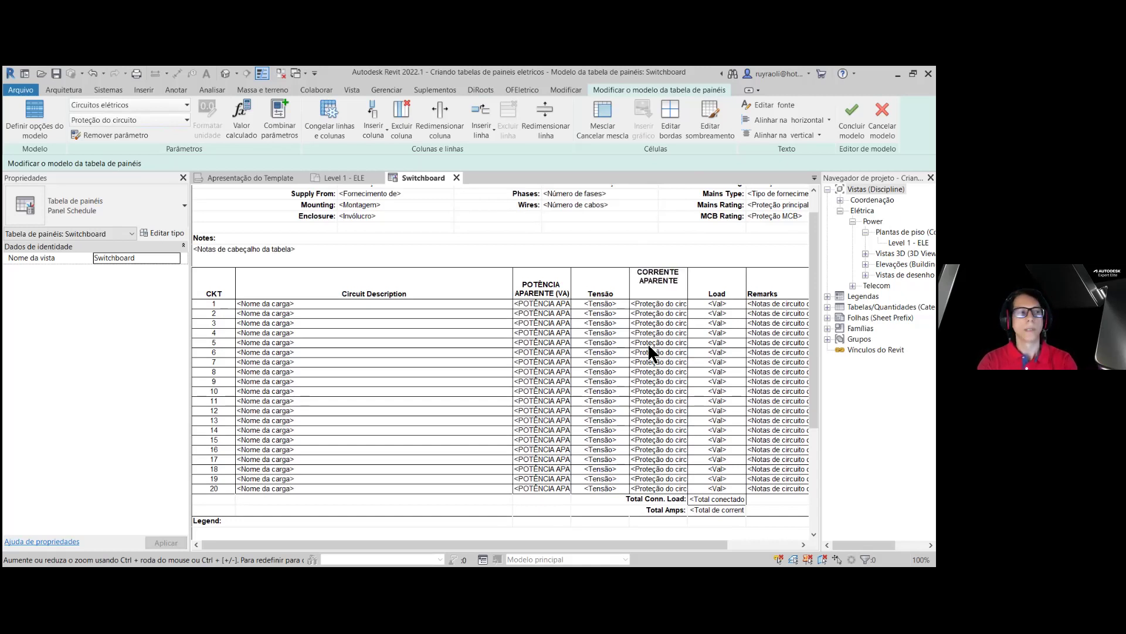
text( (A)
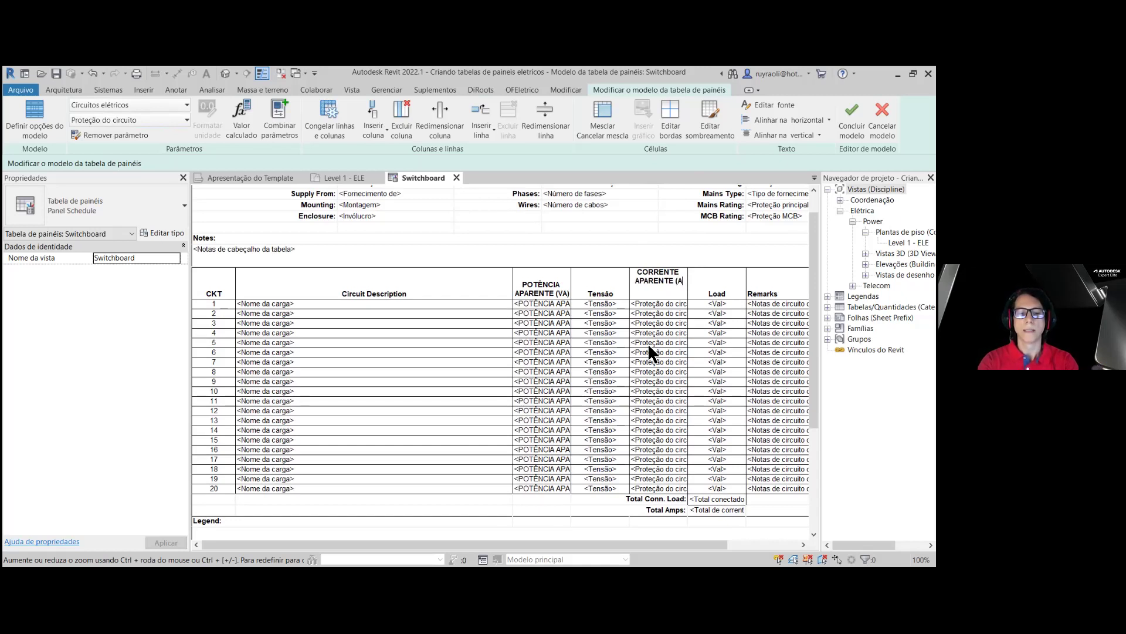
text())
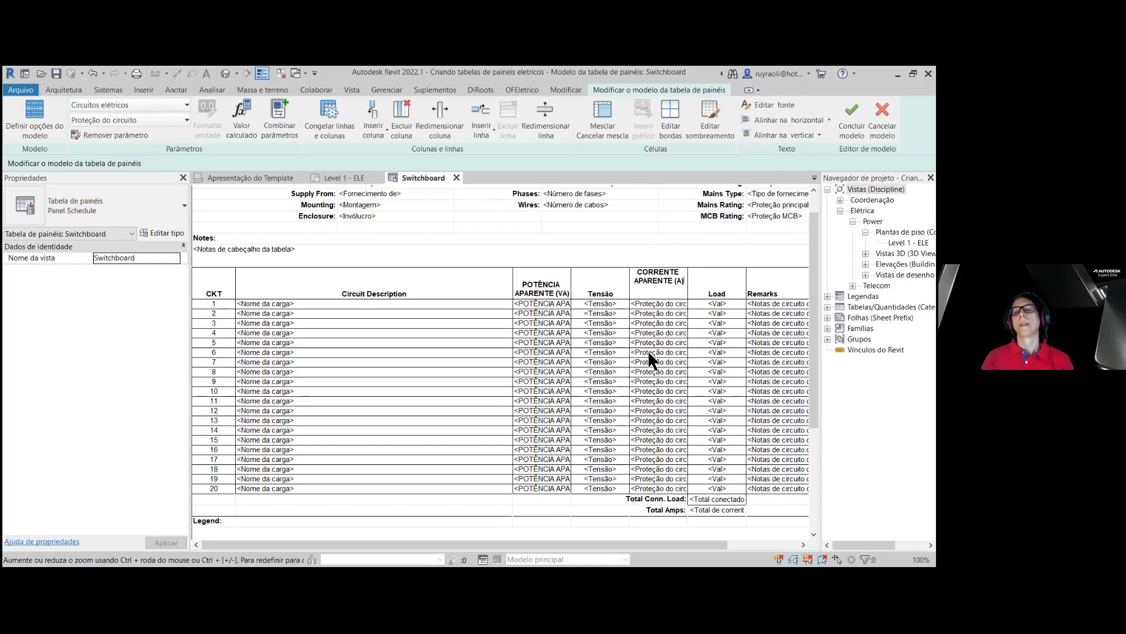
- Make the CORRENTE APARENTE (A) circuit cells report the Corrente aparente parameter
mouse_move(656, 479)
mouse_down()
mouse_move(671, 337)
mouse_move(660, 304)
mouse_up()
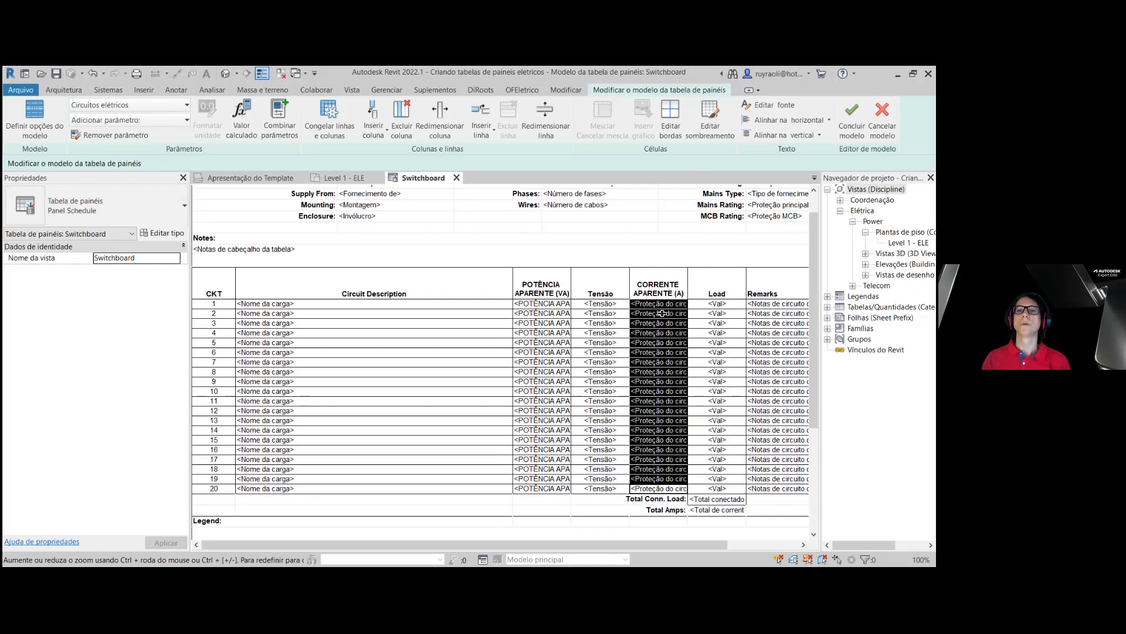
click(186, 119)
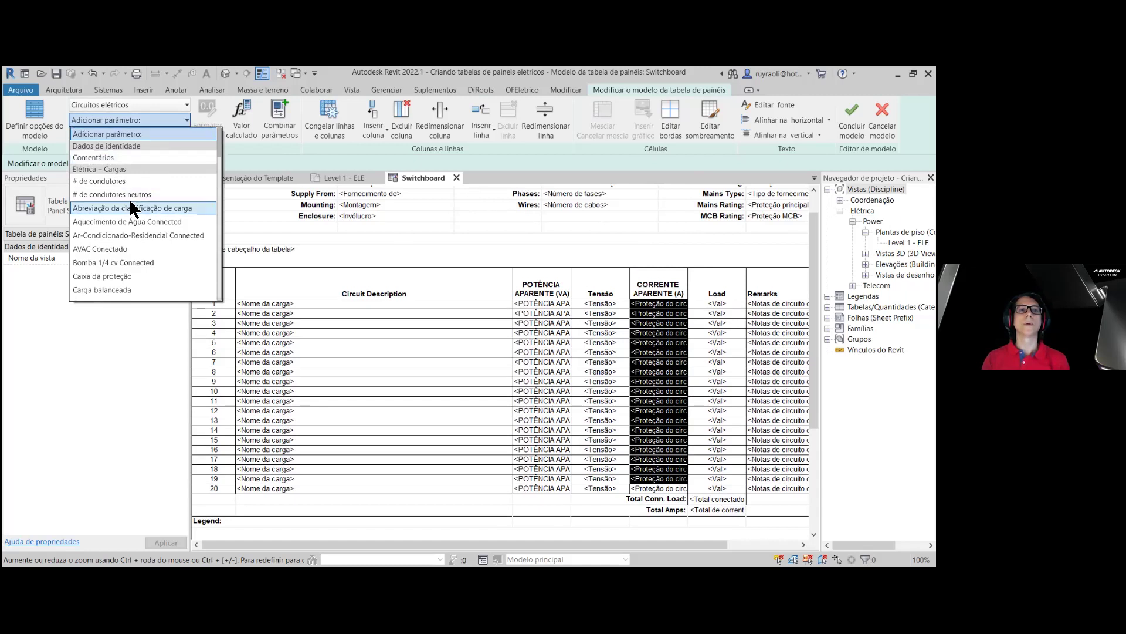
scroll(130, 209, down, 1)
scroll(133, 232, down, 1)
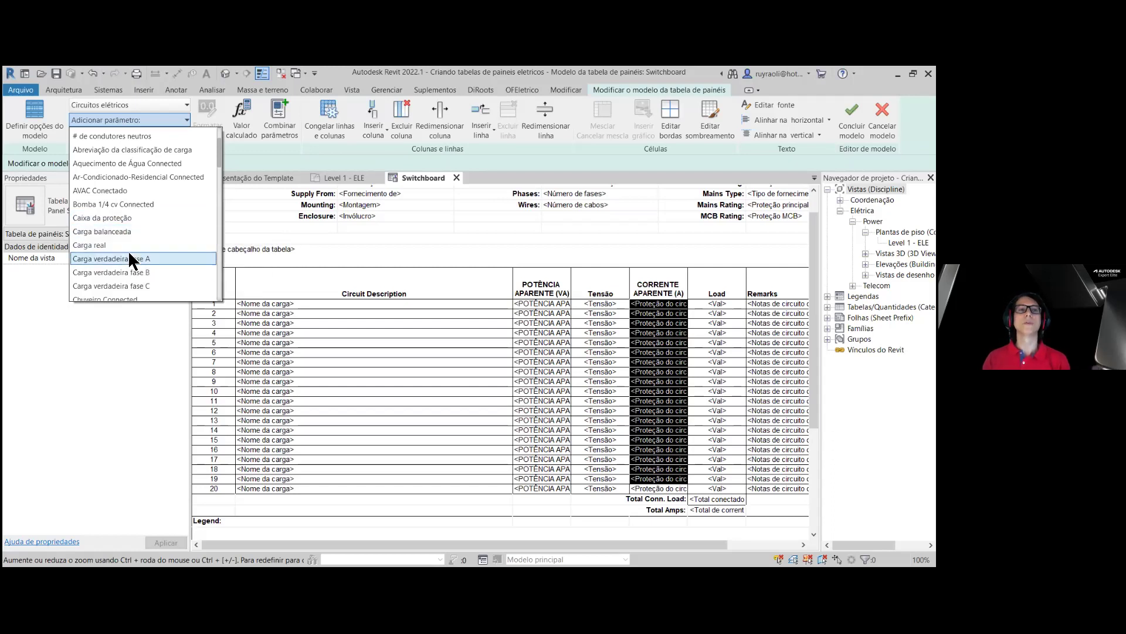
scroll(137, 233, down, 1)
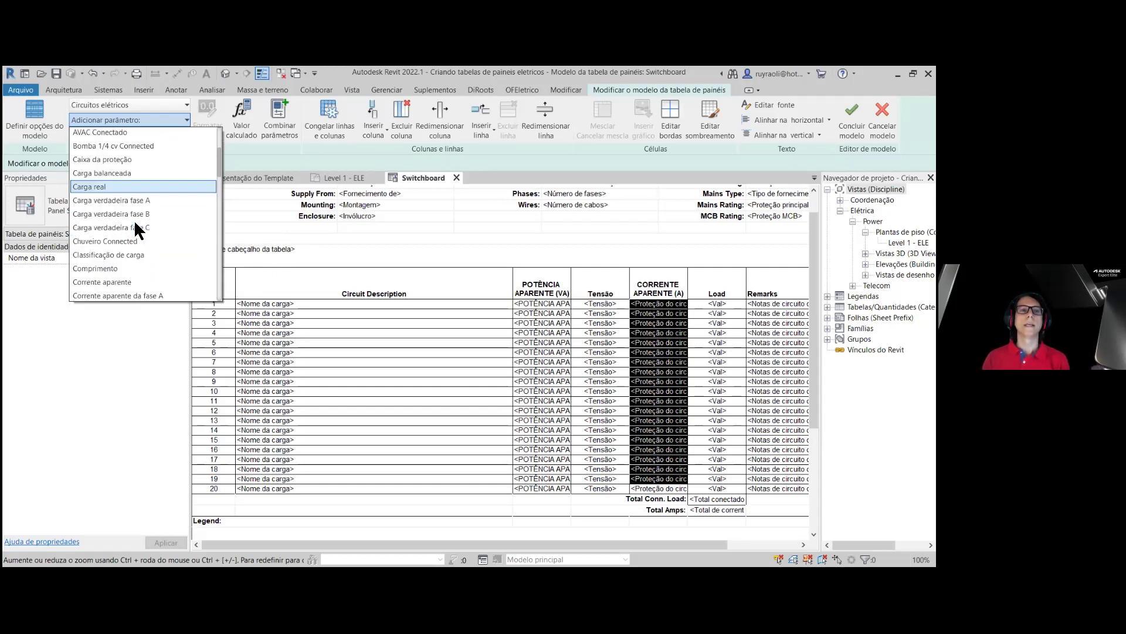
scroll(138, 235, down, 1)
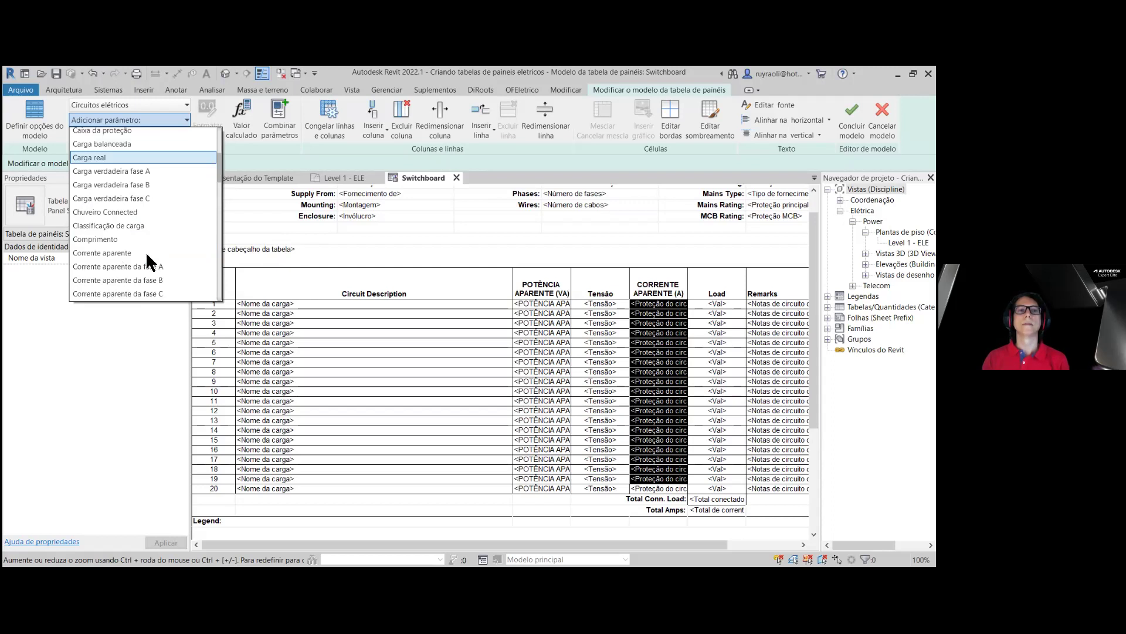
click(146, 252)
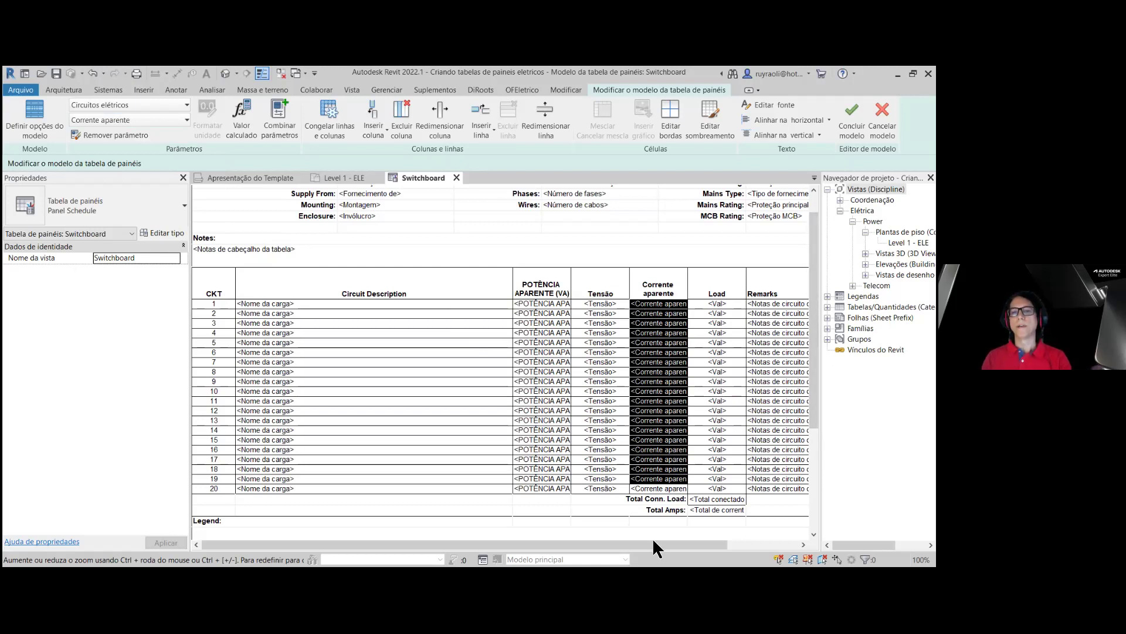
drag(653, 544, 728, 544)
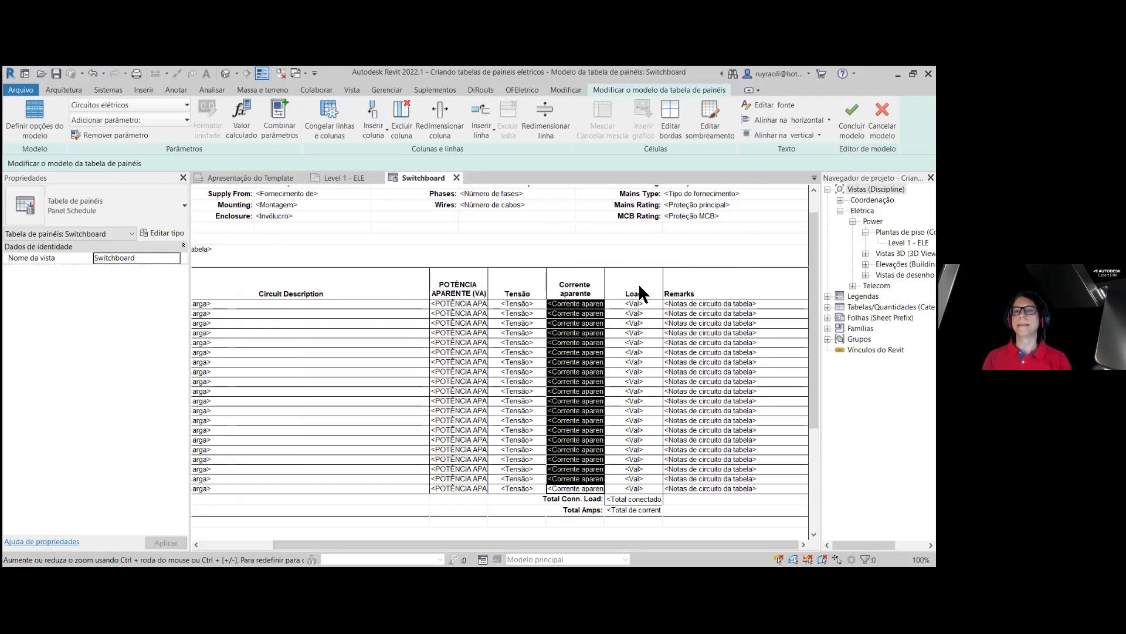
- Delete the Remarks column from the Switchboard template
click(699, 289)
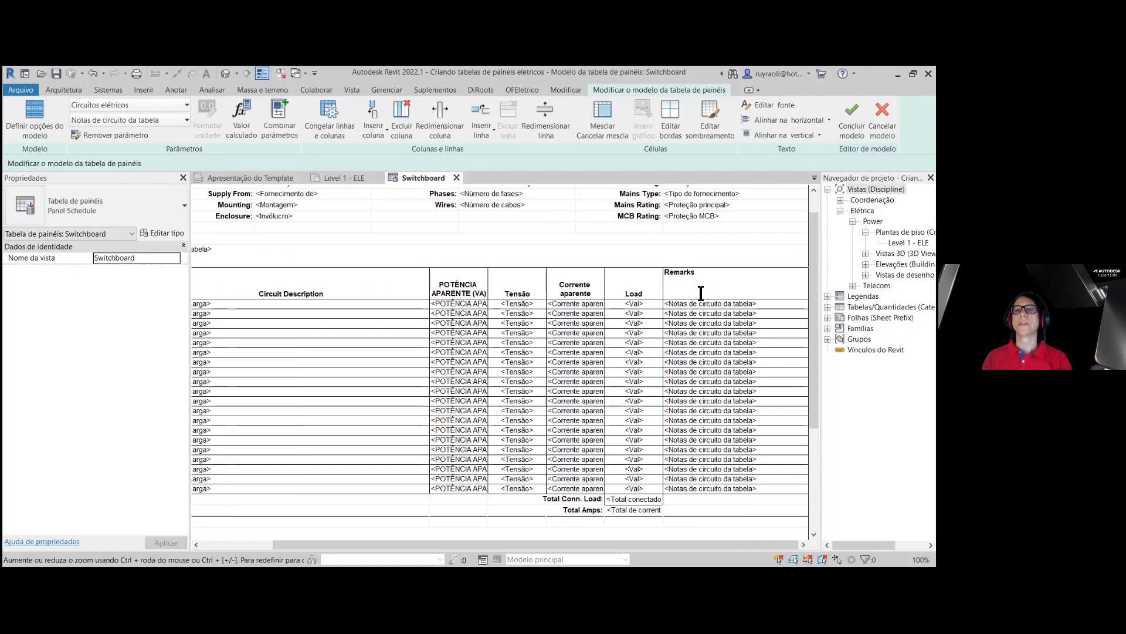
click(705, 315)
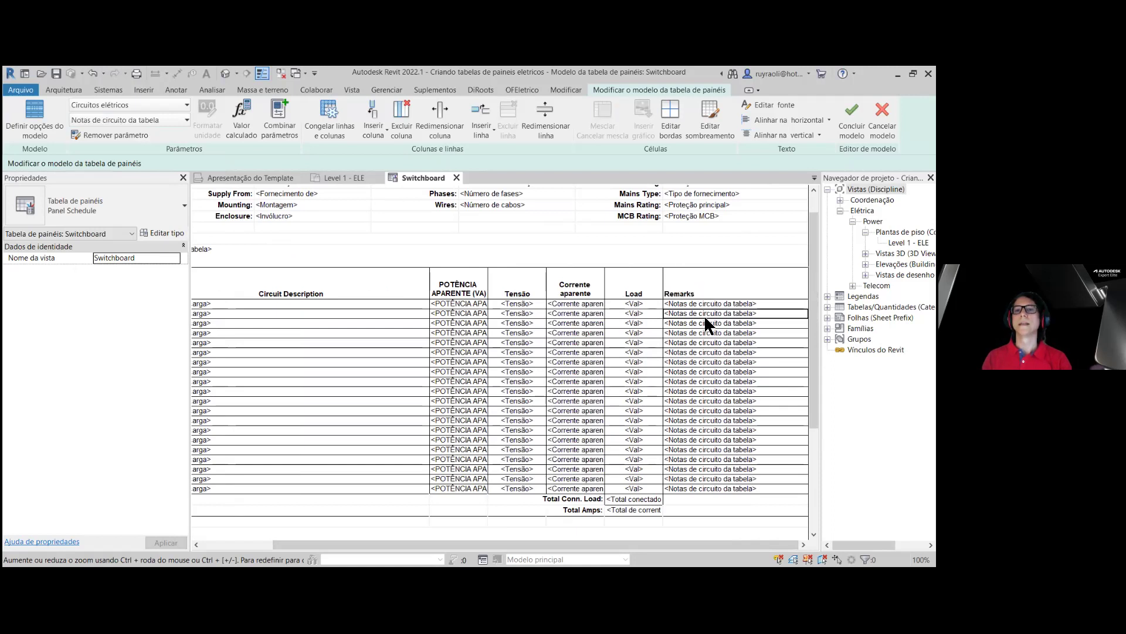
click(402, 121)
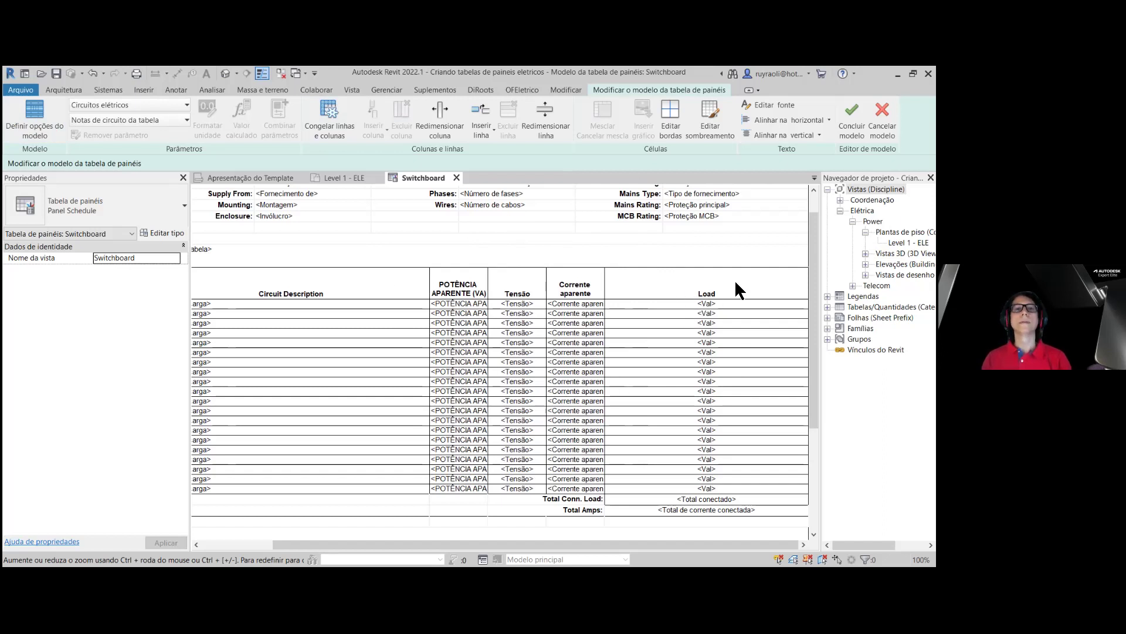
- Glance at the Apresentação do Template drawing, then return to the Switchboard template
click(335, 286)
click(233, 177)
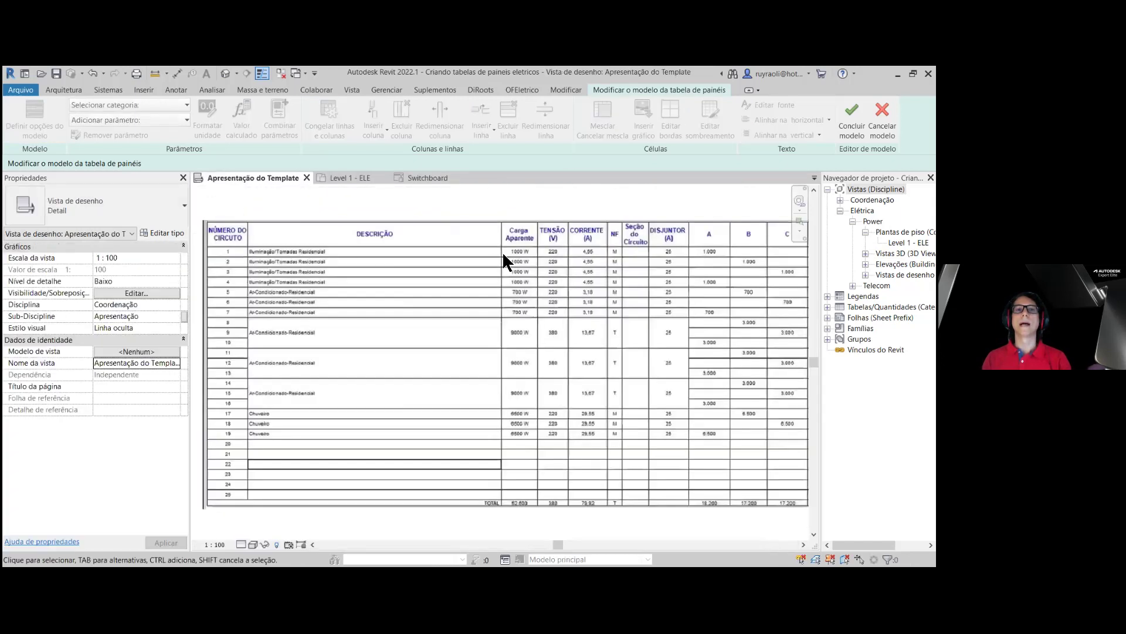
click(437, 179)
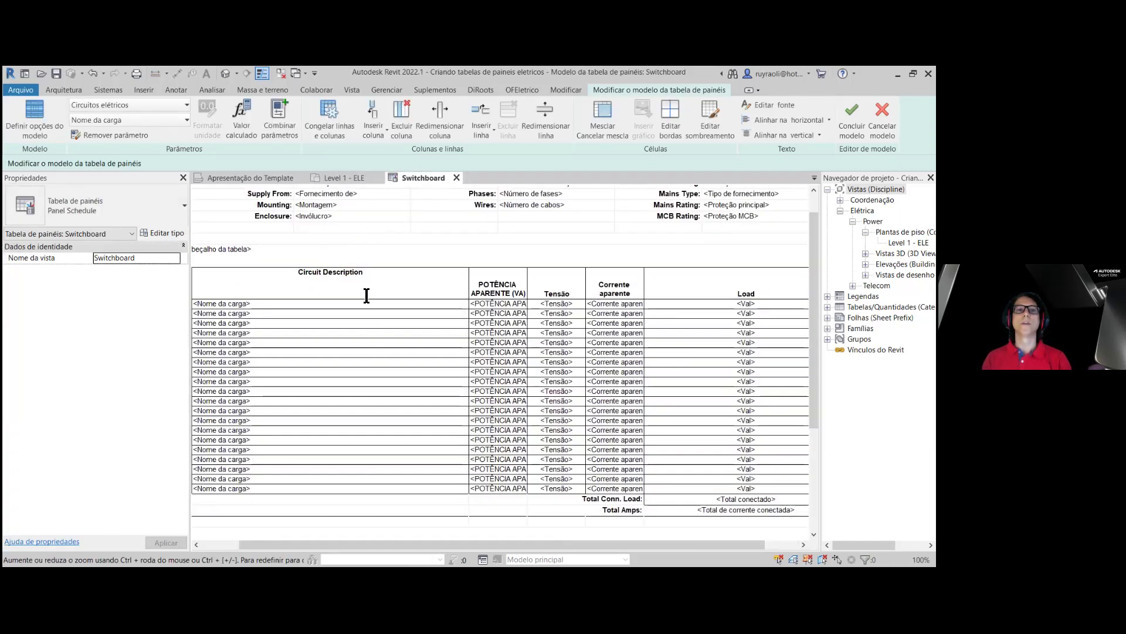
- Rename the Circuit Description header to DESCRIÇÃO DO CIRCUITO
drag(365, 272, 343, 278)
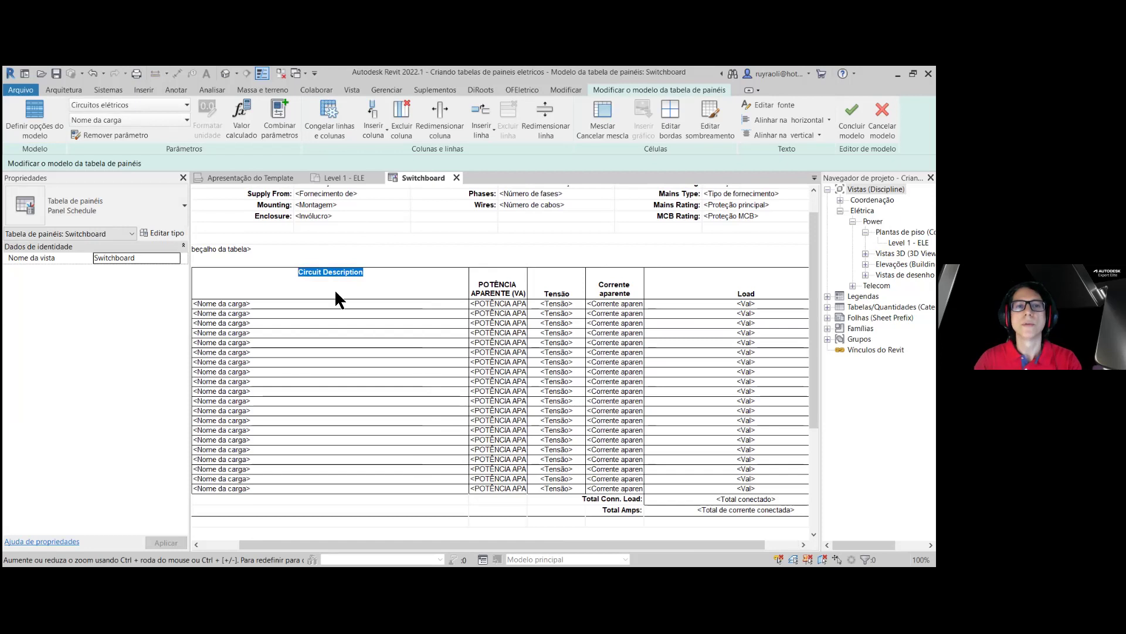
text(DESCRIÇÃO DO CIRCUITO)
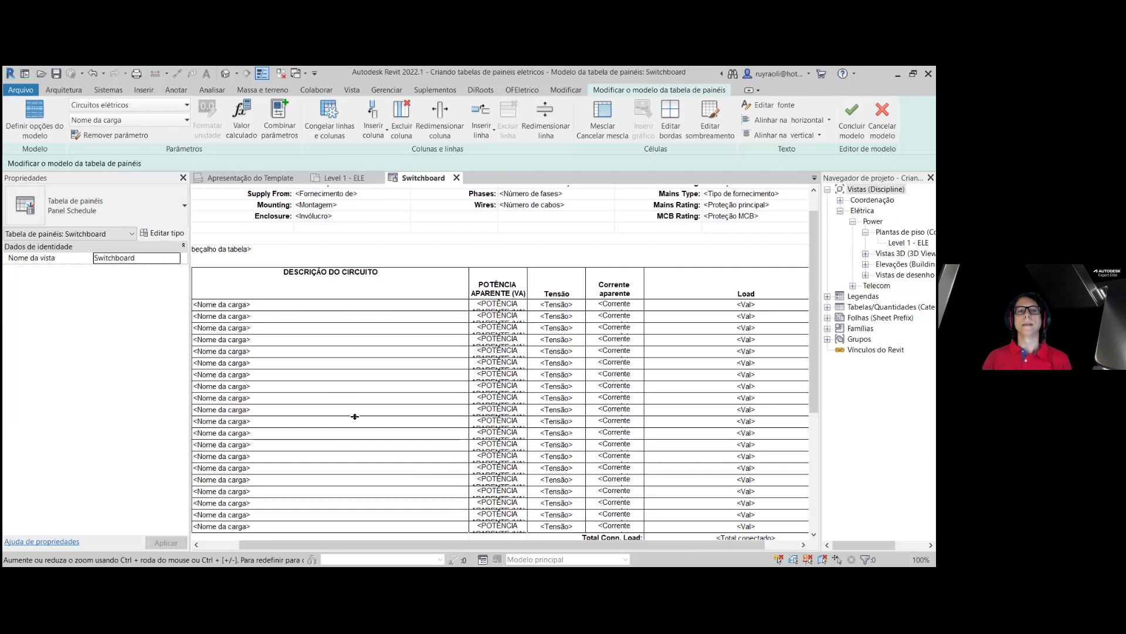
drag(463, 543, 389, 546)
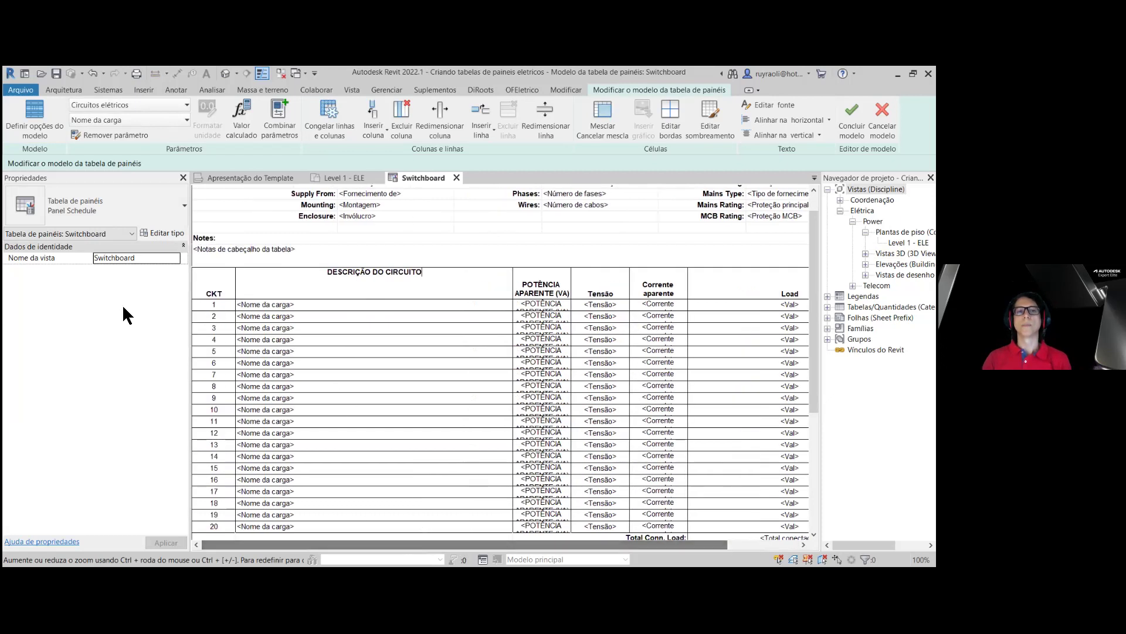
- Rename the CKT header to NÚMERO CIRCUITO and clear the selection
click(214, 291)
drag(226, 272, 198, 272)
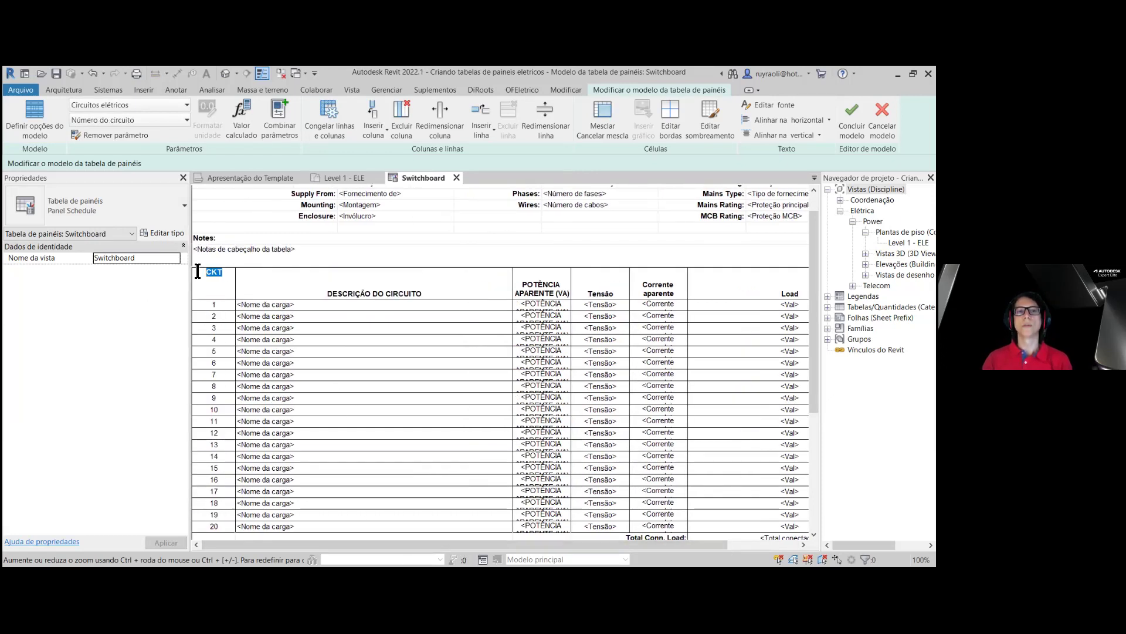
text(NÚMER)
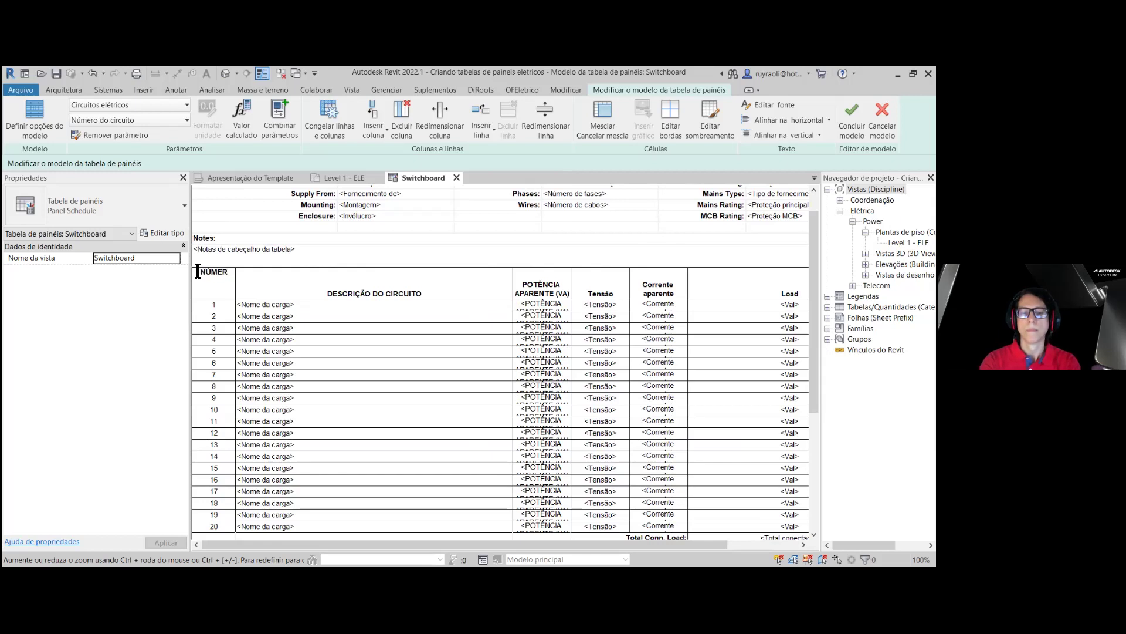
text(O DO CIRCUITO)
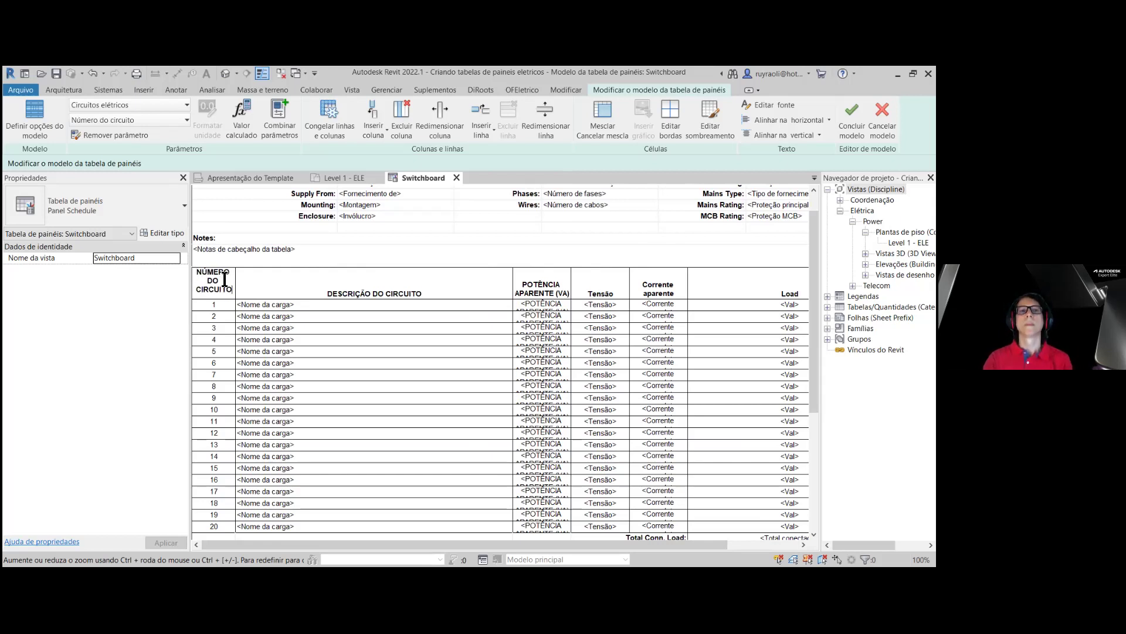
key(BackSpace)
key(BackSpace)
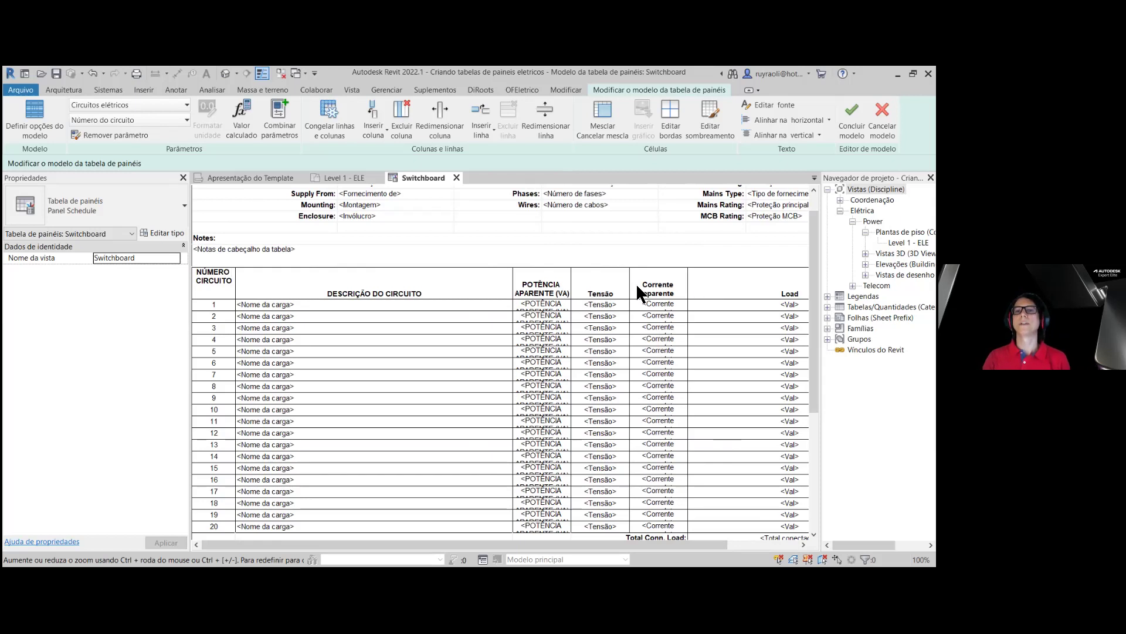
click(441, 374)
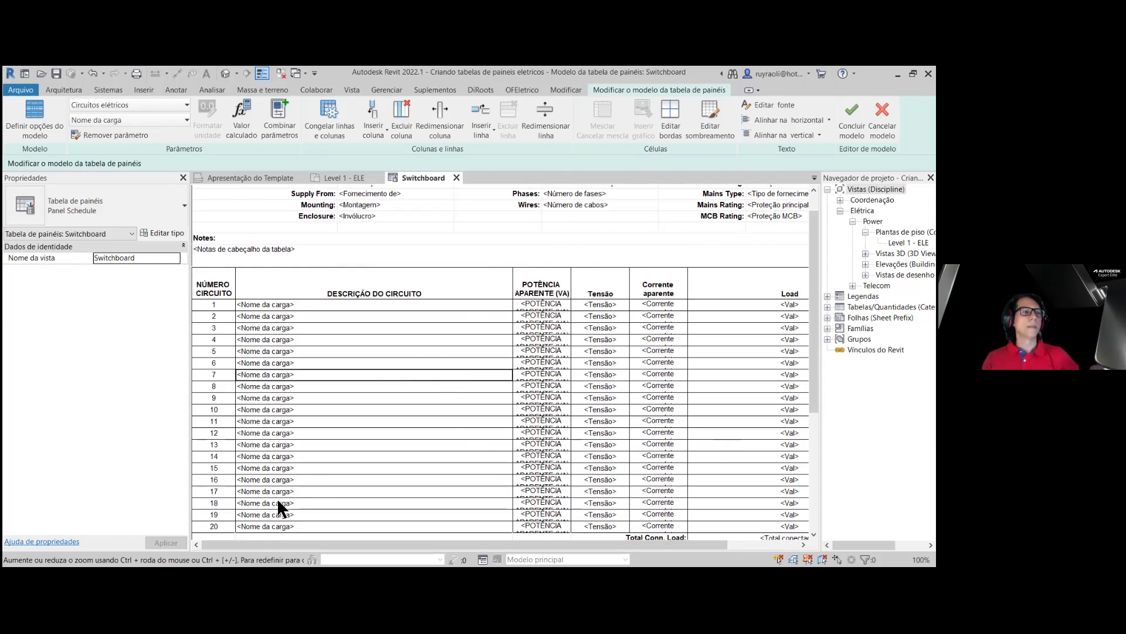
key(Escape)
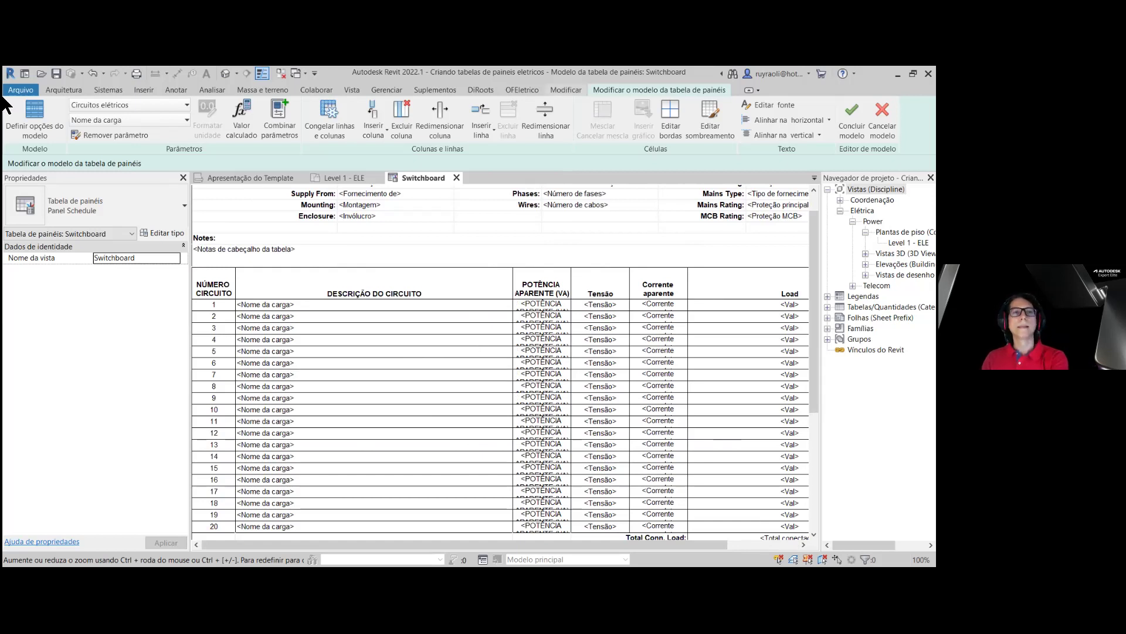
click(35, 120)
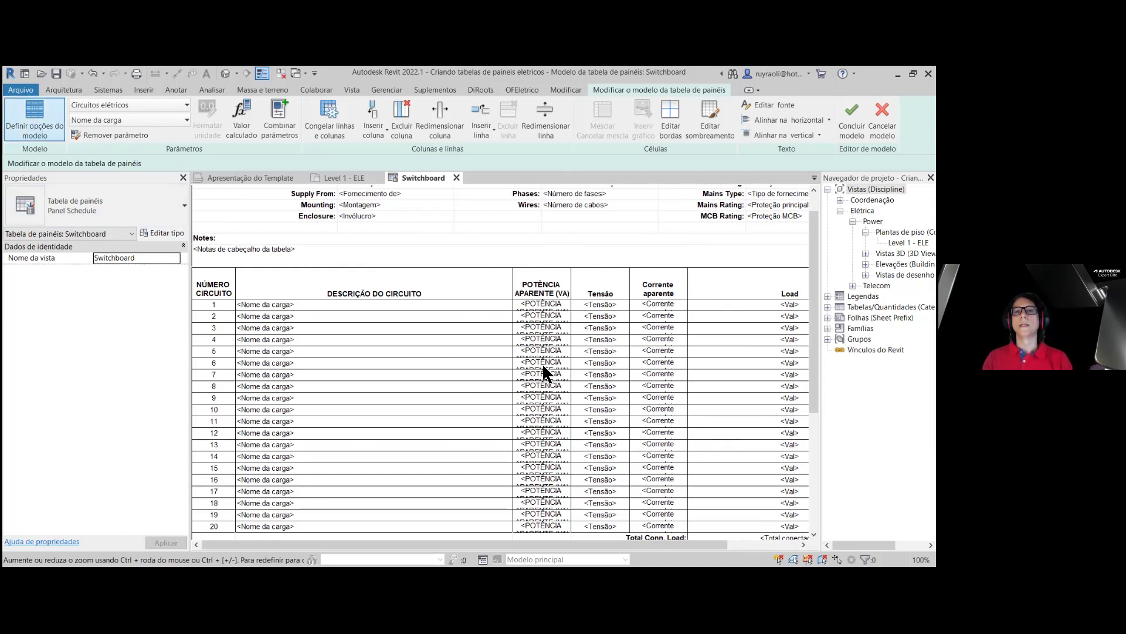
- Set the template's total width (Largura total) to 400 mm in the general settings
click(307, 256)
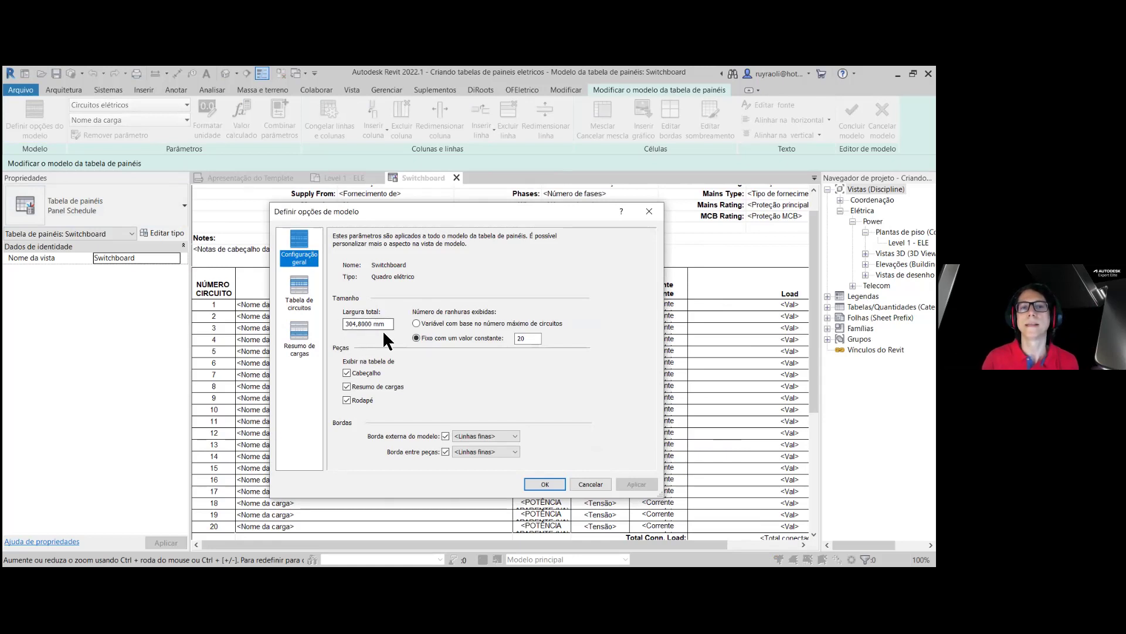
drag(372, 323, 328, 319)
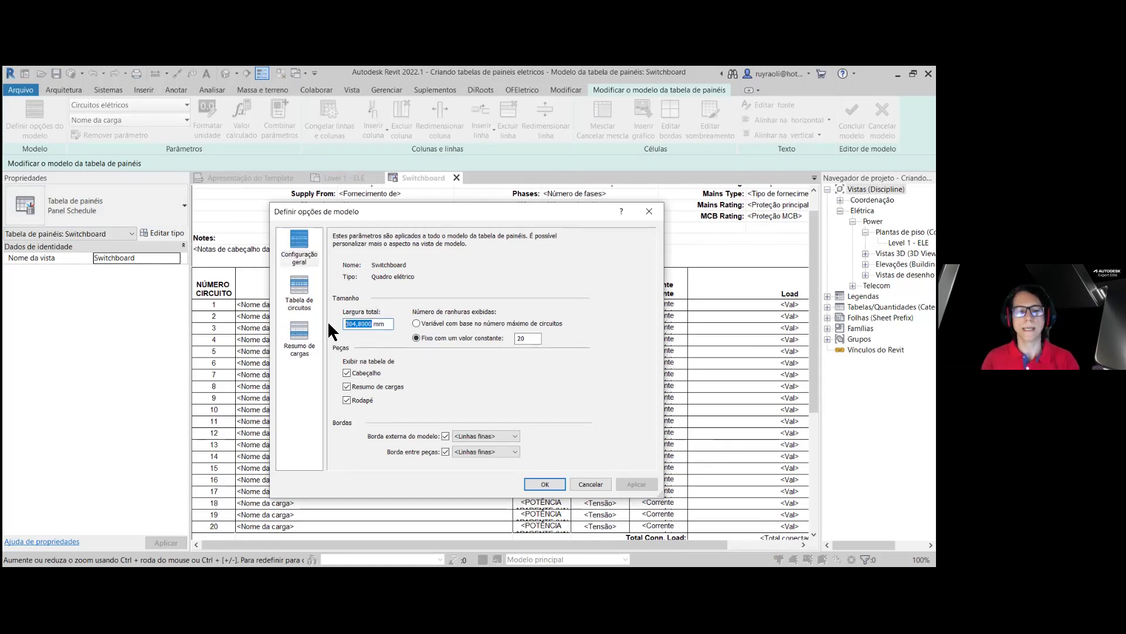
text(400)
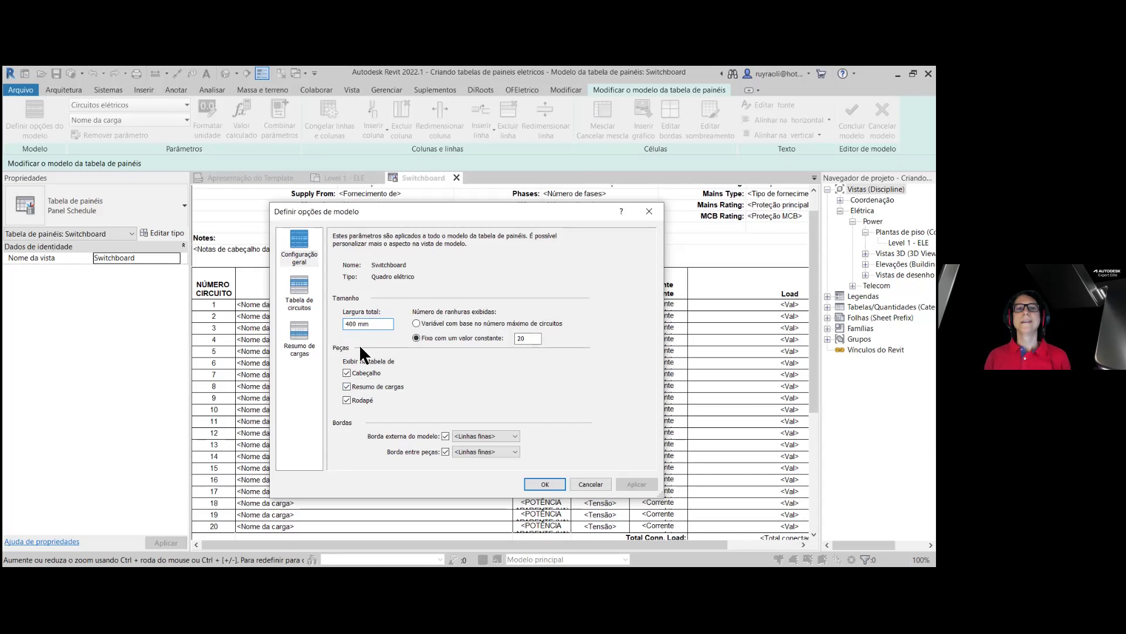
click(538, 339)
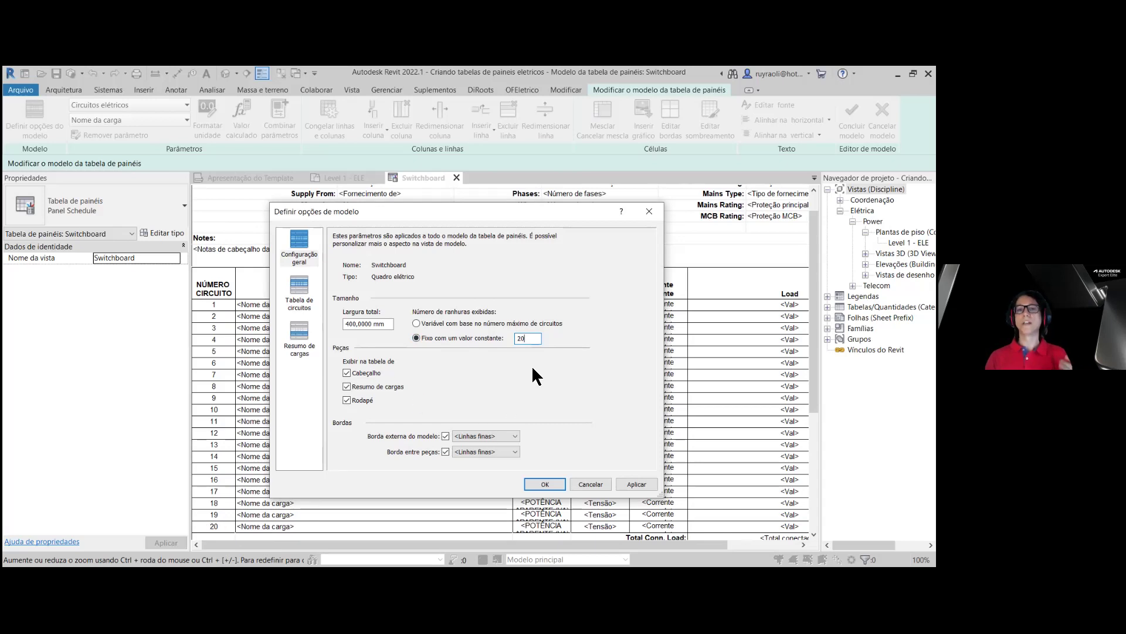
- Make the displayed slot count vary with the maximum number of circuits
click(416, 323)
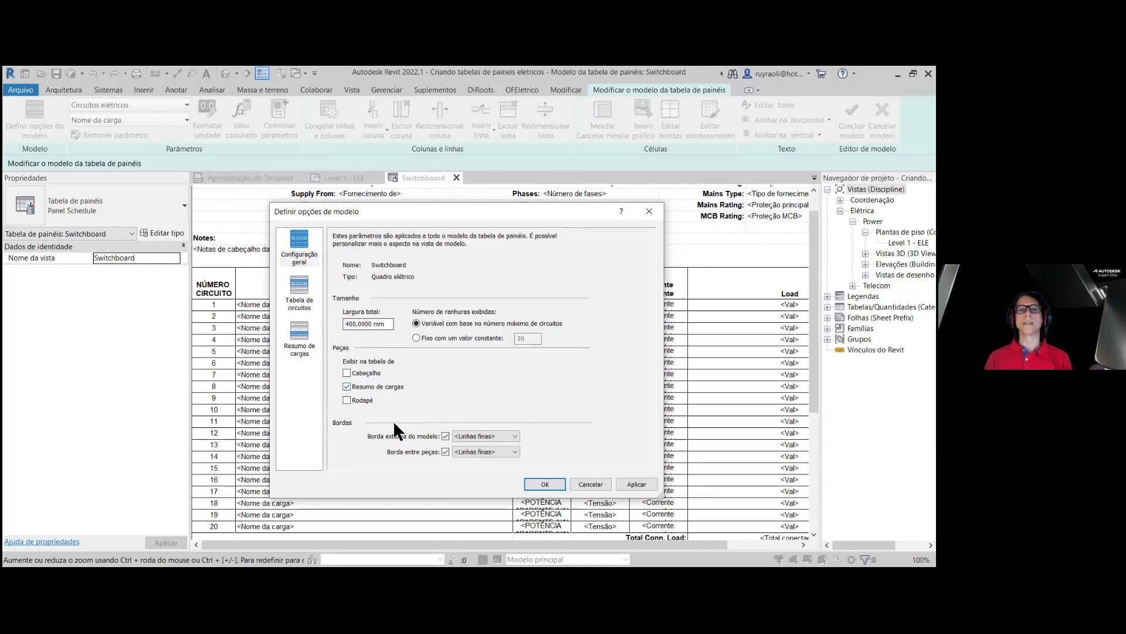
click(299, 290)
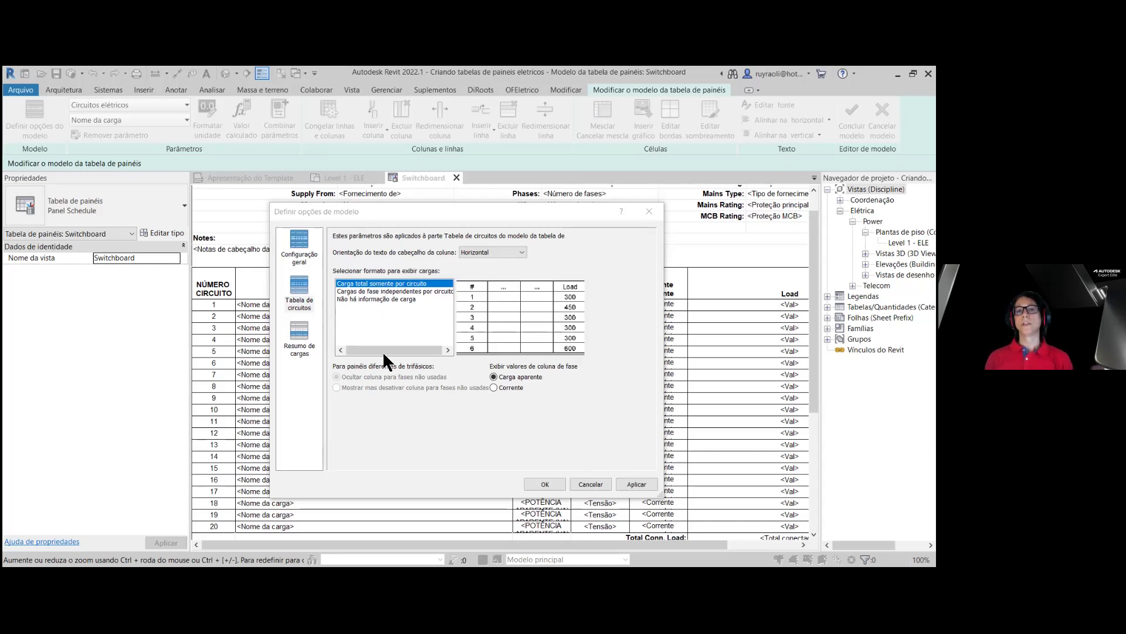
- Set the circuit table load format to independent phase loads per circuit
click(375, 299)
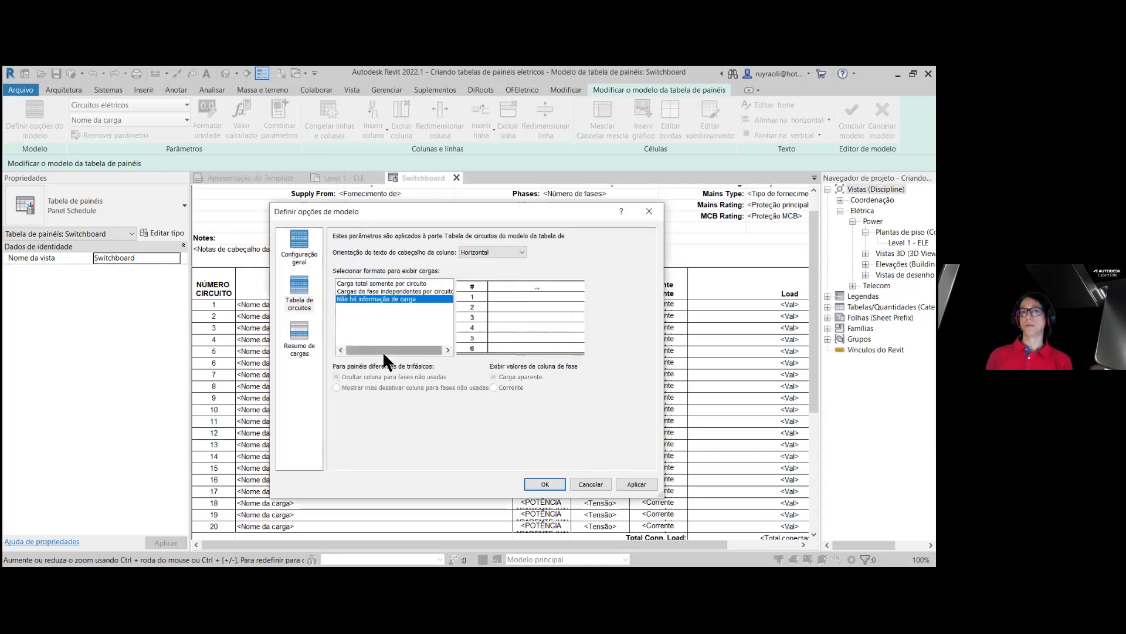
click(391, 291)
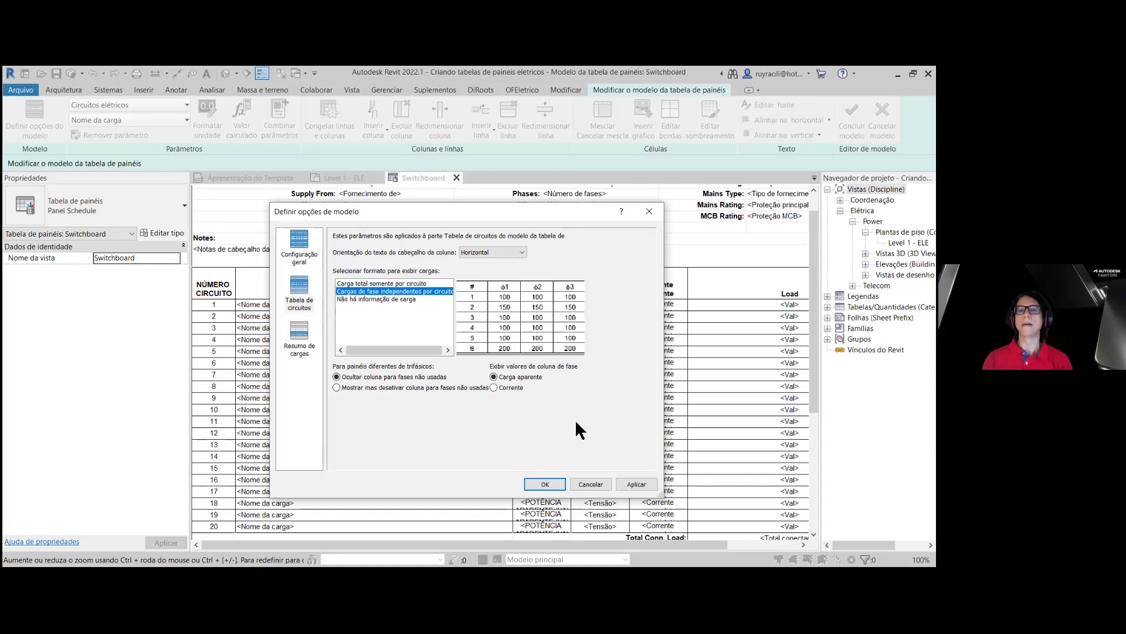
- Review the Resumo de cargas settings and apply the template options with OK
click(300, 340)
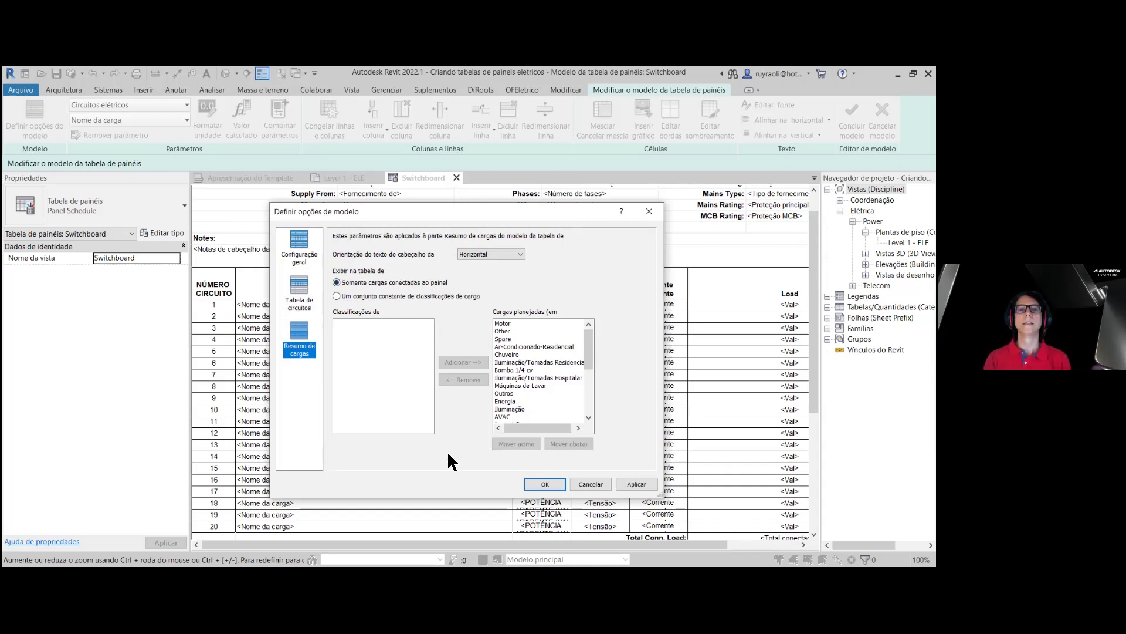
click(542, 486)
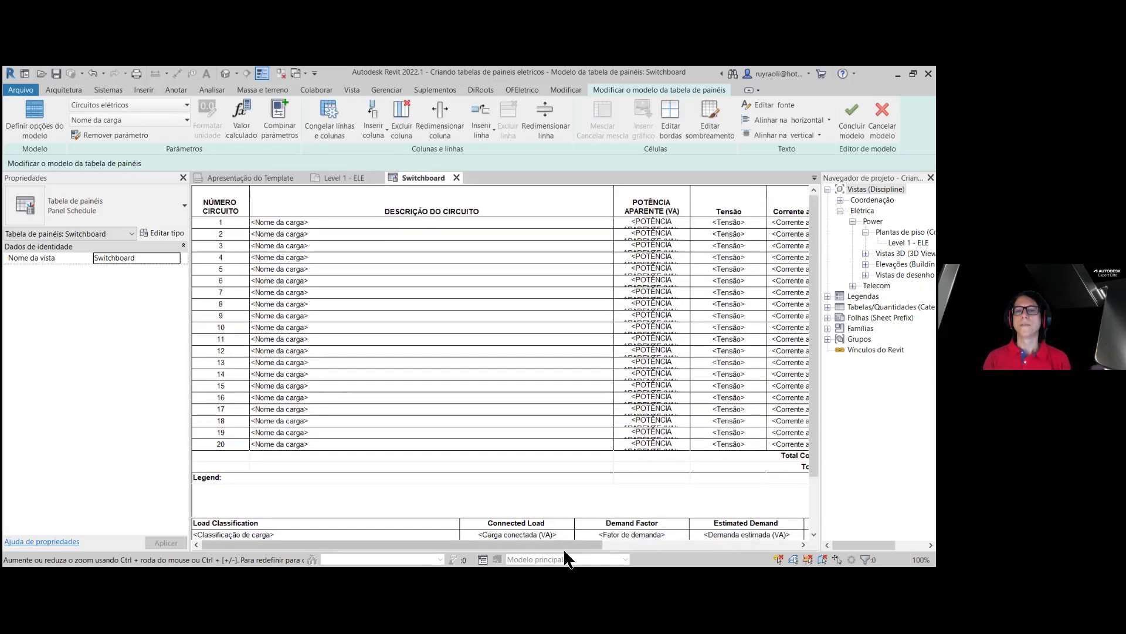
- Scroll the template fully left and down to reveal the load names and Load Classification table
drag(563, 544, 763, 545)
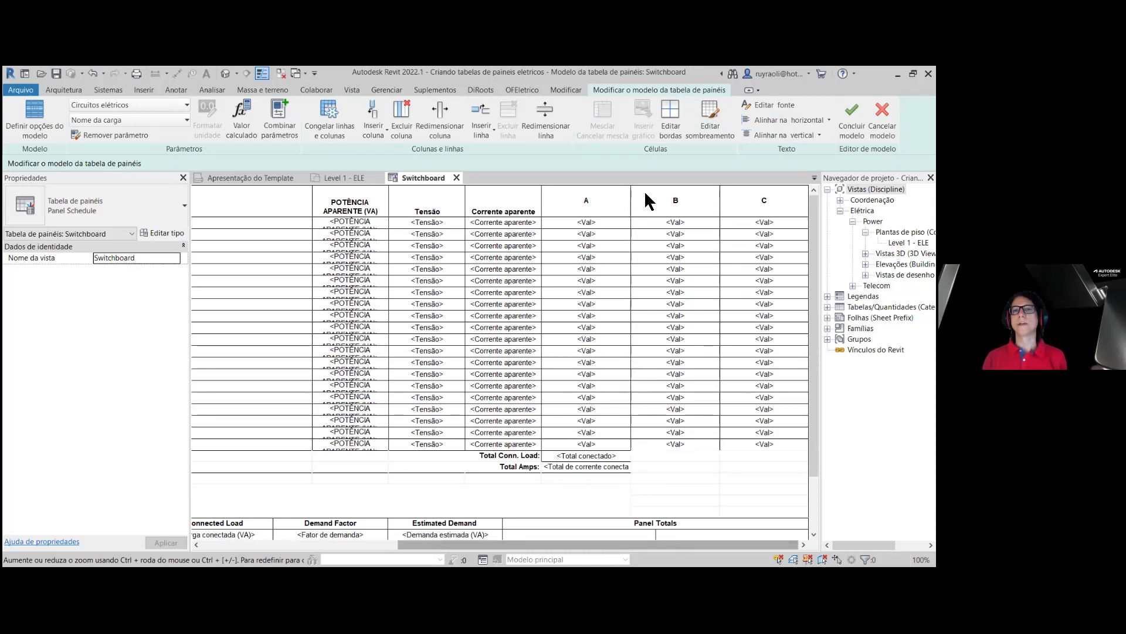
drag(670, 542, 431, 545)
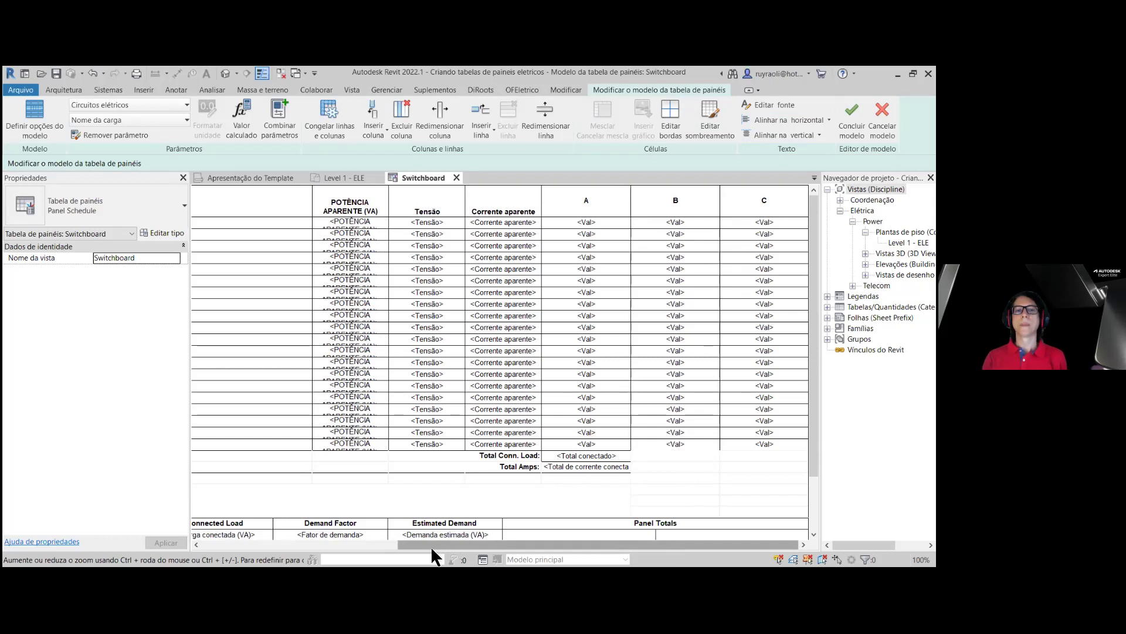
scroll(326, 438, down, 2)
scroll(326, 447, down, 1)
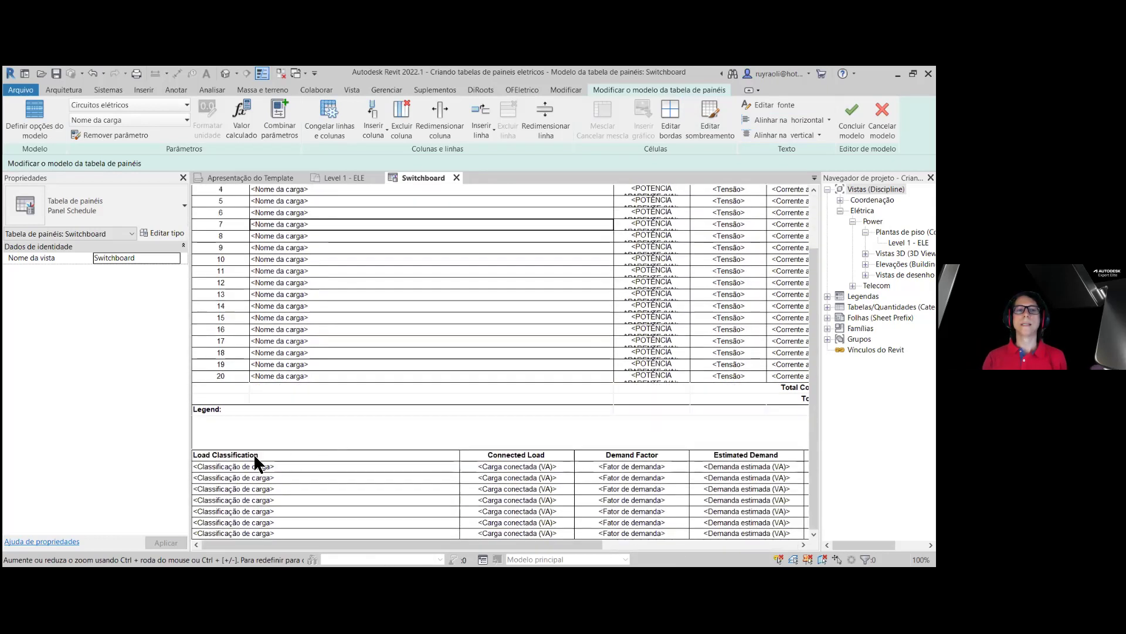
- Retitle Load Classification, Connected Load and Demand Factor as TIPO DE CARGA, POTÊNCIA, FATOR DE DEMANDA
click(269, 456)
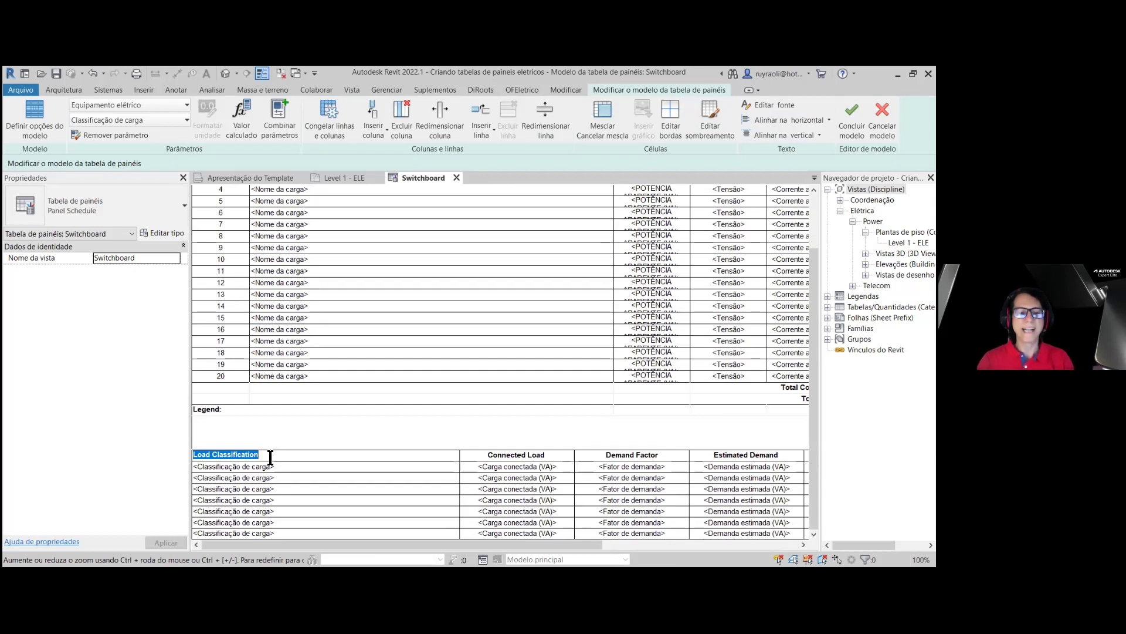
text(TIPO)
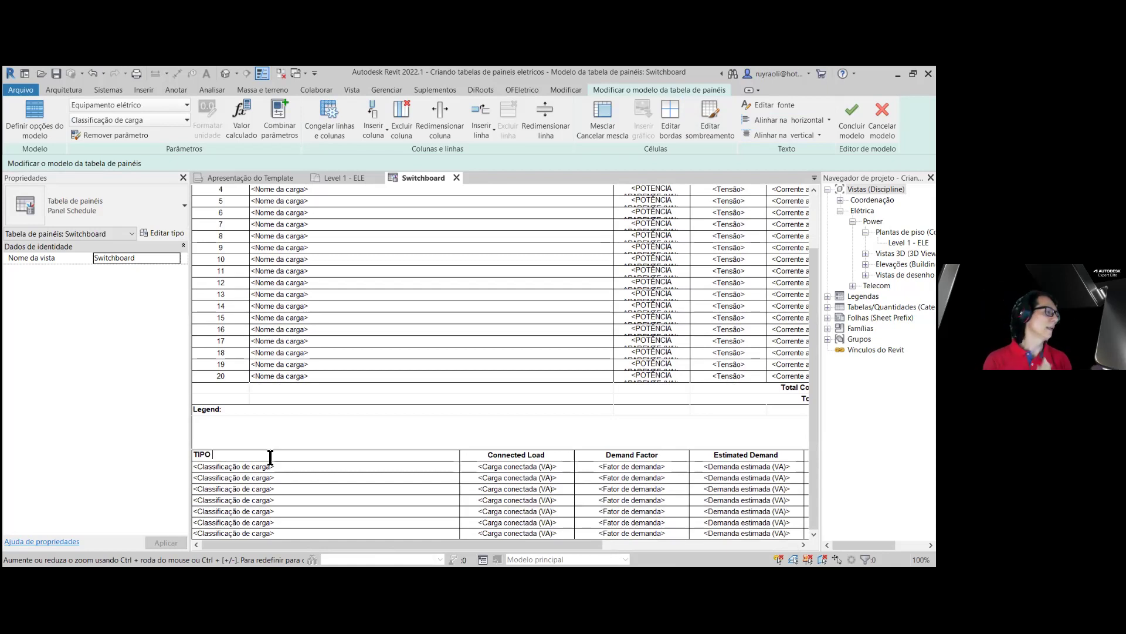
text(DE CARGA)
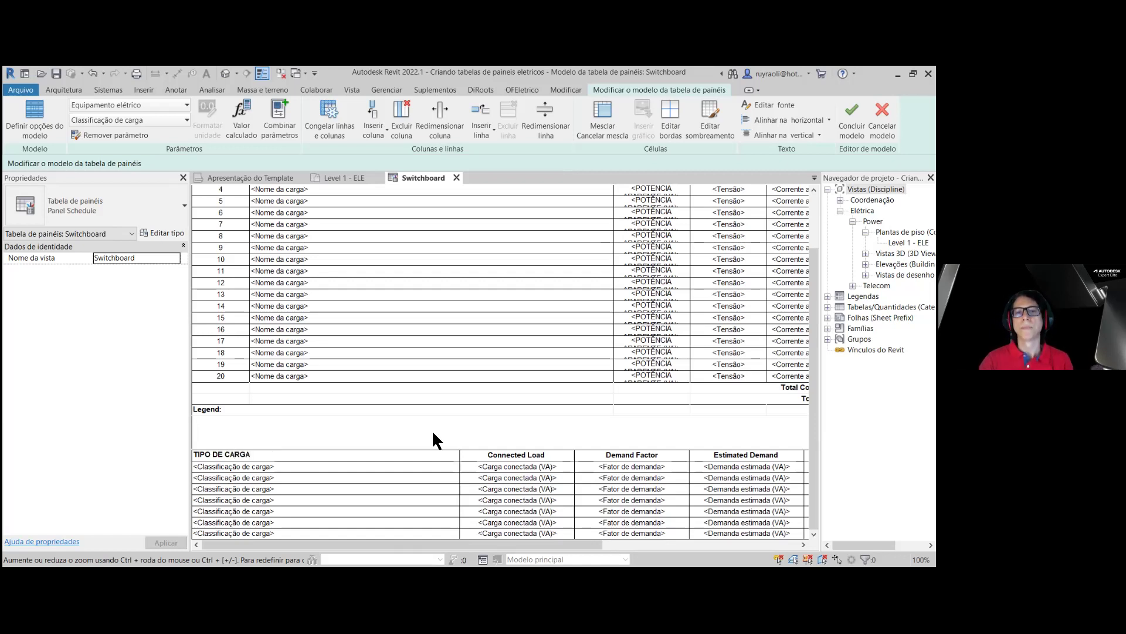
click(549, 453)
drag(549, 453, 487, 454)
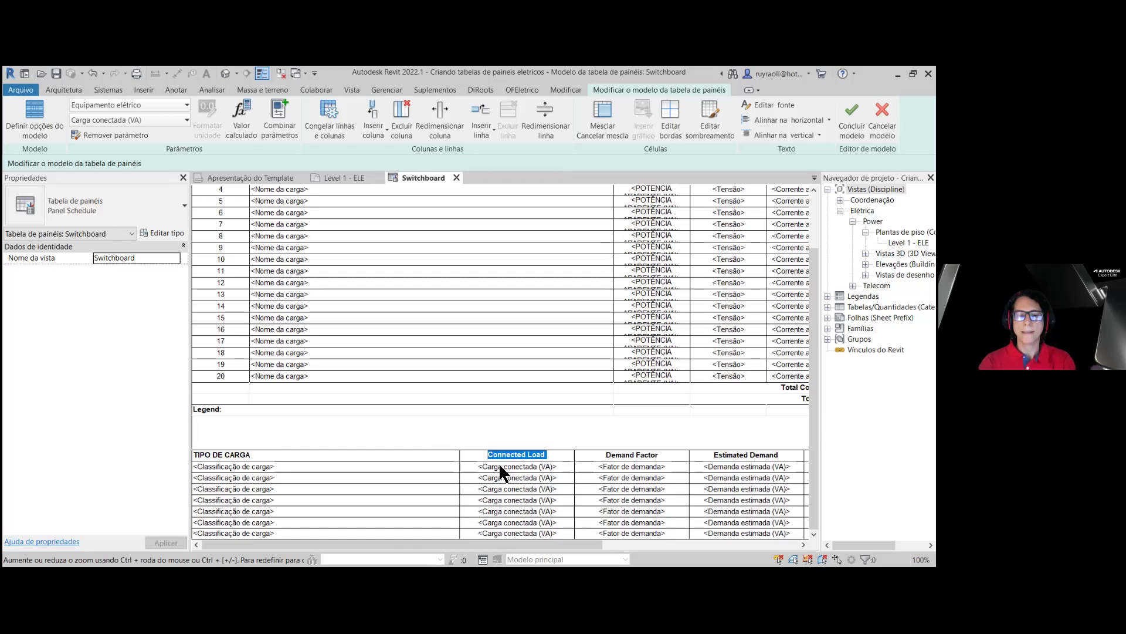
text(POTÊN)
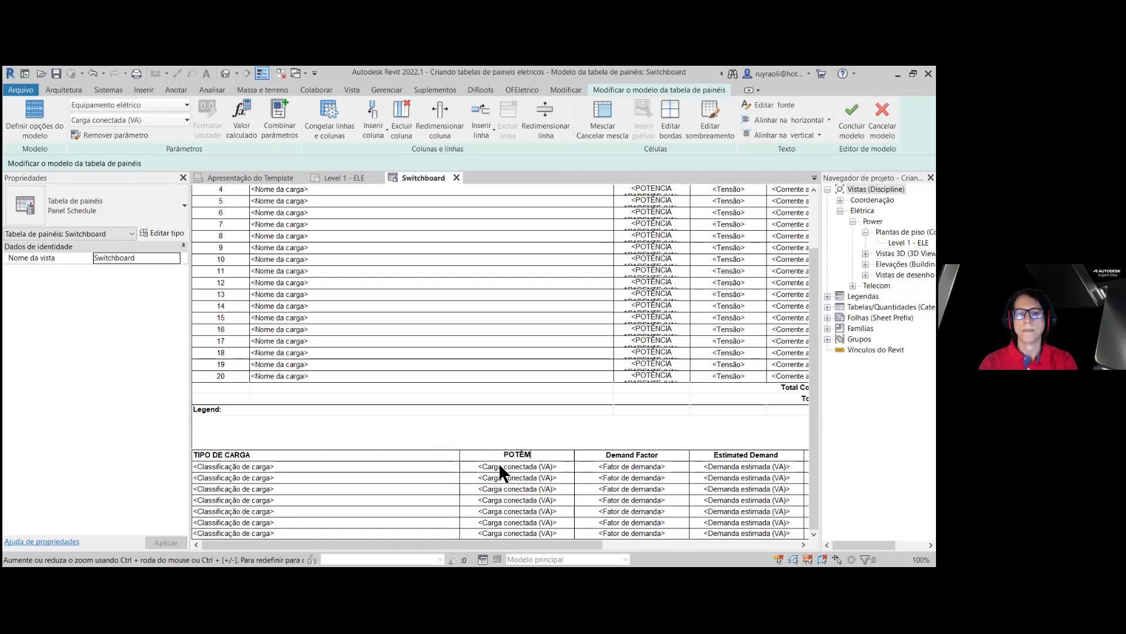
text(CIA)
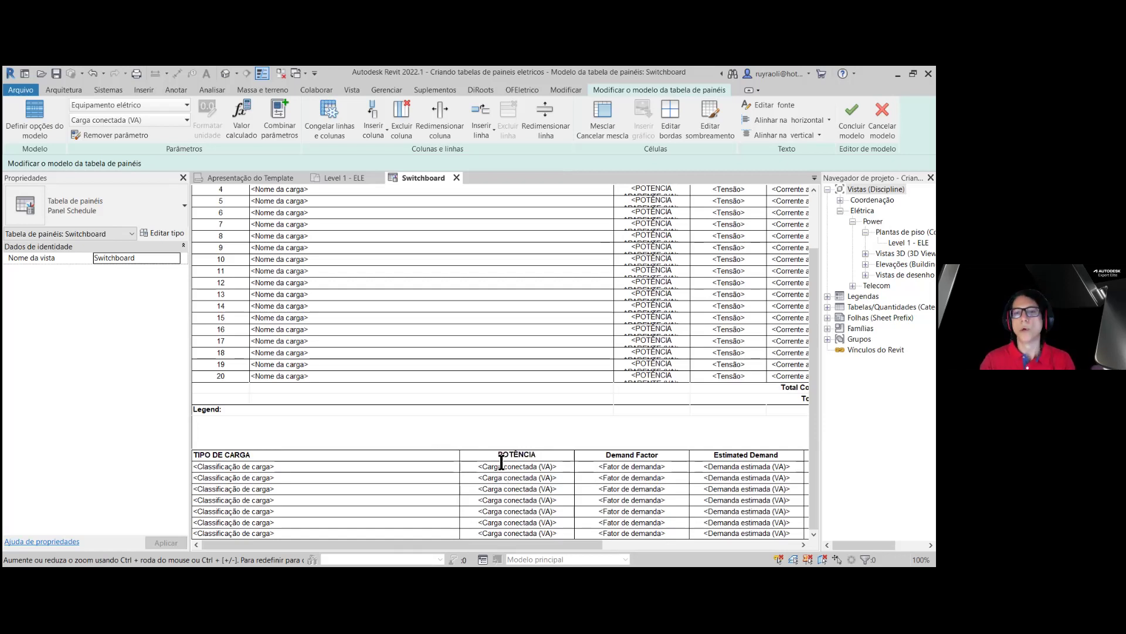
click(665, 455)
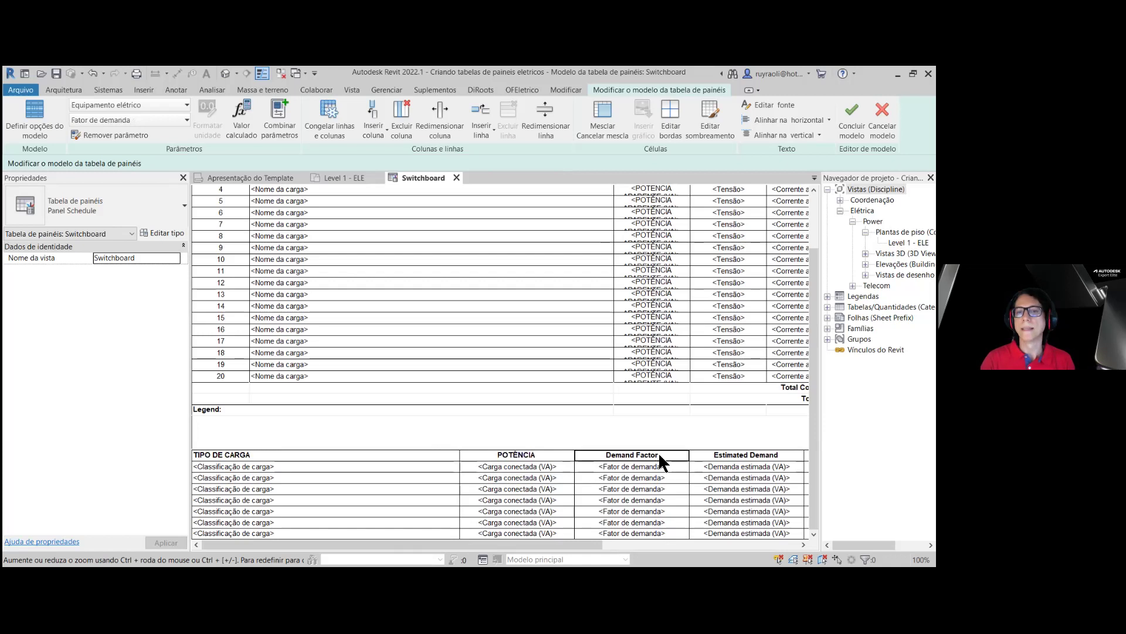
drag(660, 456, 610, 456)
text(FATOR DE DEMANDA)
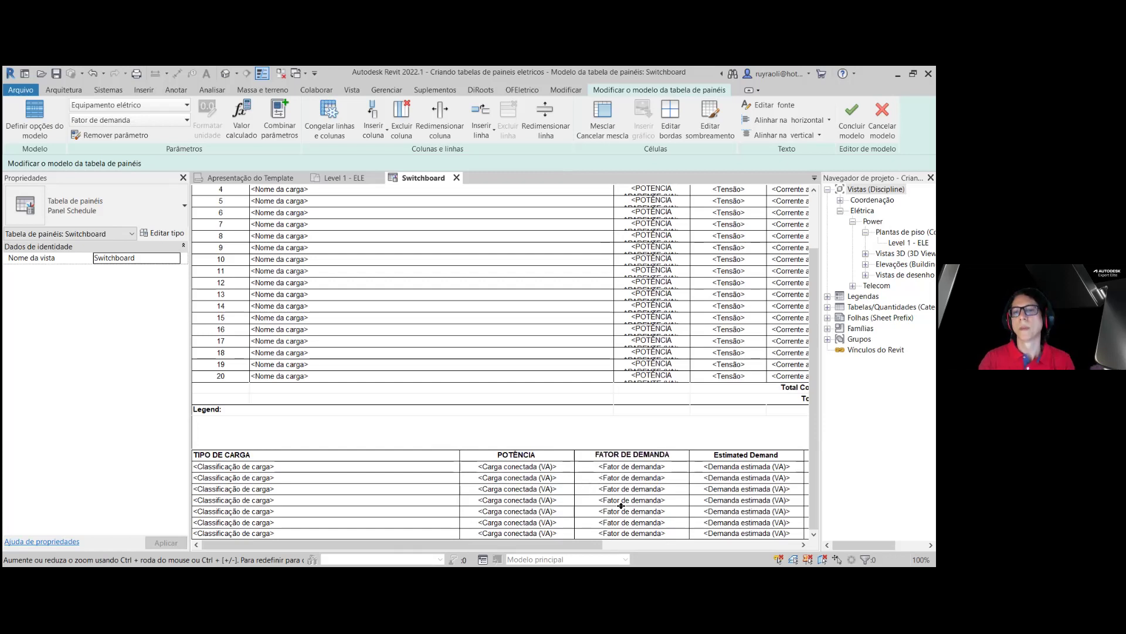
drag(553, 545, 768, 550)
- Rename Estimated Demand to POTÊNCIA DEMANDADA and Panel Totals to TOTAIS DO PAINEL
click(482, 457)
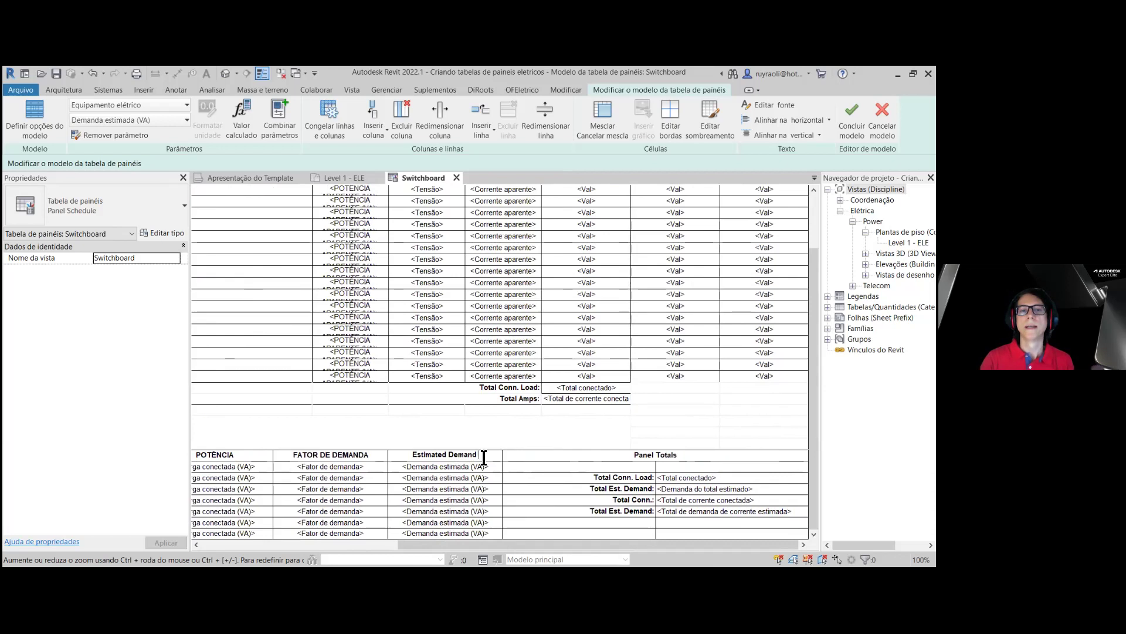
drag(480, 455, 411, 455)
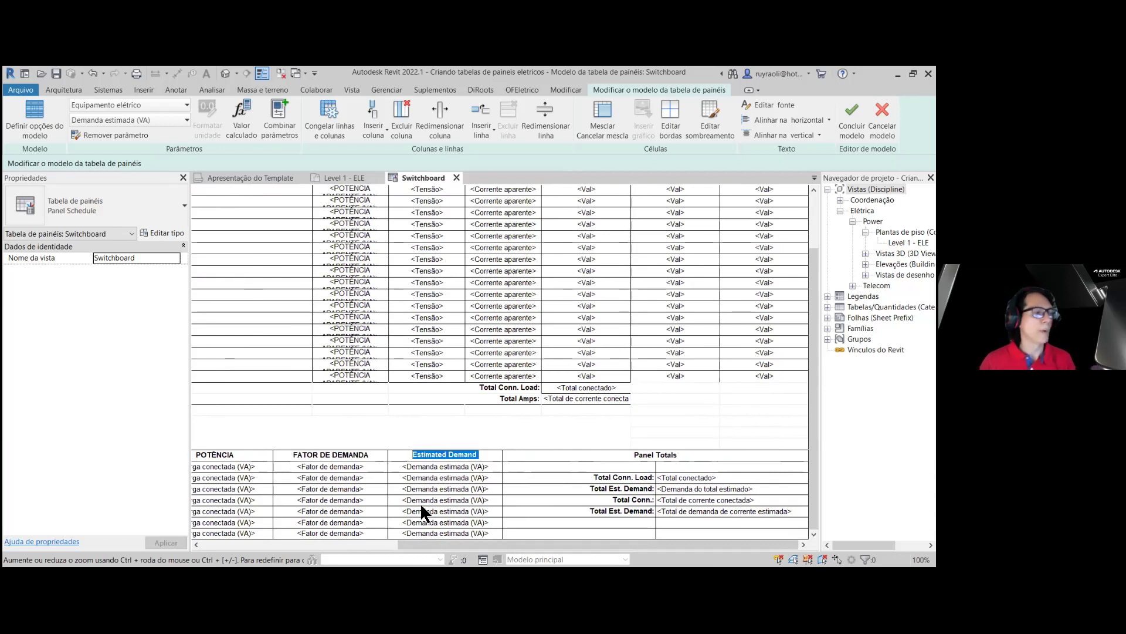
text(POTE)
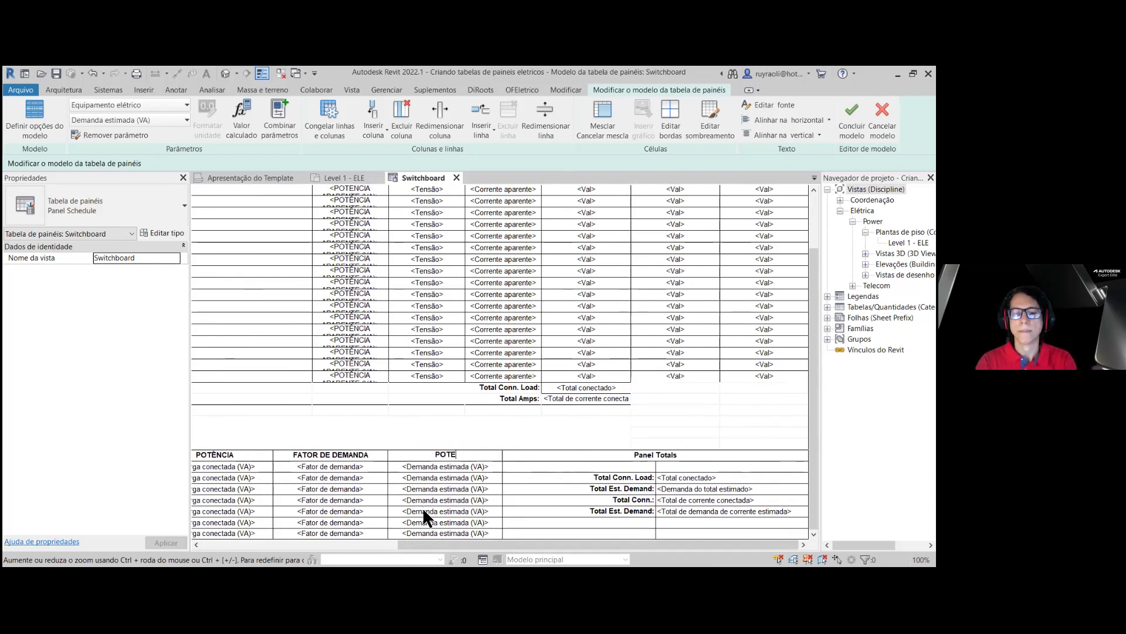
key(BackSpace)
text(ÊNCIA DEMANDADA)
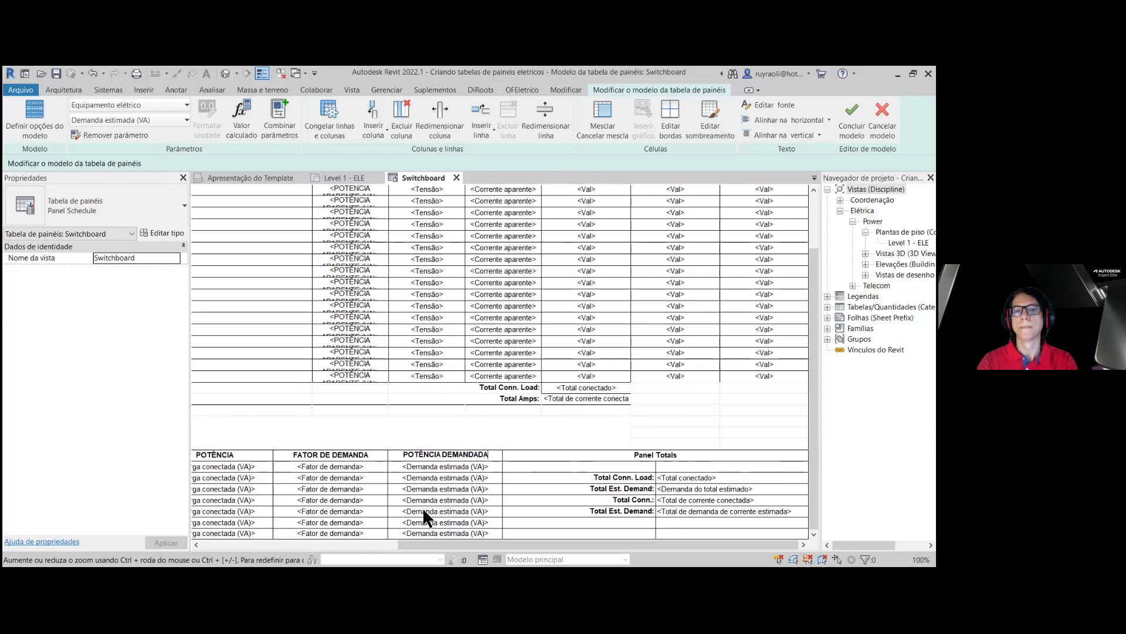
click(678, 453)
drag(678, 453, 632, 460)
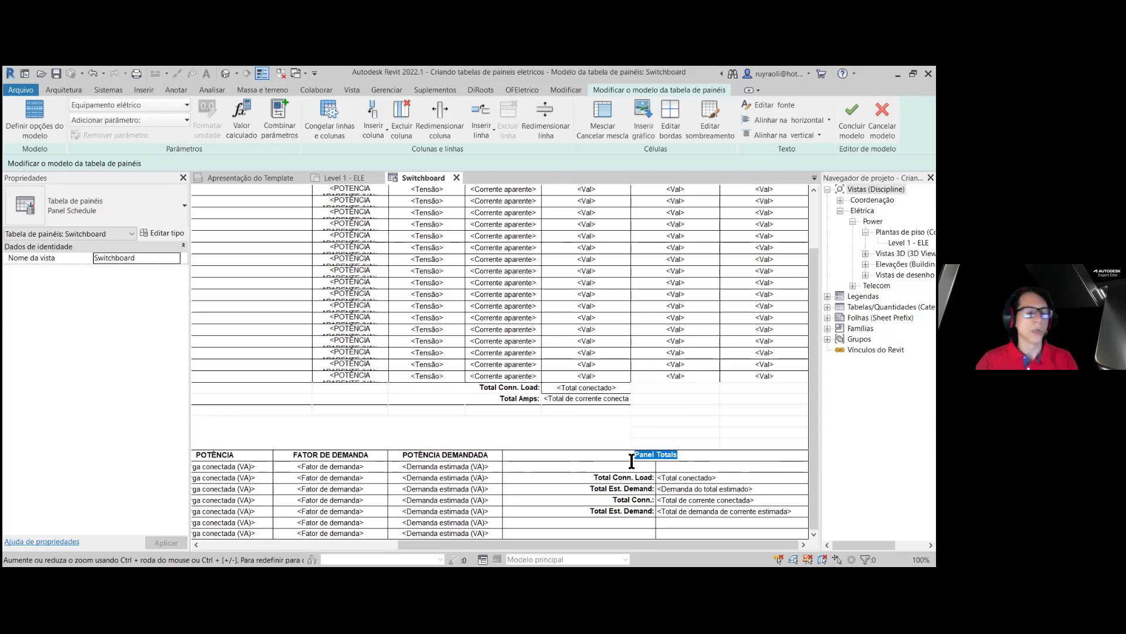
text(TOTAIS DO PAINEL)
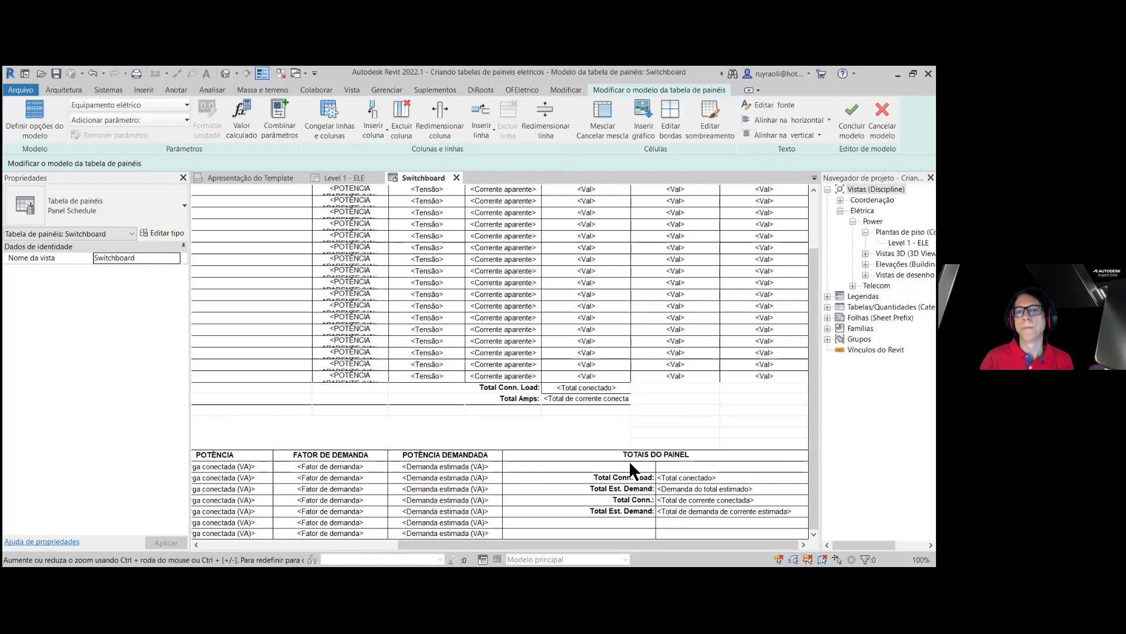
- Relabel the load totals as POTÊNCIA INSTALADA and POTÊNCIA DEMANDADA
click(634, 477)
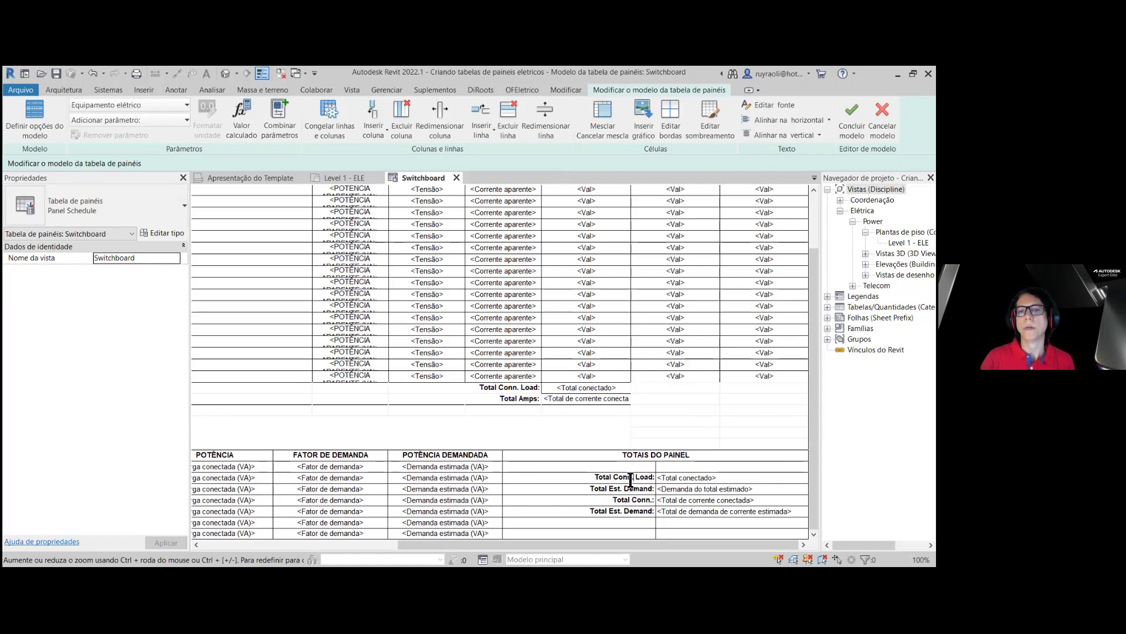
drag(595, 477, 653, 477)
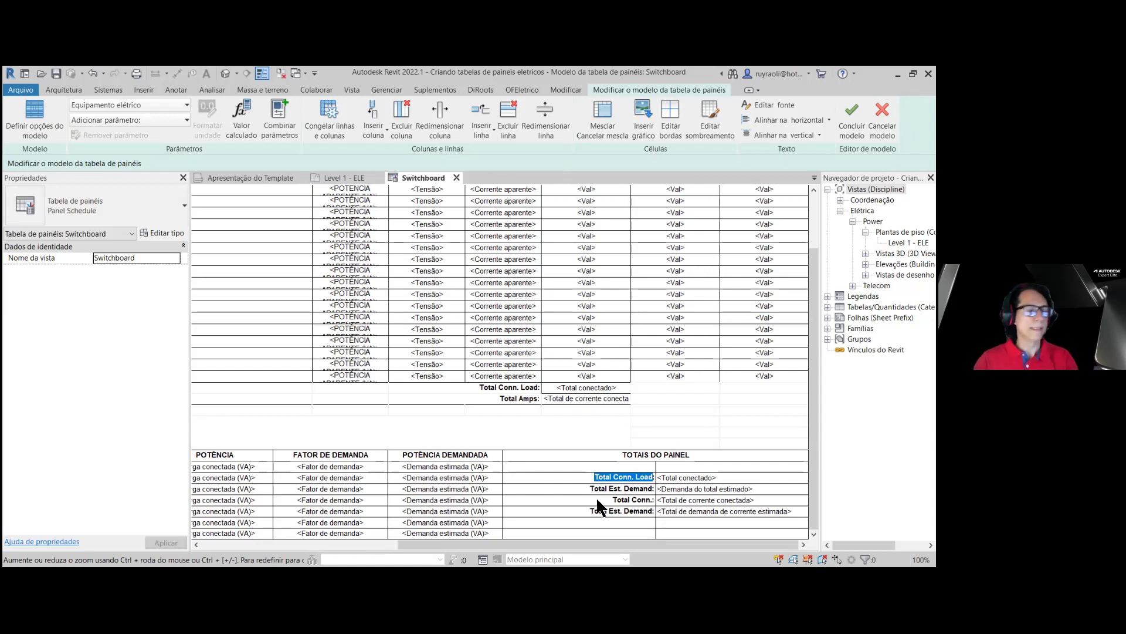
text(POTÊNCIA INSTALADA:)
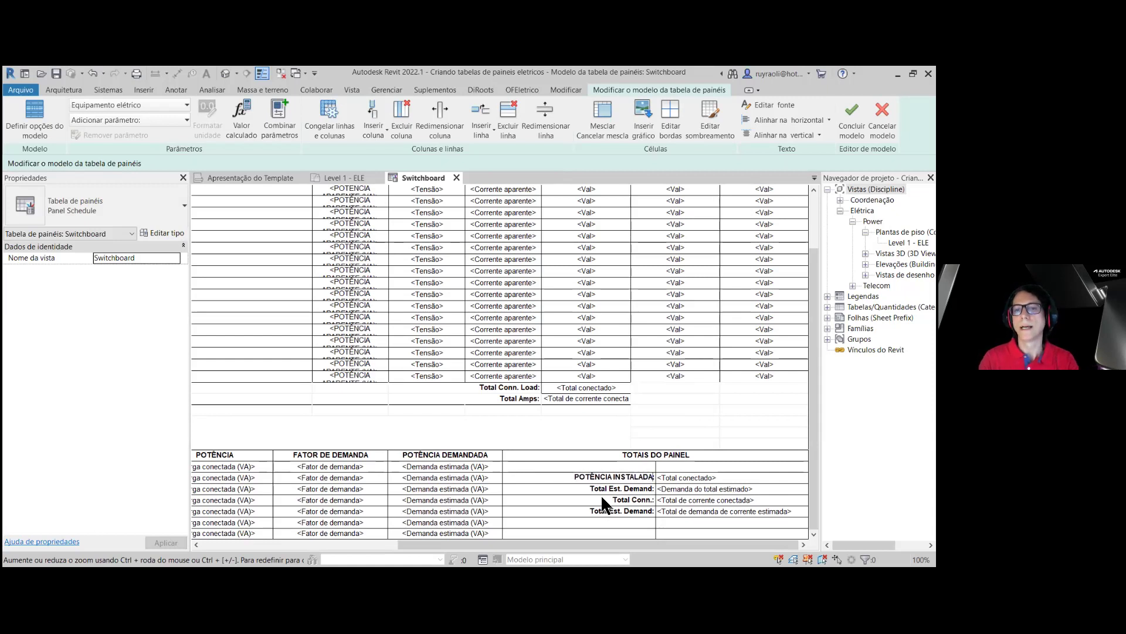
click(592, 488)
drag(591, 488, 656, 488)
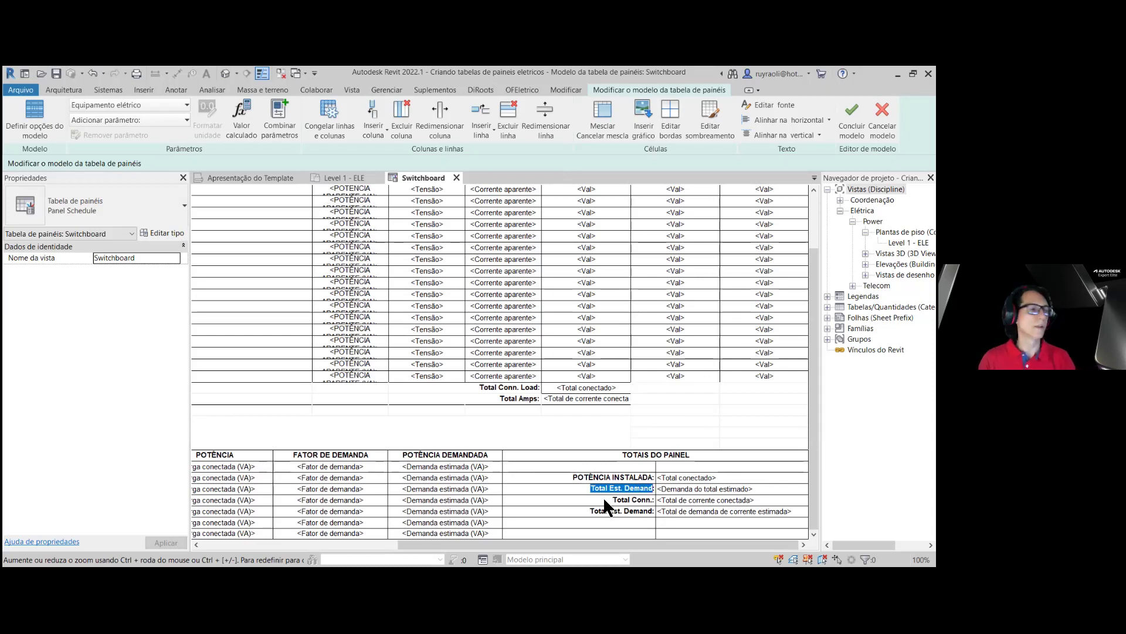
text(POTÊNCIA DEMANDADA:)
- Relabel the current totals as CORRENTE INSTALADA and CORRENTE DEMANDADA
click(614, 503)
drag(614, 500, 654, 502)
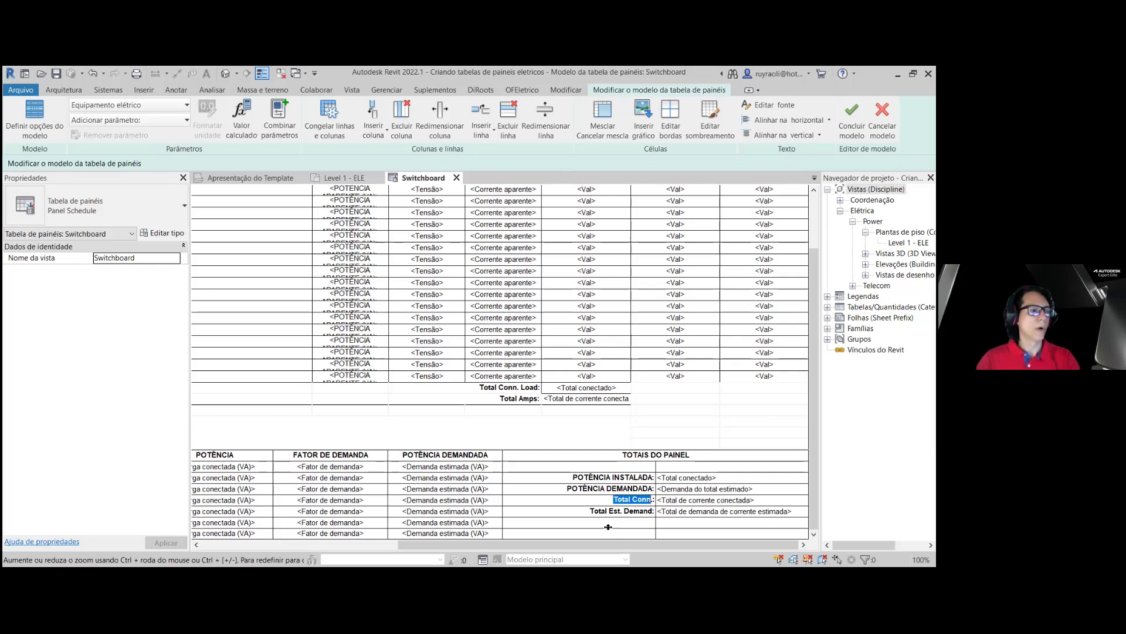
text(CORRENTES)
key(BackSpace)
text(INSTALADA)
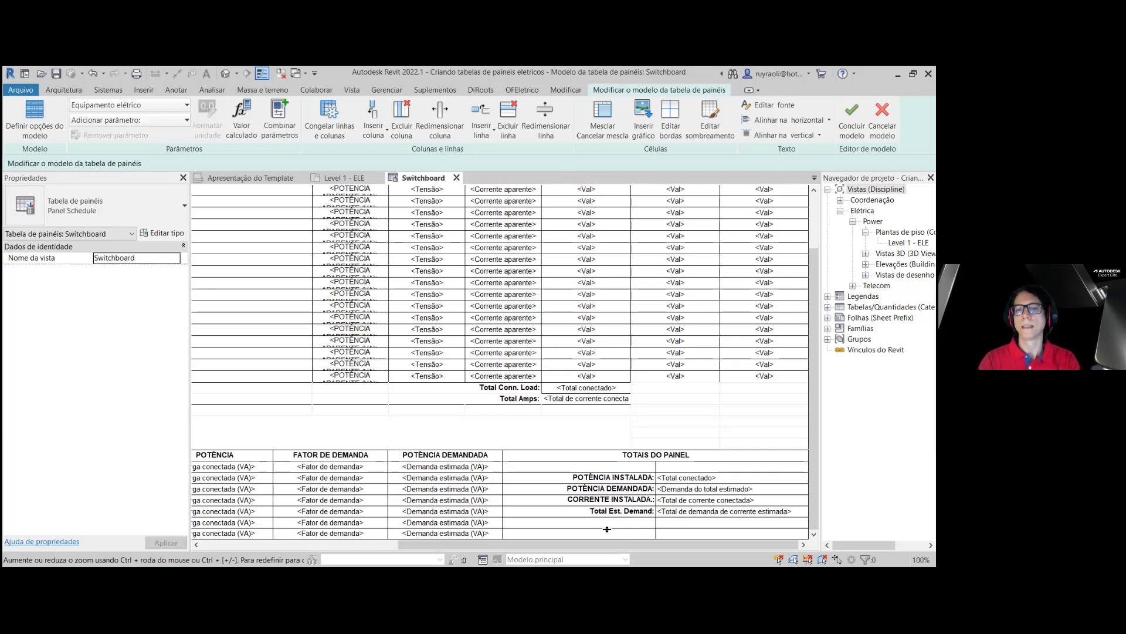
click(588, 509)
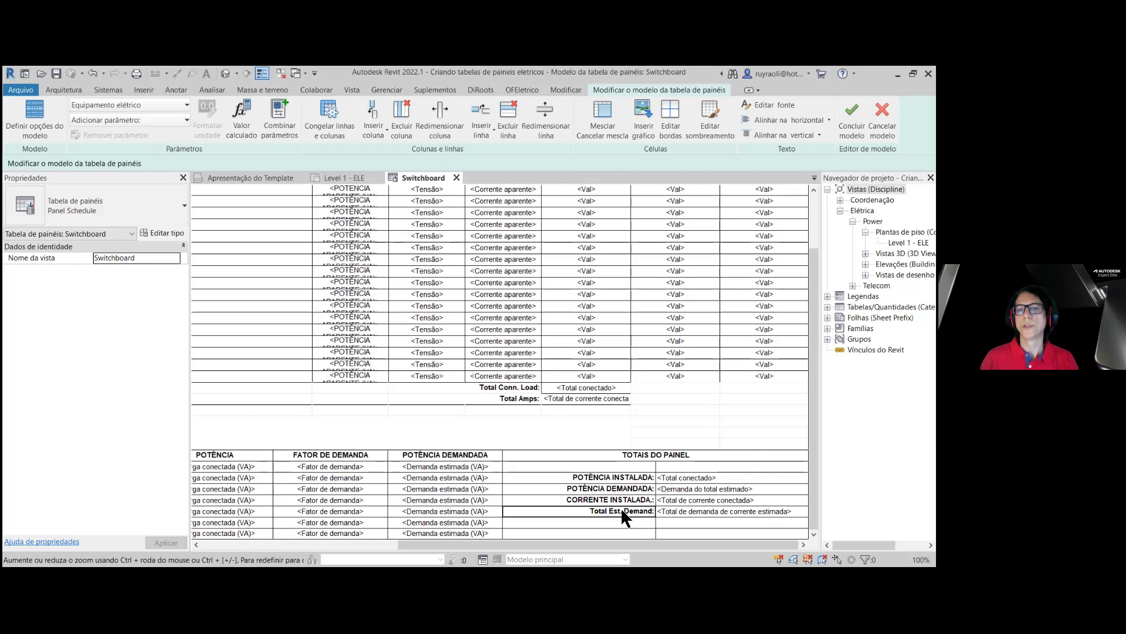
drag(591, 511, 653, 513)
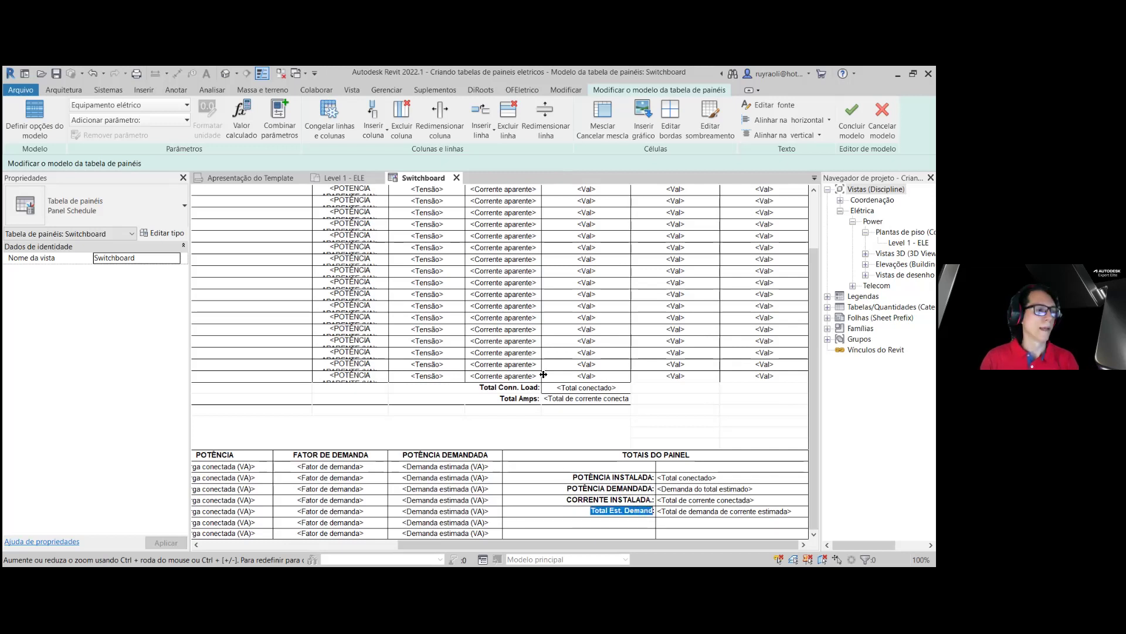
text(CORRENTE DEMANDADA:)
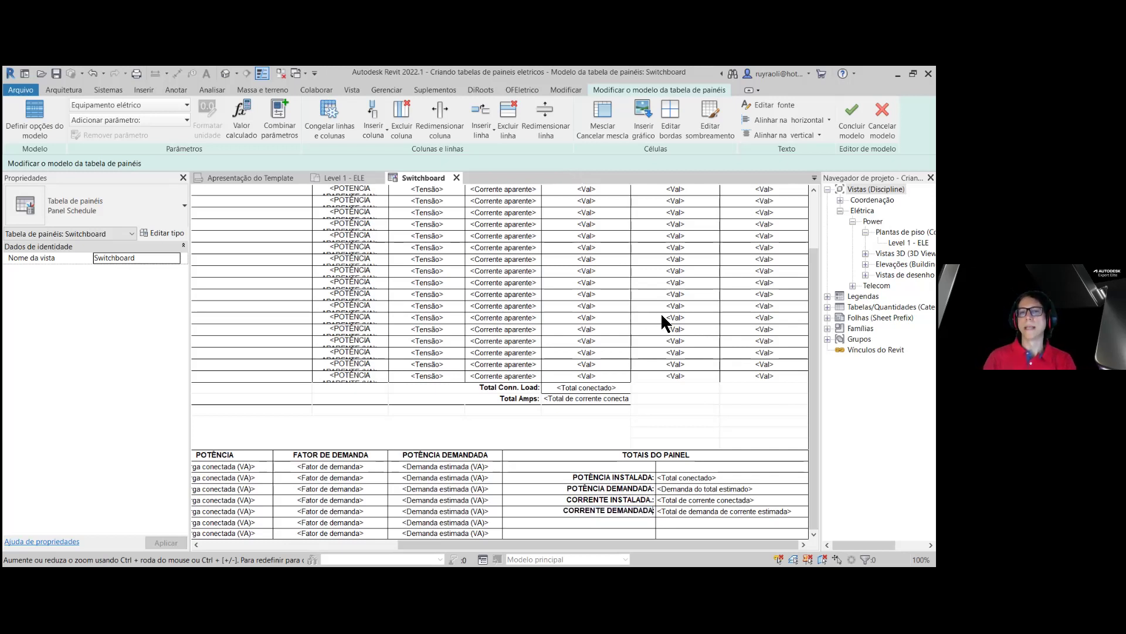
scroll(698, 338, up, 3)
- Retitle the phase A column header as POTÊNCIA DA FASE A
click(586, 200)
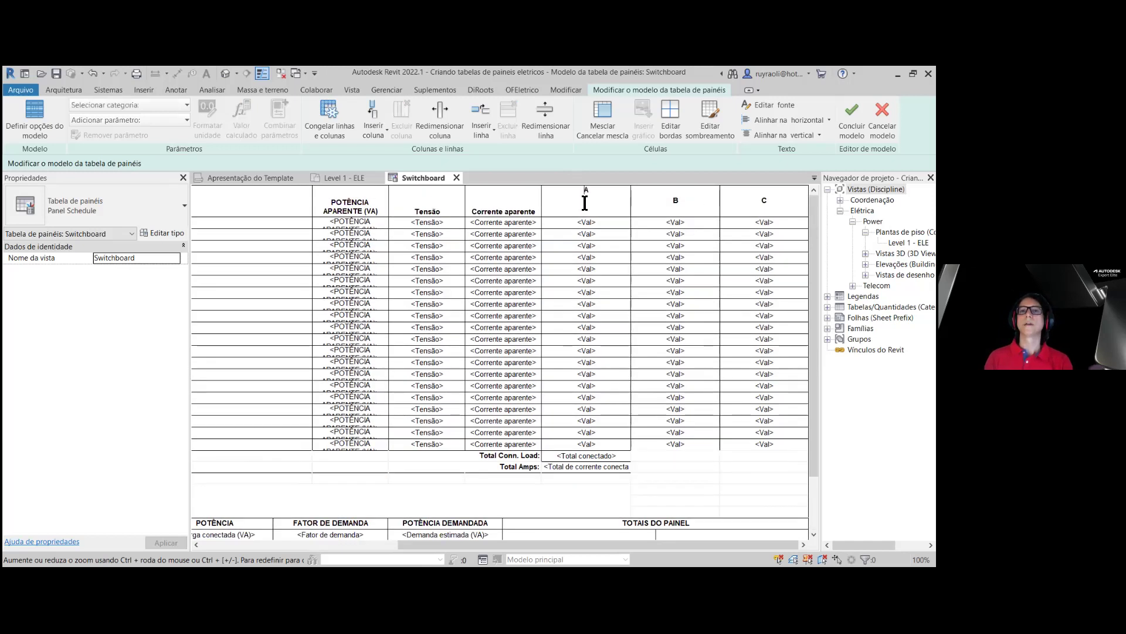
text(A)
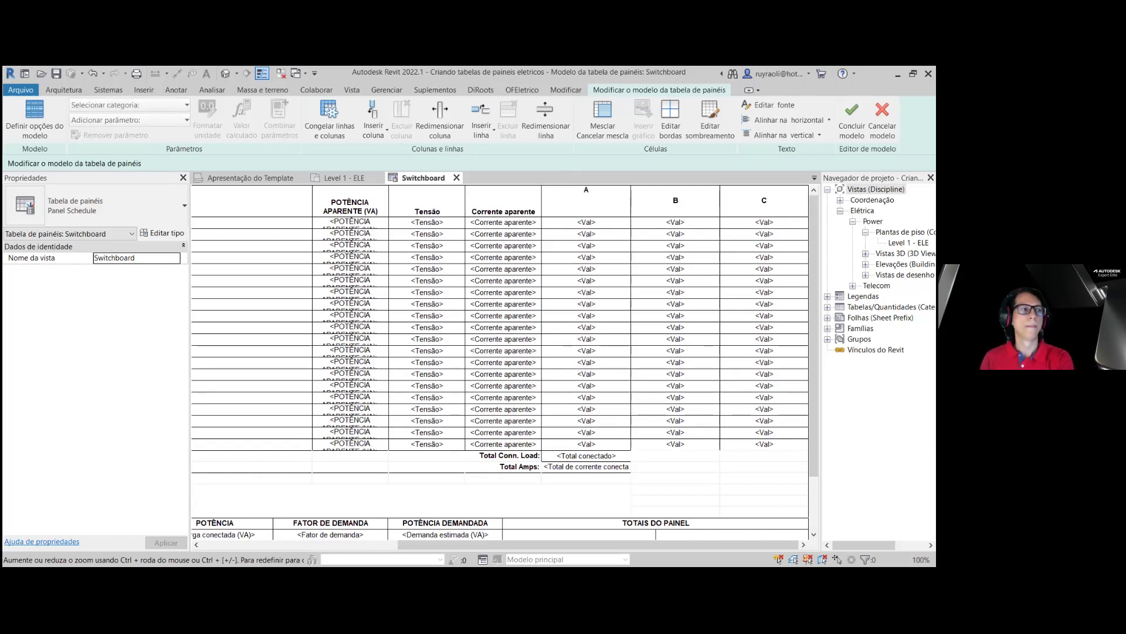
click(577, 208)
click(586, 234)
click(585, 206)
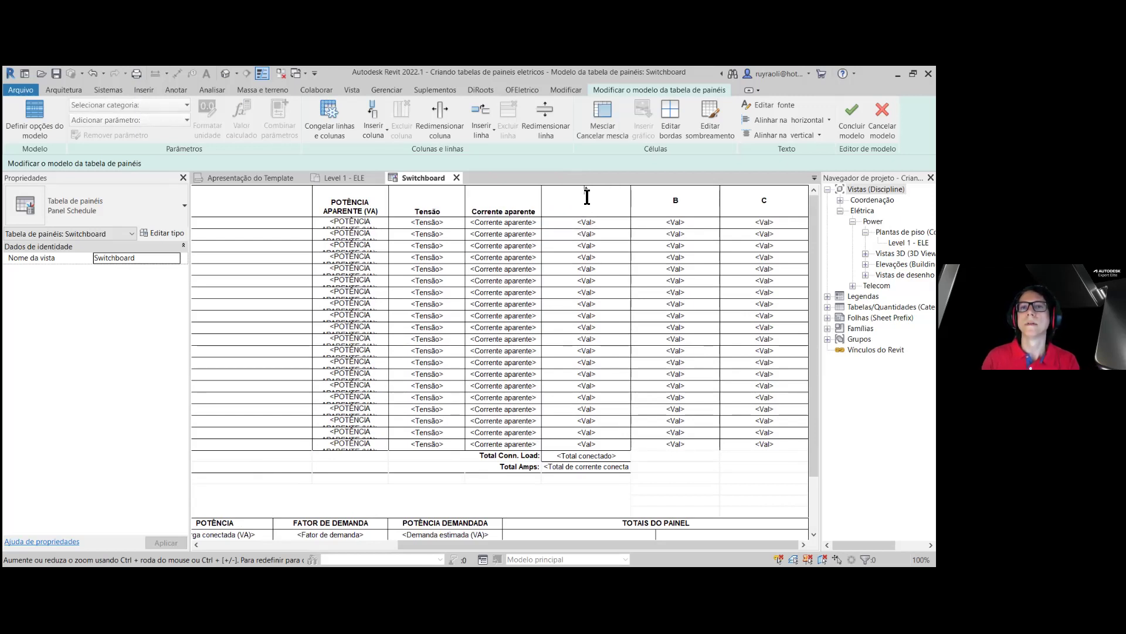
text(POTÊNCIA DA FASE A)
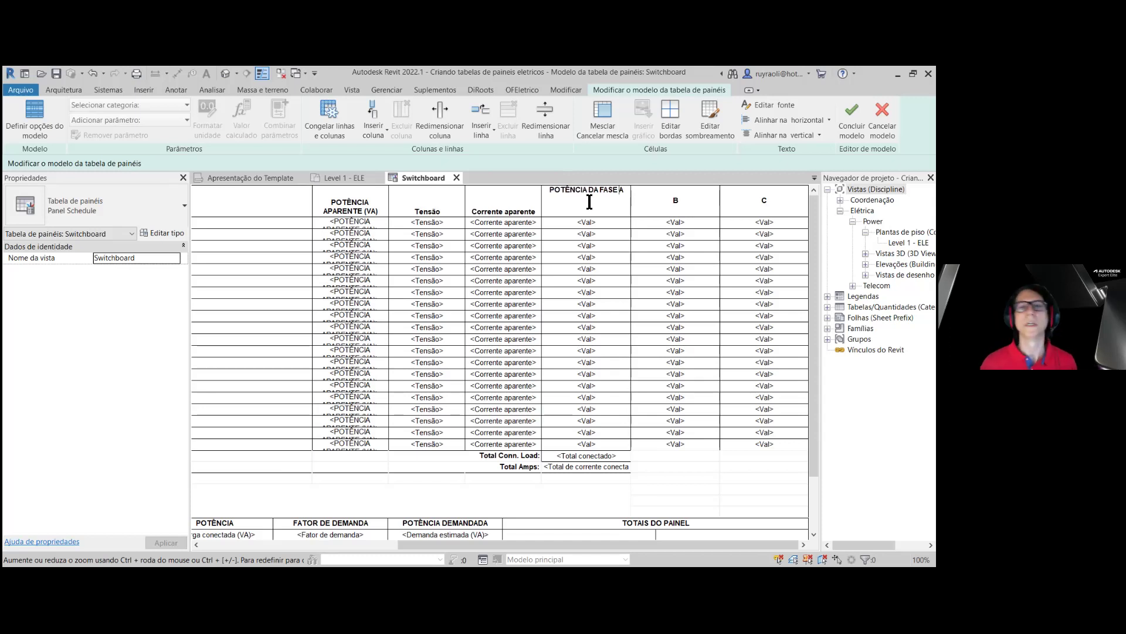
click(679, 195)
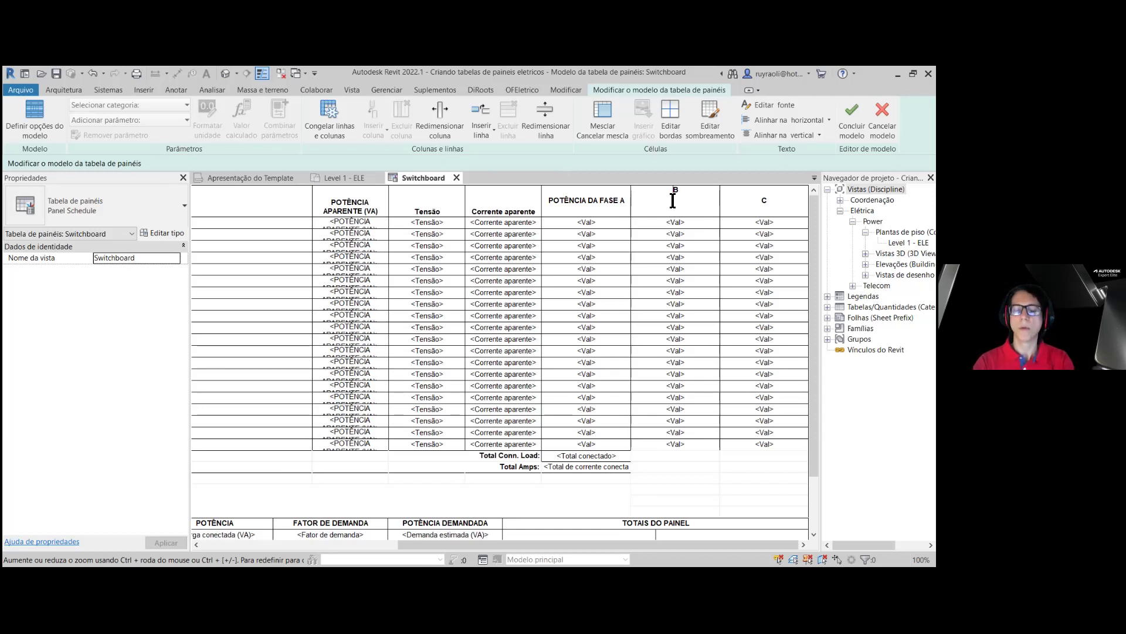
- Retitle the phase B and C headers as POTÊNCIA DA FASE B and POTÊNCIA DA FASE C
text(POTÊNCIA)
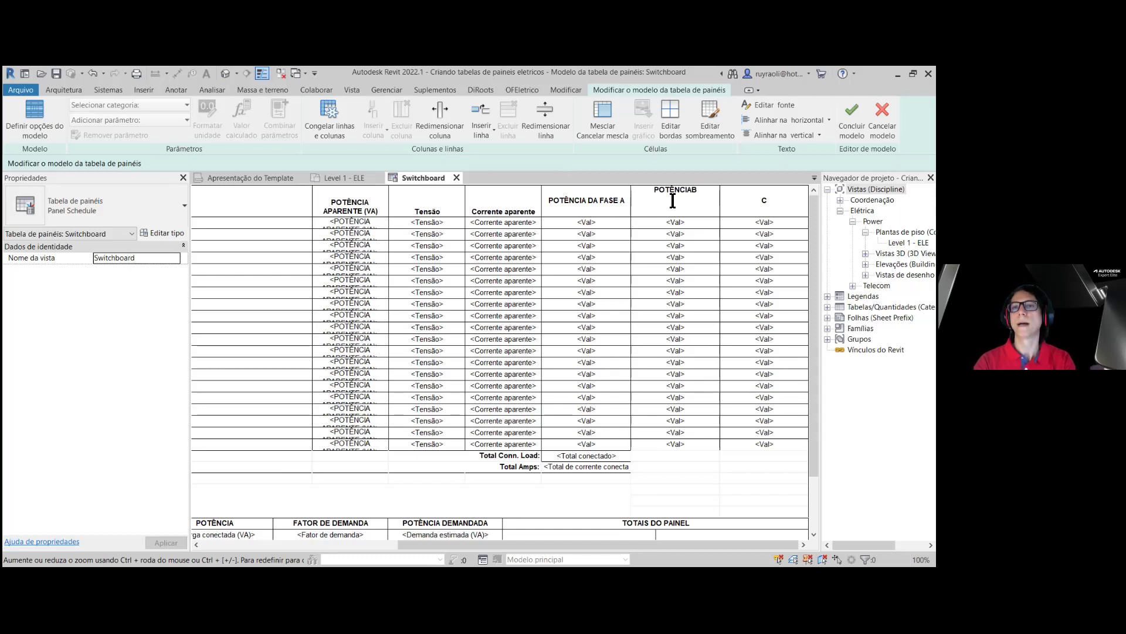
text( DA FASE)
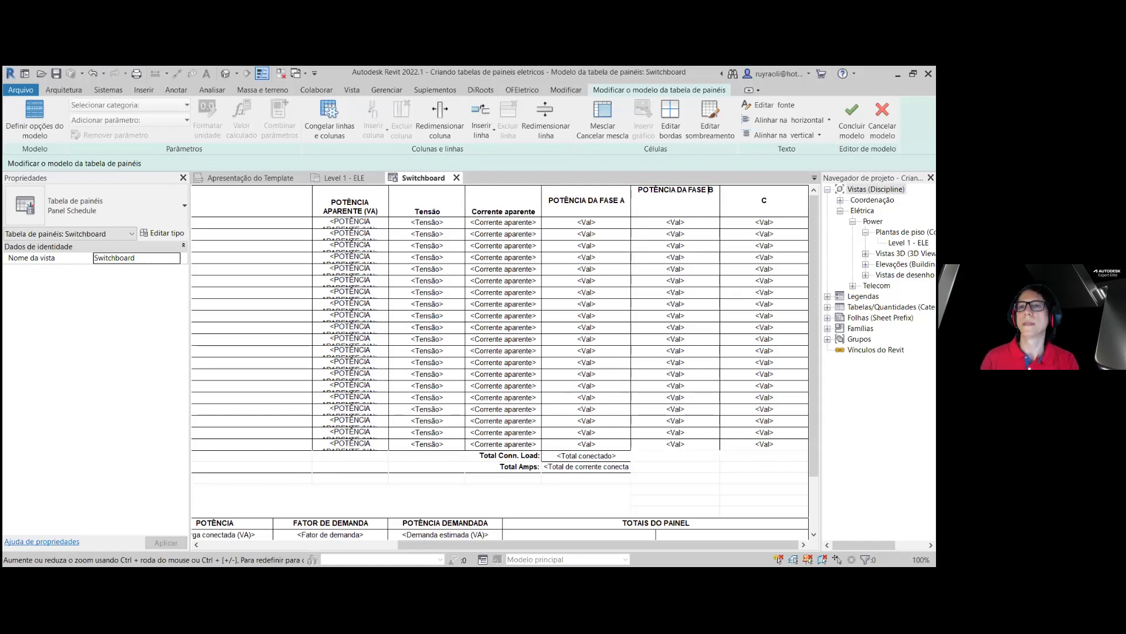
click(763, 201)
text(POTÊNCIA DA FASE C)
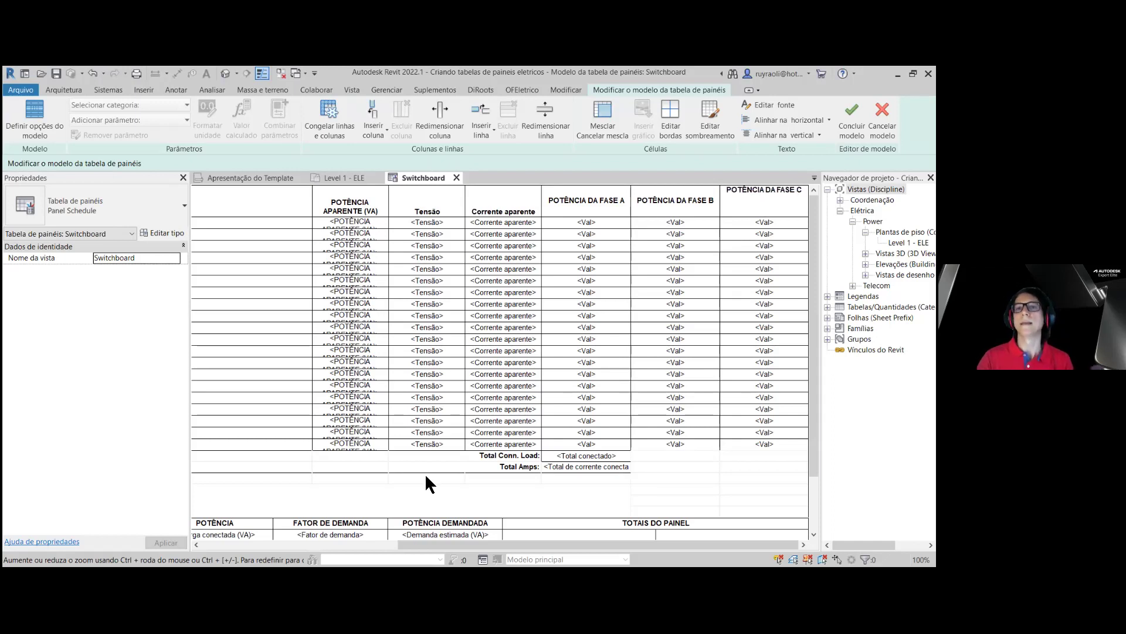
key(Return)
key(Escape)
- Overtype the Total Conn. Load and Total Amps labels with POTÊNCIA TOTAL and CORRENTE TOTAL:
click(481, 455)
drag(481, 455, 540, 454)
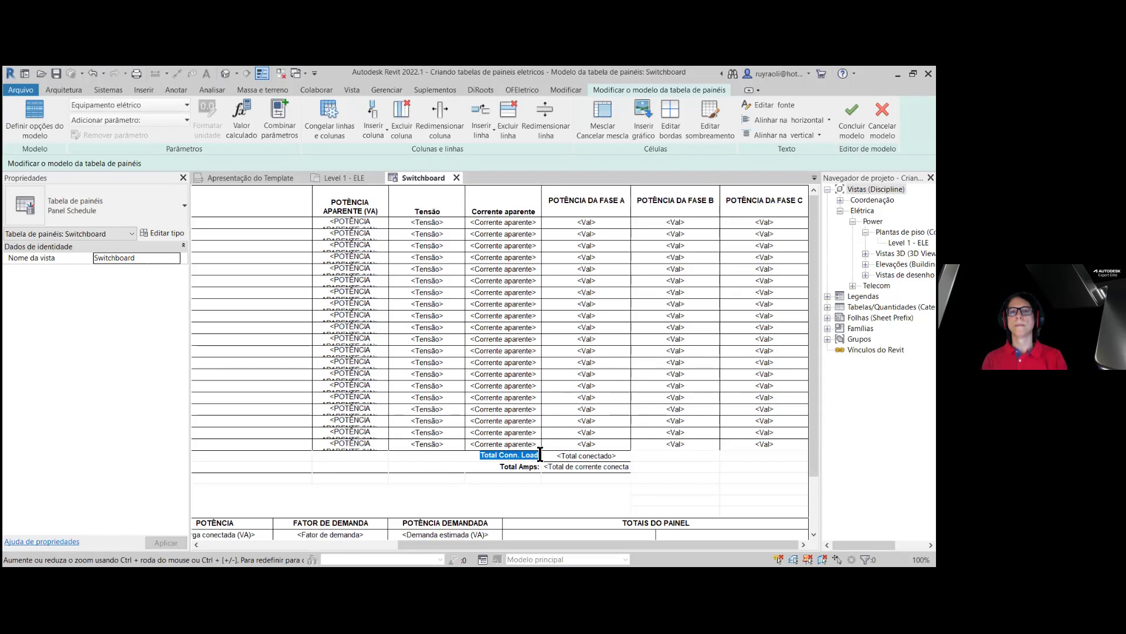
text(POTÊNCIA TOTAL:)
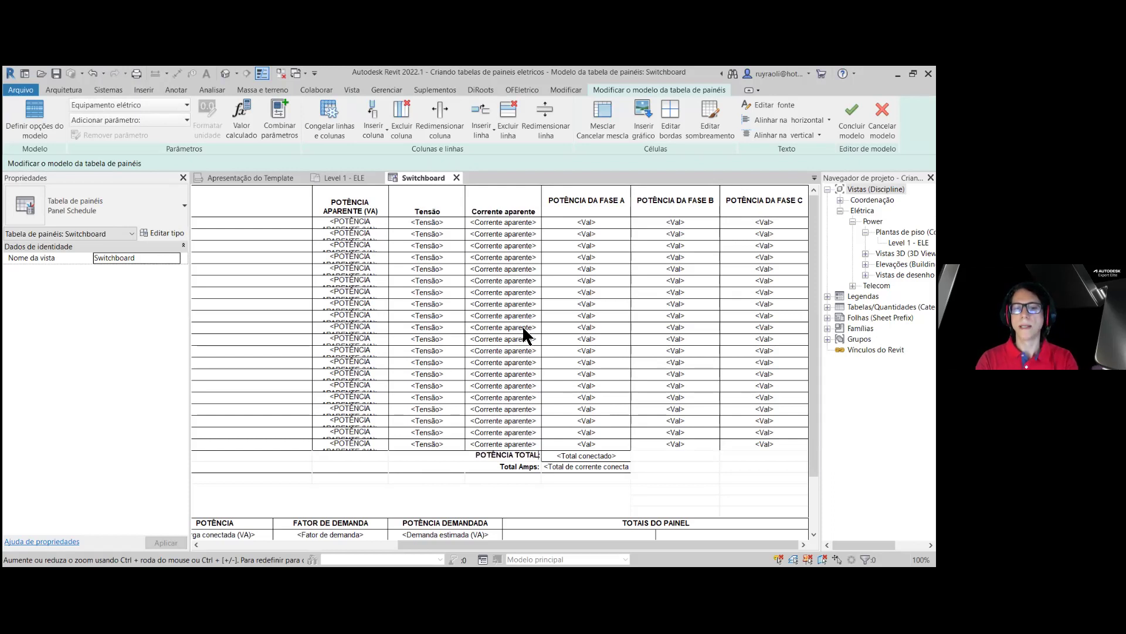
click(509, 469)
drag(501, 466, 540, 469)
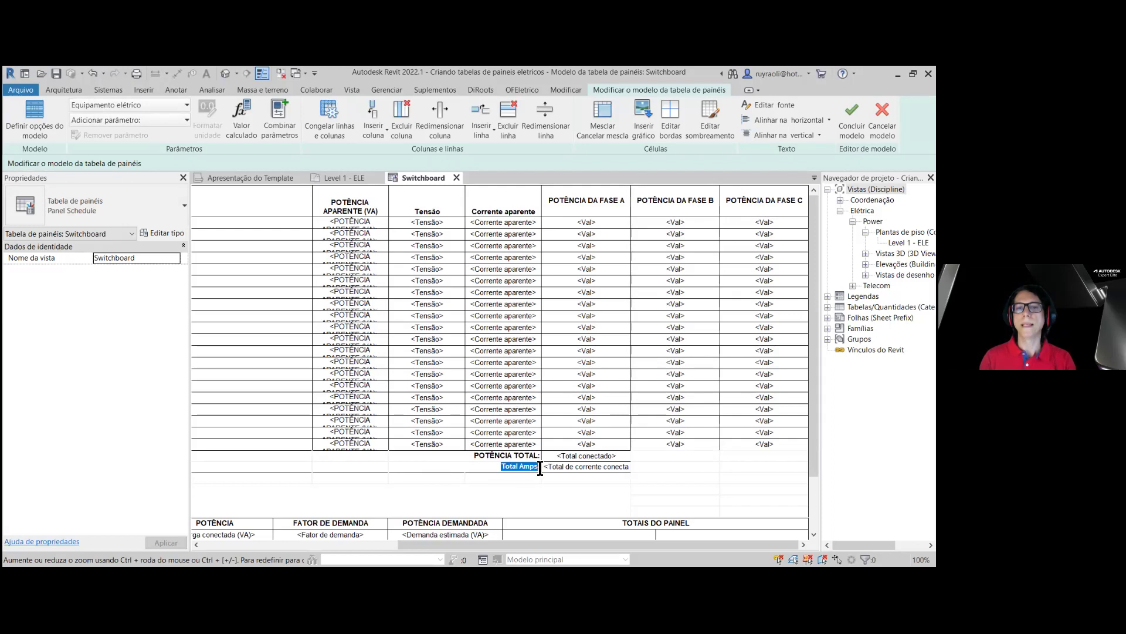
text(CORRENTE)
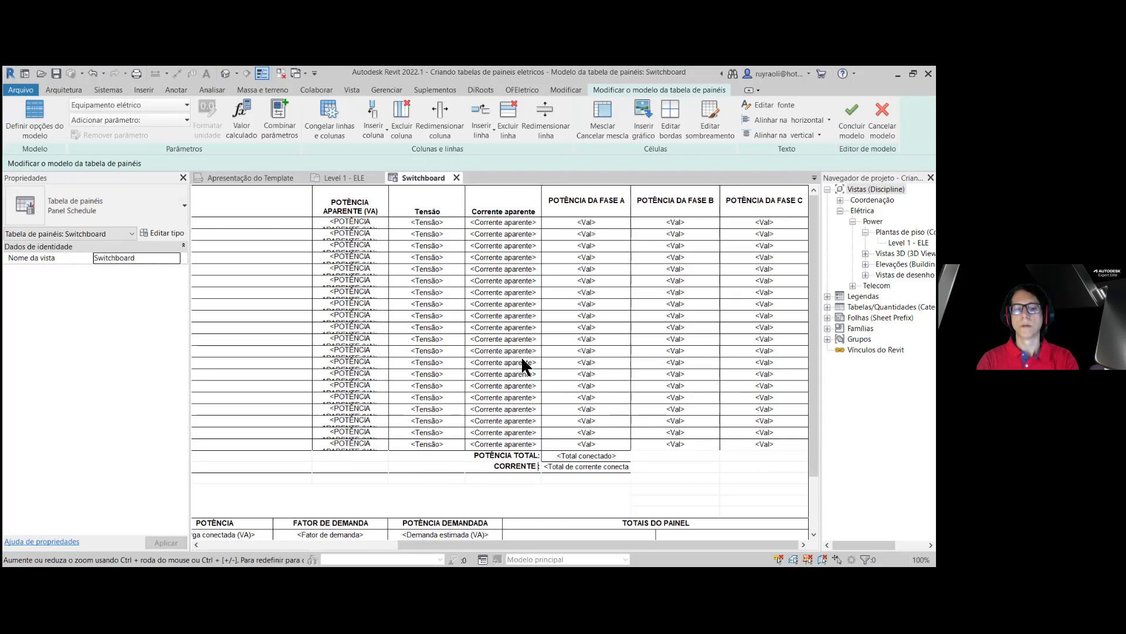
text( TOTAL:)
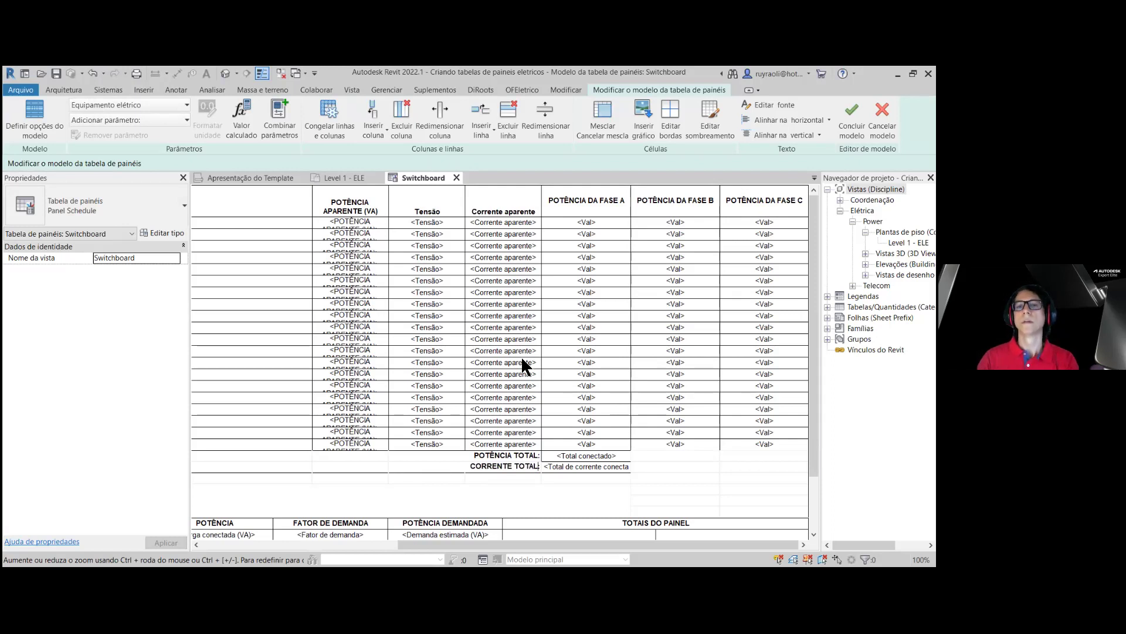
click(561, 490)
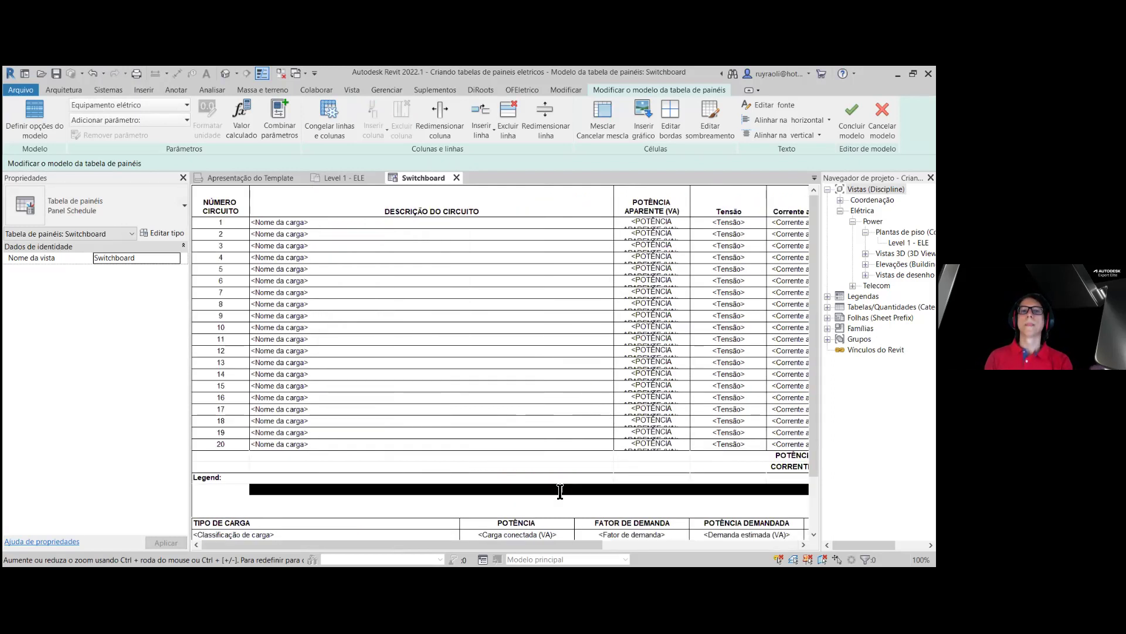
drag(515, 541, 730, 554)
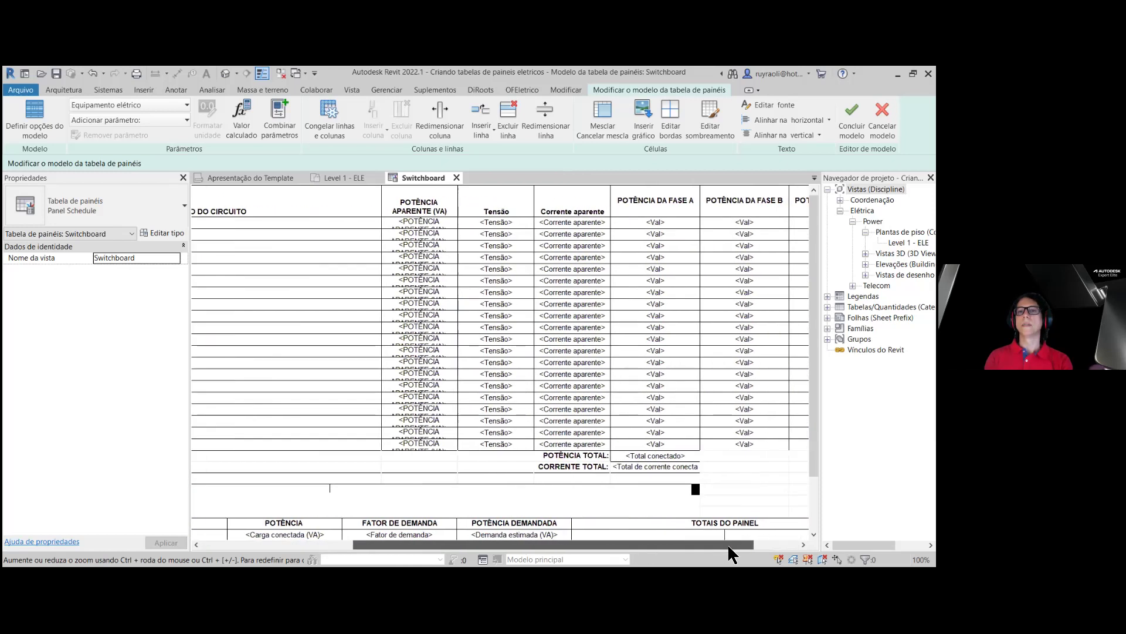
scroll(624, 290, down, 3)
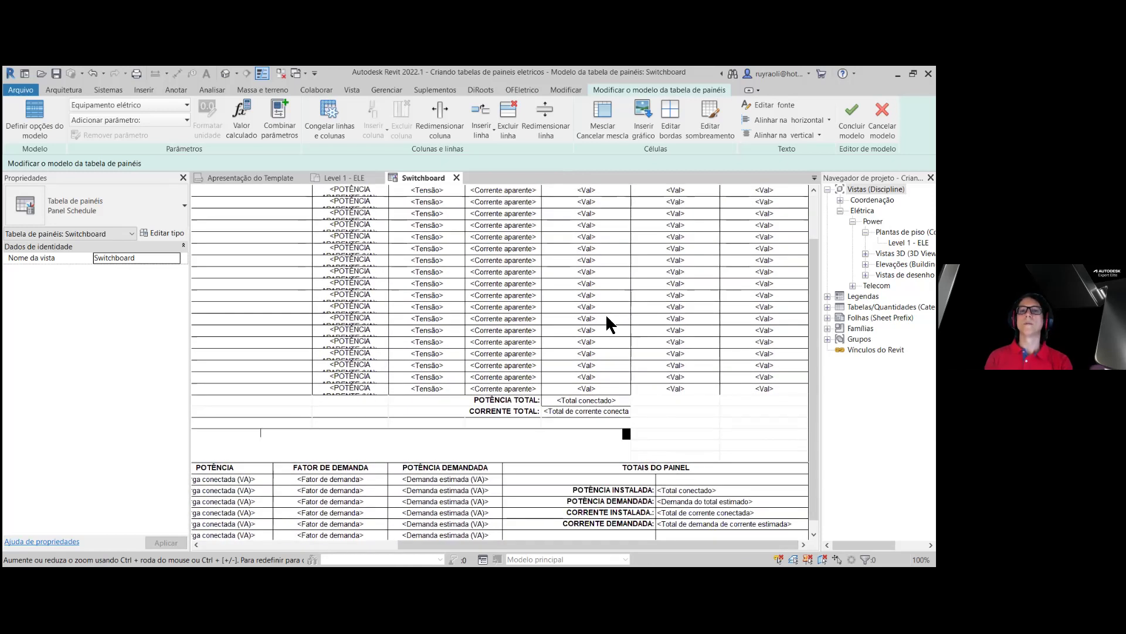
click(667, 433)
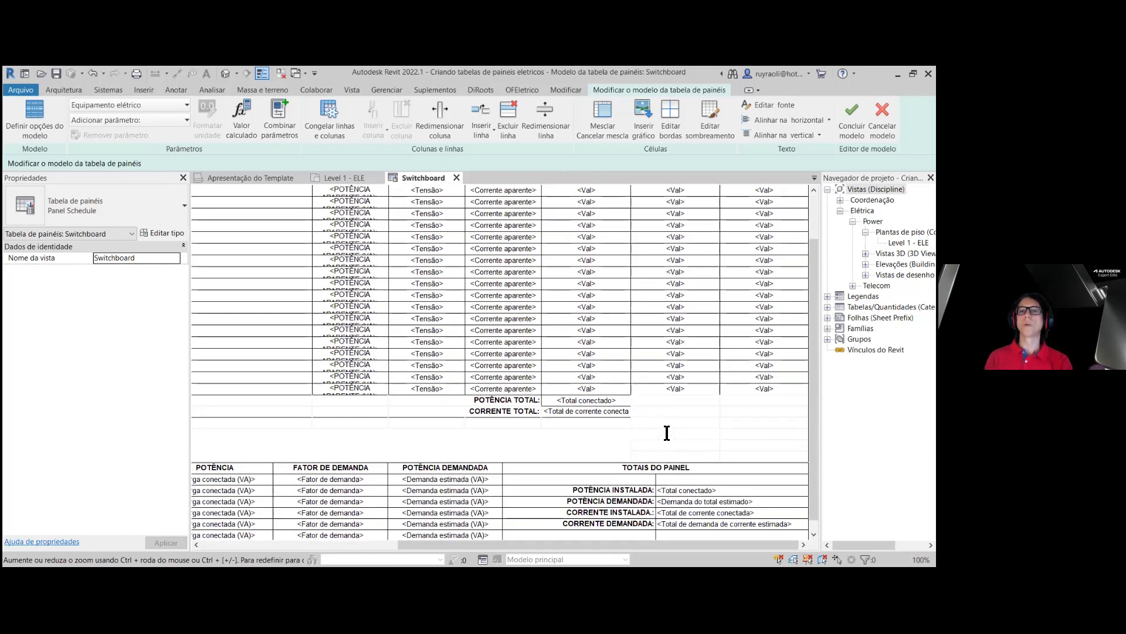
scroll(667, 382, up, 3)
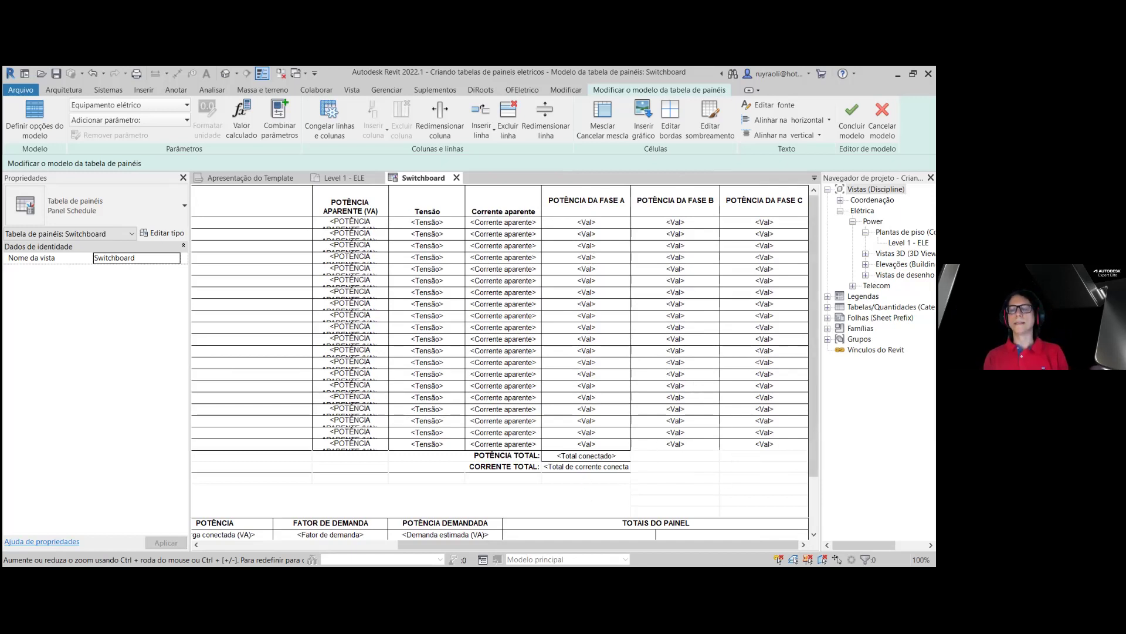
- Set the phase A POTÊNCIA TOTAL cell to show Carga aparente fase A
click(588, 457)
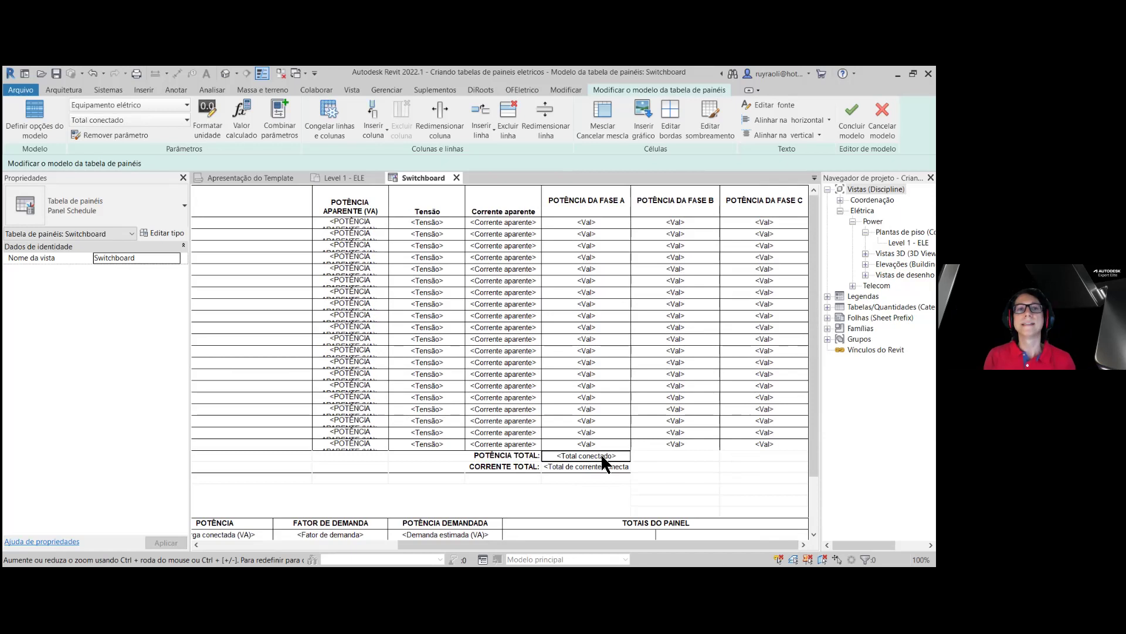
click(186, 119)
click(186, 117)
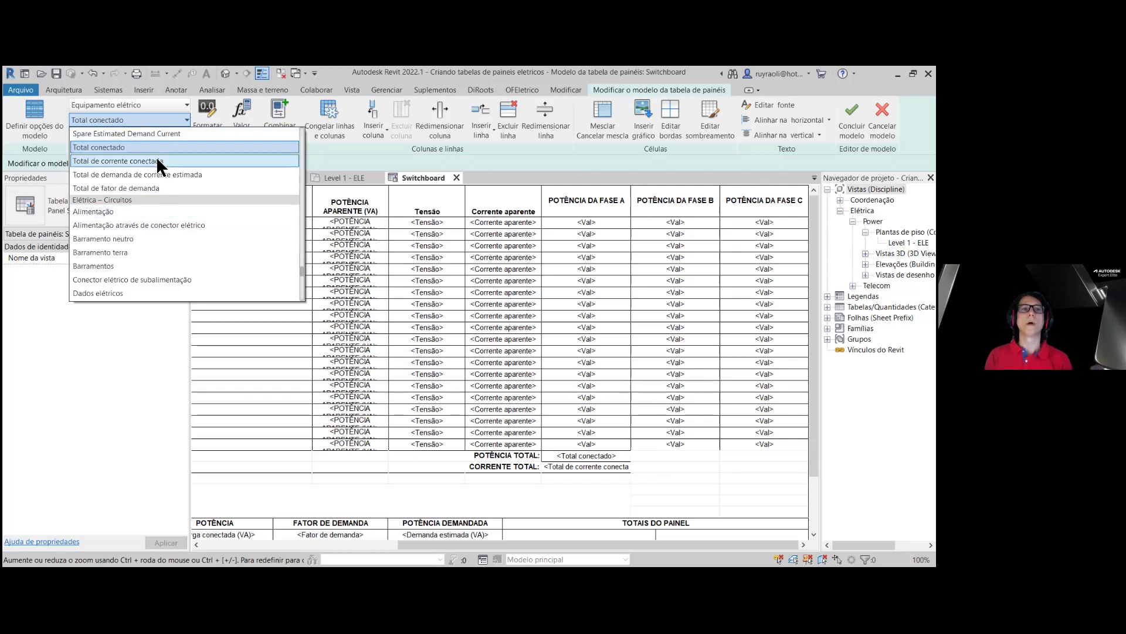
scroll(130, 223, down, 1)
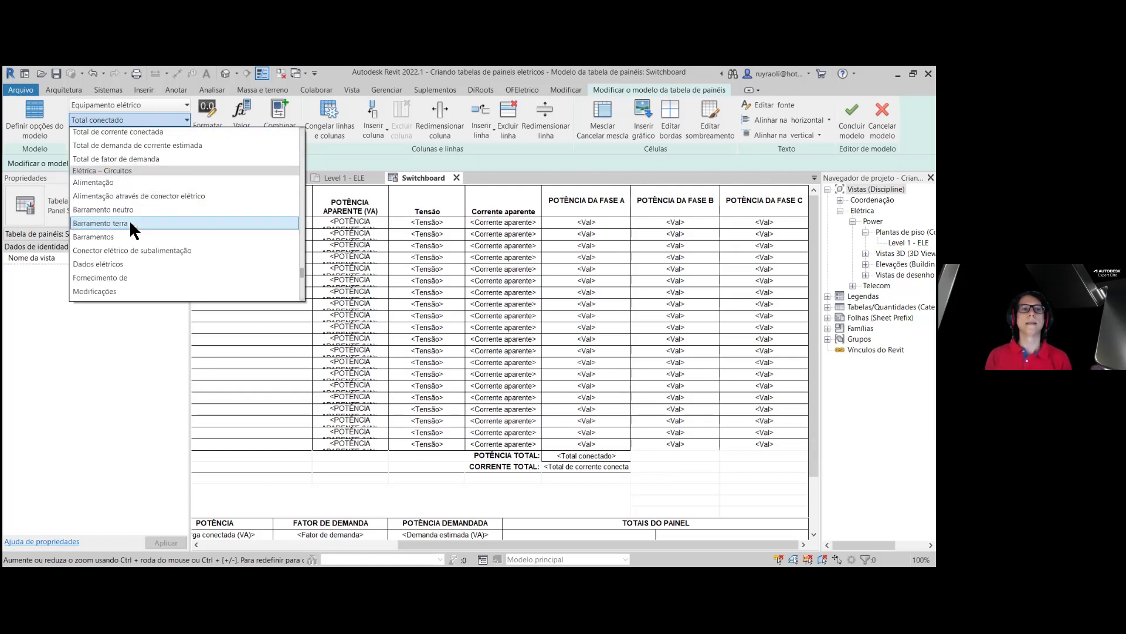
scroll(140, 224, down, 2)
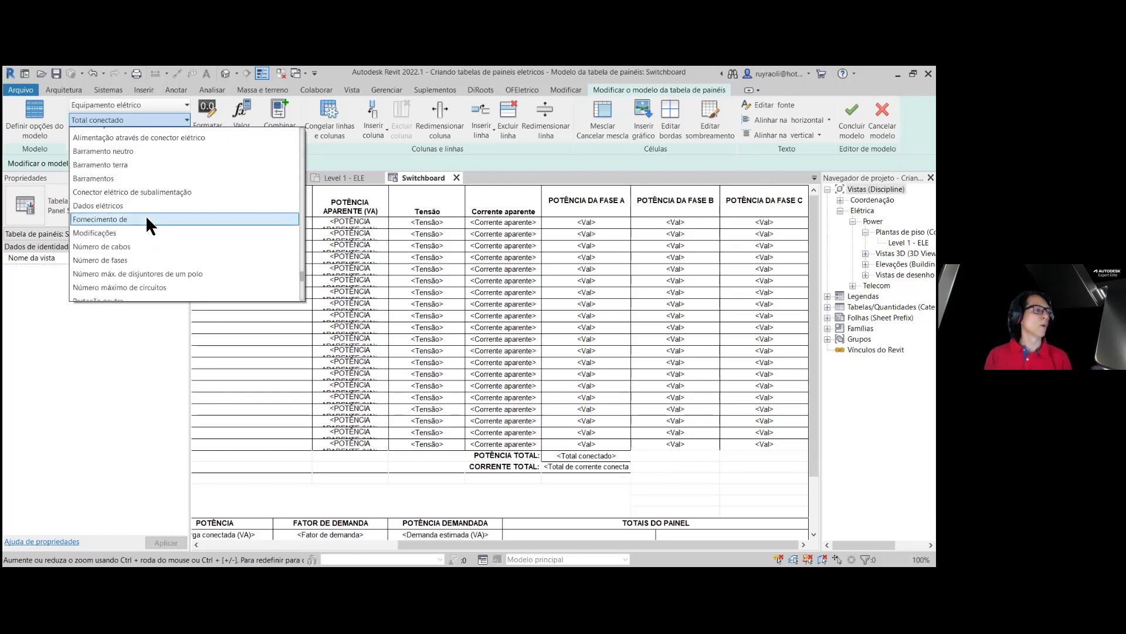
scroll(146, 224, up, 2)
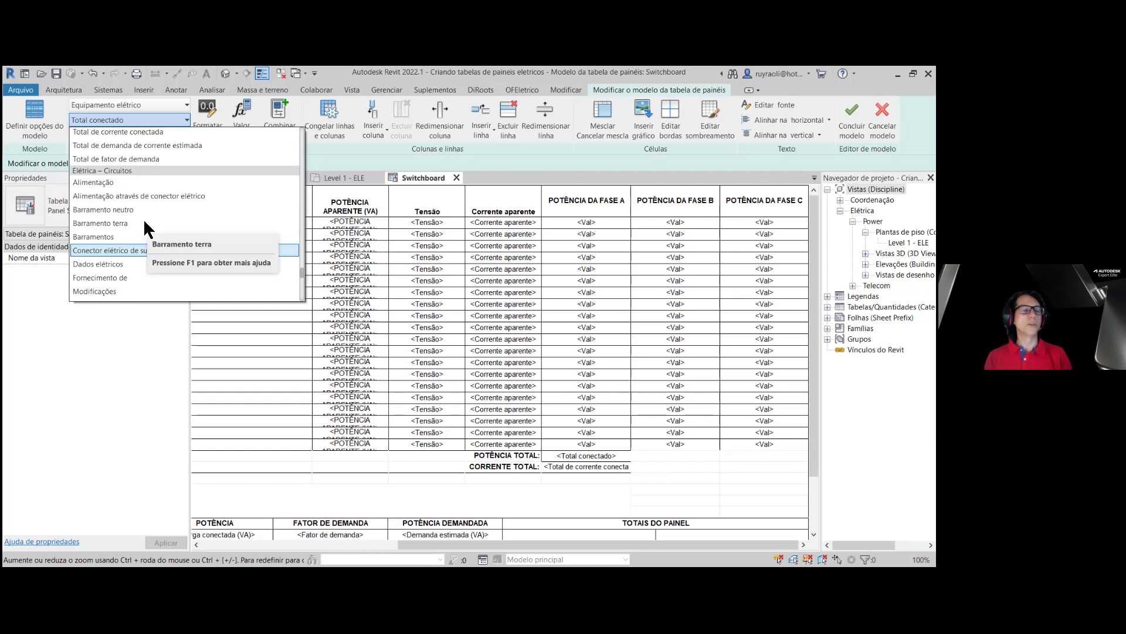
scroll(152, 202, down, 1)
scroll(153, 206, down, 1)
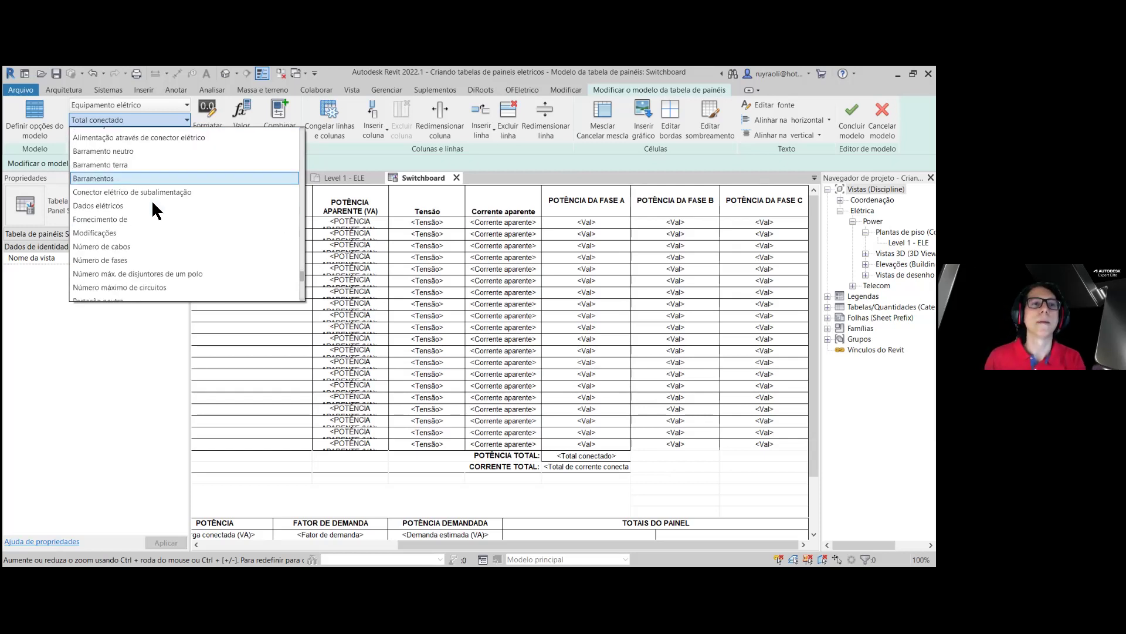
scroll(152, 200, down, 2)
scroll(143, 196, up, 3)
scroll(143, 196, up, 3)
scroll(143, 196, up, 3)
scroll(143, 196, up, 3)
scroll(144, 200, up, 3)
scroll(144, 200, up, 3)
scroll(144, 200, up, 3)
scroll(144, 200, up, 3)
scroll(144, 200, down, 1)
scroll(154, 200, down, 1)
scroll(147, 204, down, 1)
scroll(145, 203, down, 1)
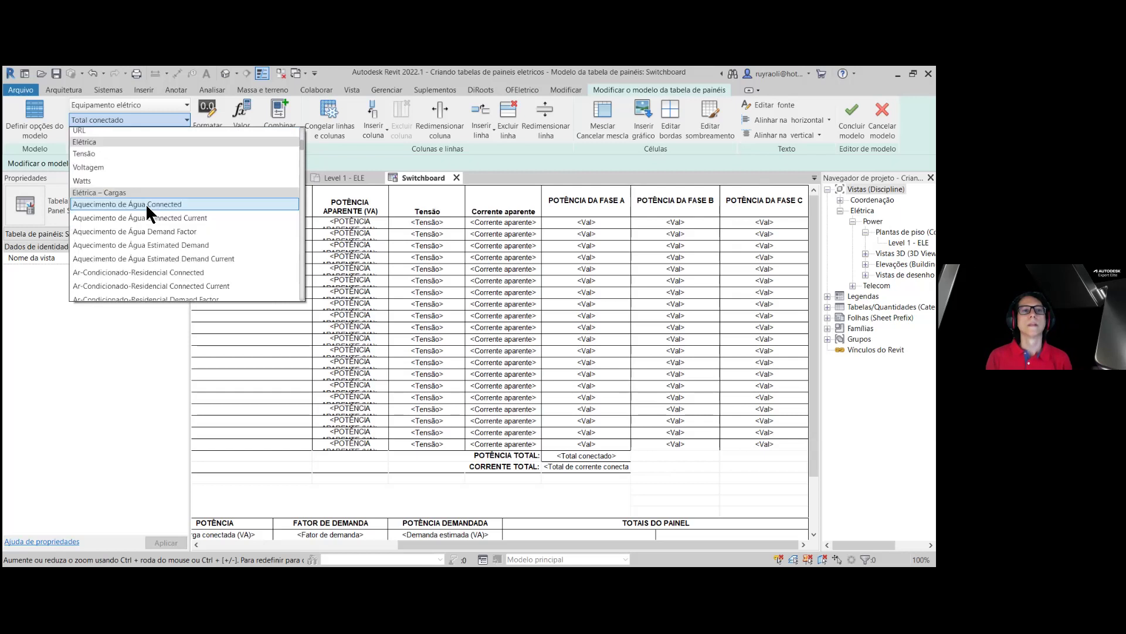
scroll(143, 214, down, 1)
scroll(142, 223, down, 1)
scroll(139, 230, down, 1)
scroll(140, 233, down, 1)
scroll(139, 234, down, 2)
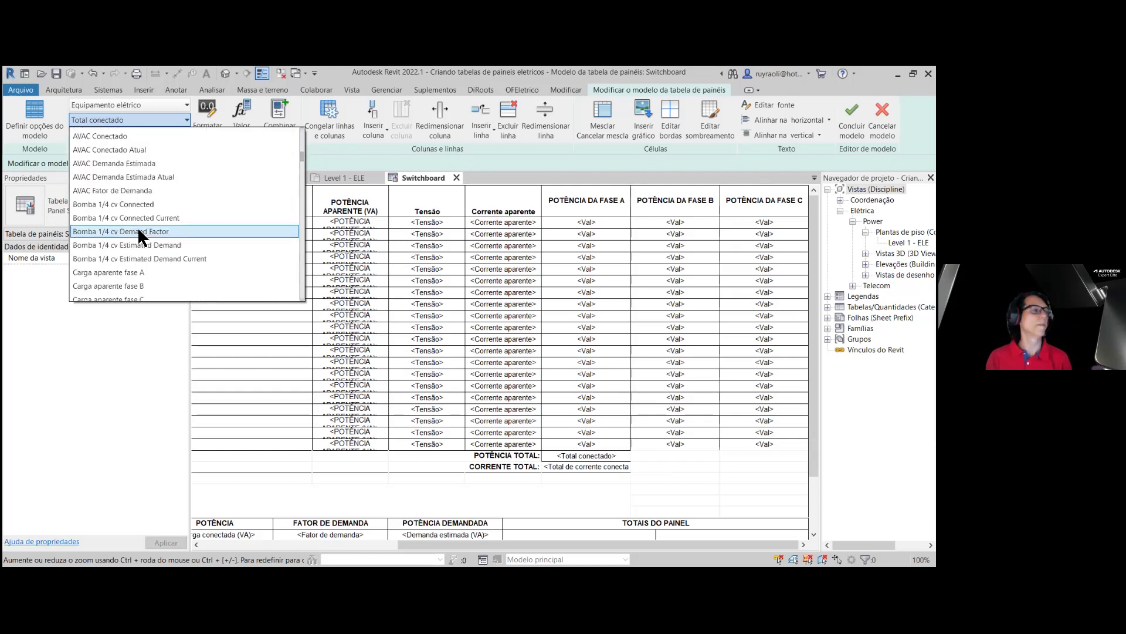
scroll(139, 232, down, 1)
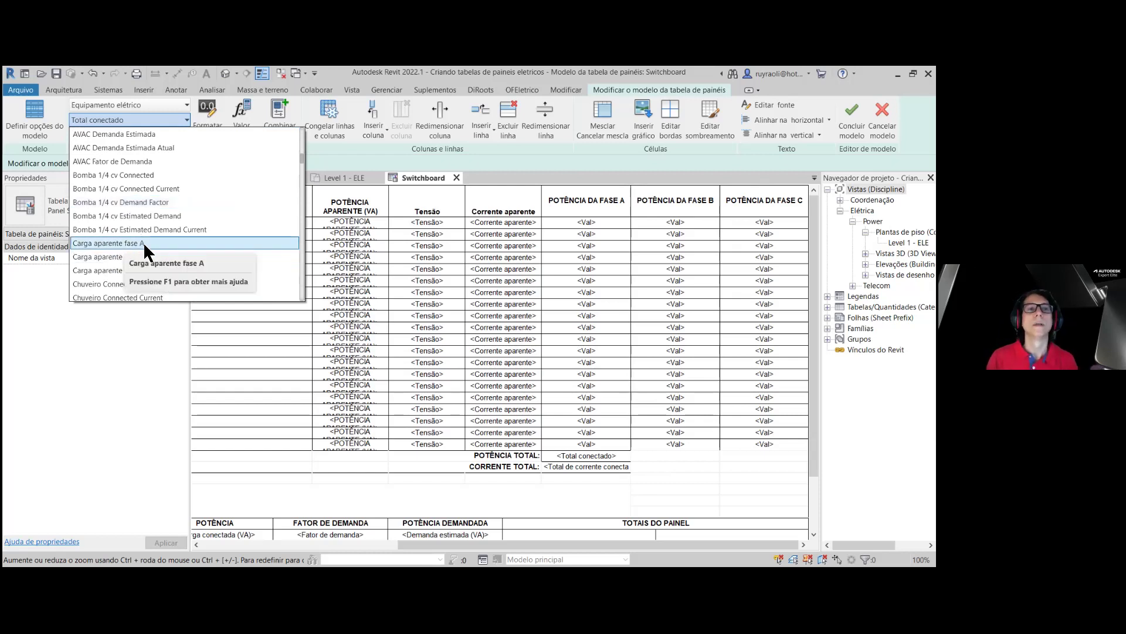
click(120, 244)
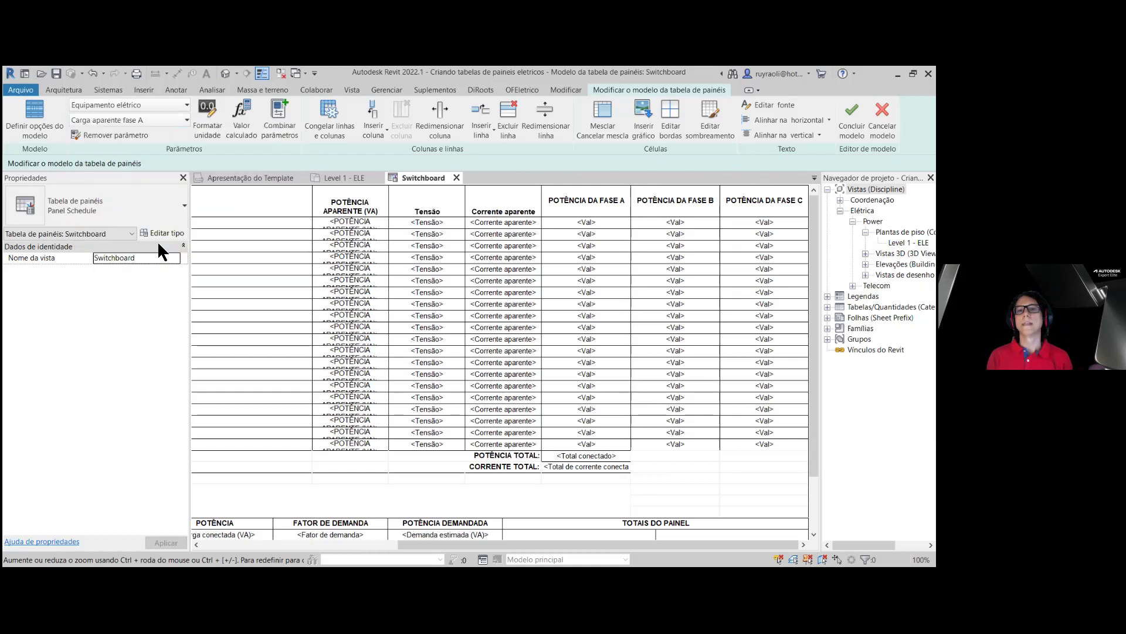
- Set the phase B POTÊNCIA TOTAL cell to show Carga aparente fase B
click(680, 460)
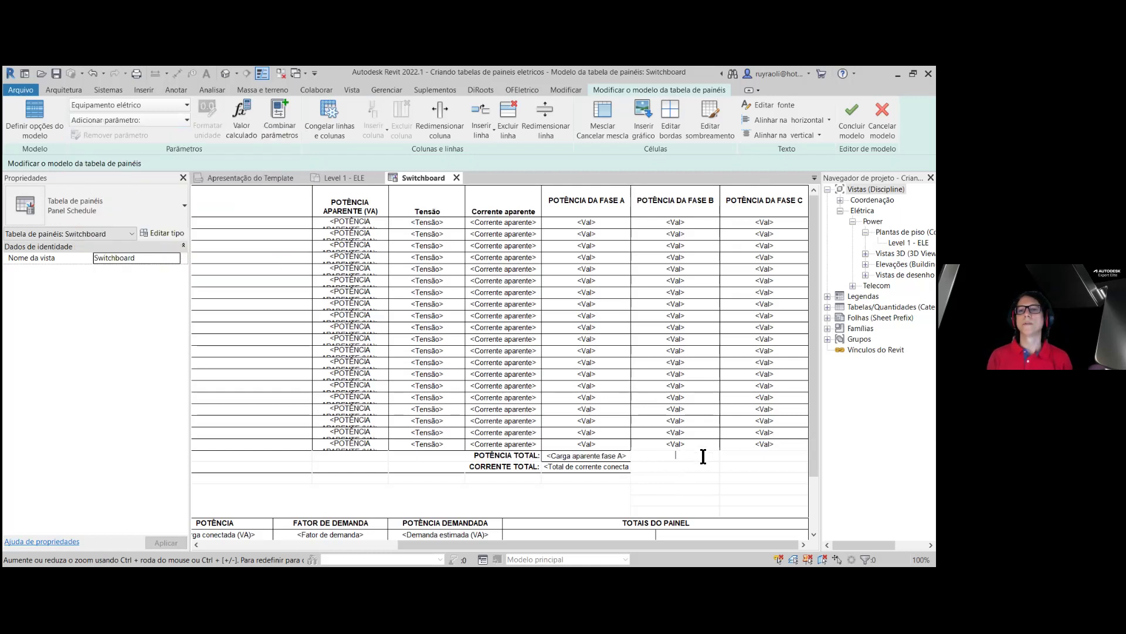
click(183, 120)
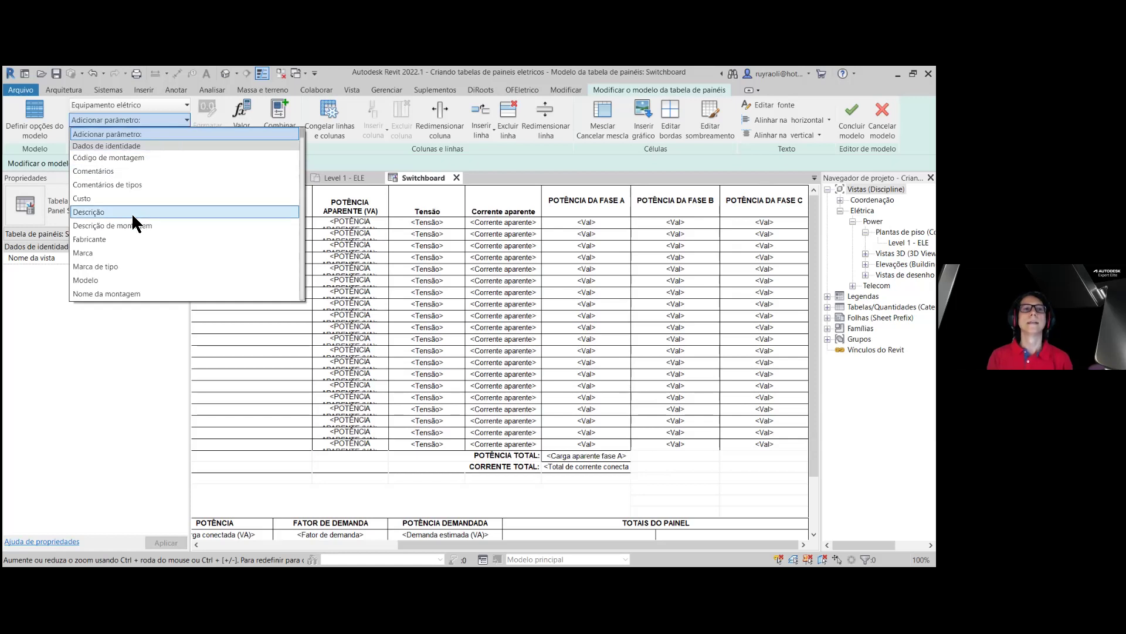
scroll(133, 219, down, 3)
scroll(133, 222, down, 4)
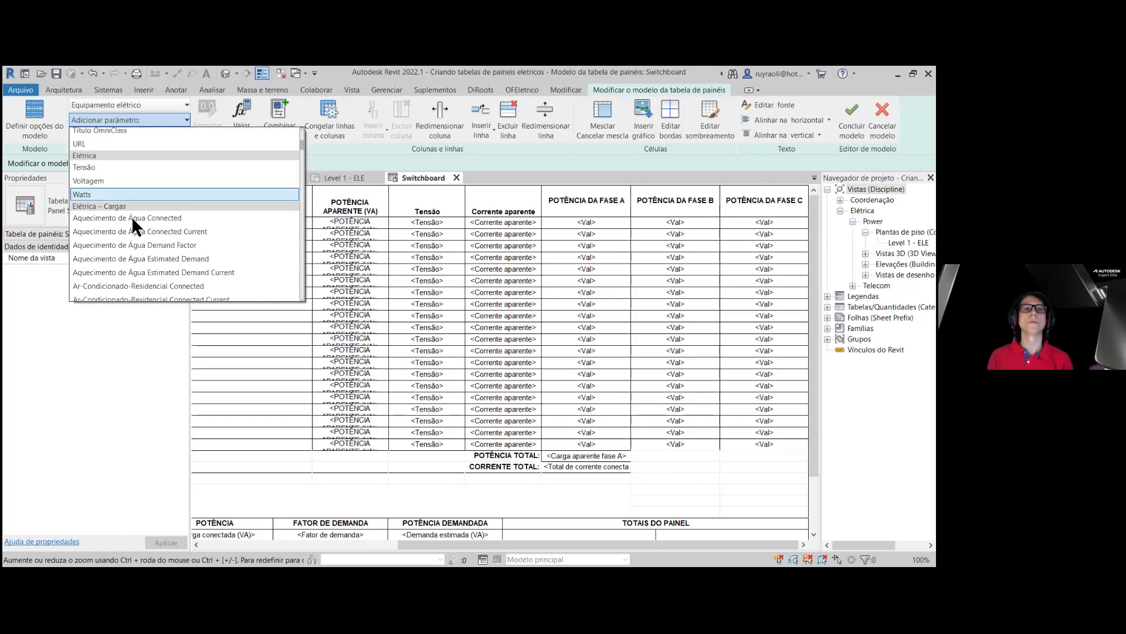
scroll(133, 223, down, 3)
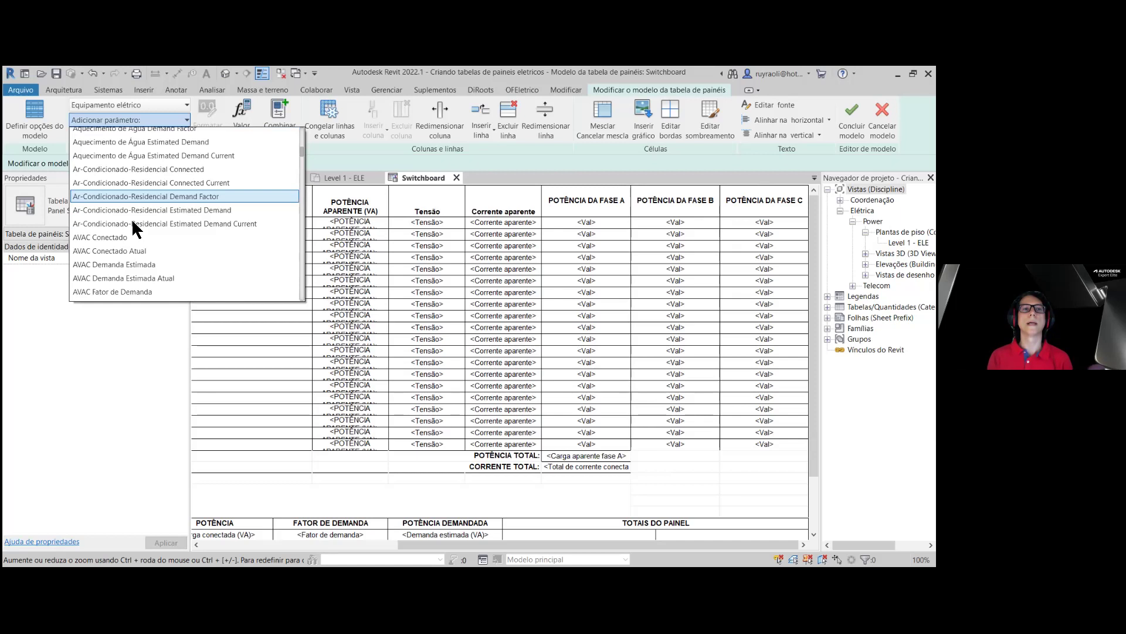
scroll(133, 222, down, 5)
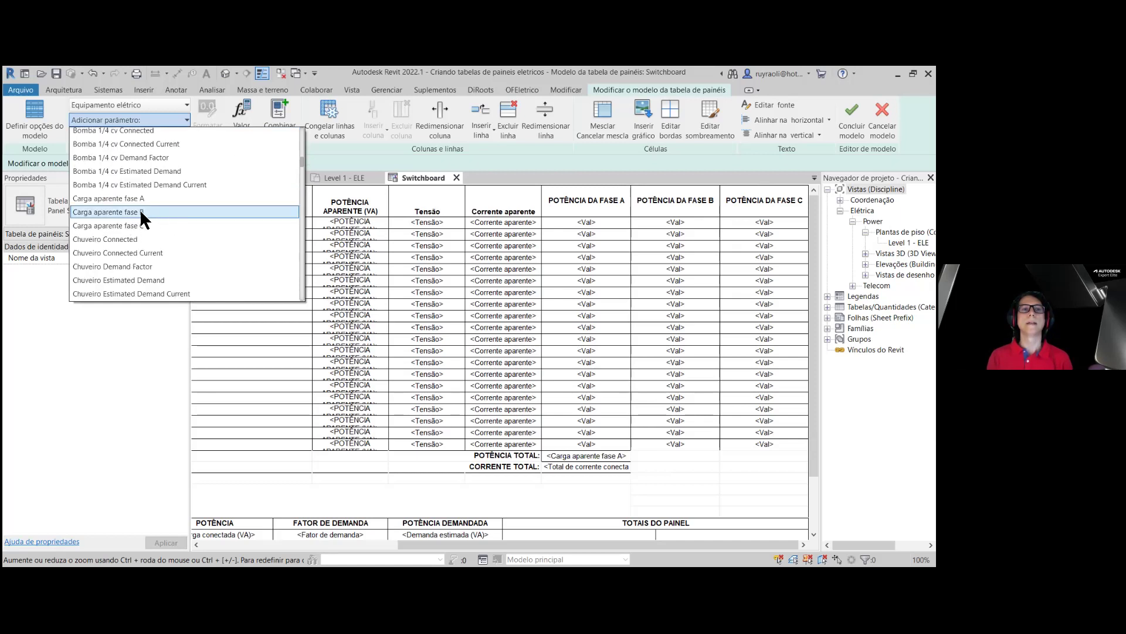
click(141, 212)
- Set the phase C POTÊNCIA TOTAL cell to show Carga aparente fase C
click(764, 457)
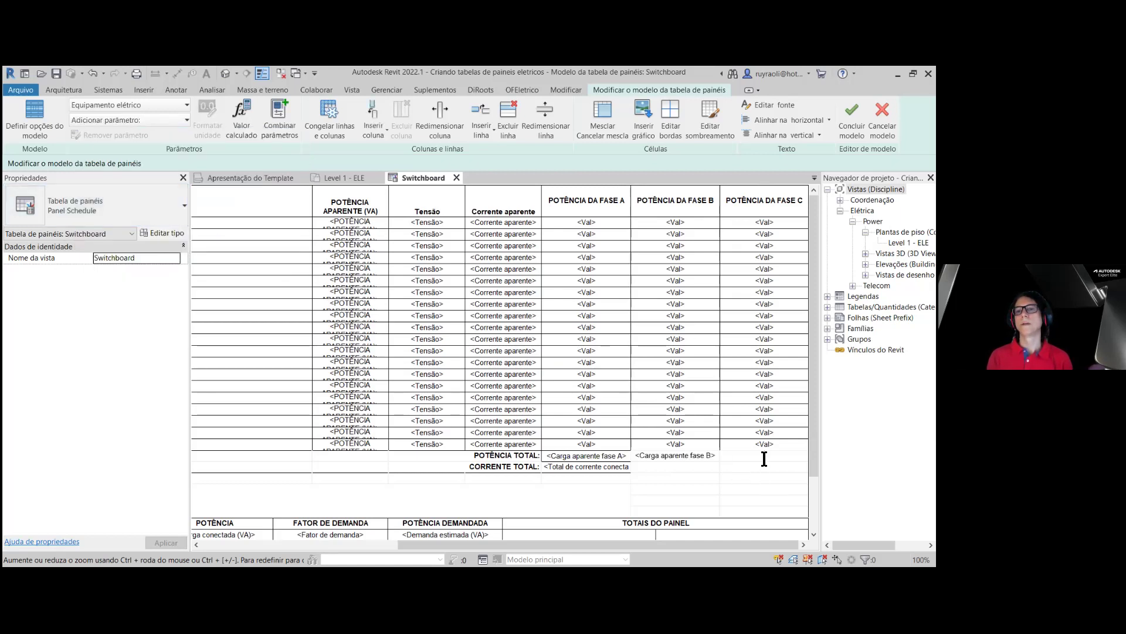
click(185, 117)
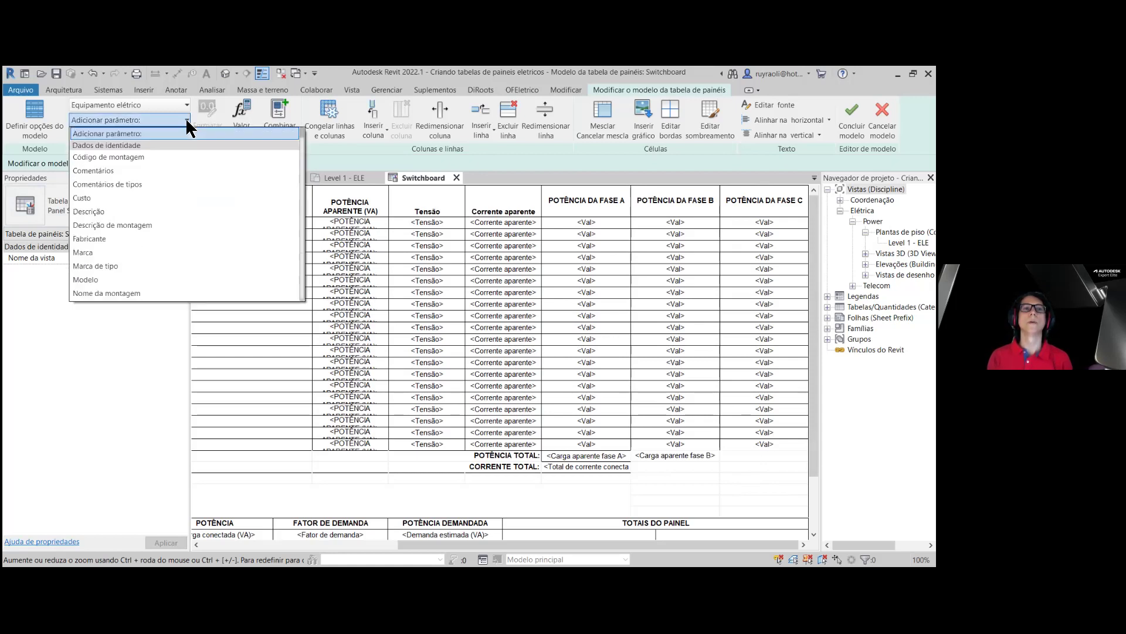
scroll(134, 194, down, 2)
scroll(136, 202, down, 3)
scroll(135, 202, down, 3)
scroll(135, 203, down, 3)
scroll(135, 202, down, 3)
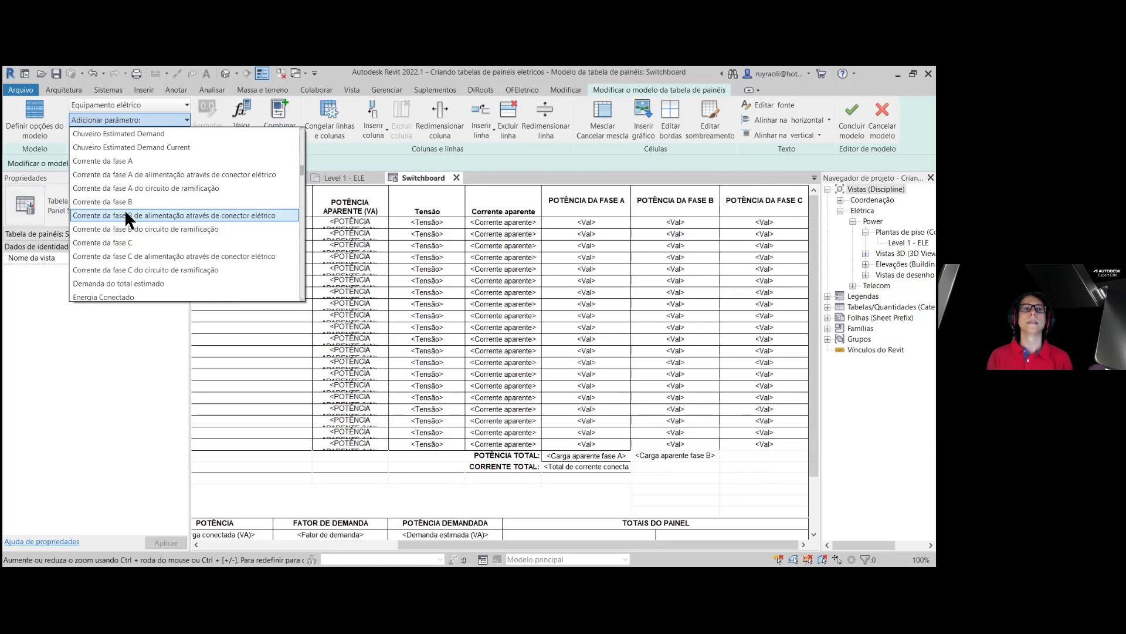
scroll(139, 202, up, 2)
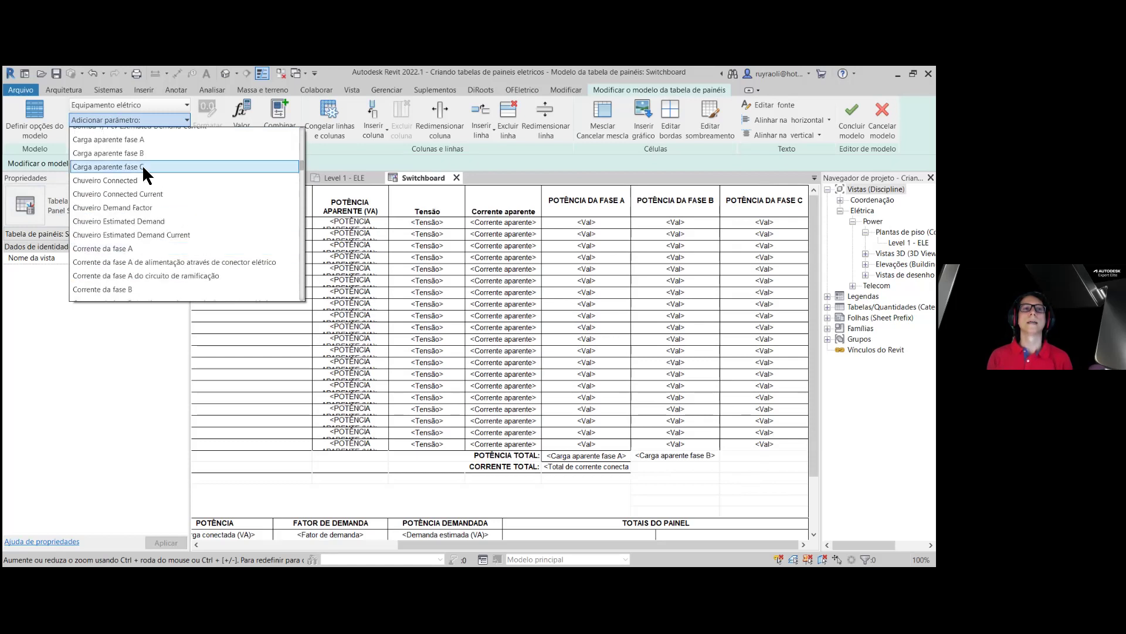
click(136, 167)
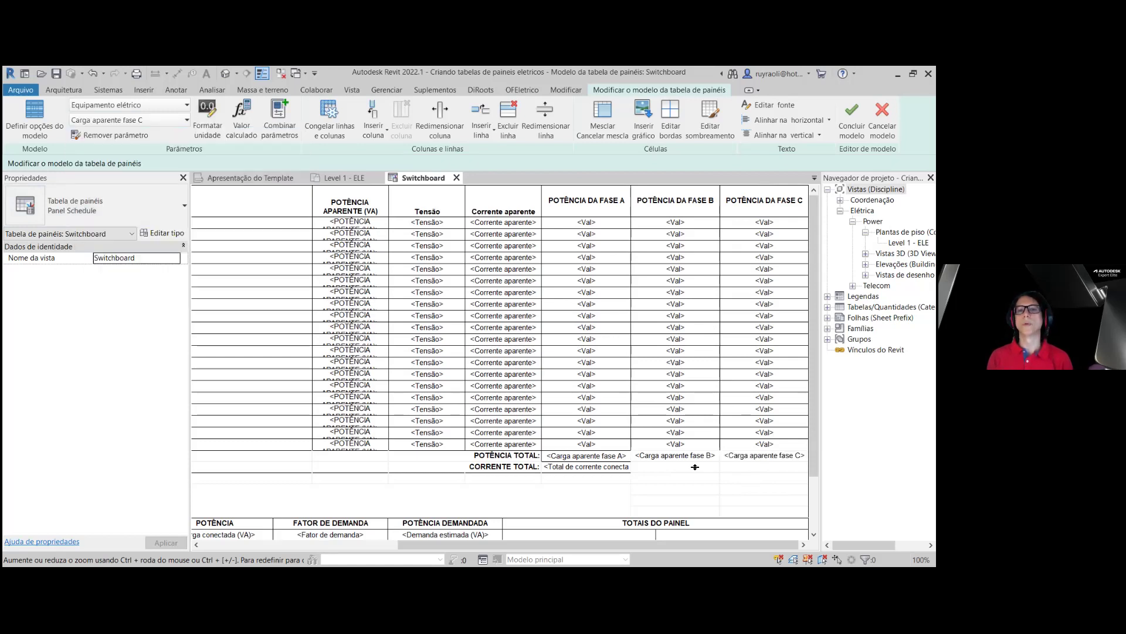
scroll(574, 540, right, 1)
scroll(590, 474, right, 2)
scroll(591, 474, right, 2)
scroll(590, 474, right, 2)
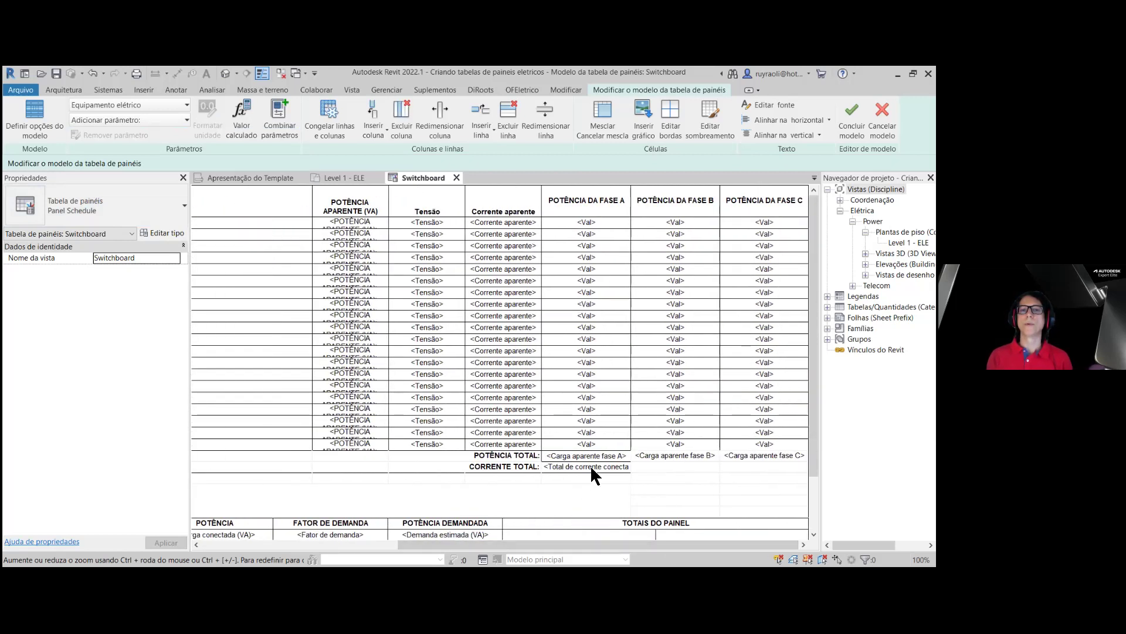
- Set the phase A CORRENTE TOTAL cell to show Corrente da fase A
click(591, 467)
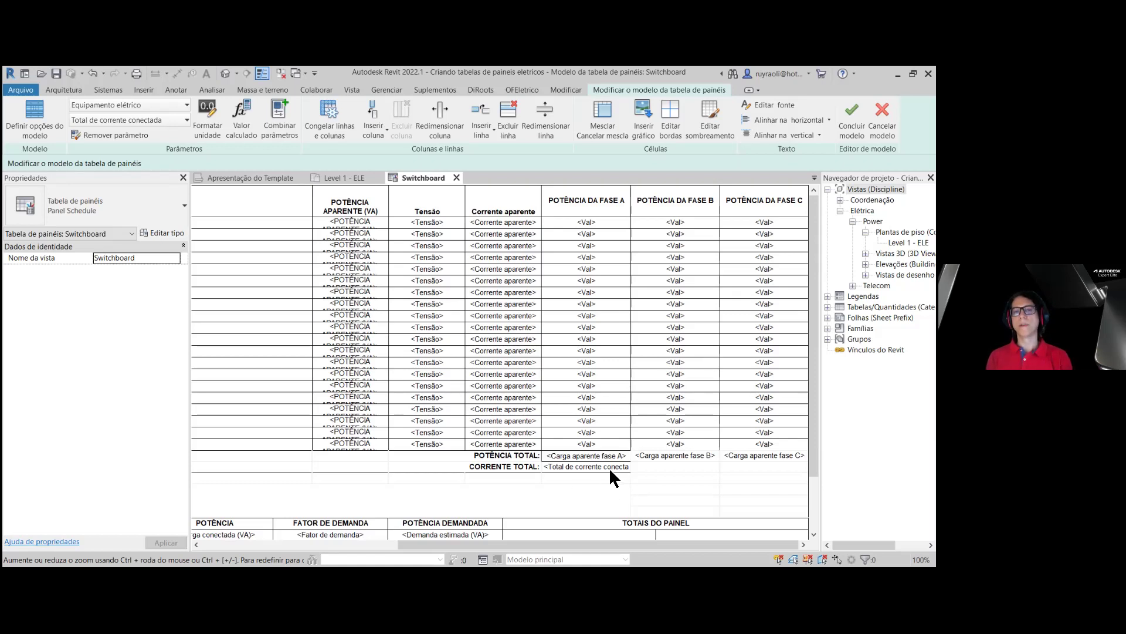
click(185, 119)
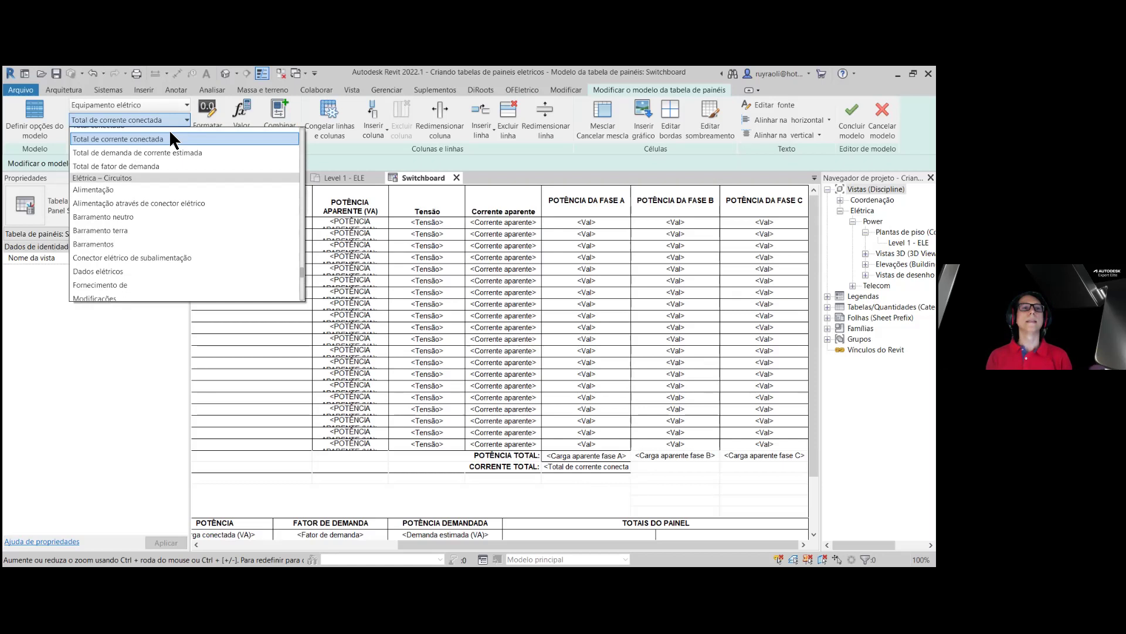
scroll(164, 176, up, 1)
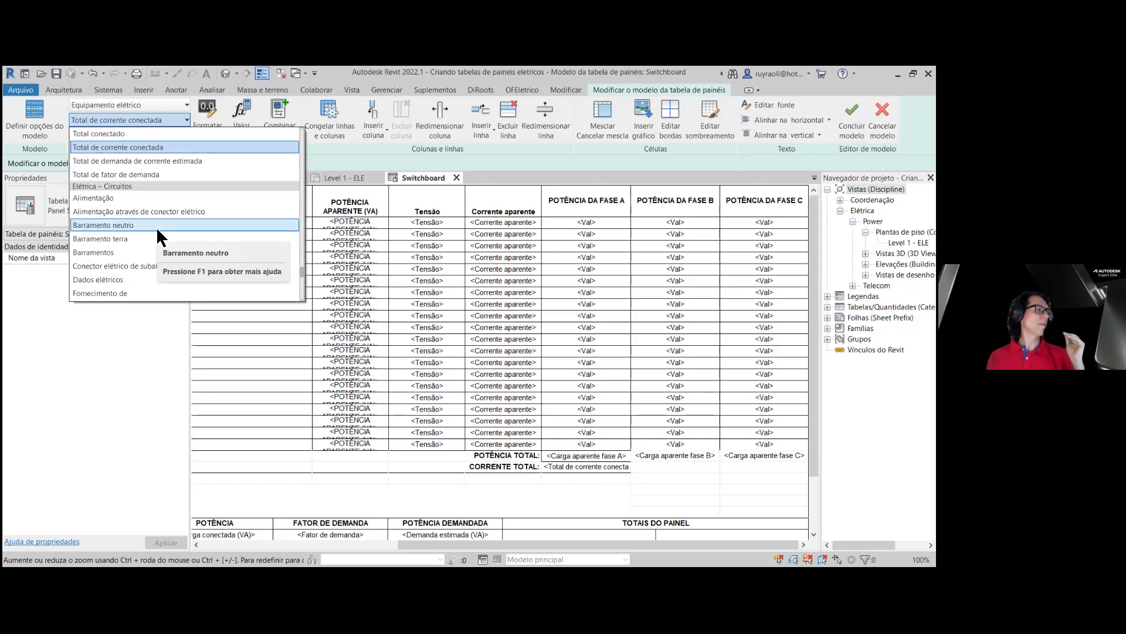
scroll(150, 199, up, 2)
scroll(150, 205, up, 2)
scroll(155, 203, up, 2)
scroll(155, 203, up, 2)
scroll(155, 203, up, 2)
scroll(156, 205, up, 2)
scroll(161, 212, up, 2)
scroll(164, 211, up, 2)
scroll(166, 214, up, 1)
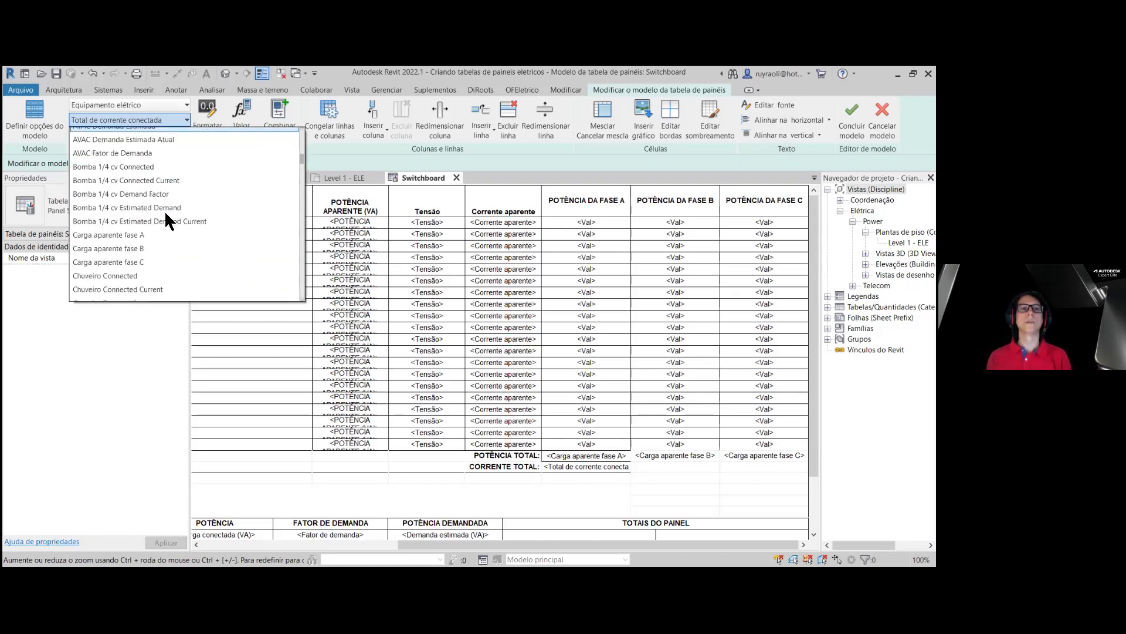
scroll(163, 214, down, 1)
scroll(158, 222, down, 2)
scroll(159, 222, down, 2)
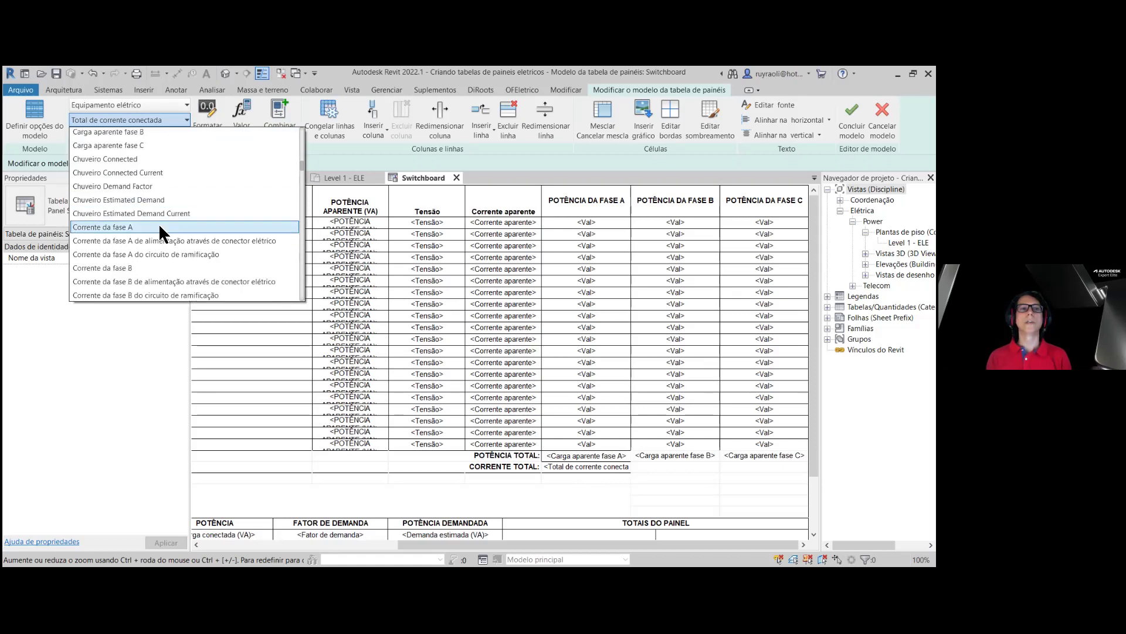
click(125, 229)
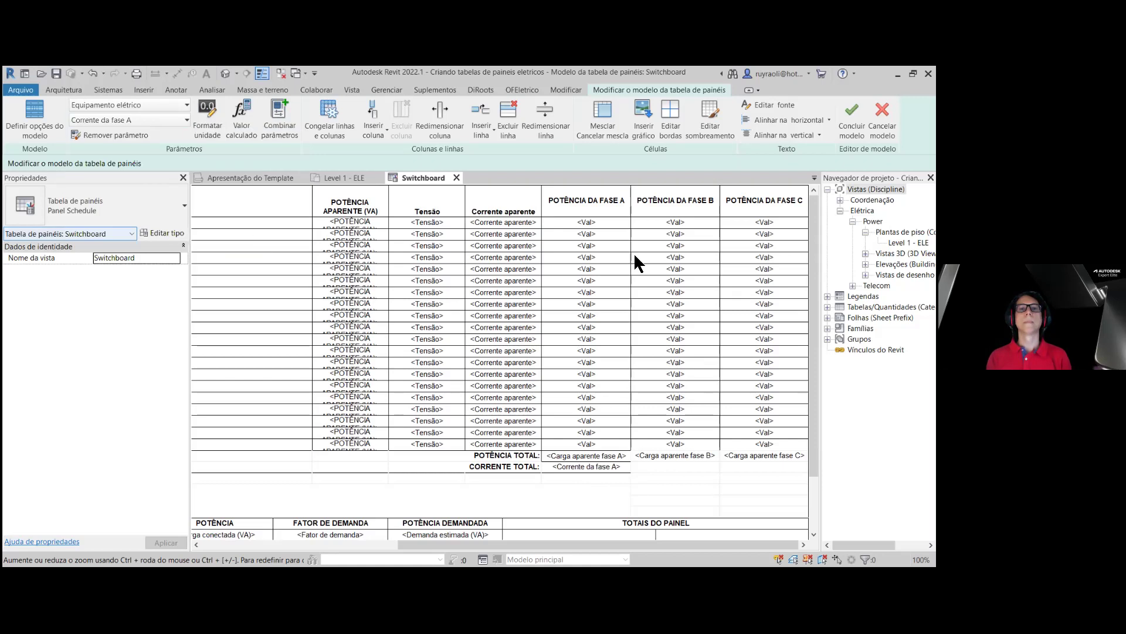
- Set the phase B CORRENTE TOTAL cell to show Corrente da fase B
click(670, 467)
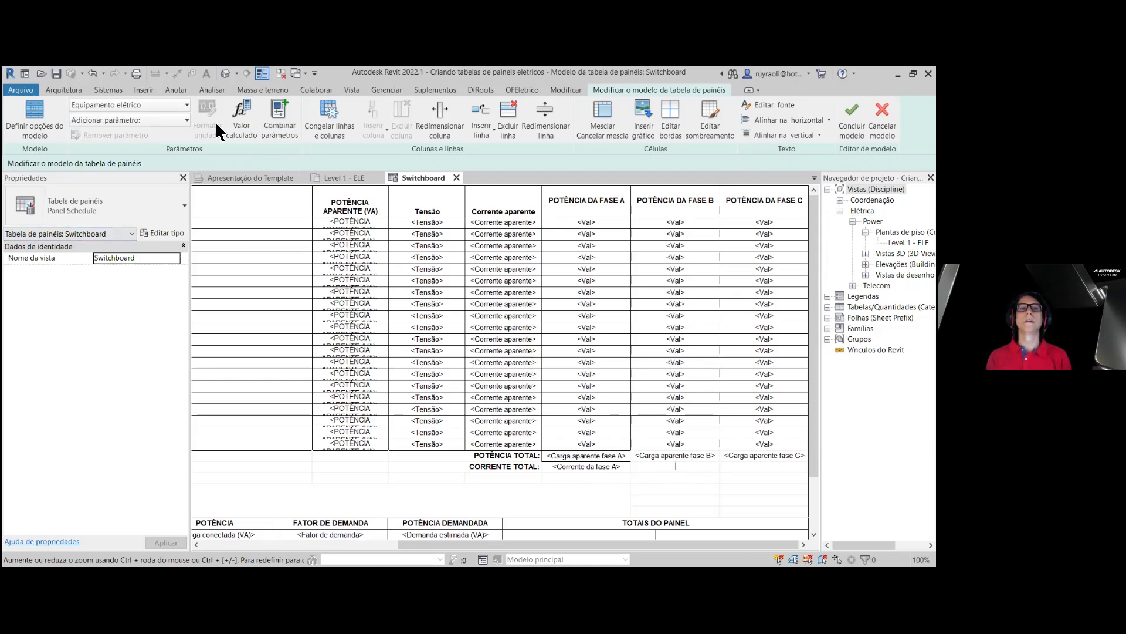
click(186, 120)
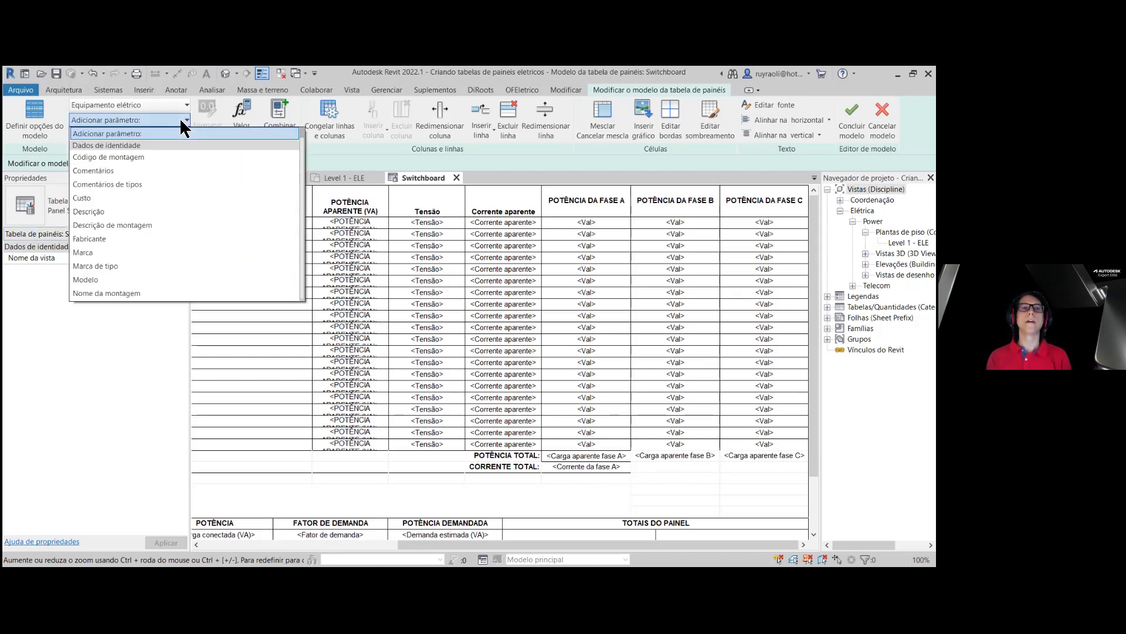
scroll(149, 189, down, 1)
scroll(152, 191, down, 3)
scroll(155, 191, down, 3)
scroll(158, 192, down, 2)
scroll(159, 192, down, 2)
scroll(152, 211, down, 3)
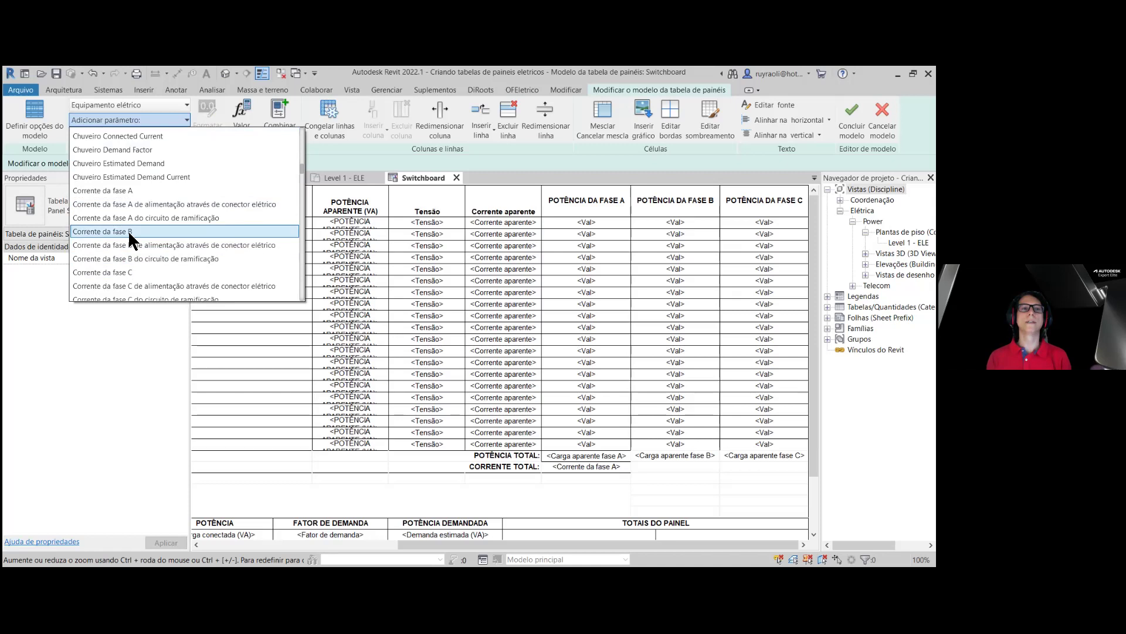
- Set the phase C CORRENTE TOTAL cell to show Corrente da fase C
click(761, 469)
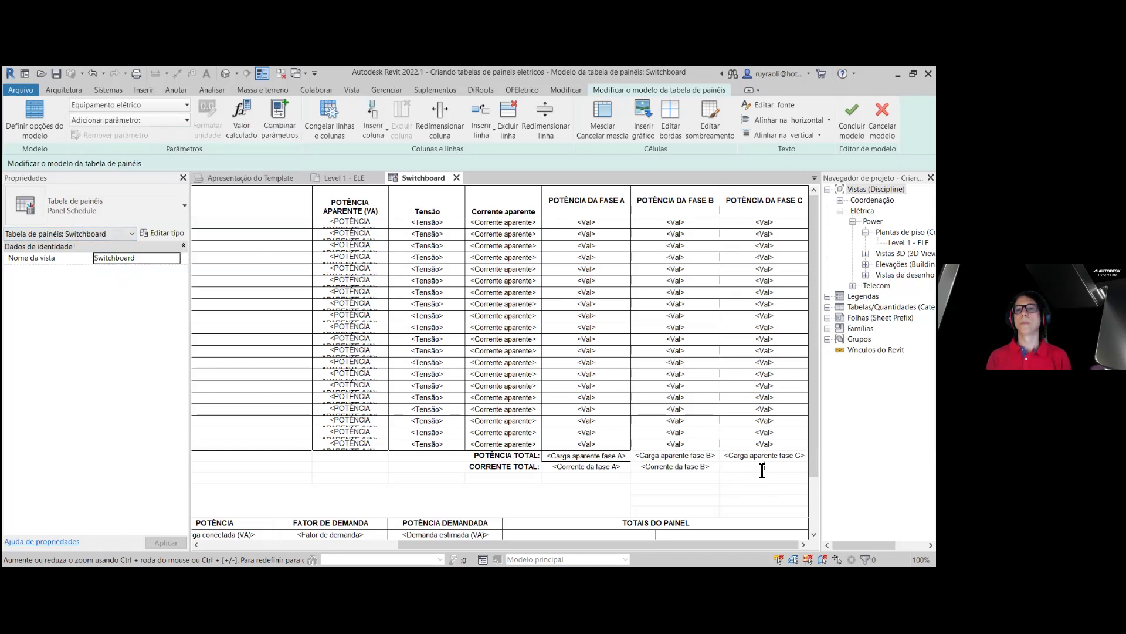
click(185, 120)
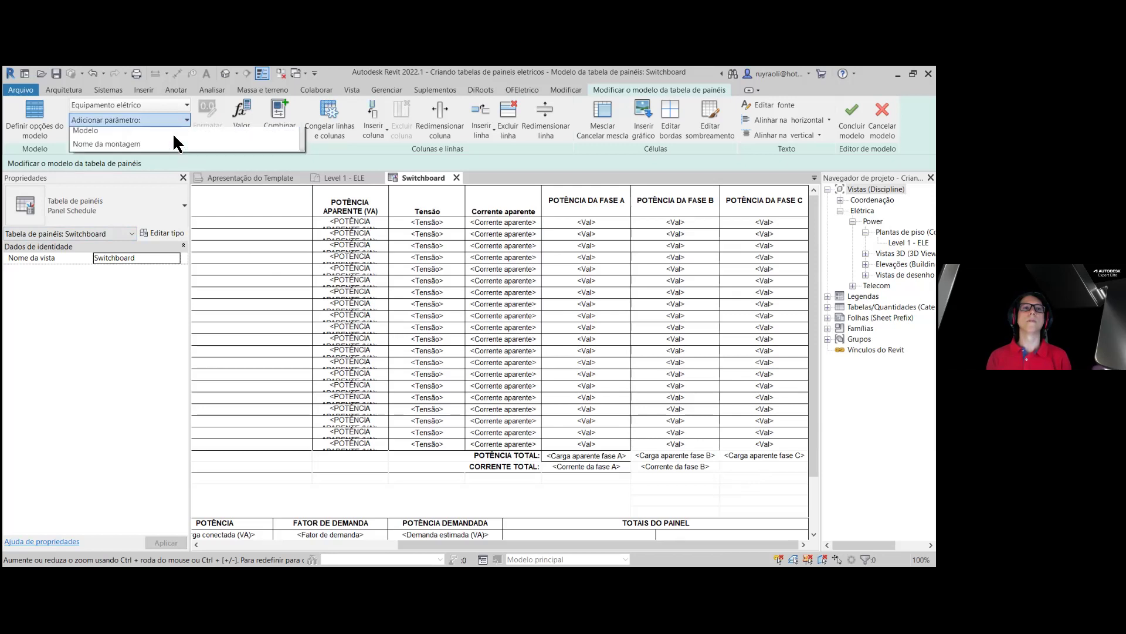
scroll(142, 201, down, 3)
scroll(142, 200, down, 3)
scroll(142, 199, down, 3)
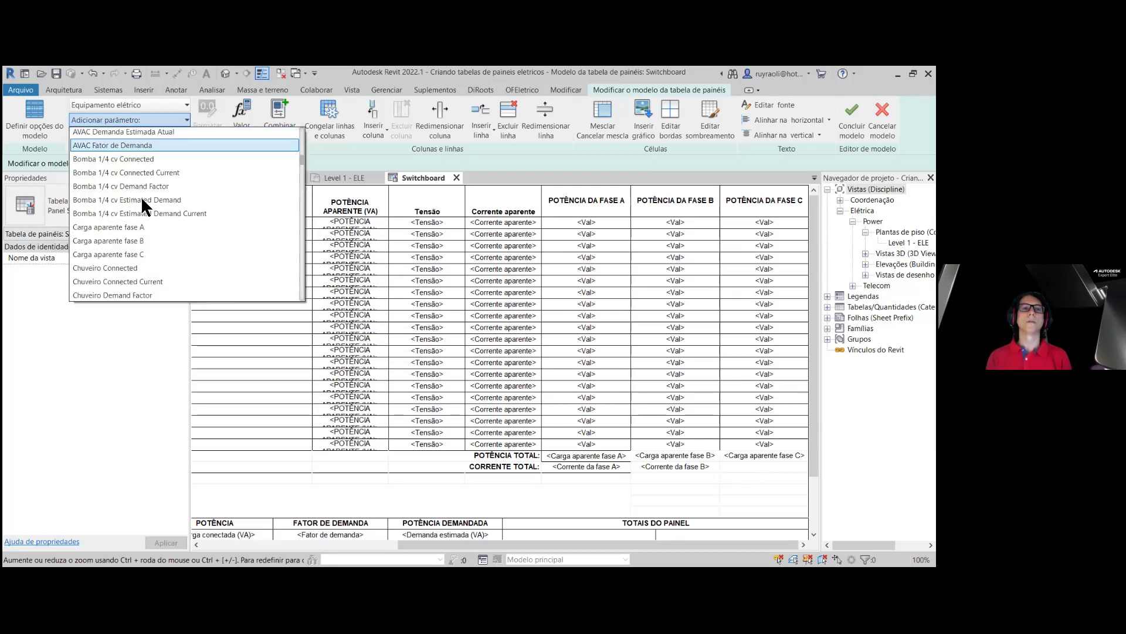
scroll(176, 202, down, 1)
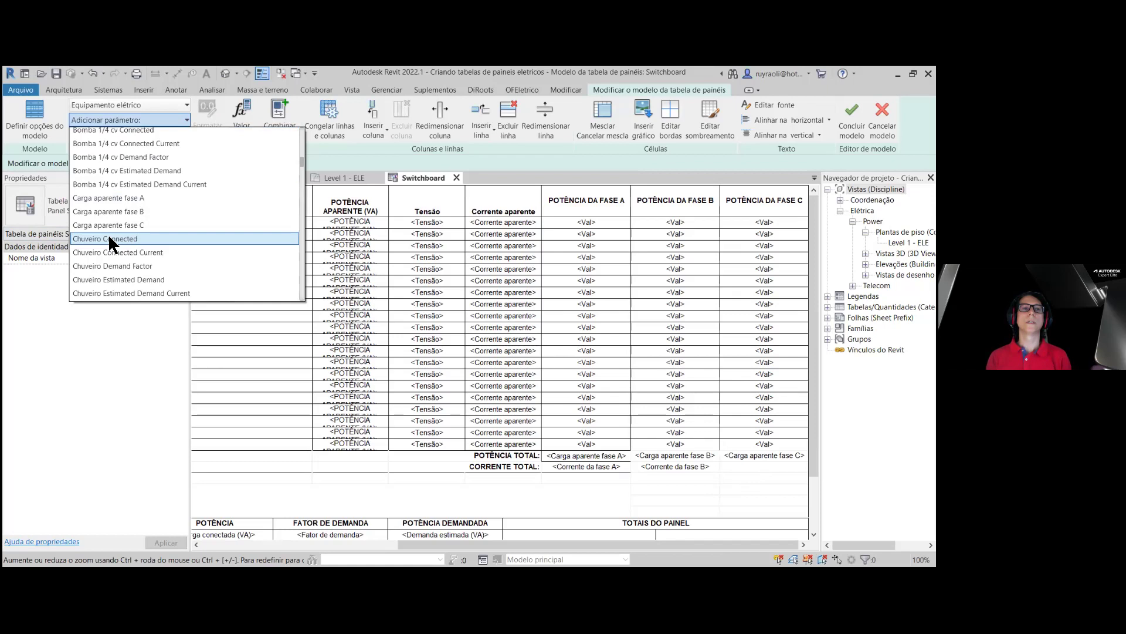
scroll(129, 234, down, 2)
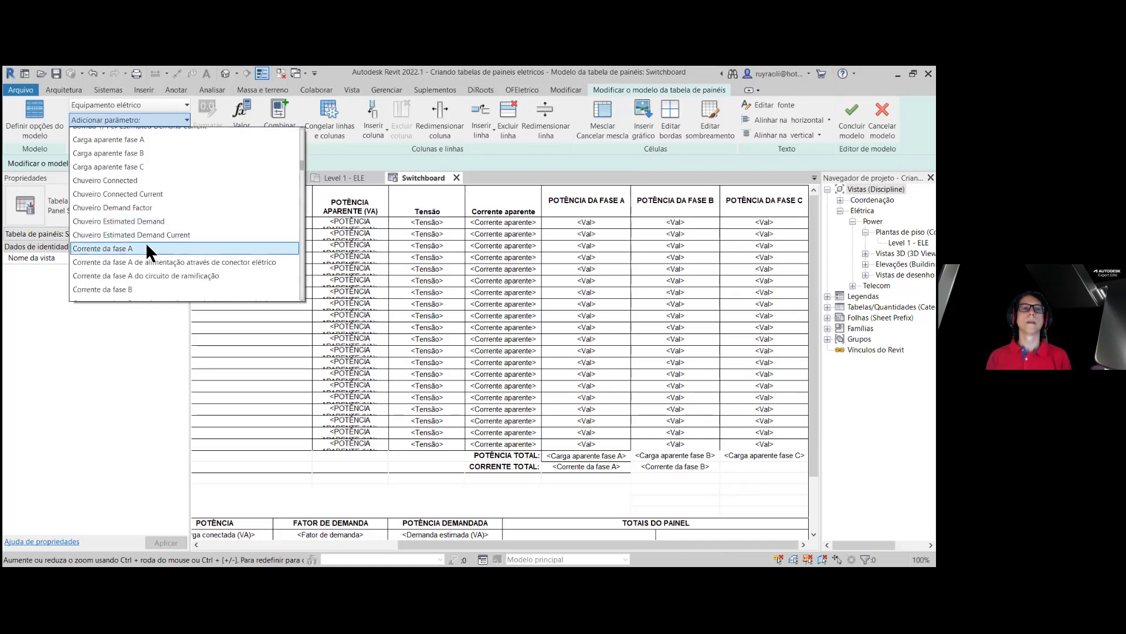
scroll(146, 244, down, 1)
scroll(117, 267, down, 1)
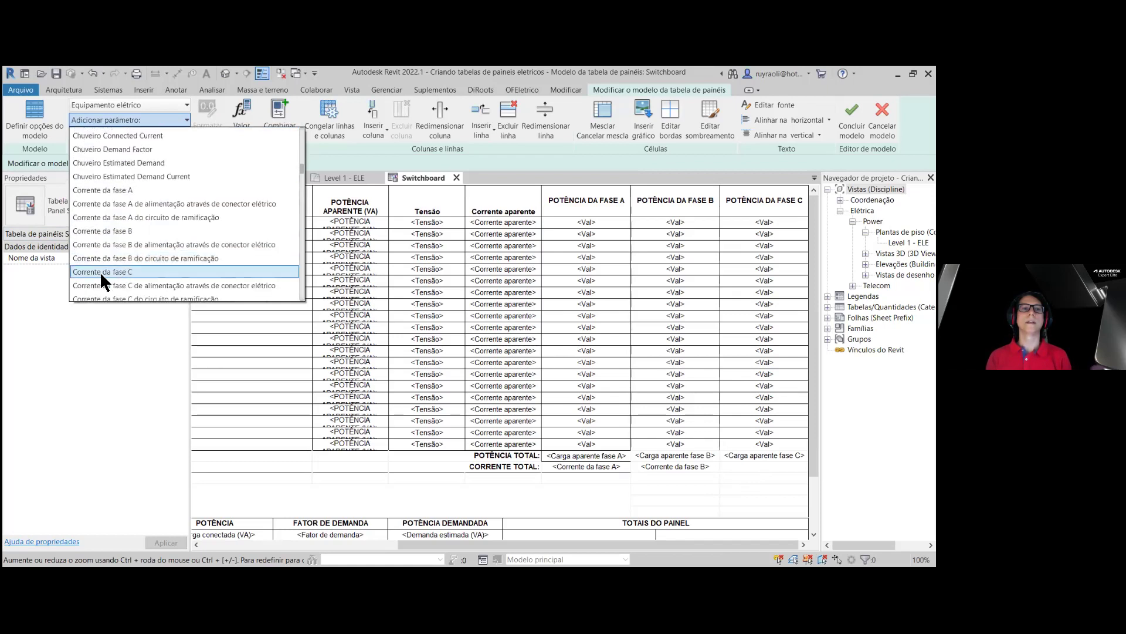
click(126, 267)
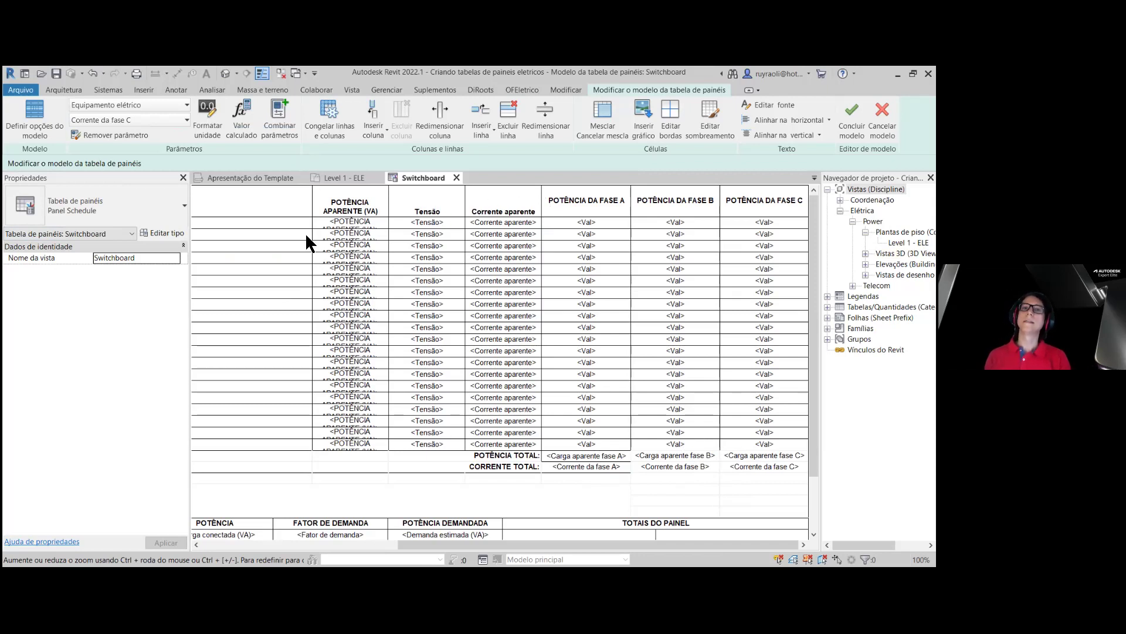
- Insert a column headed NF left of the phase A power column and select its circuit cells
click(565, 223)
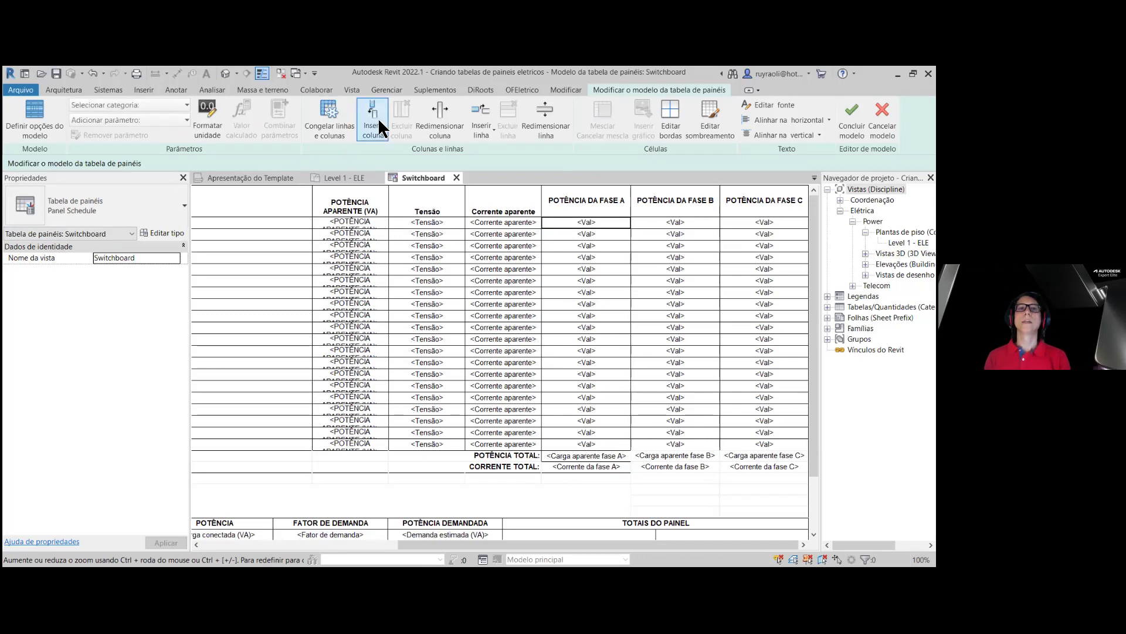
click(376, 132)
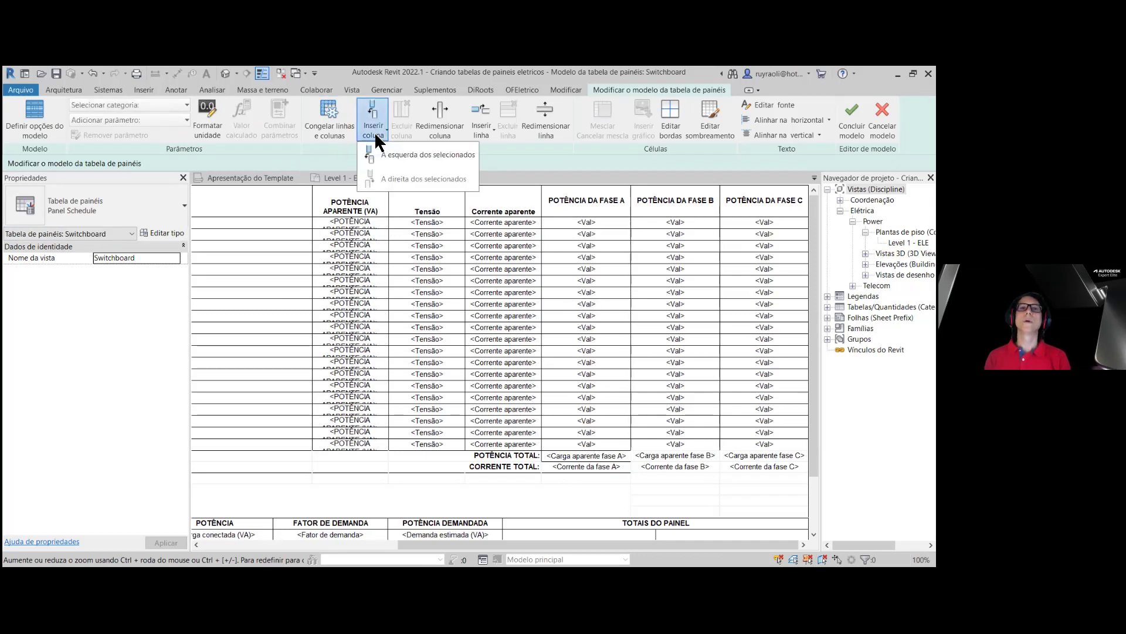
click(414, 152)
click(560, 203)
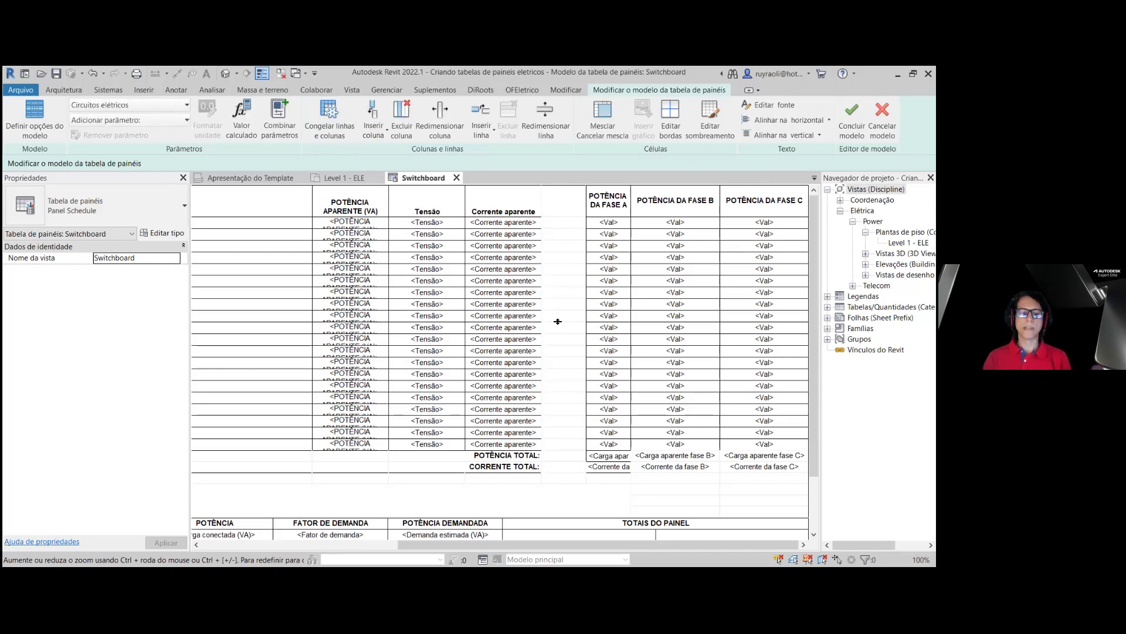
text(NF)
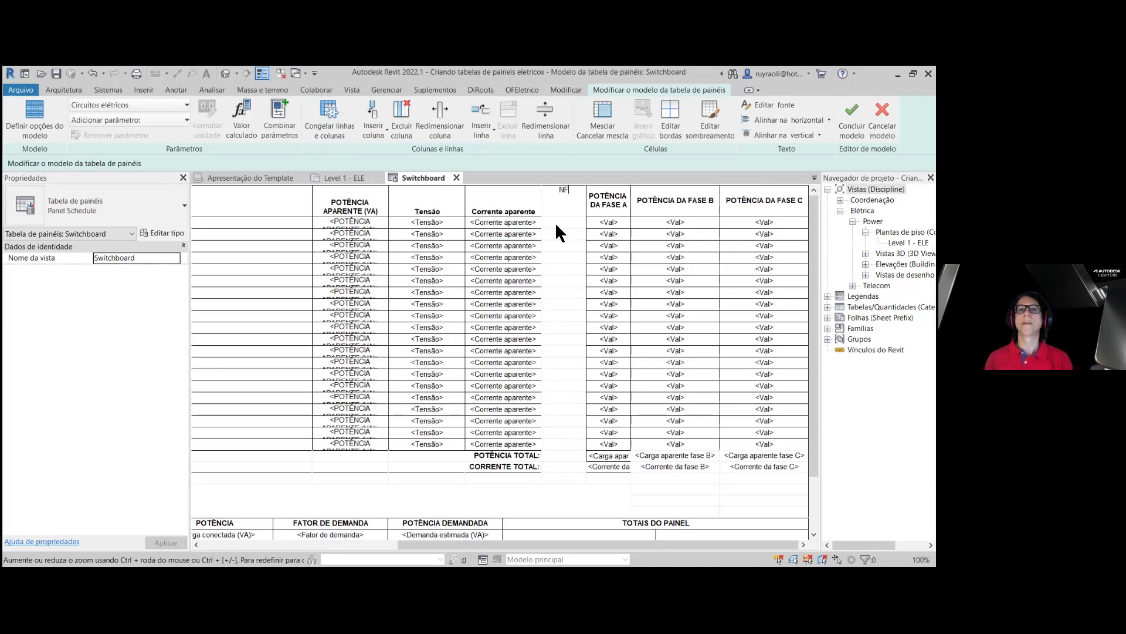
click(566, 220)
mouse_move(563, 220)
mouse_down()
mouse_move(575, 315)
mouse_move(566, 453)
mouse_up()
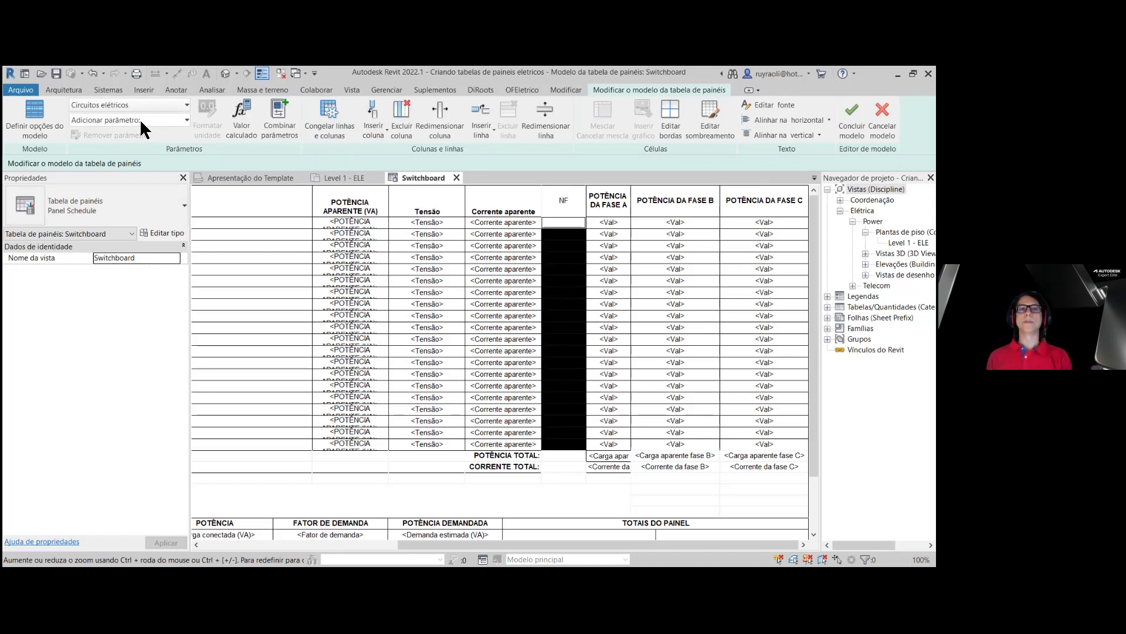
click(244, 134)
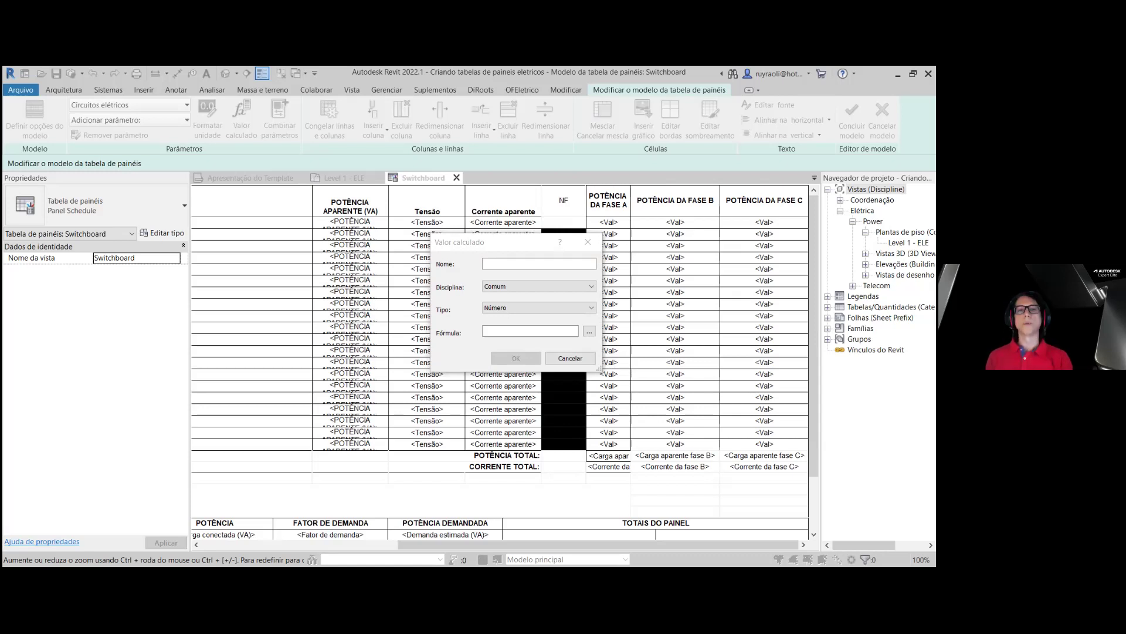
- Begin the NF formula with IF( and choose Número de pólos from the parameter list
click(589, 331)
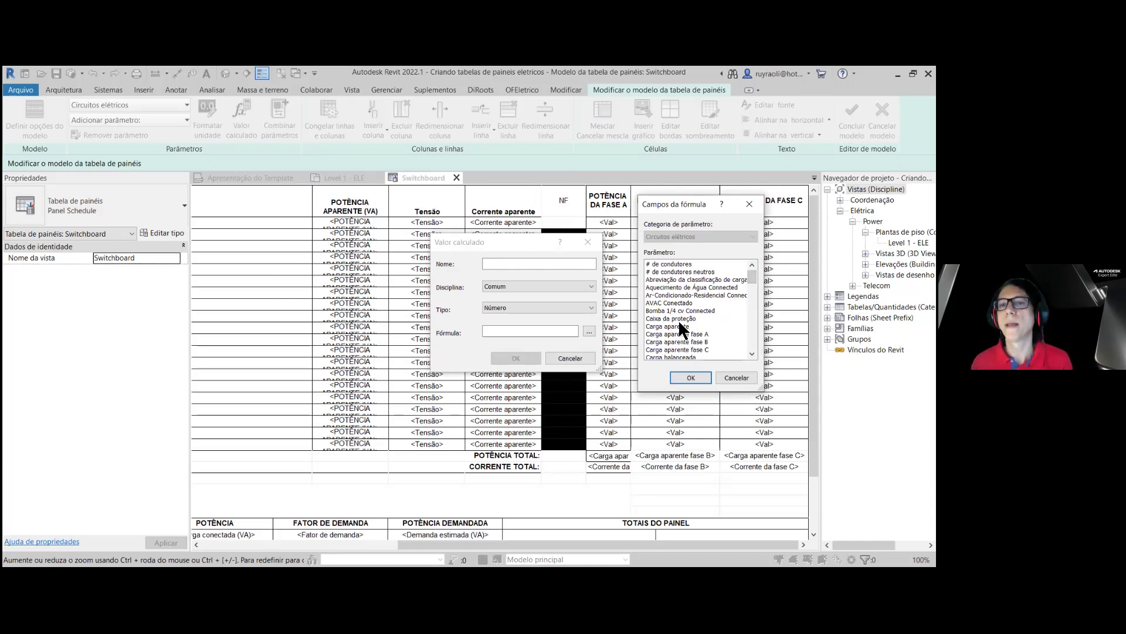
scroll(681, 328, down, 8)
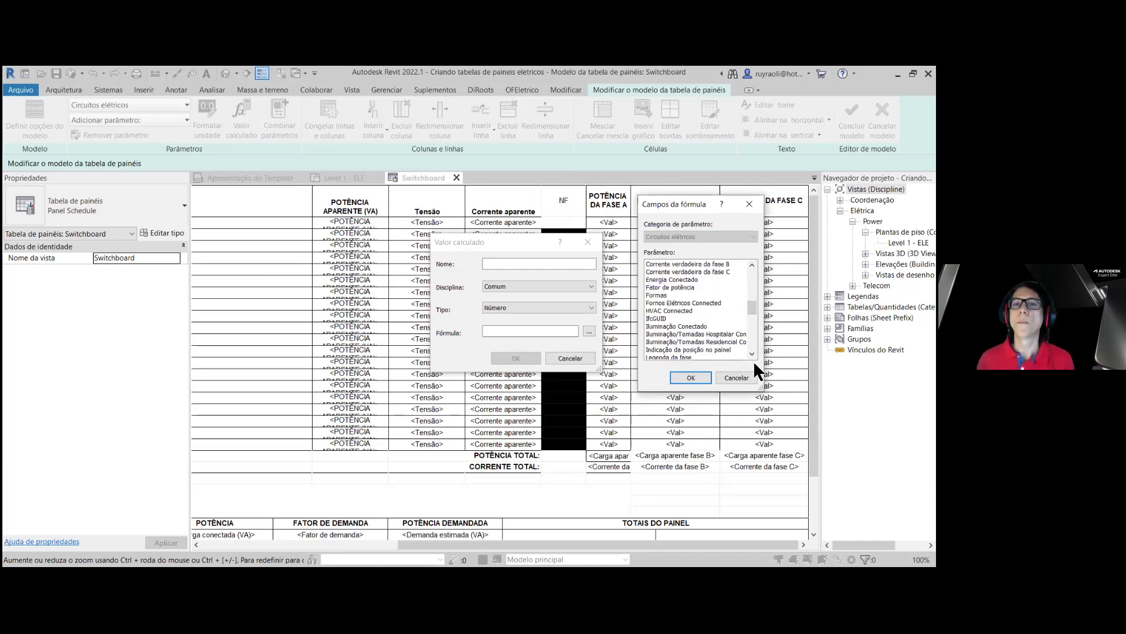
click(736, 378)
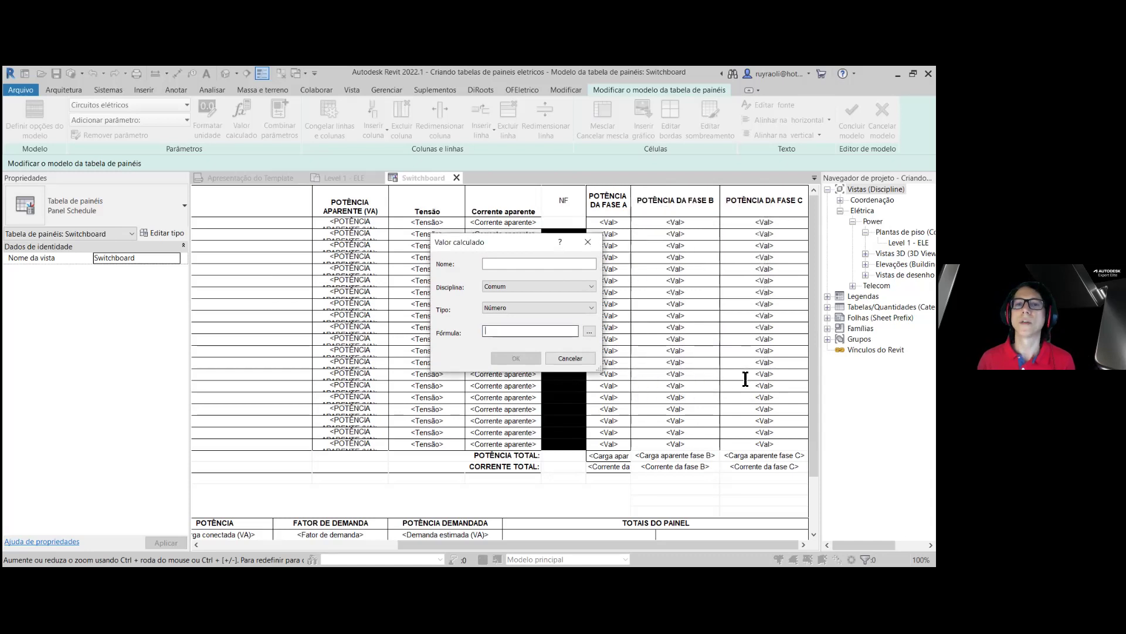
text(1)
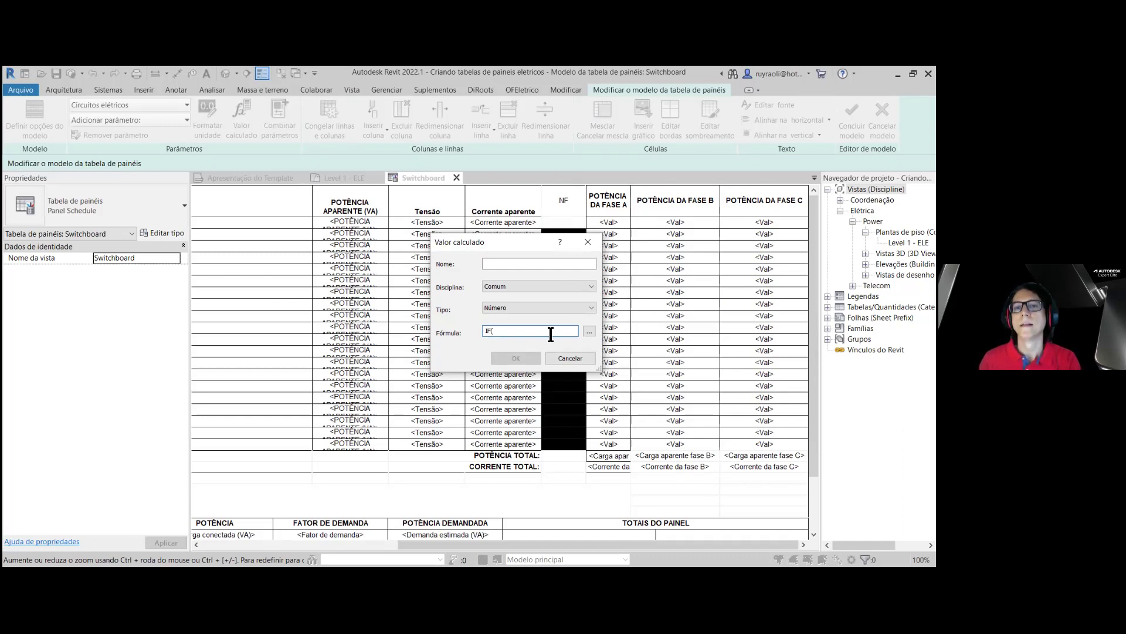
click(589, 331)
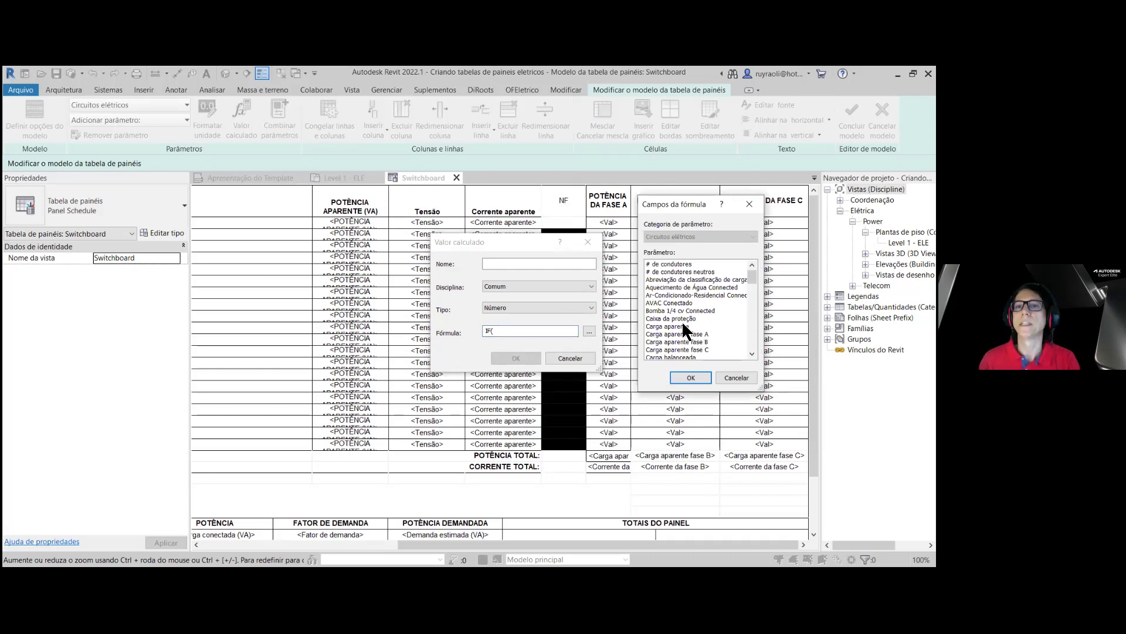
scroll(681, 330, down, 5)
scroll(680, 330, down, 5)
scroll(680, 332, down, 5)
scroll(680, 331, down, 5)
scroll(679, 328, up, 2)
scroll(679, 328, up, 1)
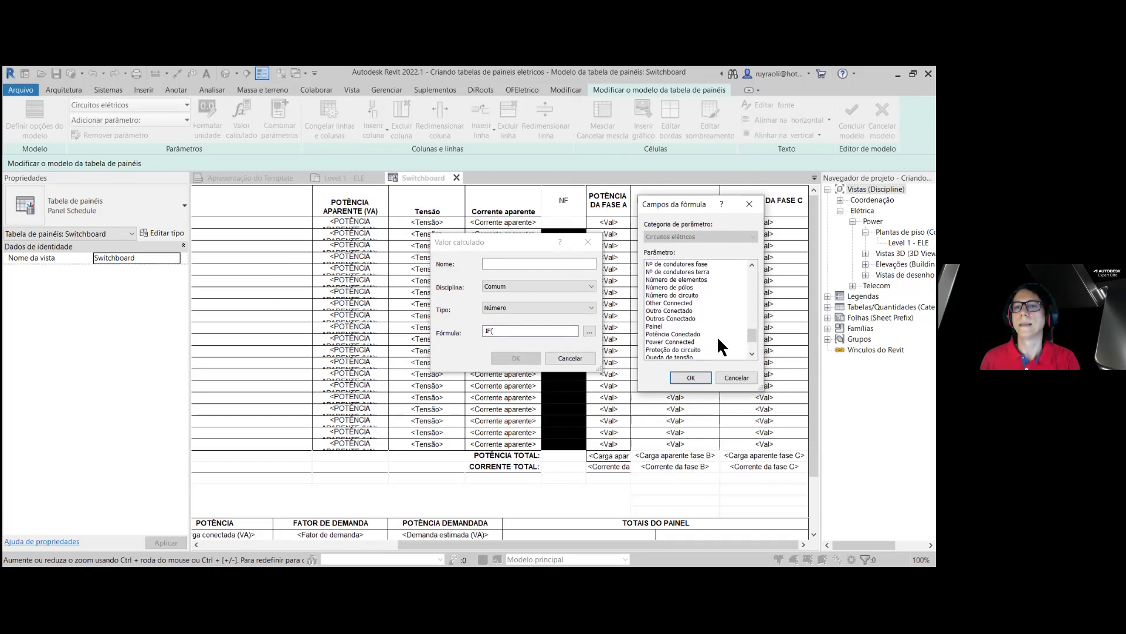
click(684, 287)
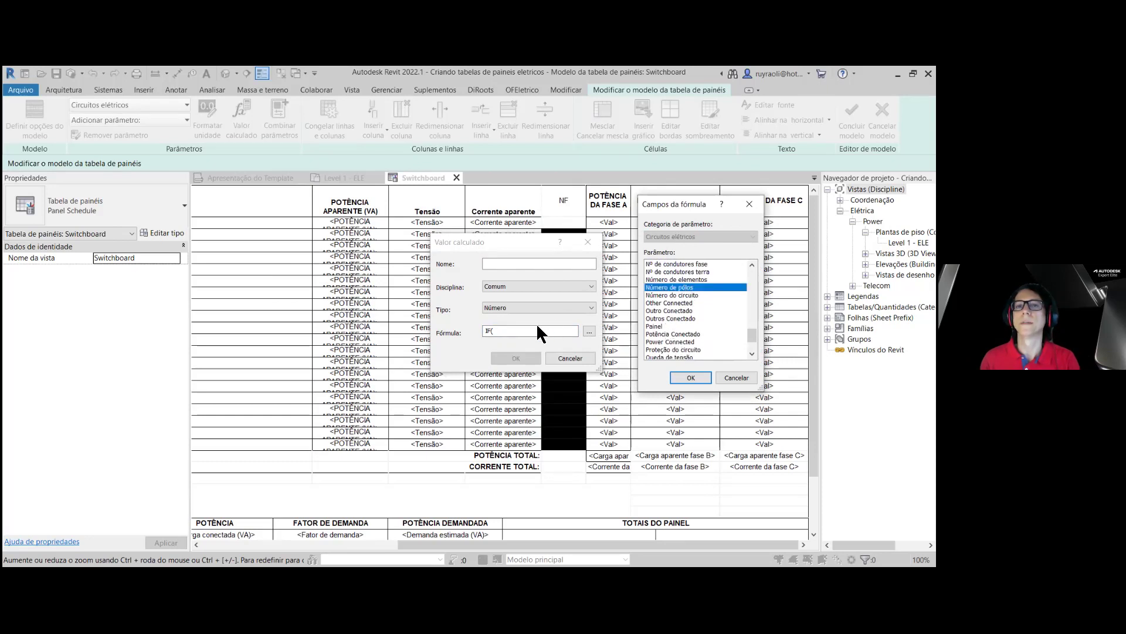
- Build the formula IF(Número de pólos = 1, "M", IF(Número de pólos = 2, "B", "T"))
click(692, 378)
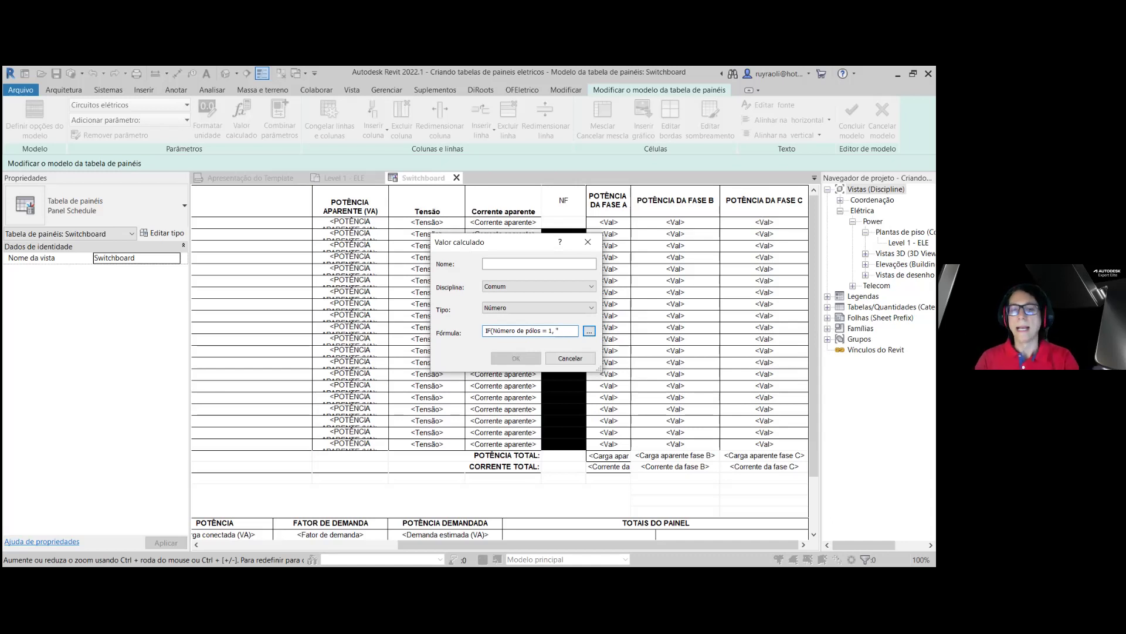
text(M)
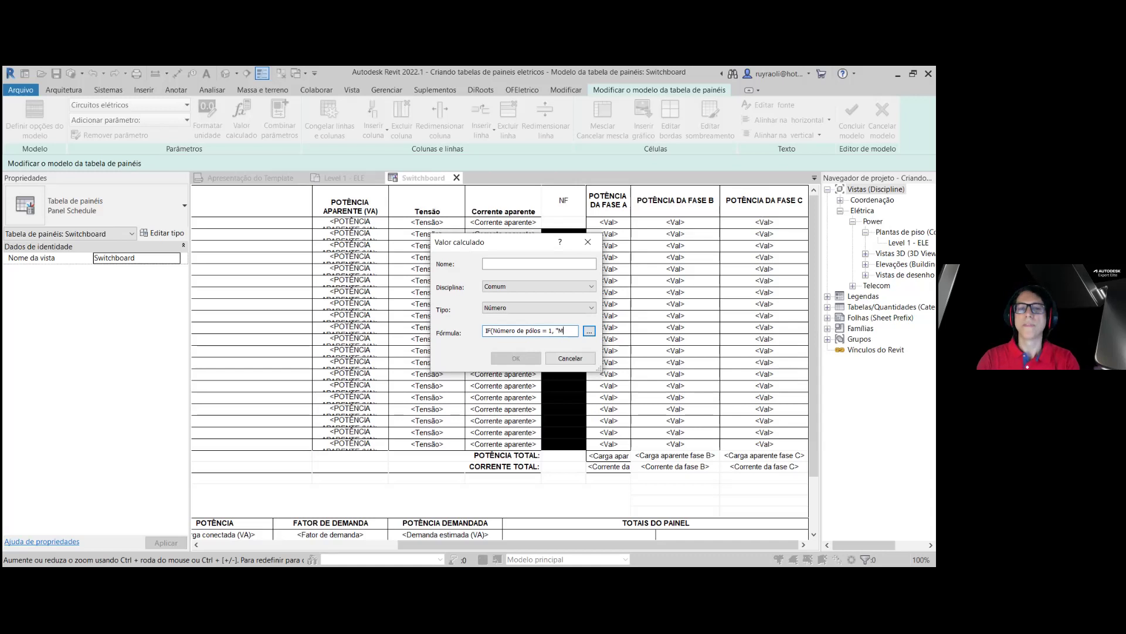
text(")
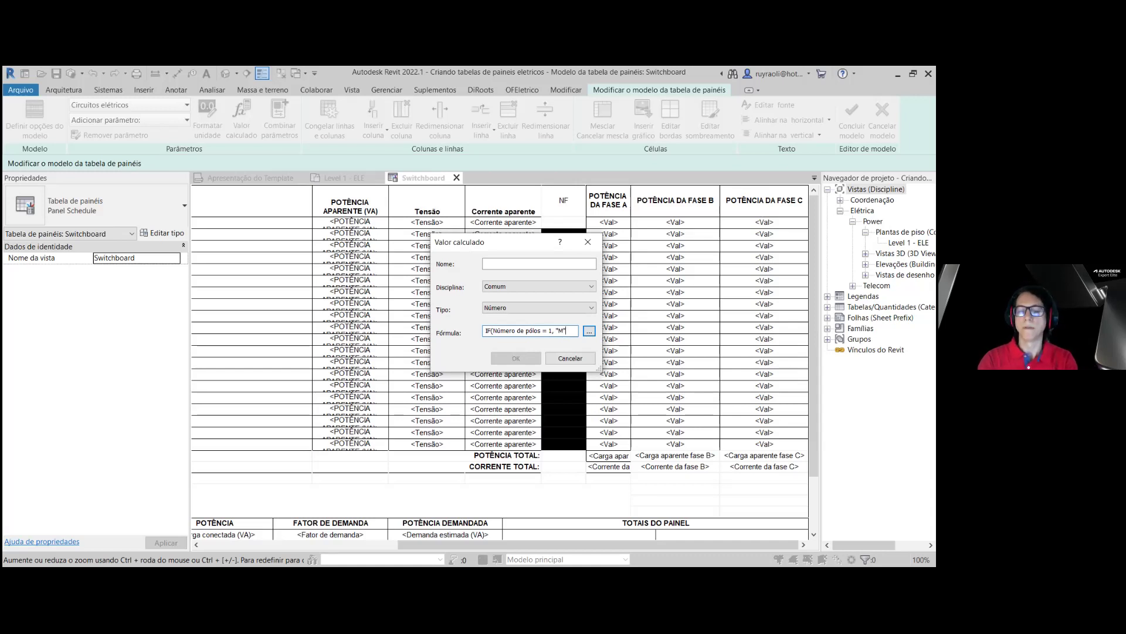
text(, IF()
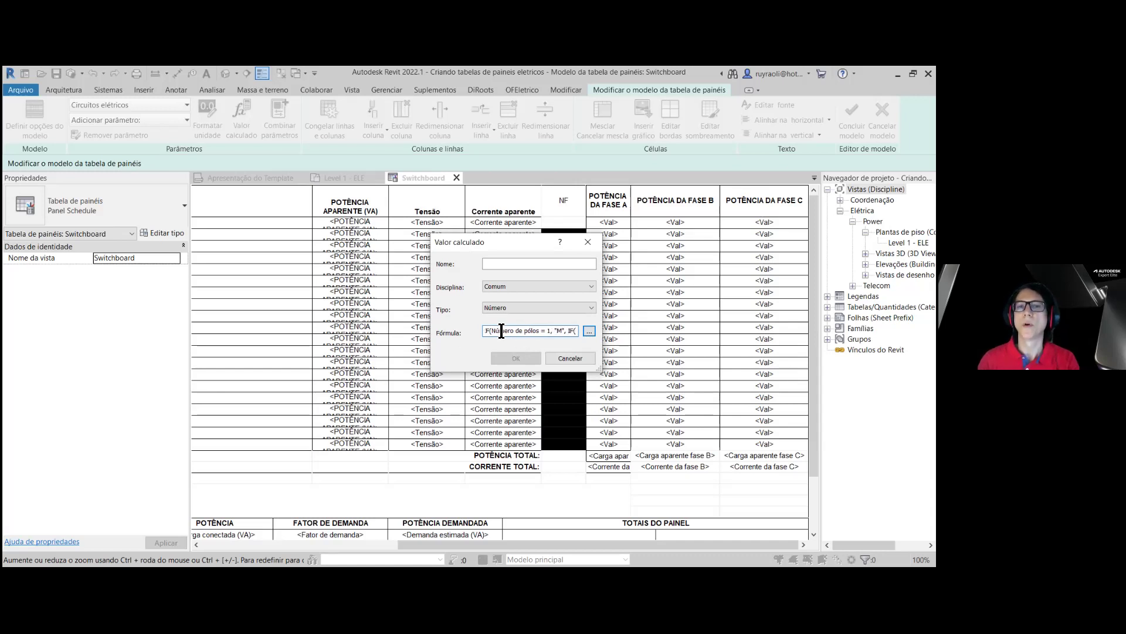
click(589, 331)
drag(751, 274, 756, 334)
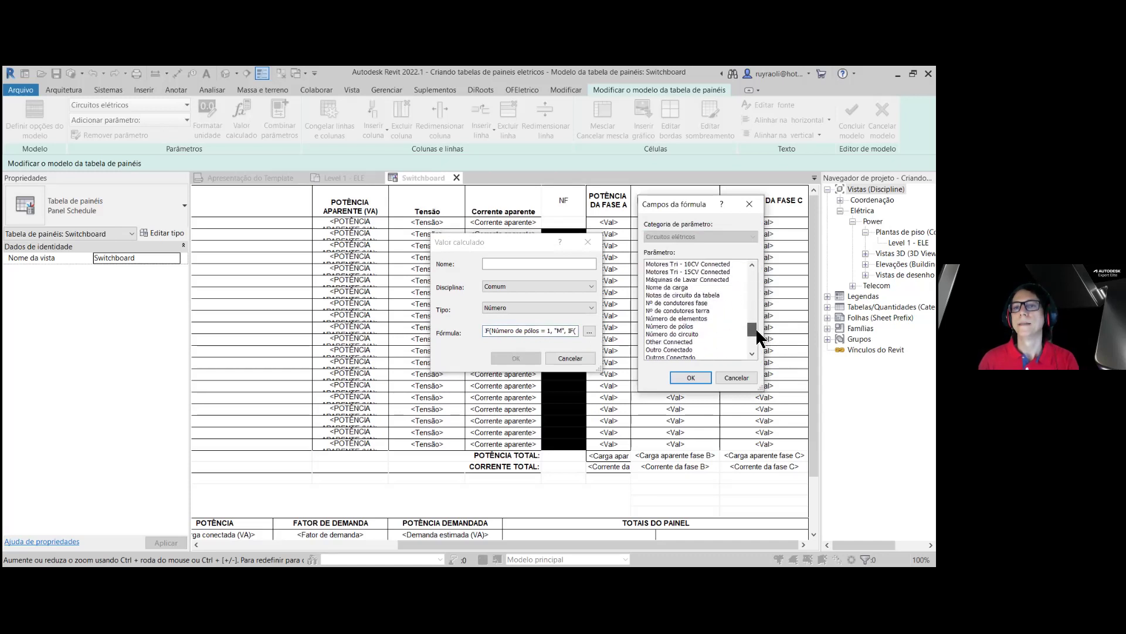
click(680, 326)
click(691, 378)
text(= 2)
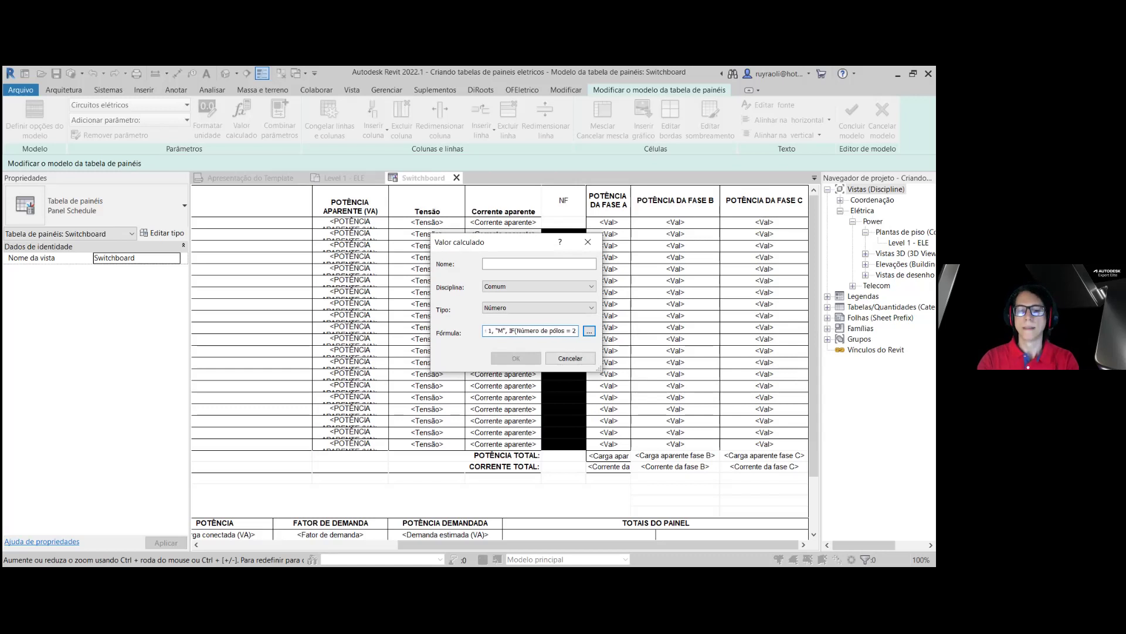
text(, "B", )
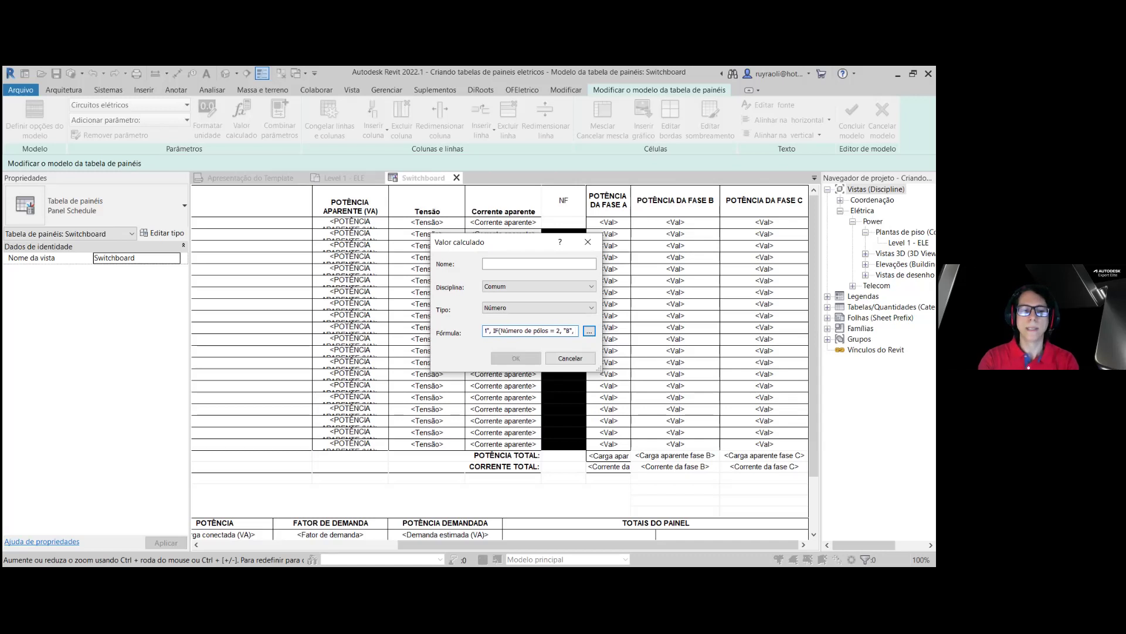
text("T")
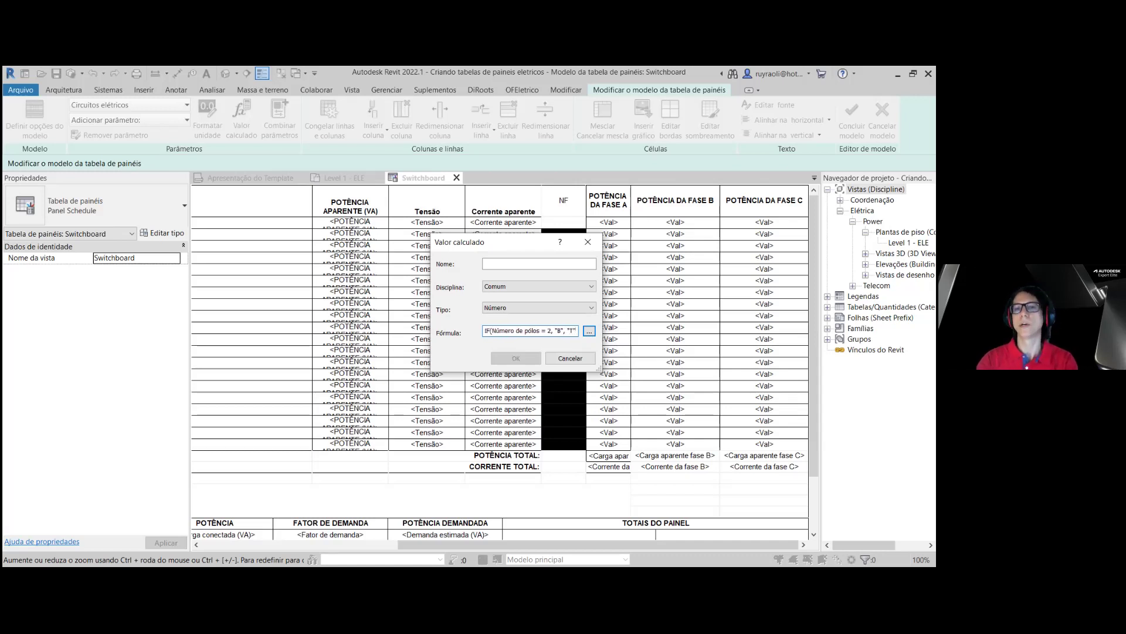
text()))
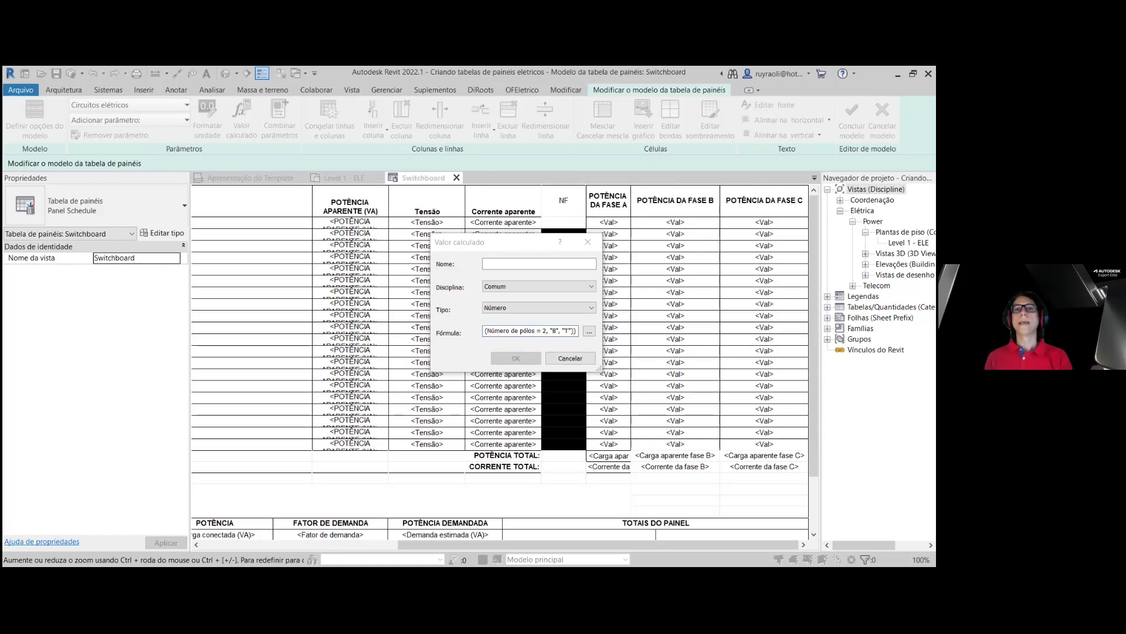
- Name the calculated value NF, set its type to Texto, and confirm
click(520, 265)
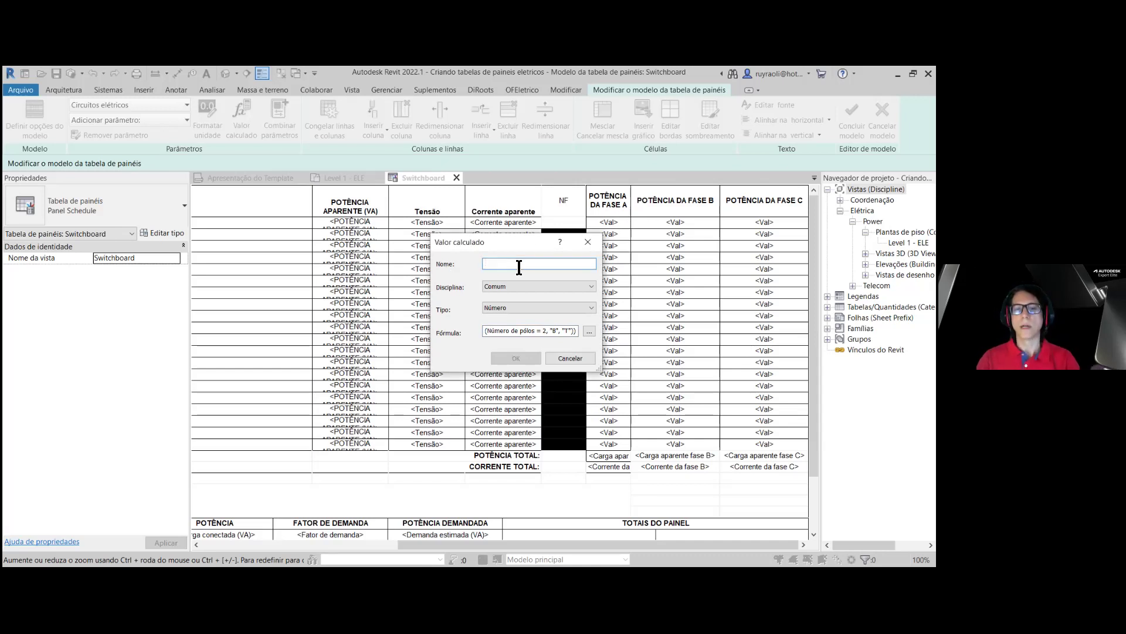
text(NF)
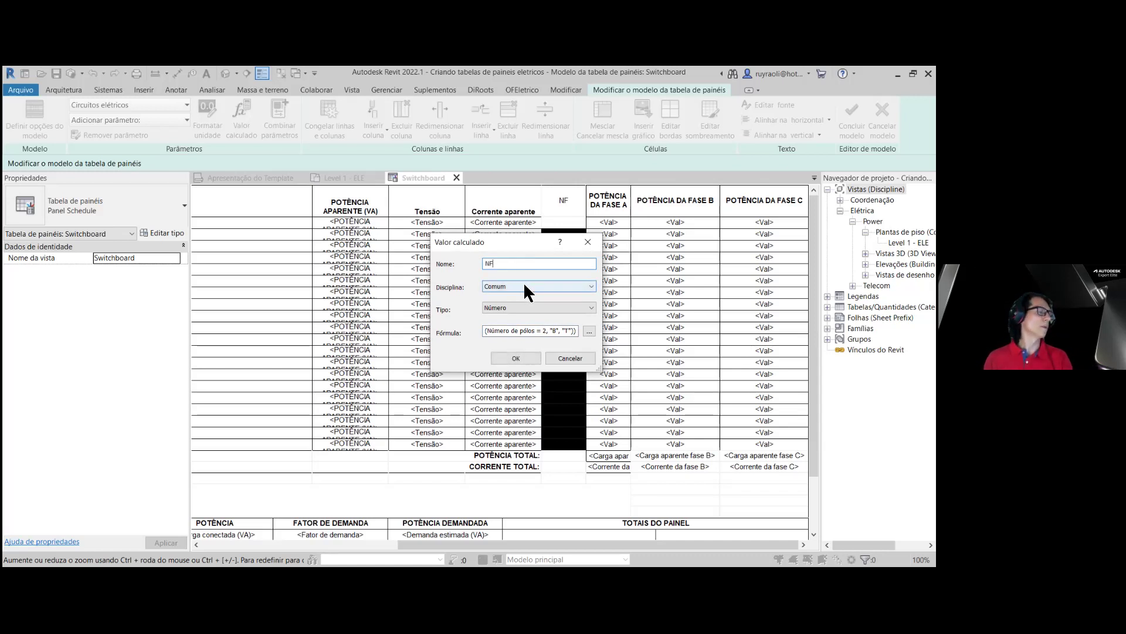
click(515, 308)
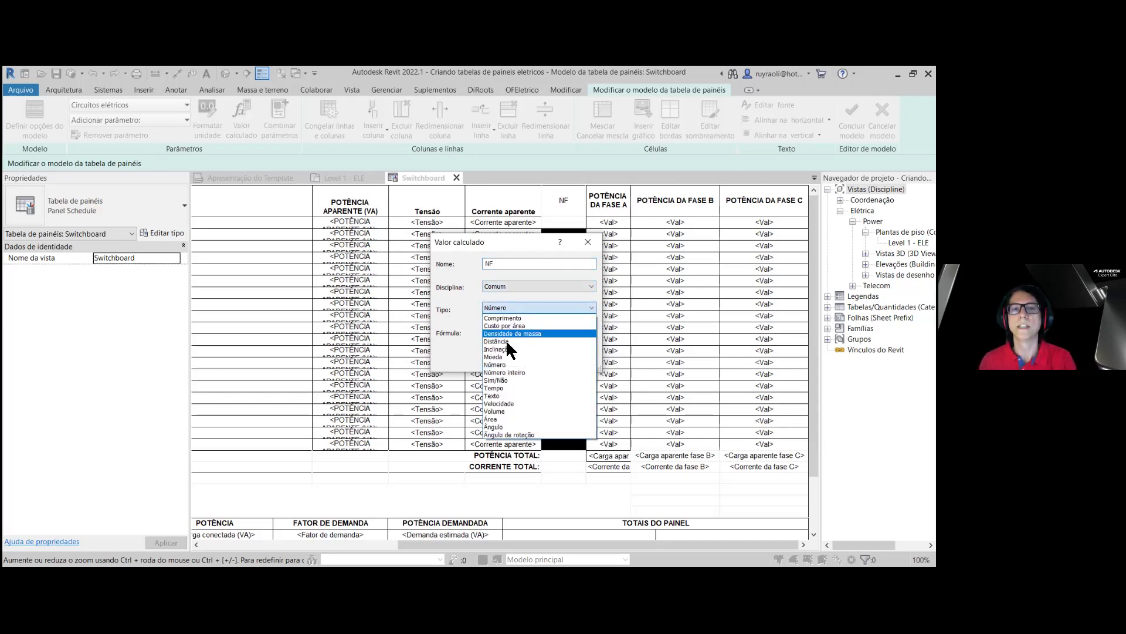
click(496, 395)
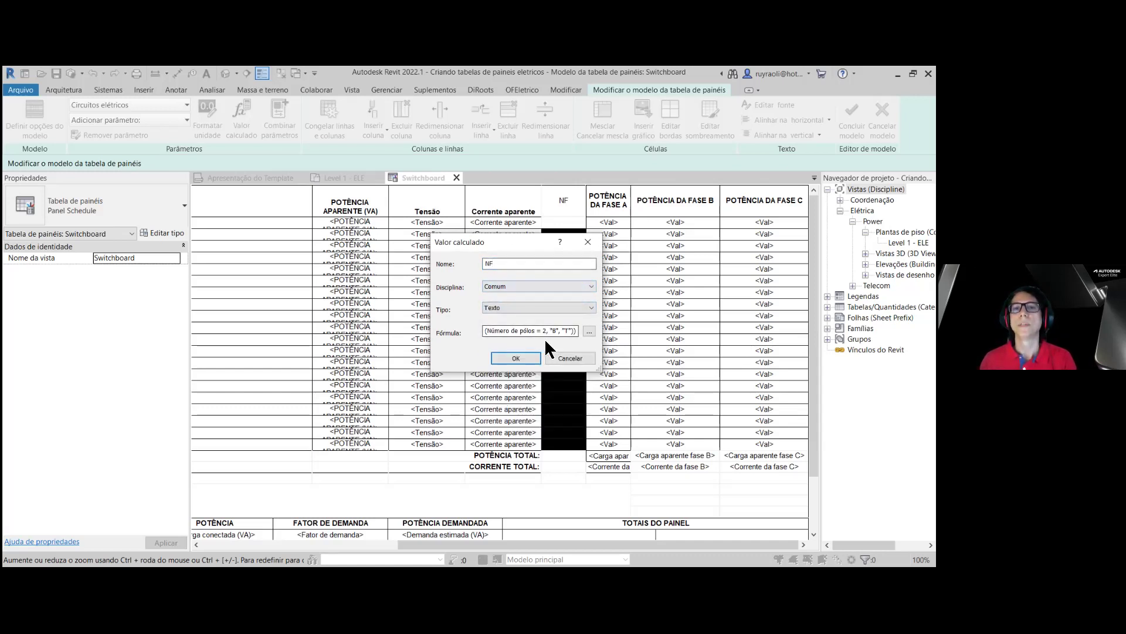
click(517, 358)
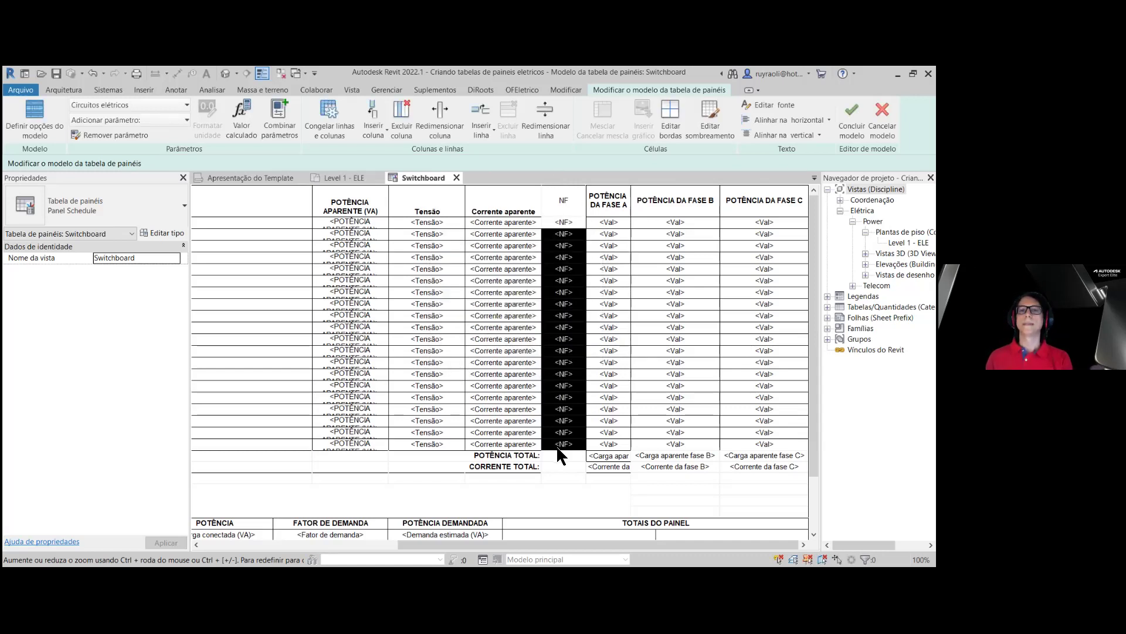
- Insert a column headed SEÇÃO DO CIRCUITO between NF and phase A, widened to fit
click(610, 223)
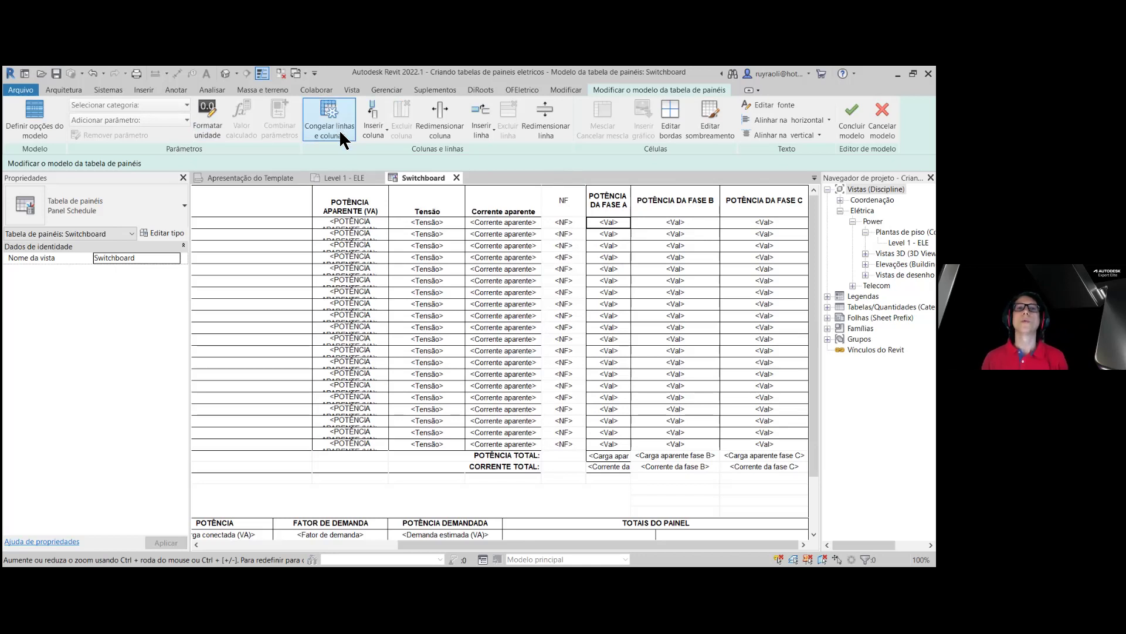
click(373, 131)
click(406, 155)
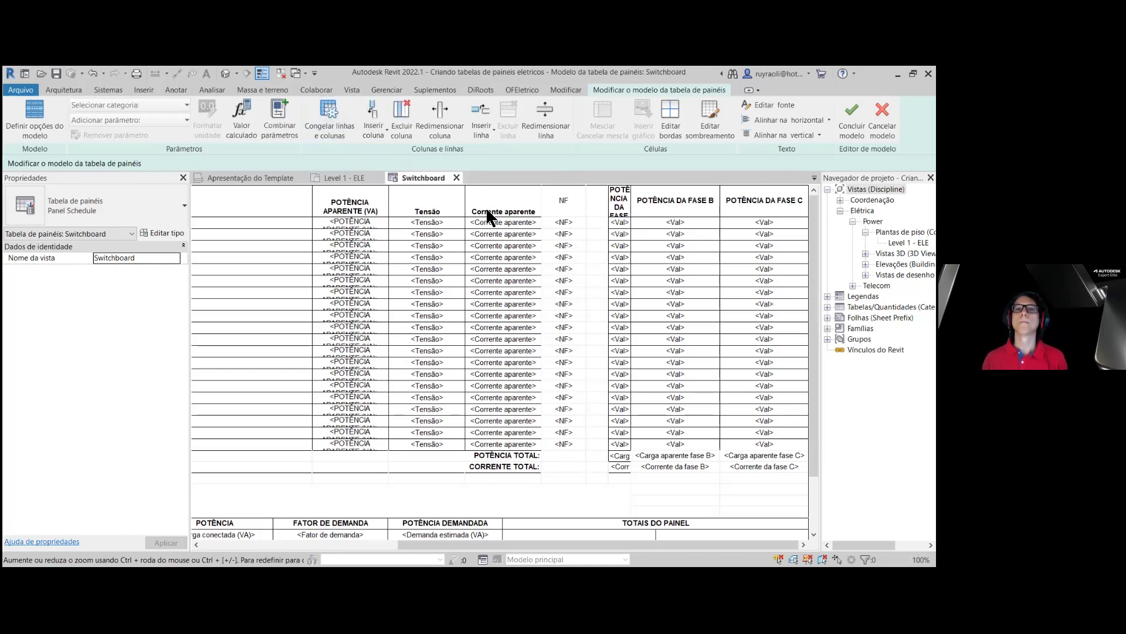
click(599, 204)
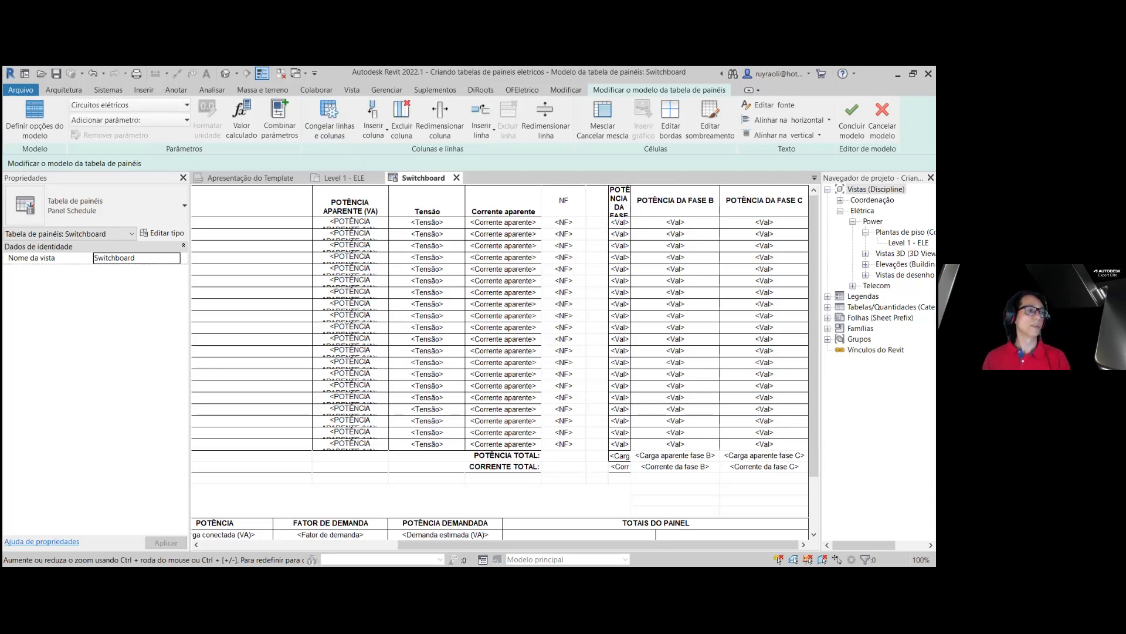
click(591, 203)
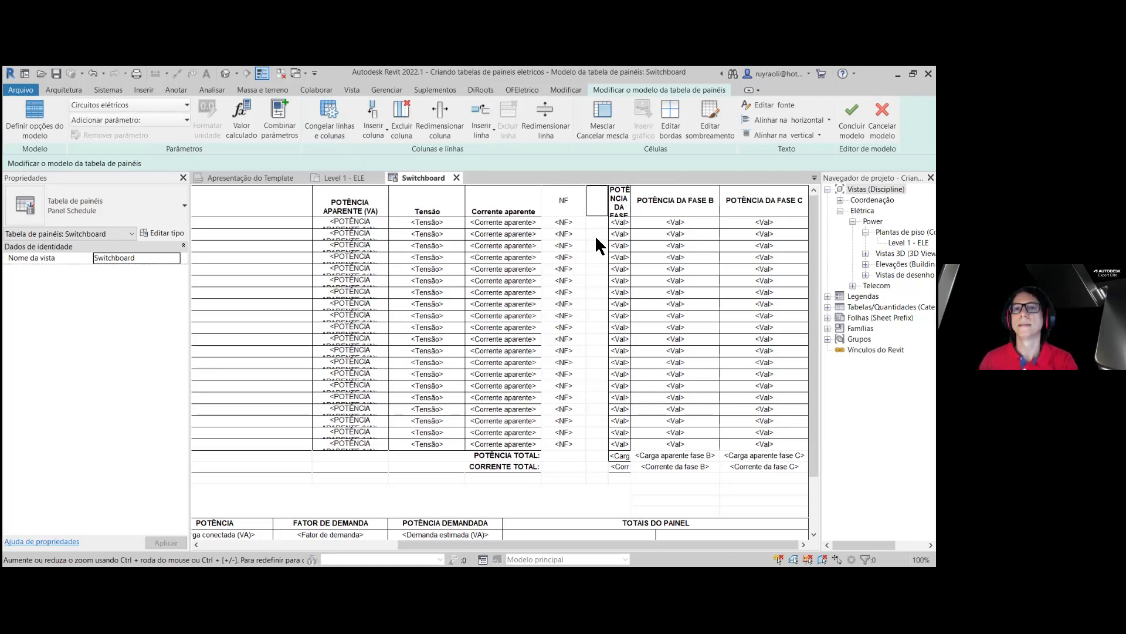
click(596, 203)
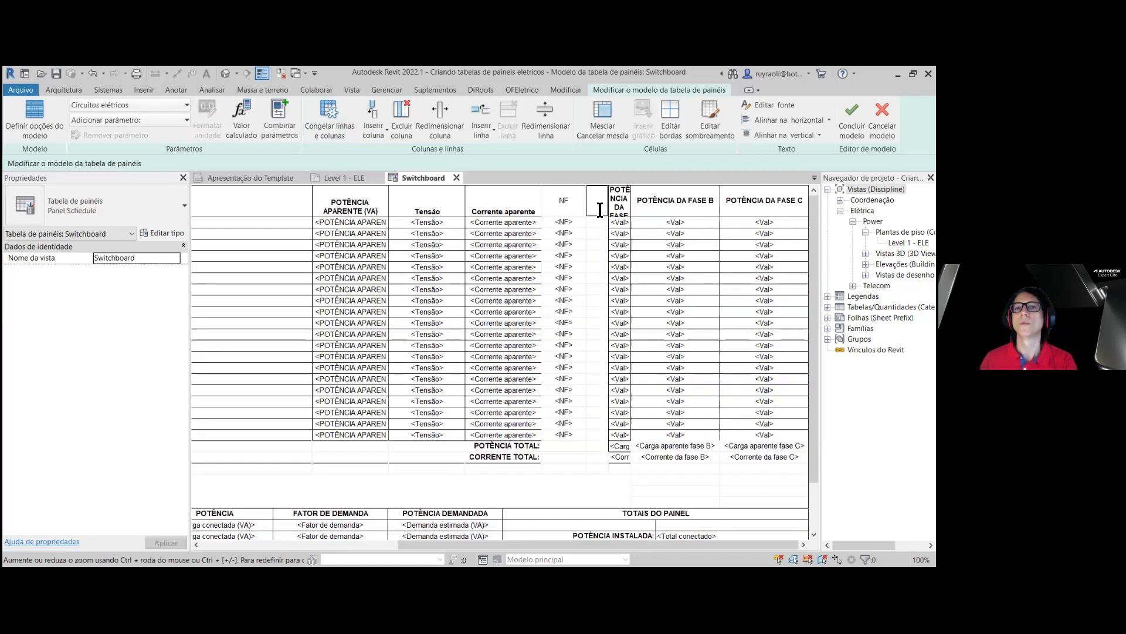
text(SEÇ)
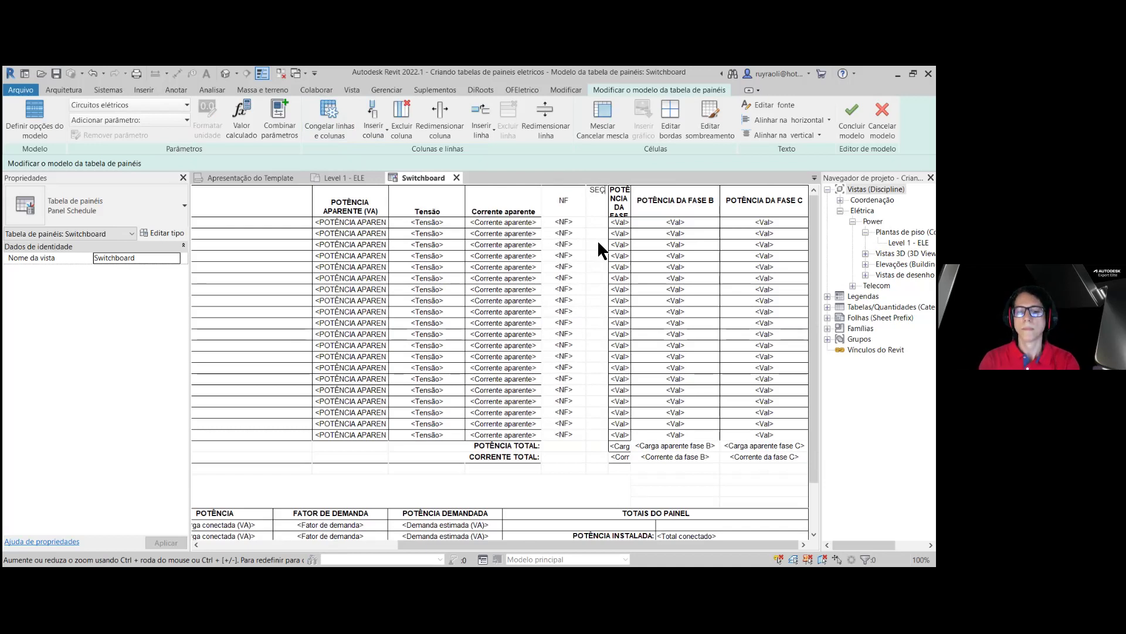
text(ÃO DO C)
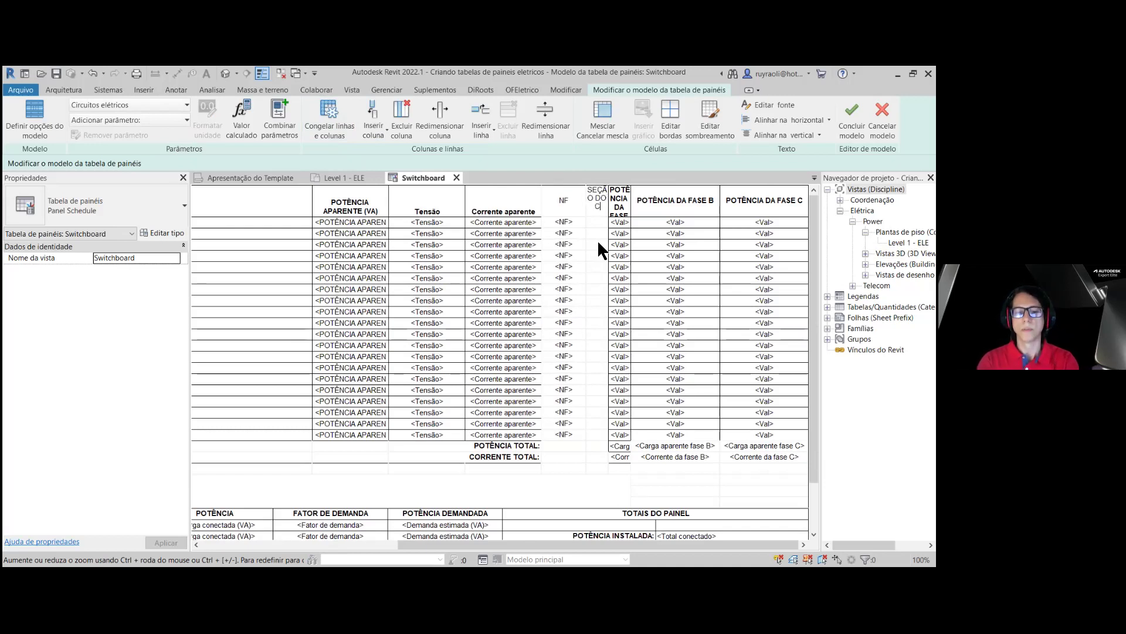
text(IRCUITO)
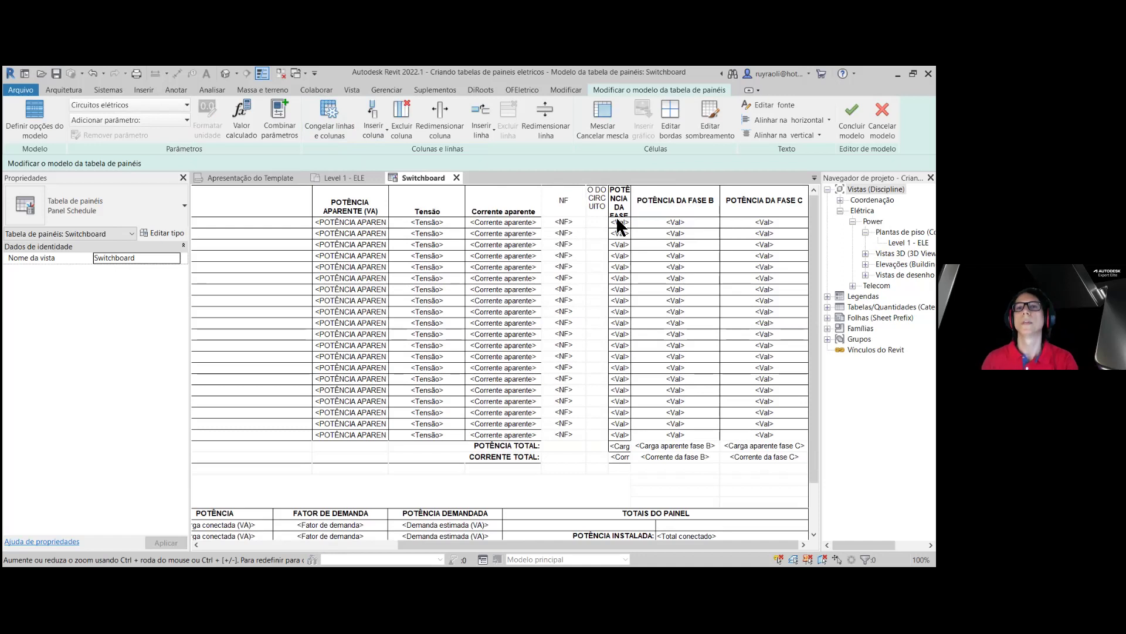
mouse_move(612, 195)
mouse_down()
mouse_move(630, 197)
mouse_move(579, 202)
mouse_move(613, 433)
mouse_up()
- Fill the new column's data cell with the Seção do Circuito parameter
click(603, 222)
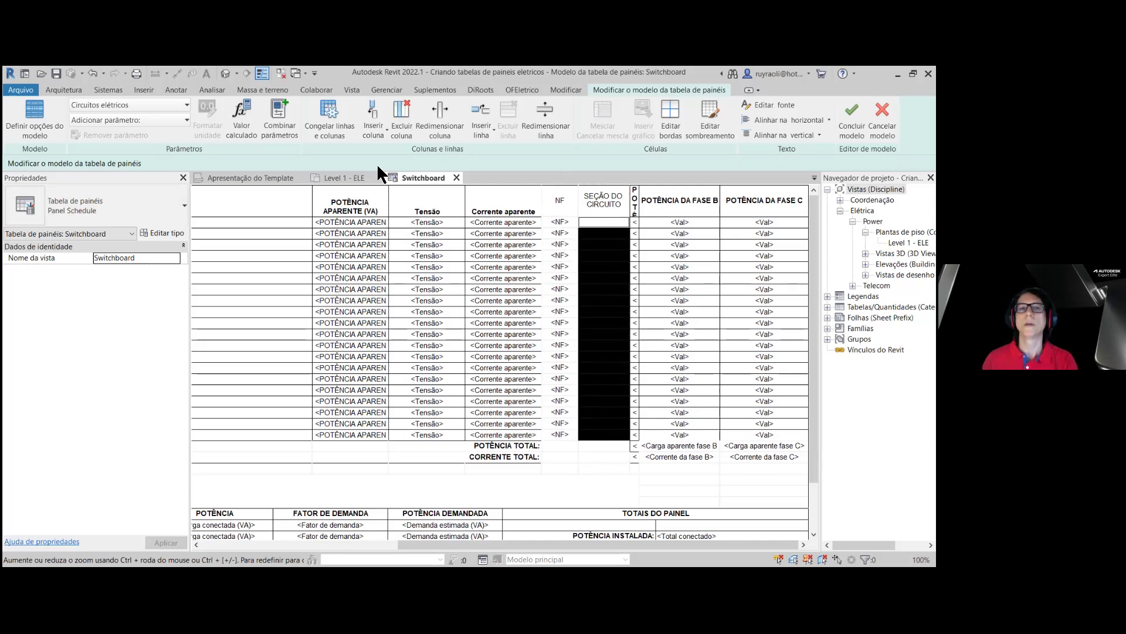
click(187, 120)
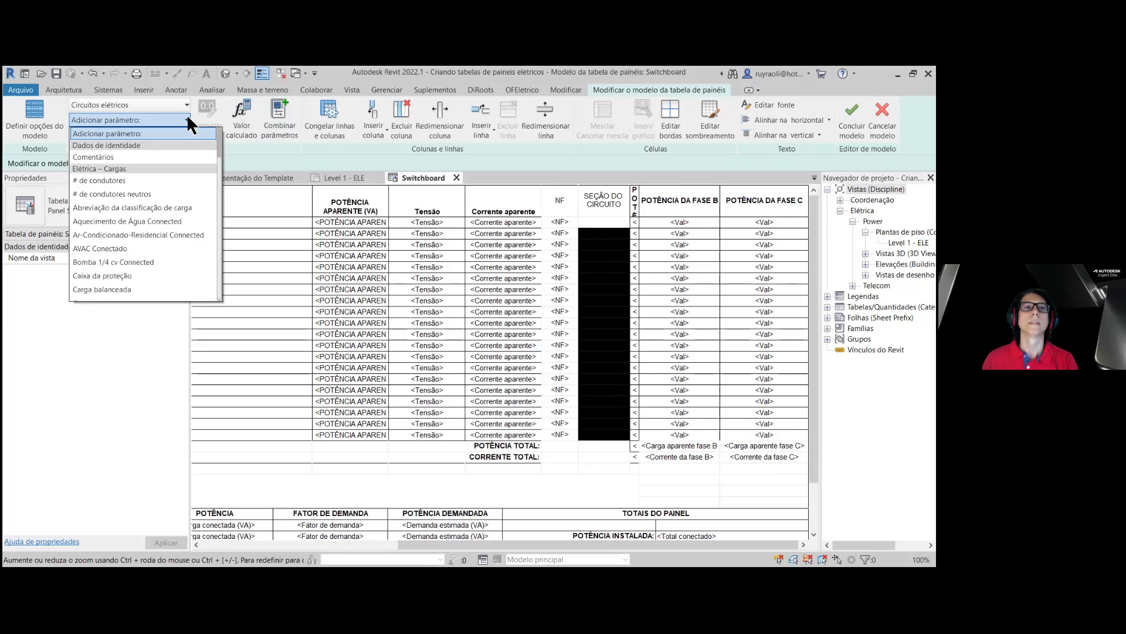
scroll(117, 220, down, 2)
scroll(123, 226, down, 2)
scroll(123, 225, down, 3)
scroll(126, 224, down, 2)
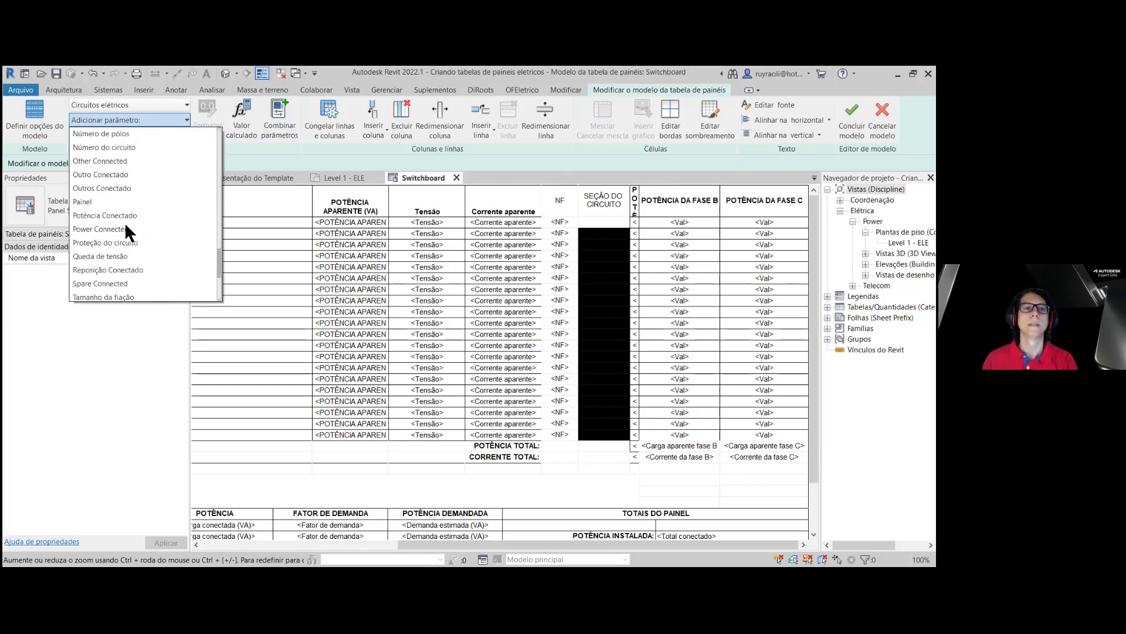
scroll(163, 234, down, 2)
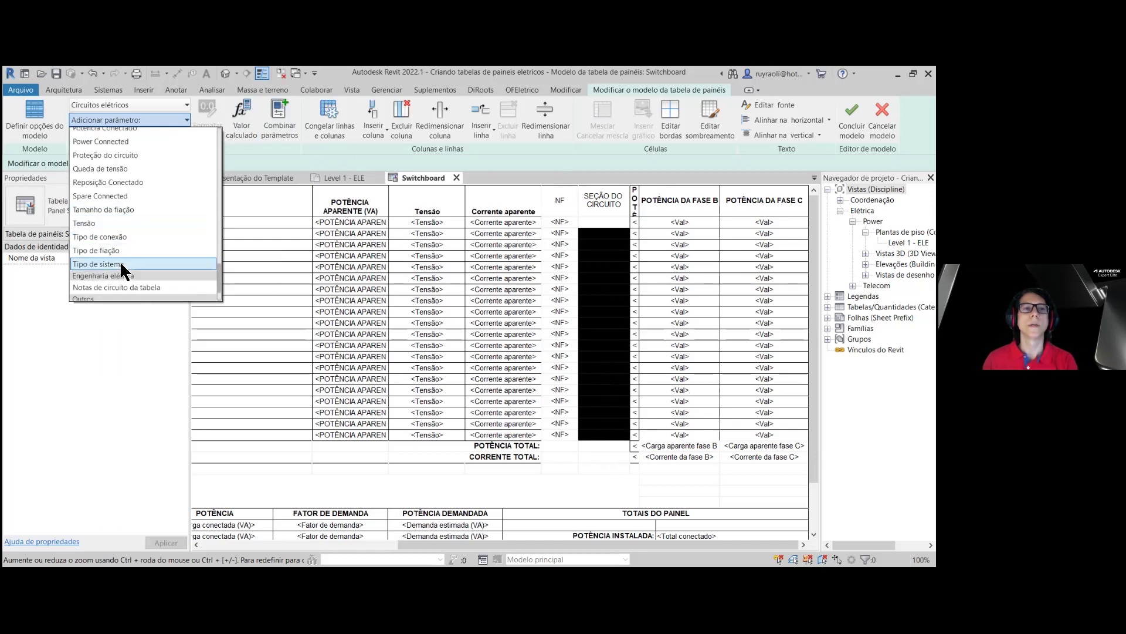
scroll(125, 255, down, 1)
click(118, 281)
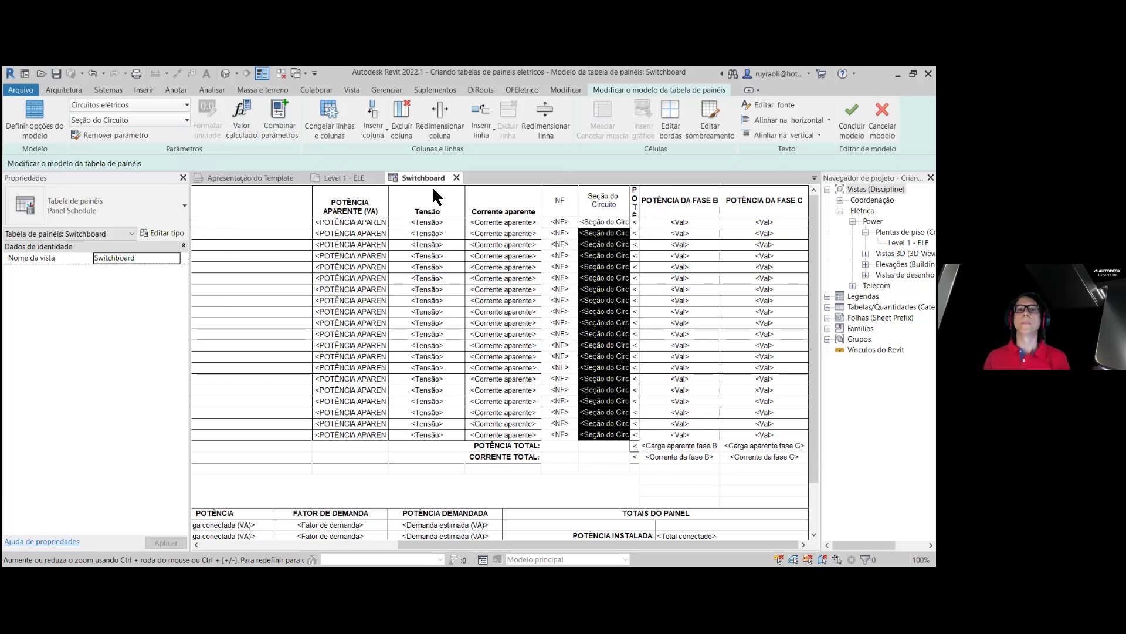
- Narrow the POTÊNCIA APARENTE, Tensão, Corrente aparente and NF columns so POTÊNCIA DA FASE A shows
drag(312, 202, 240, 202)
drag(393, 195, 330, 194)
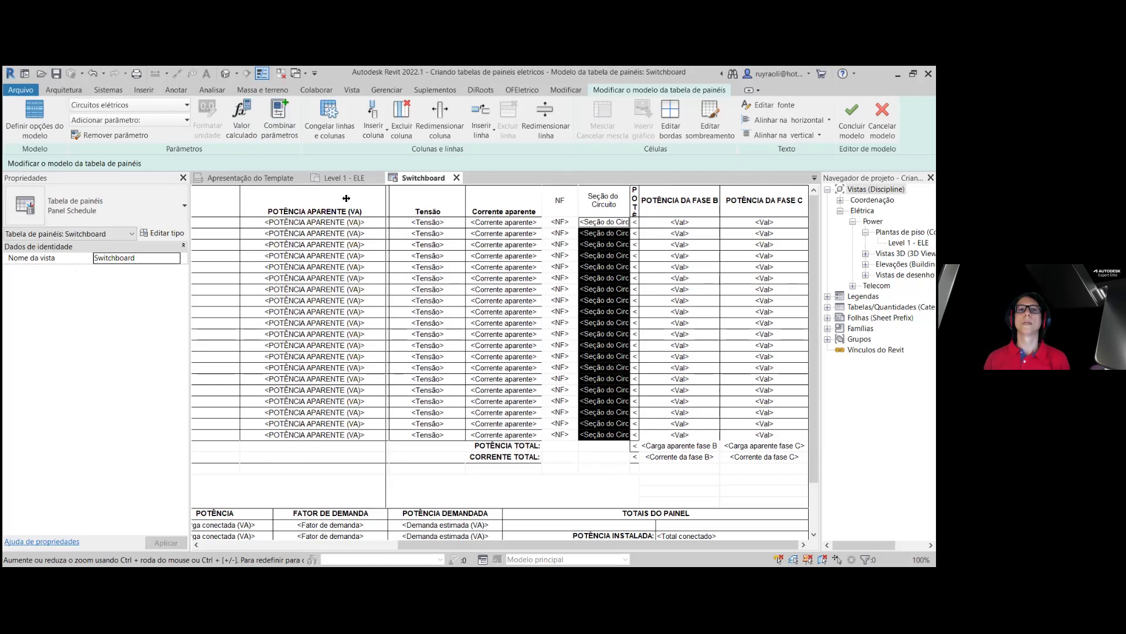
drag(448, 198, 403, 198)
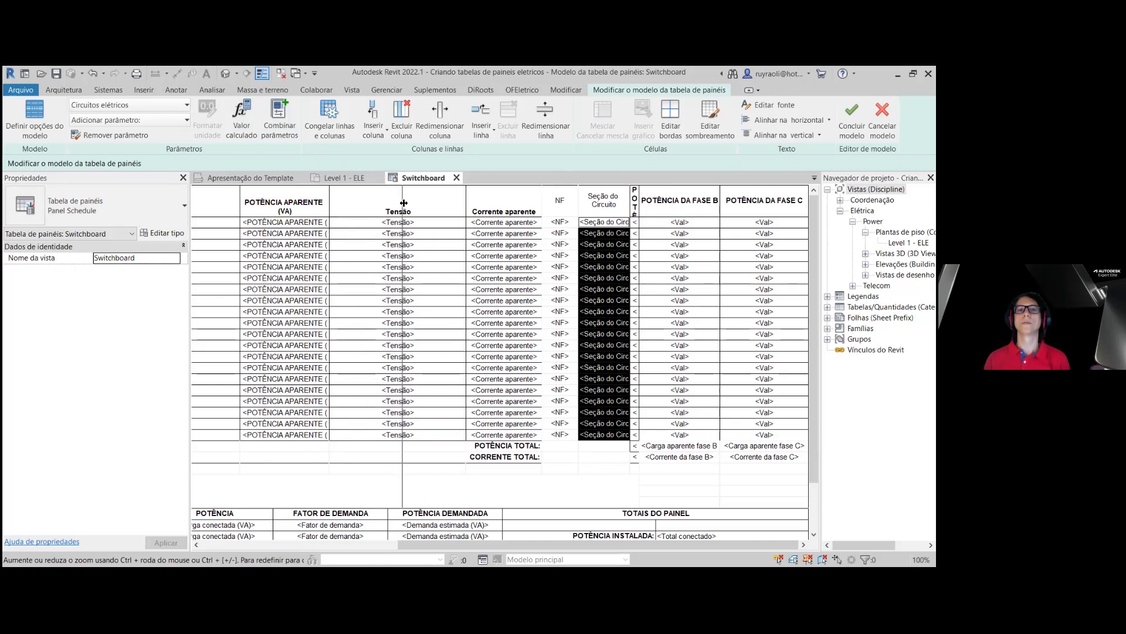
drag(543, 199, 488, 200)
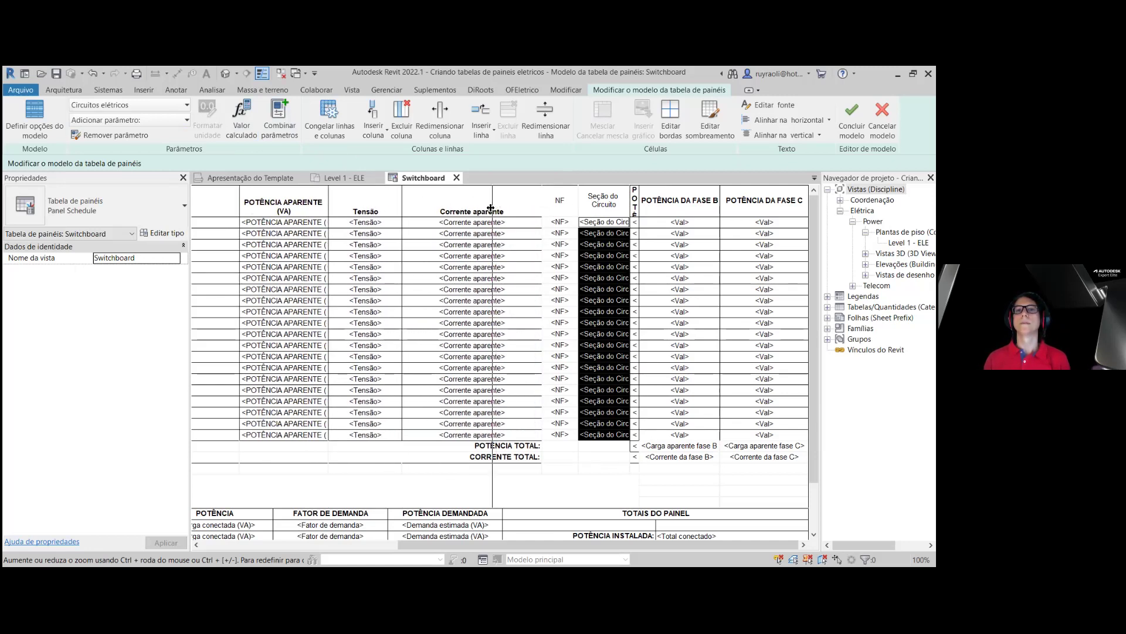
drag(578, 200, 538, 203)
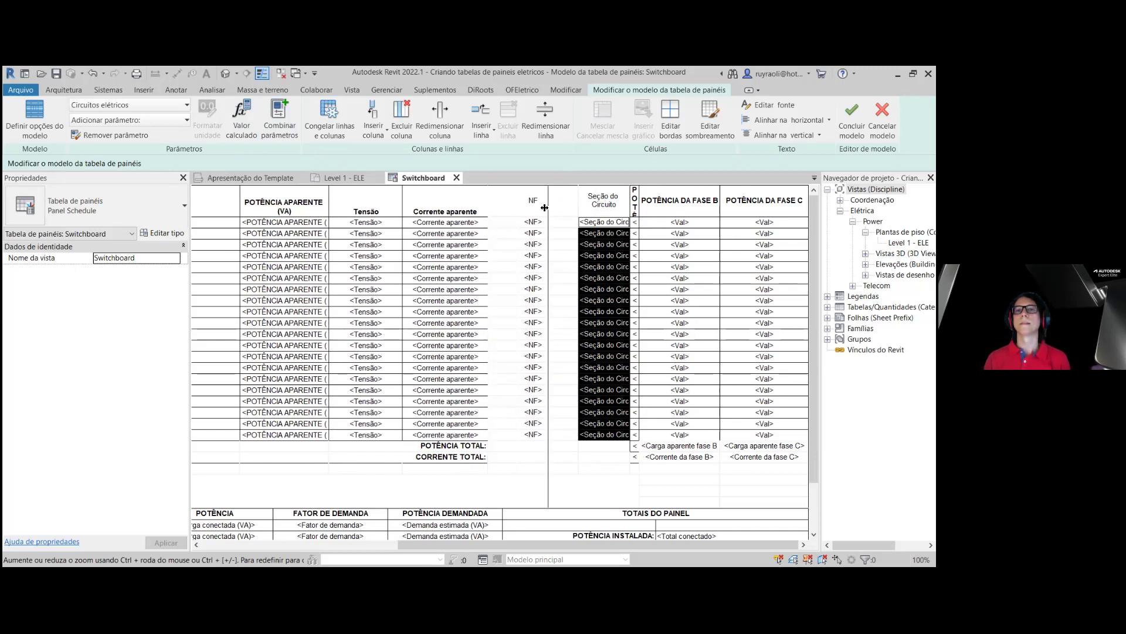
mouse_move(630, 200)
mouse_down()
mouse_move(586, 200)
mouse_move(646, 205)
mouse_up()
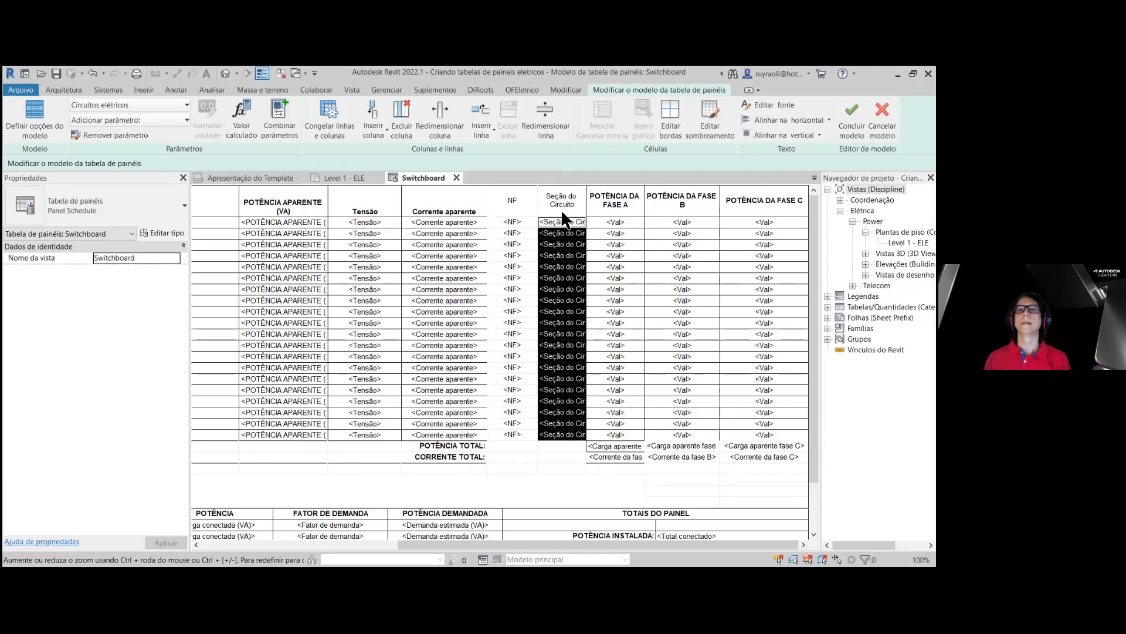
click(606, 221)
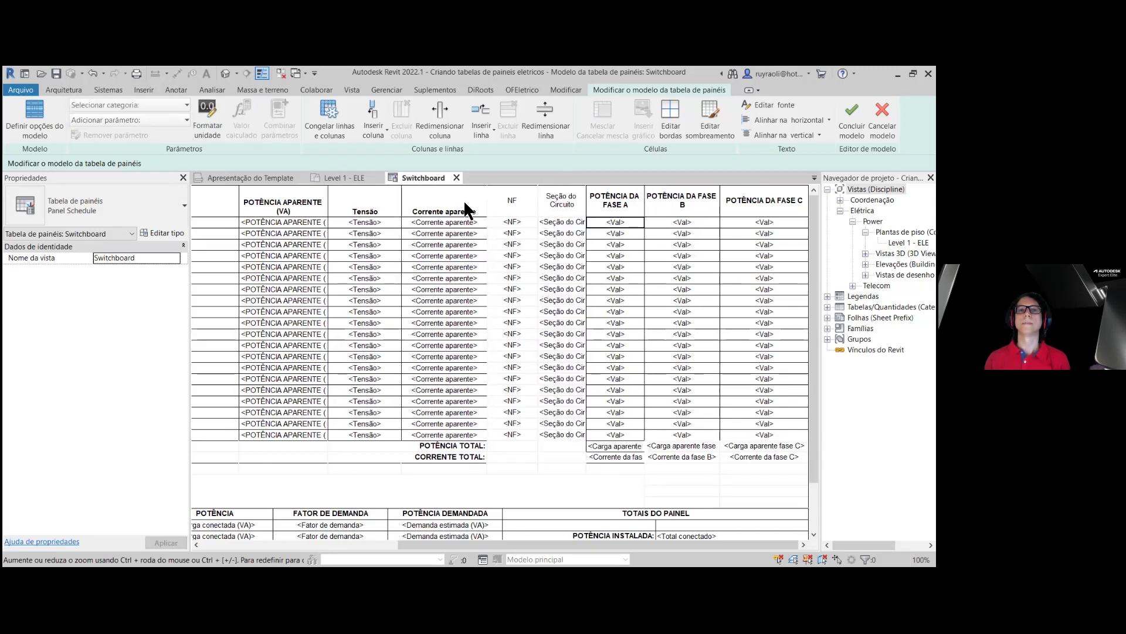
drag(487, 202, 456, 202)
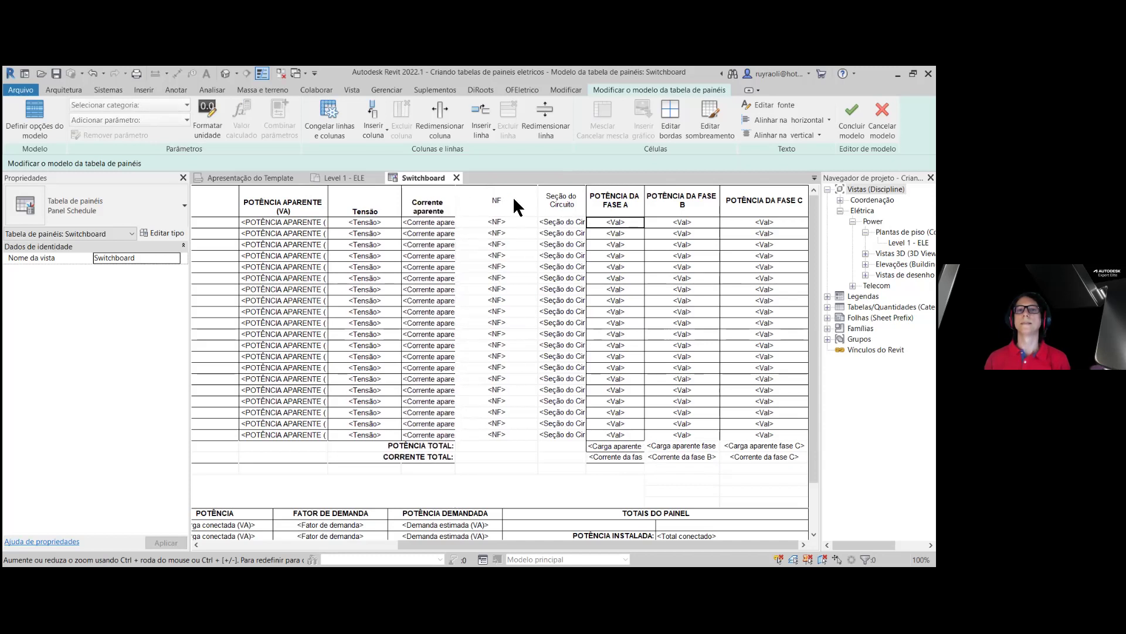
drag(538, 196, 500, 196)
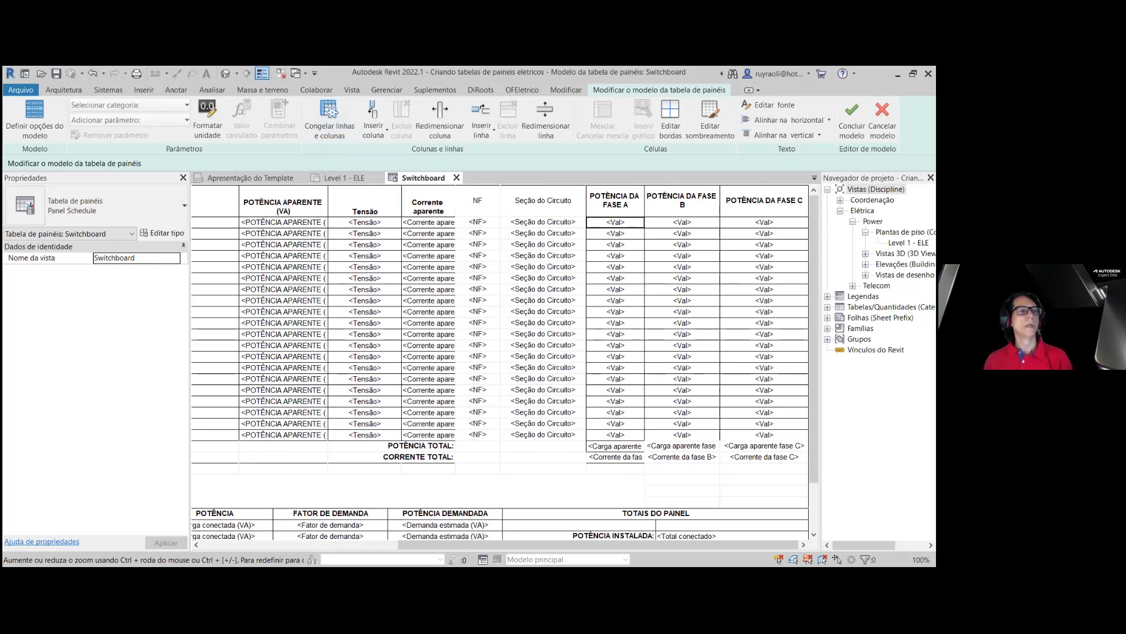
key(Escape)
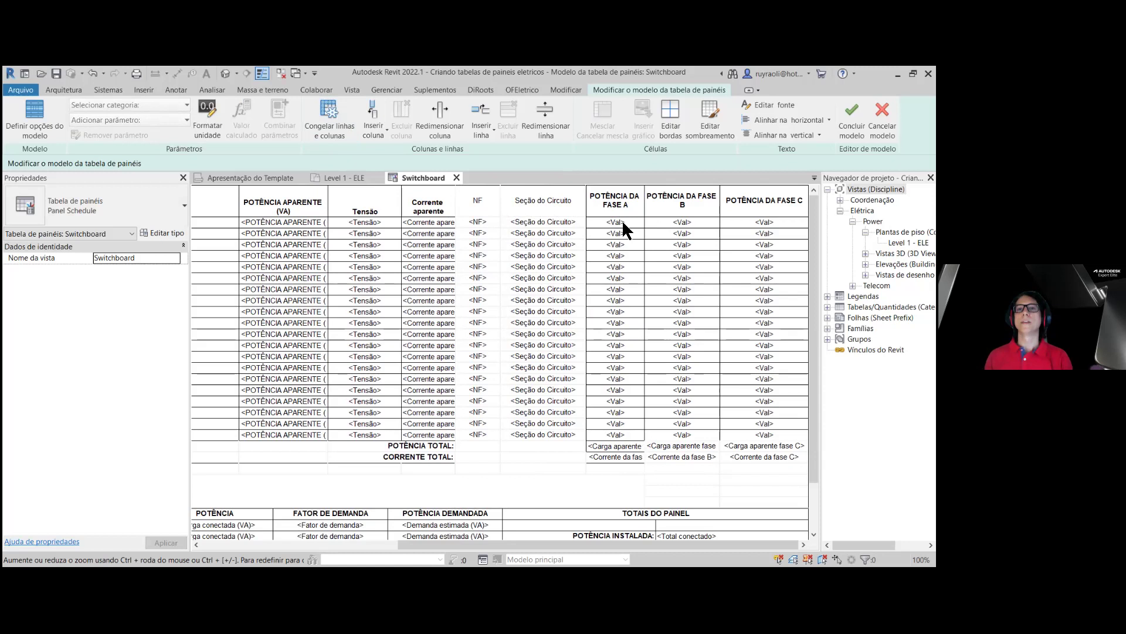
- Insert a column left of FASE A headed DISJUNTOR, widened to fit its title
click(373, 131)
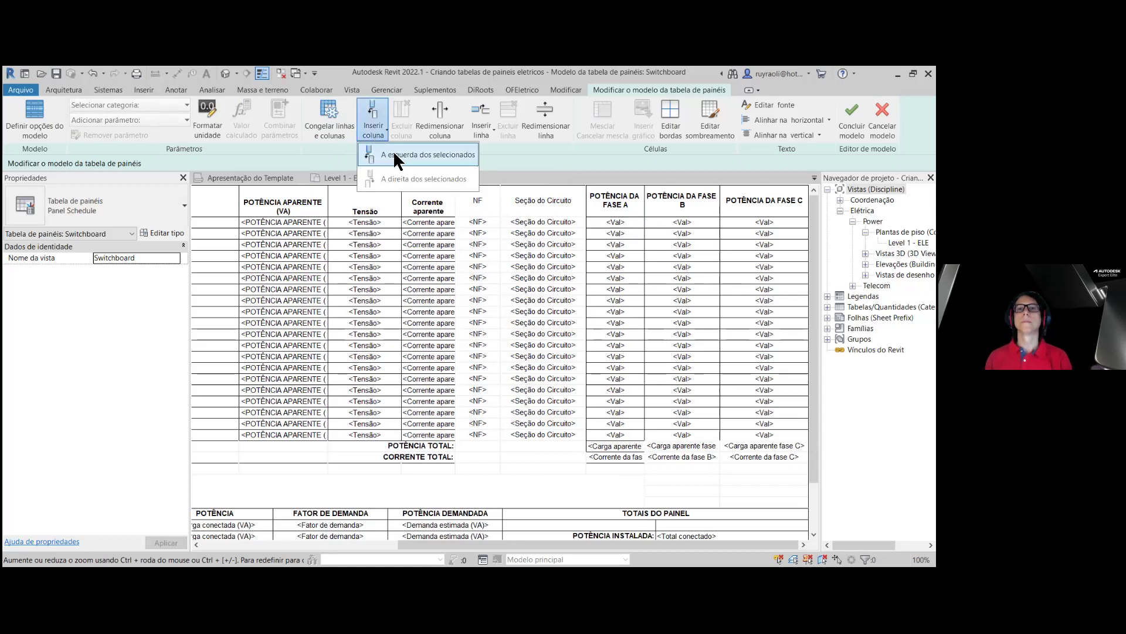
click(393, 151)
click(600, 210)
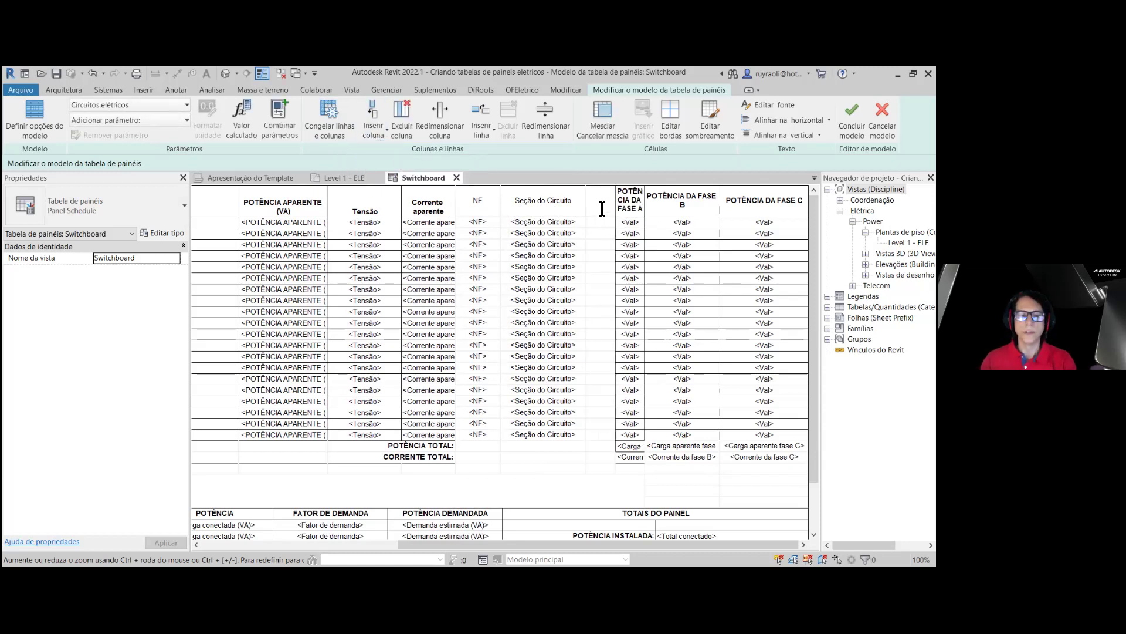
text(DISJUNTOR)
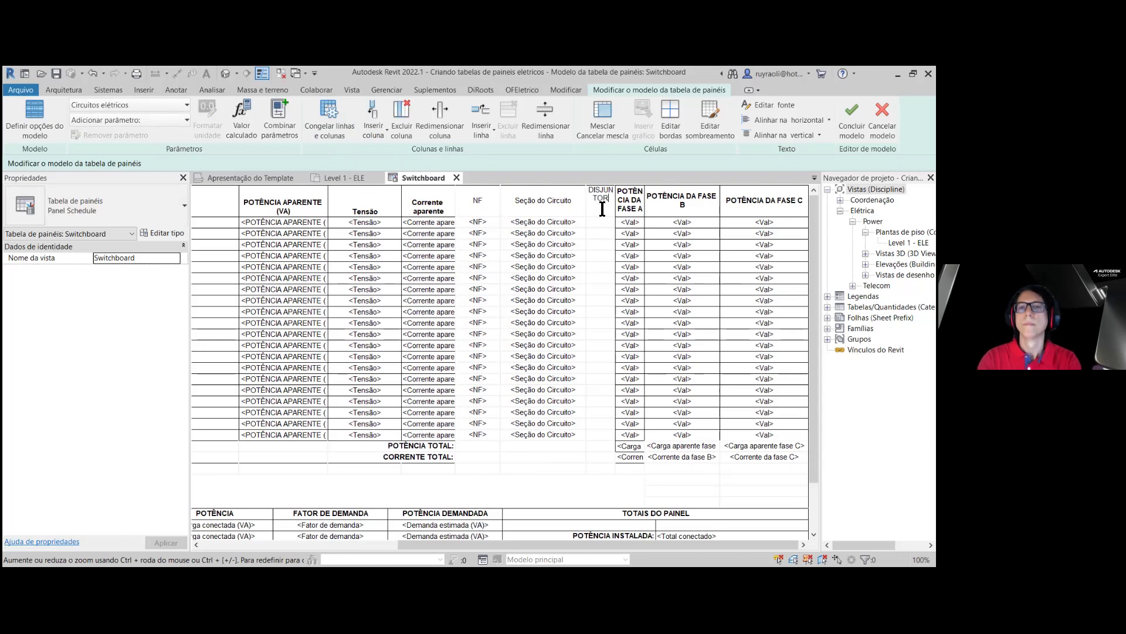
mouse_move(583, 196)
mouse_down()
mouse_move(557, 196)
mouse_move(592, 438)
mouse_up()
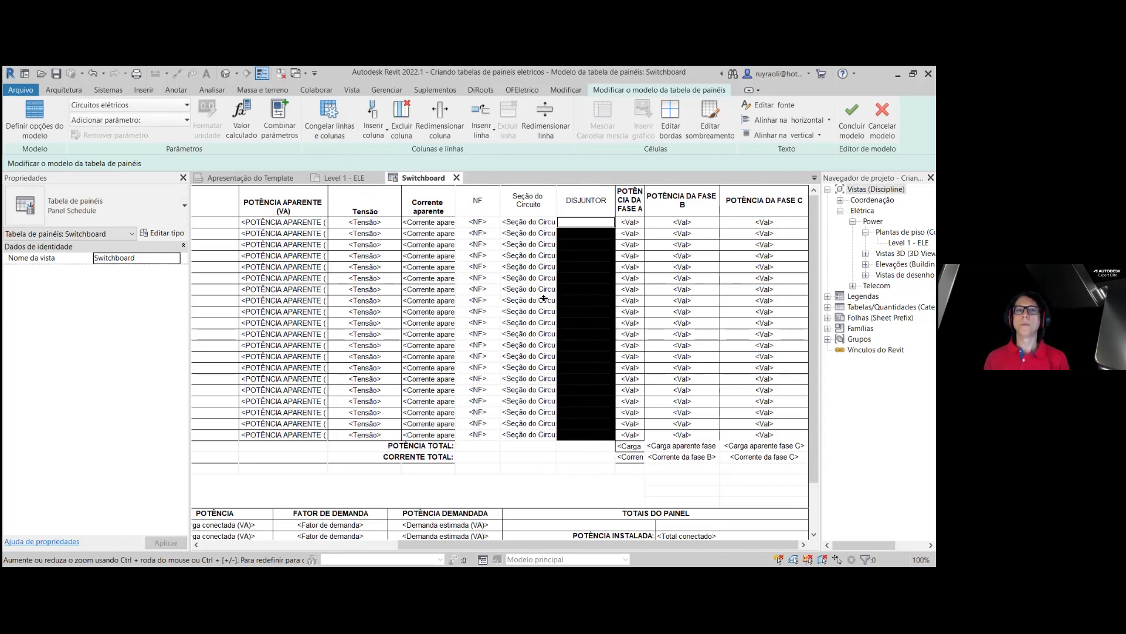
- Fill the DISJUNTOR column's cells with the Proteção do circuito parameter
click(184, 119)
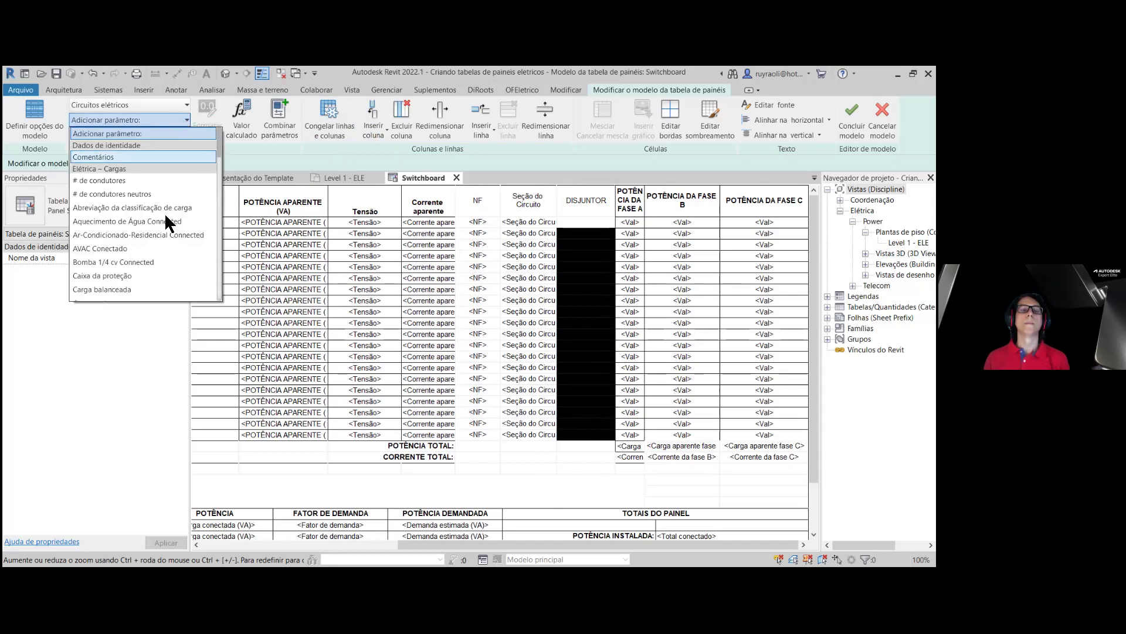
scroll(166, 219, down, 3)
scroll(166, 220, down, 3)
scroll(166, 219, down, 3)
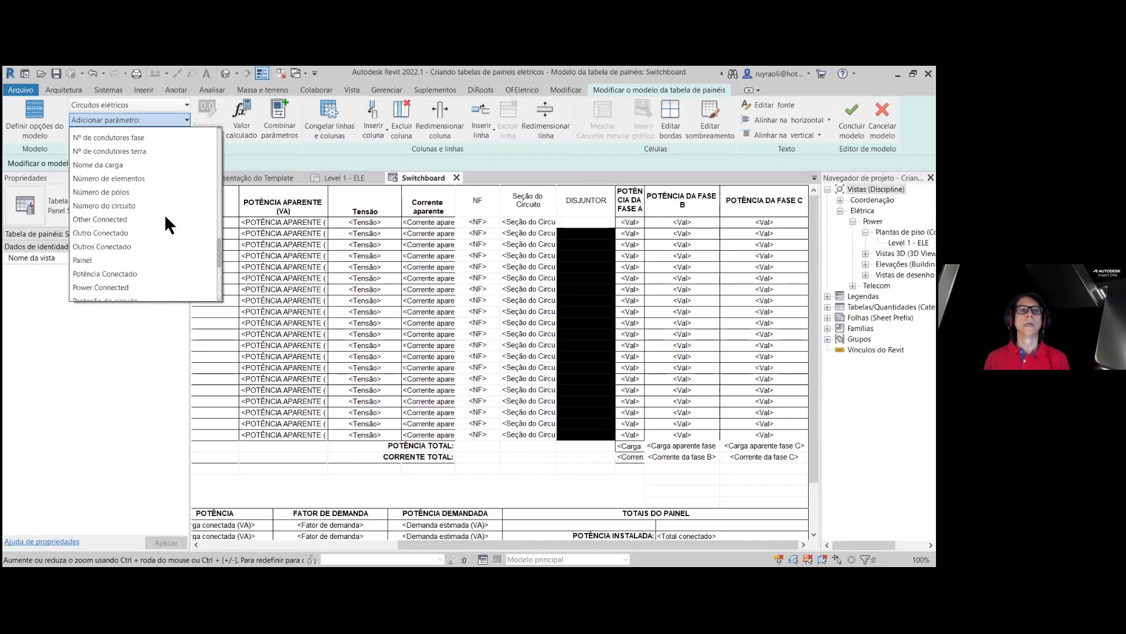
scroll(165, 218, down, 2)
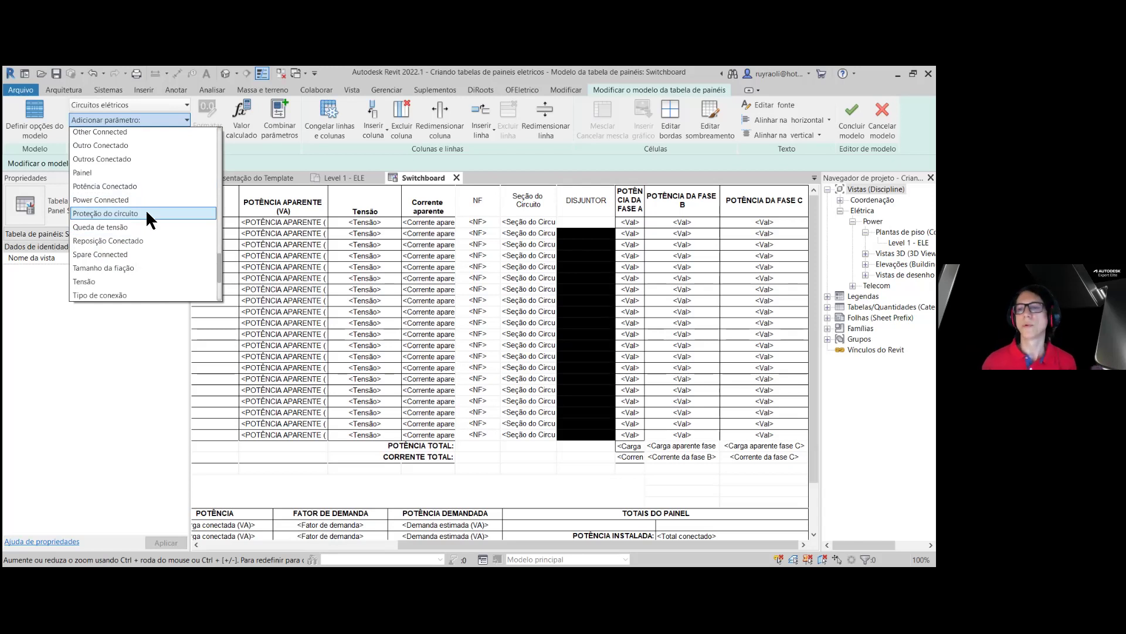
click(147, 214)
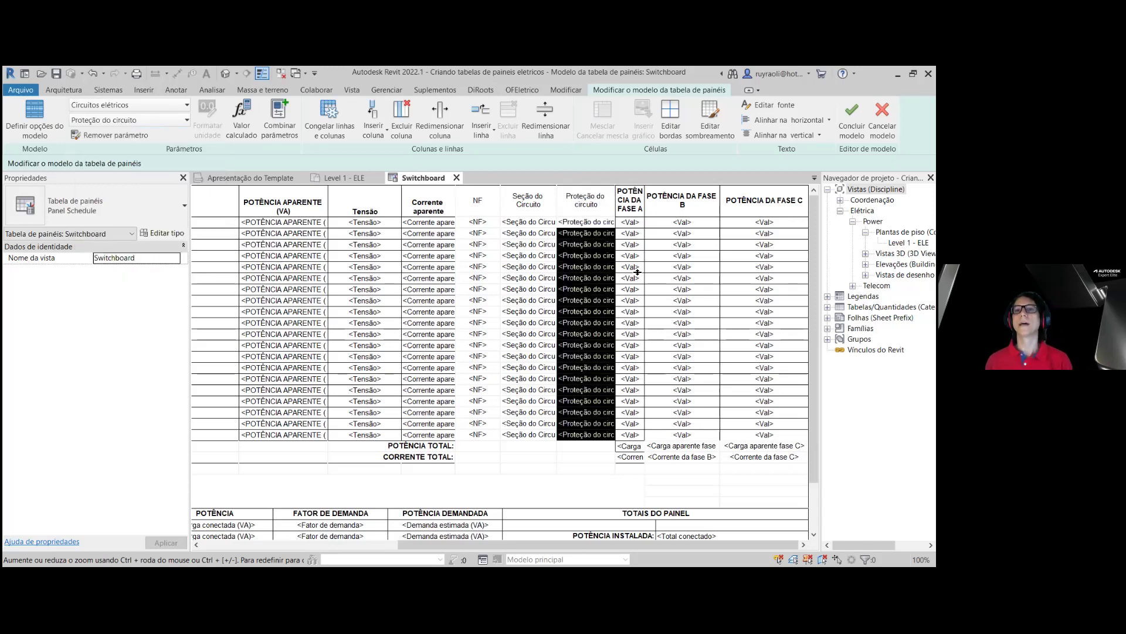
click(572, 470)
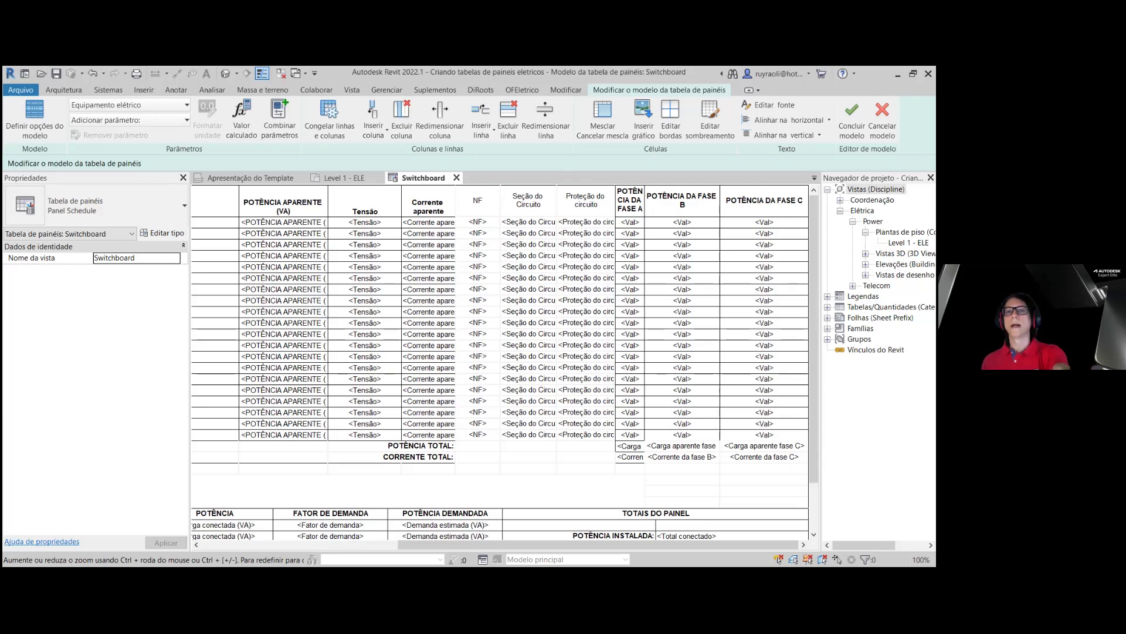
- Retitle the Tensão and Corrente aparente headers as TENSÃO (V) and CORRENTE APARENTE
click(374, 200)
text(TENSÃO)
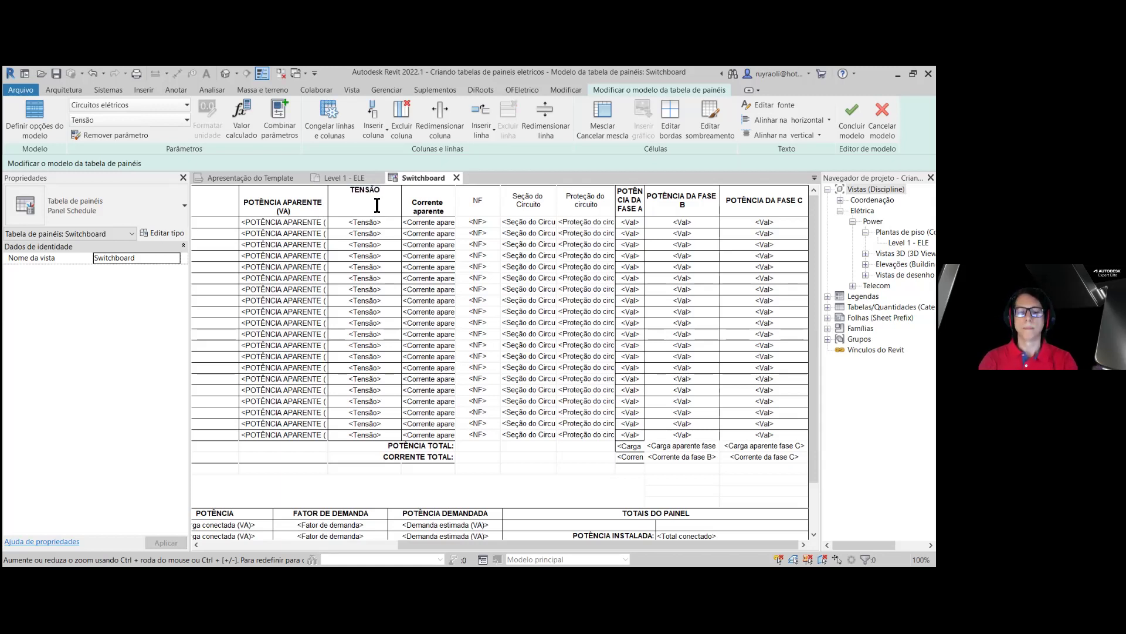
text( (V))
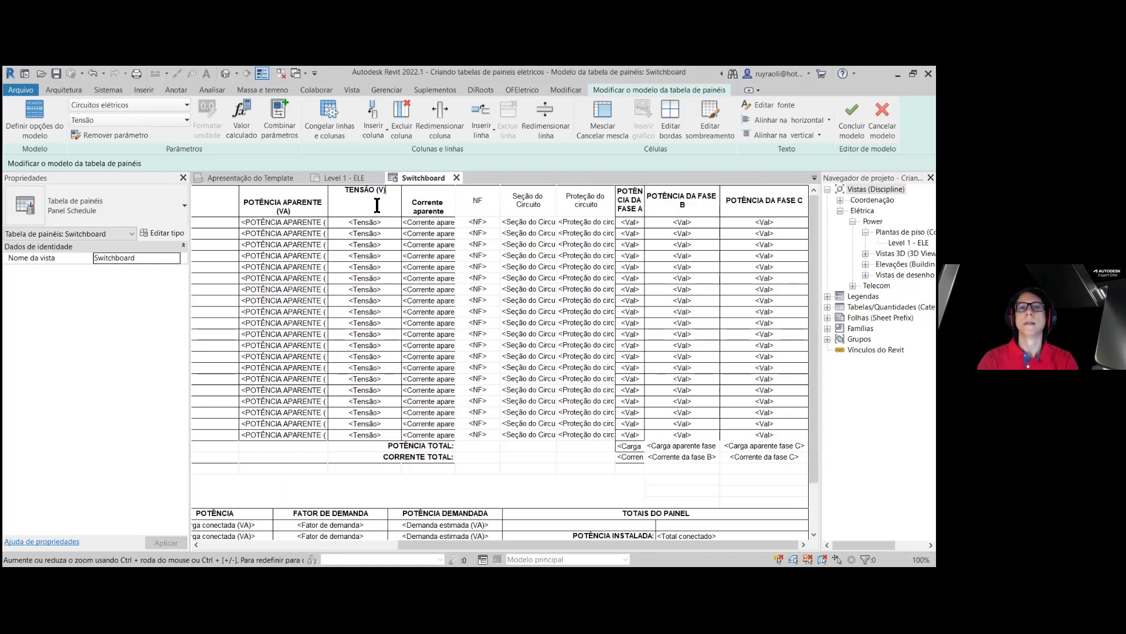
click(436, 206)
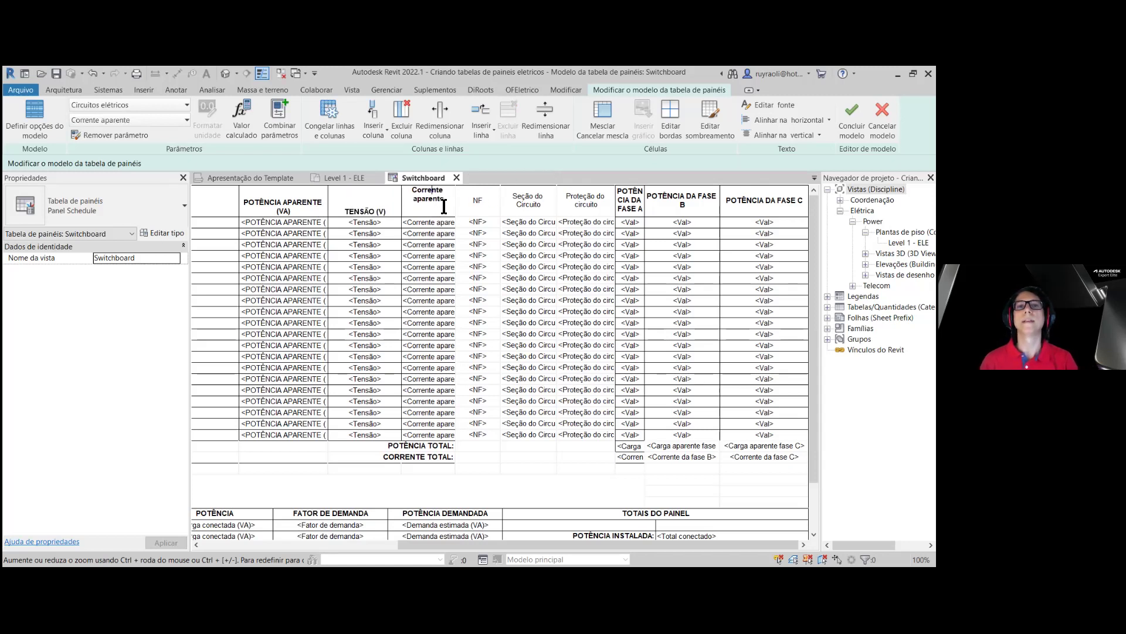
drag(418, 197, 445, 209)
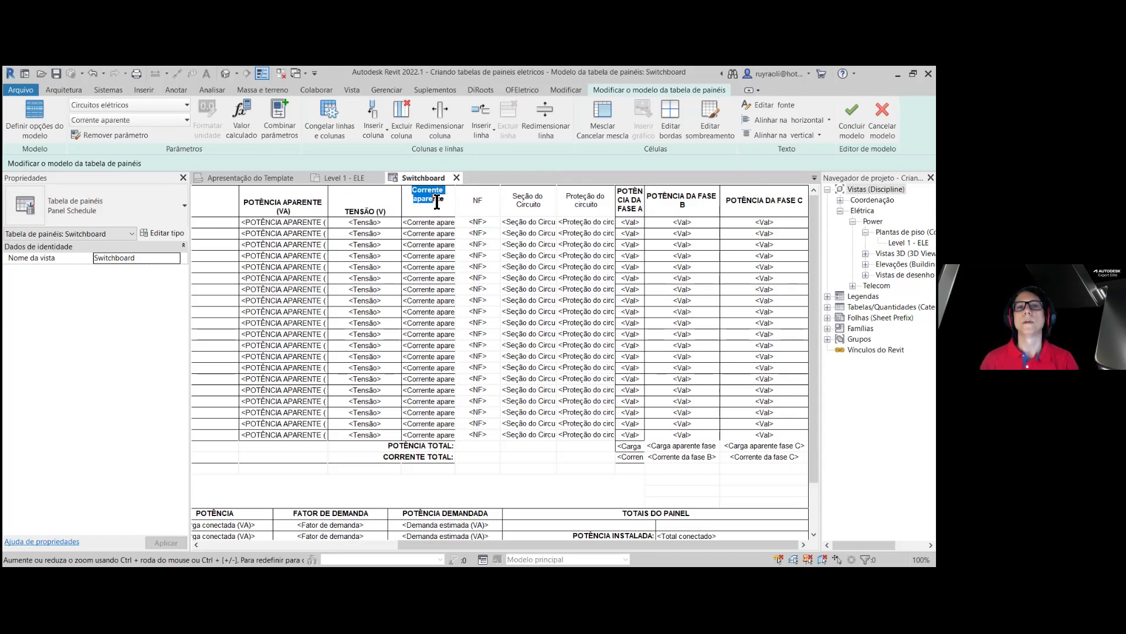
text(CO)
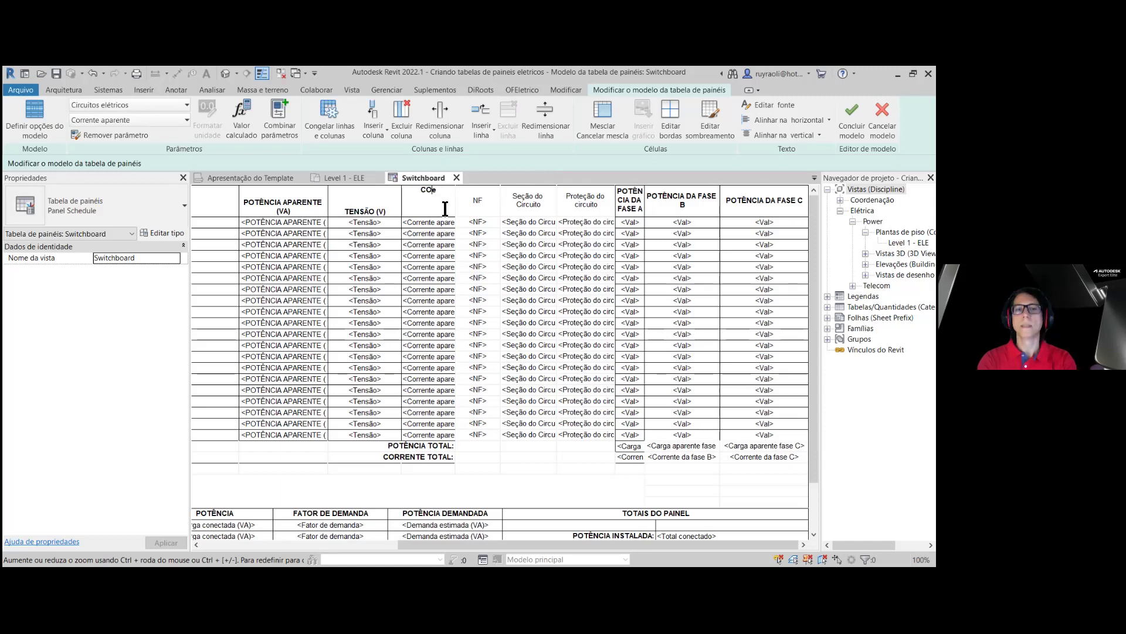
text(RRENTE APARENTE)
key(BackSpace)
key(Tab)
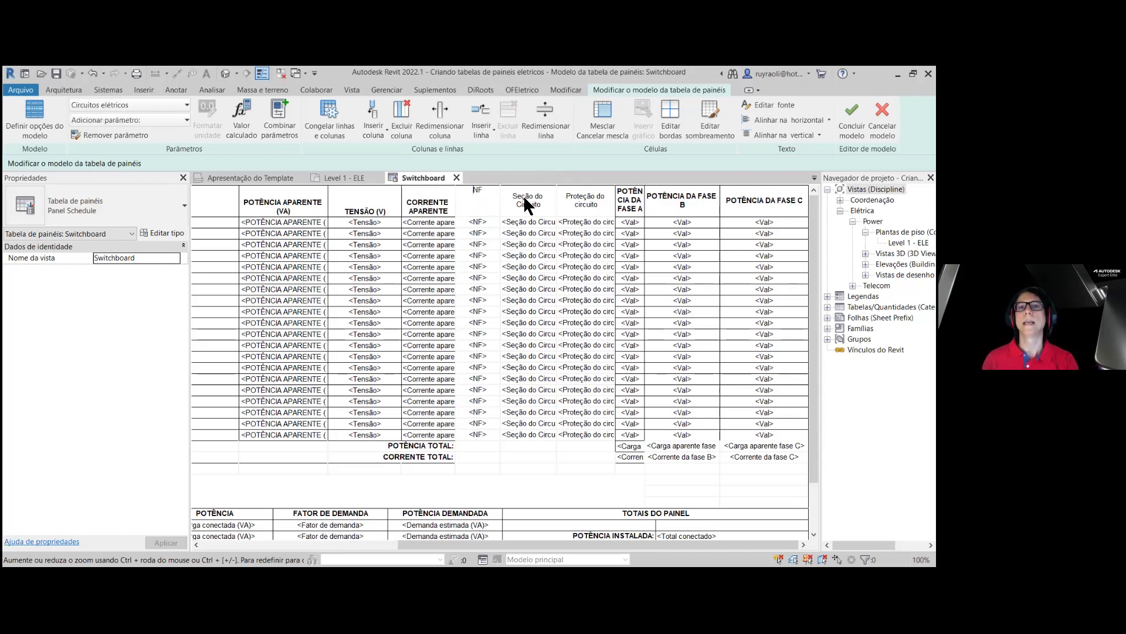
- Retitle the Seção do Circuito and Proteção do circuito headers as SEÇÃO DO CIRCUITO and DISJUNTOR
click(516, 206)
drag(514, 191, 549, 207)
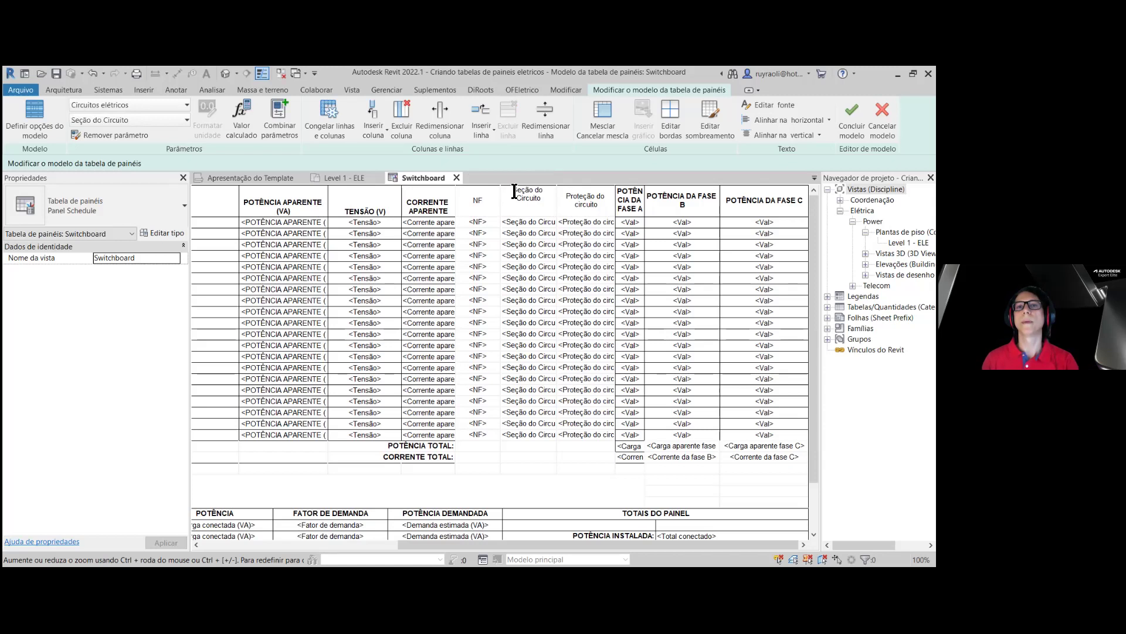
text(SEÇ)
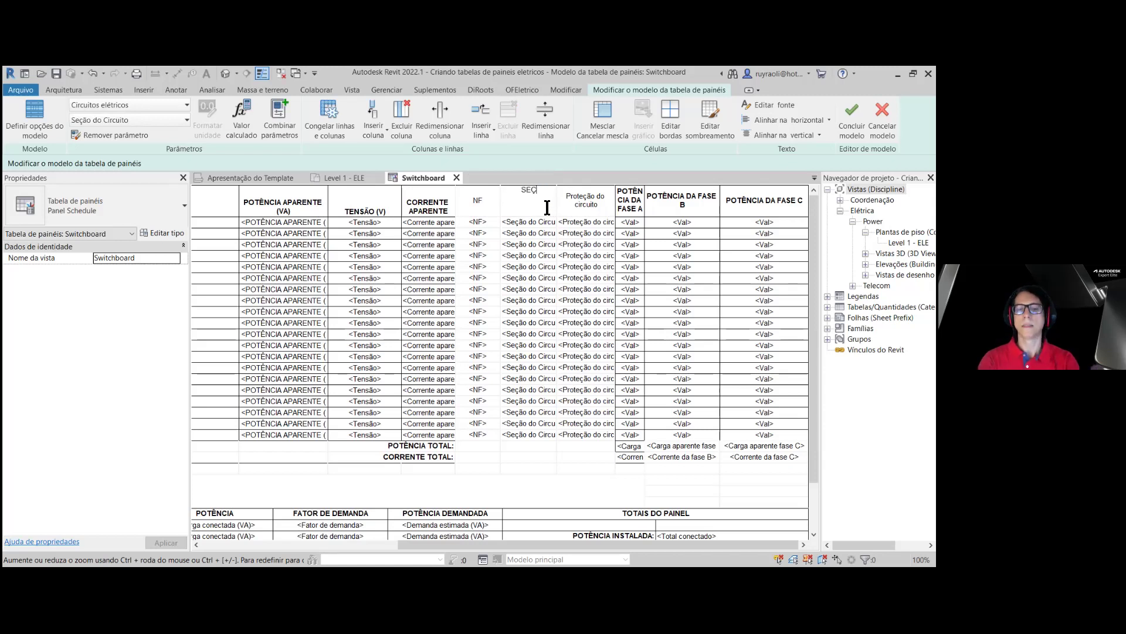
text(ÃO DO CIRCUITO)
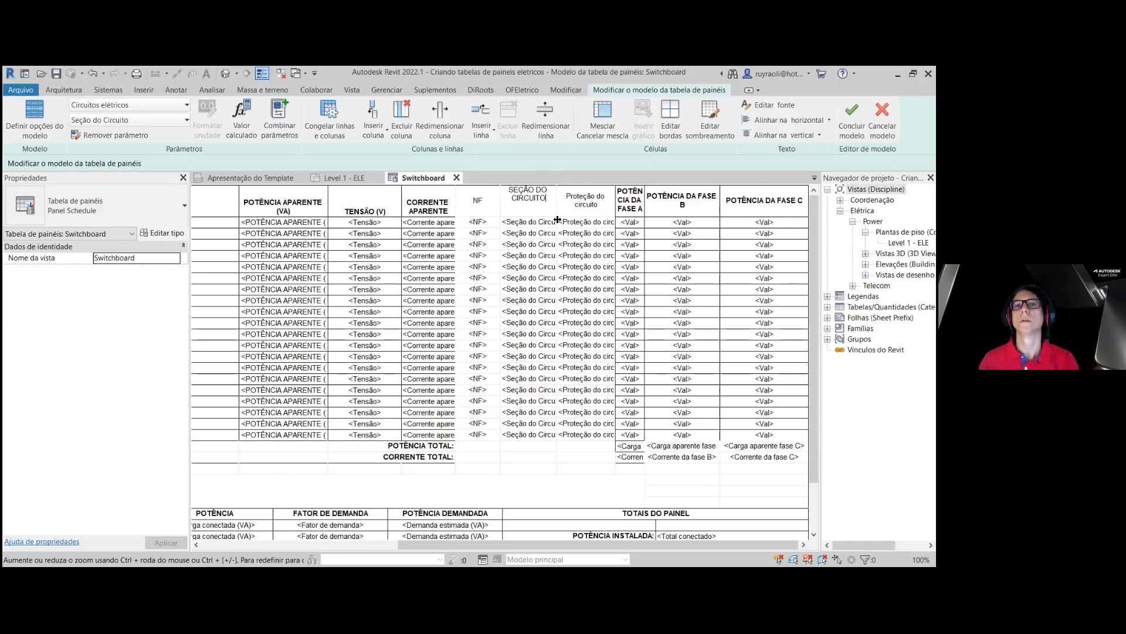
click(569, 201)
click(604, 211)
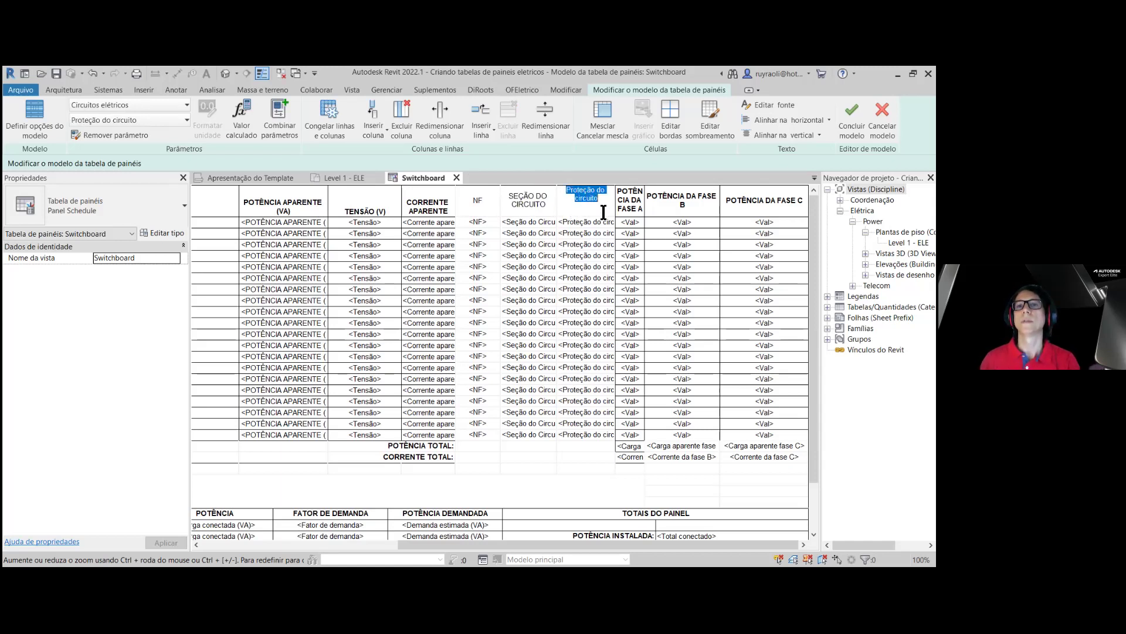
text(DISJUNT)
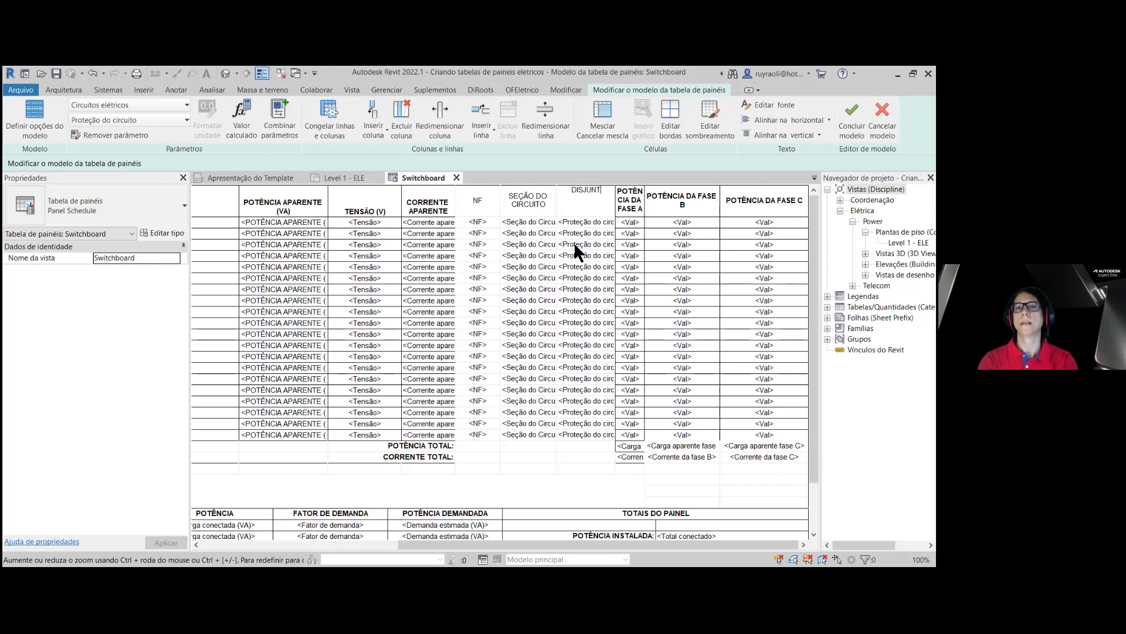
text(OR)
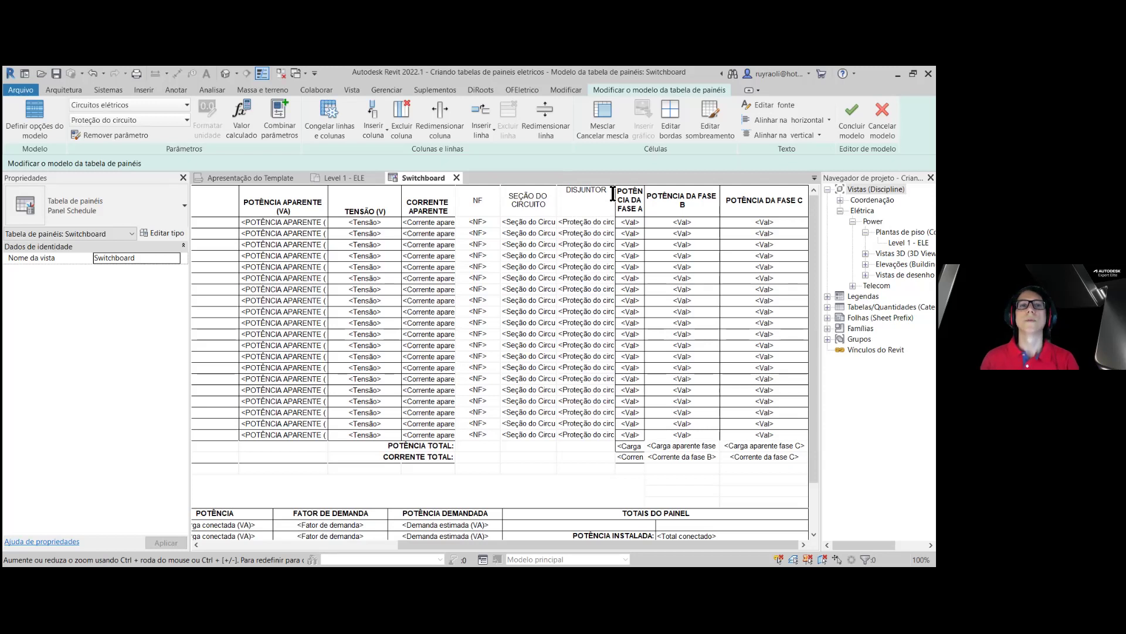
- Narrow CORRENTE APARENTE, NF, SEÇÃO DO CIRCUITO and DISJUNTOR so POTÊNCIA DA FASE A fits fully
drag(401, 203, 303, 192)
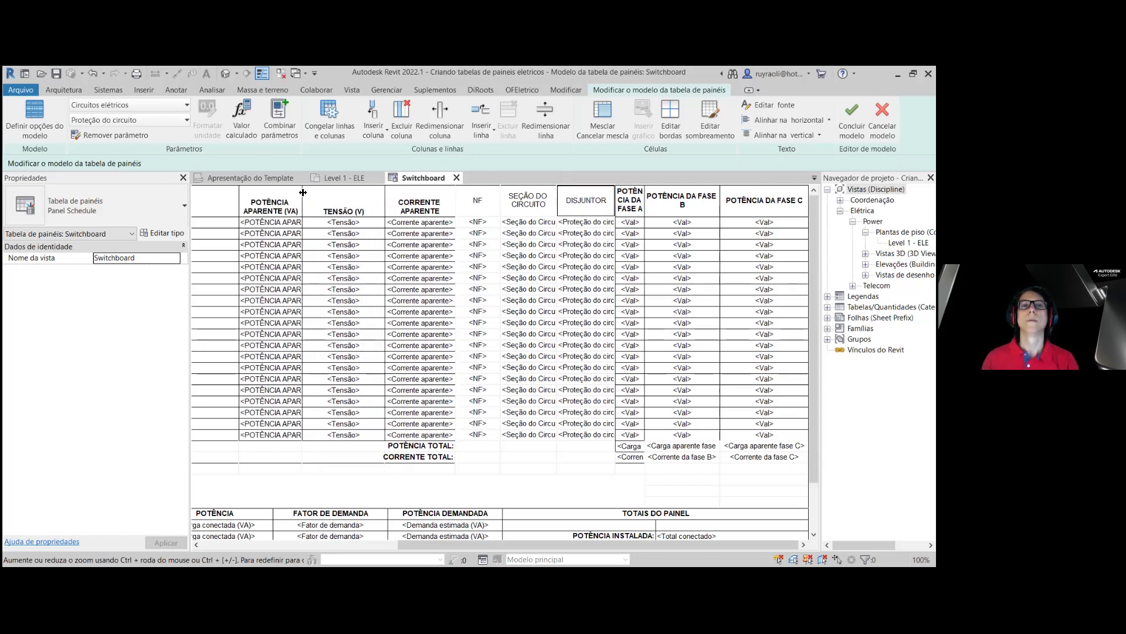
drag(385, 193, 354, 192)
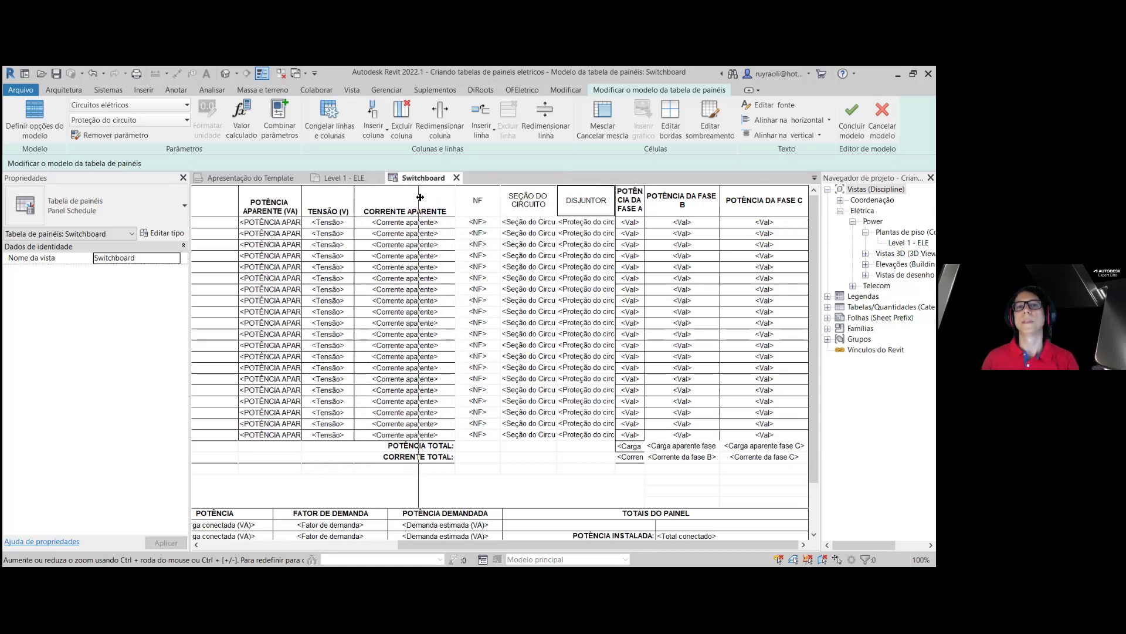
drag(458, 195, 420, 196)
drag(498, 196, 465, 196)
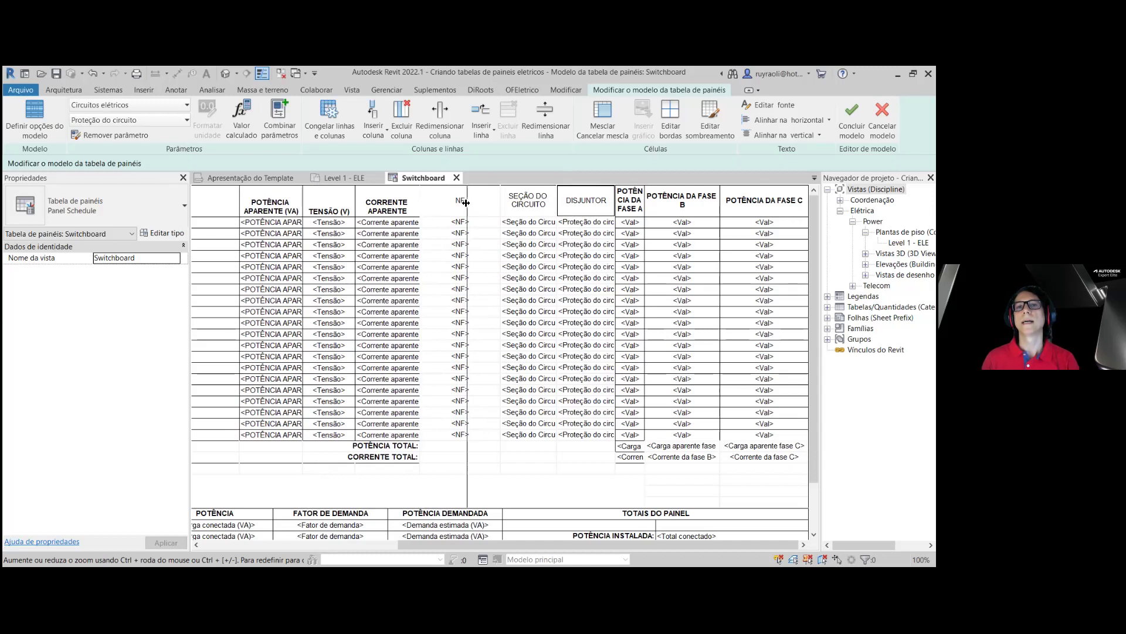
drag(560, 197, 527, 202)
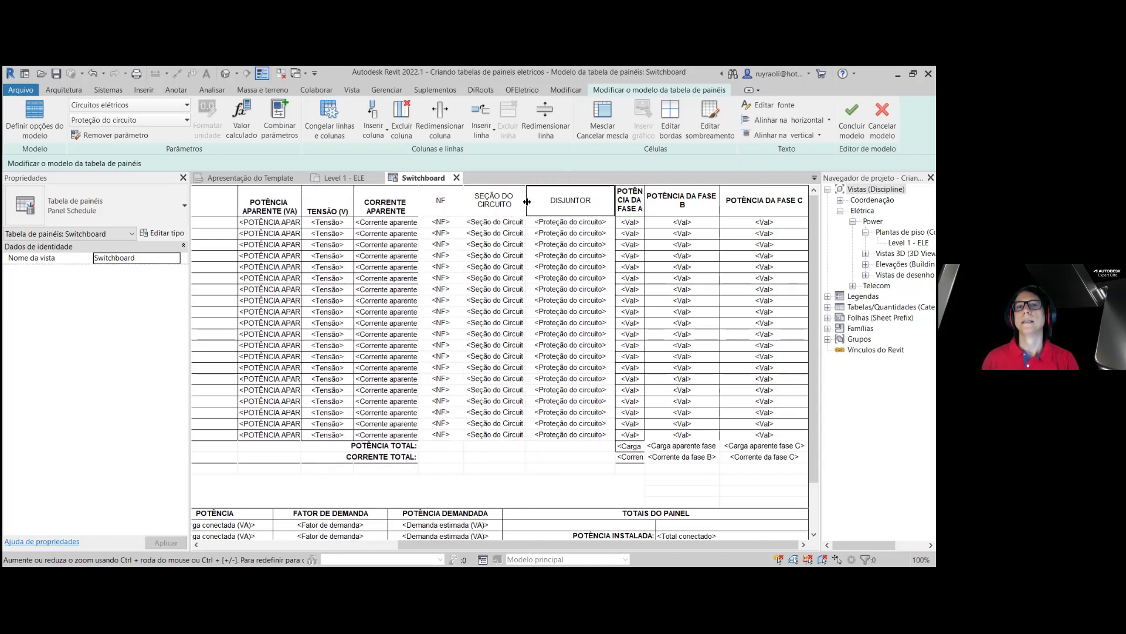
drag(616, 198, 585, 205)
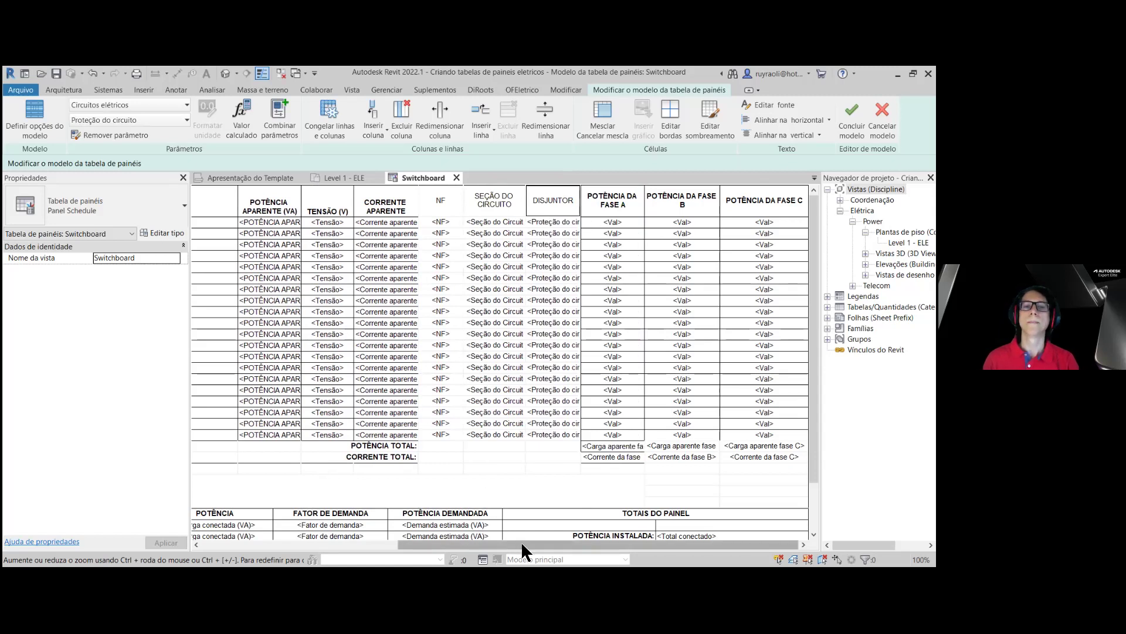
drag(521, 543, 286, 547)
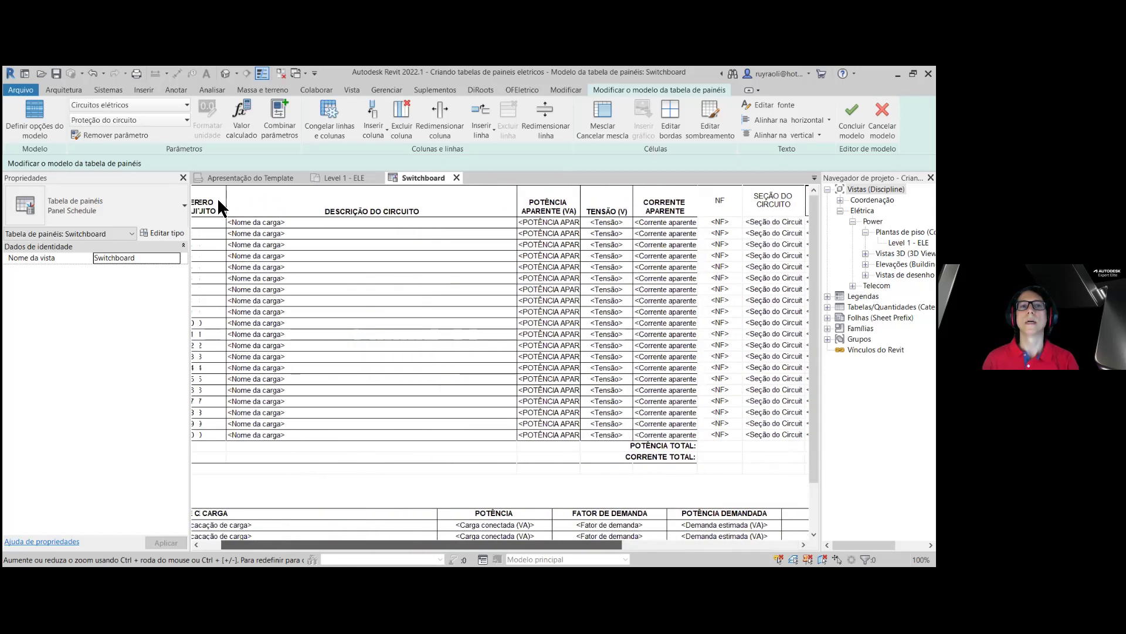
click(418, 199)
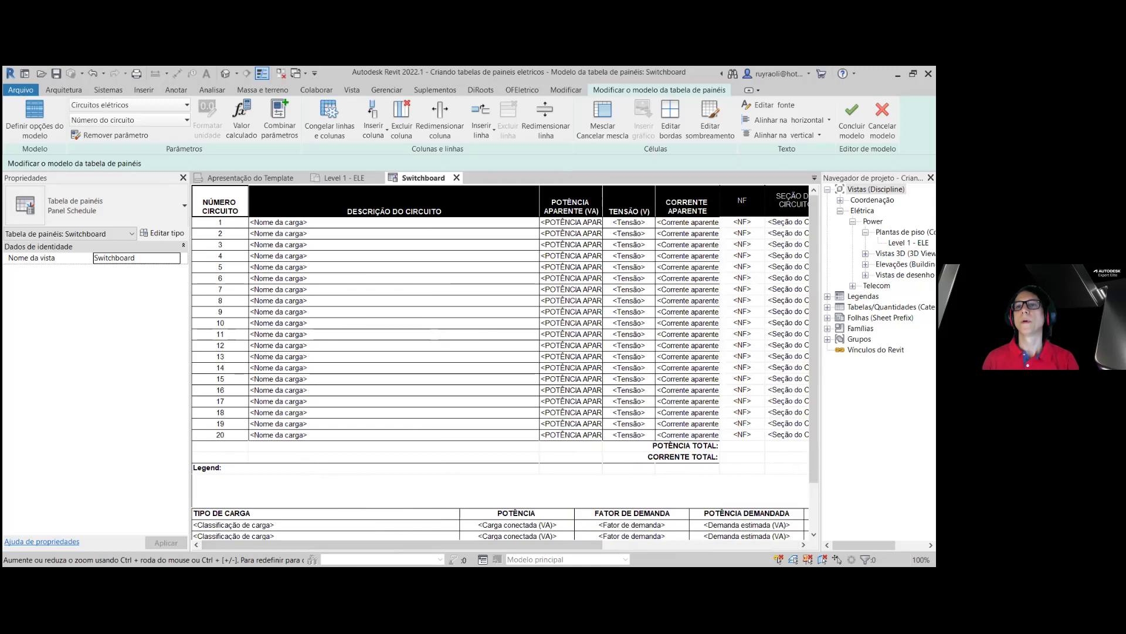
drag(574, 544, 804, 542)
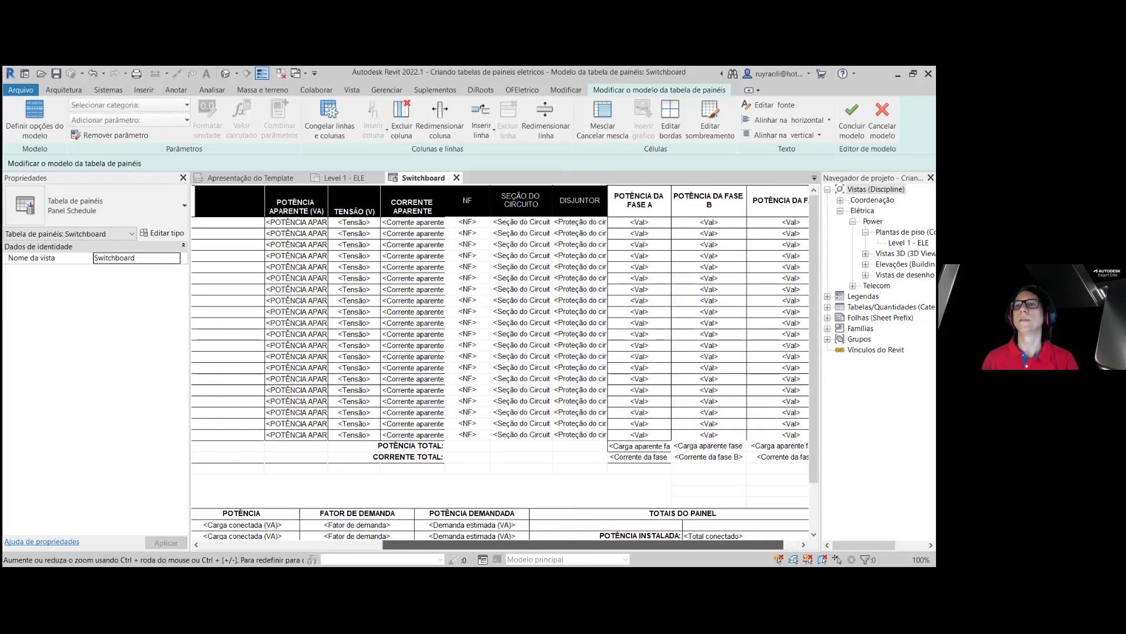
- Centre the heading texts horizontally and vertically (Centro, Meio)
click(790, 119)
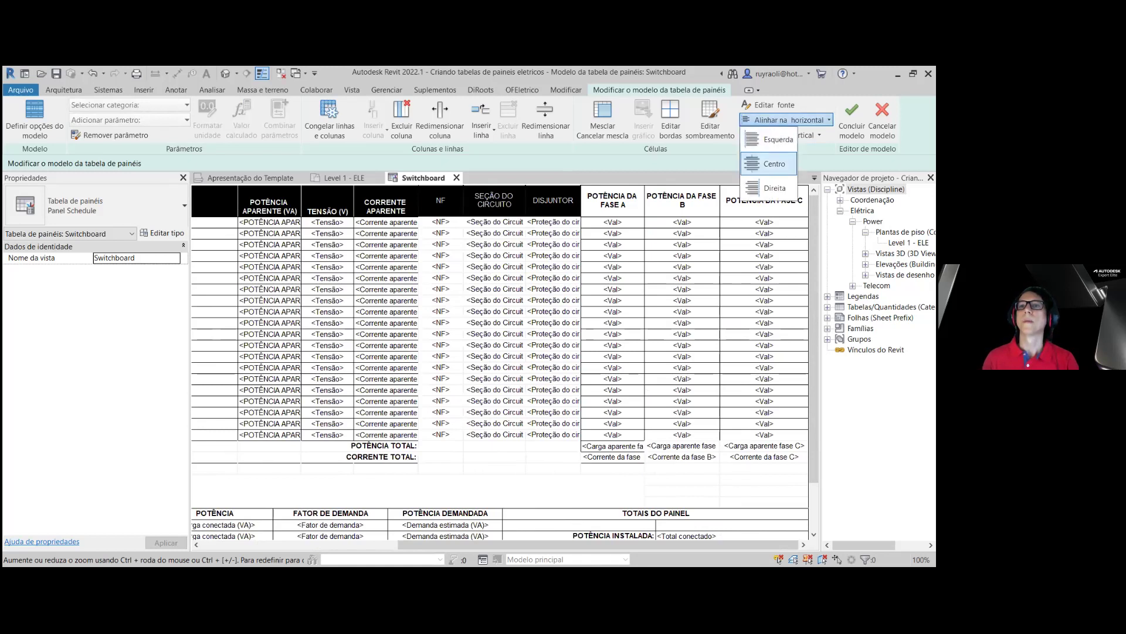
click(768, 164)
click(784, 135)
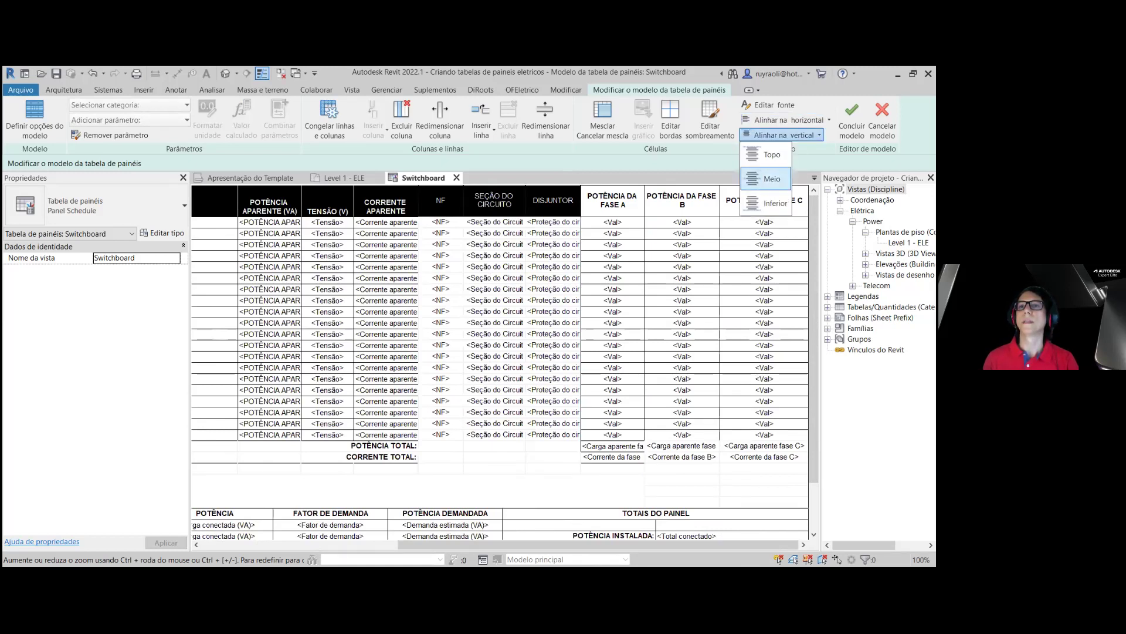
click(769, 178)
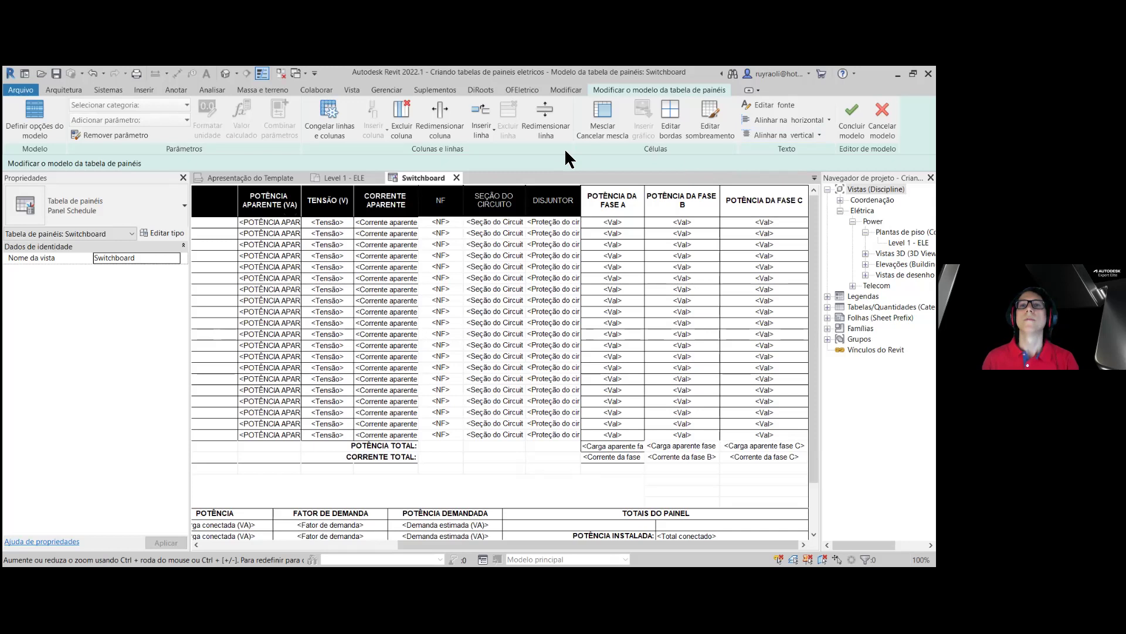
click(773, 104)
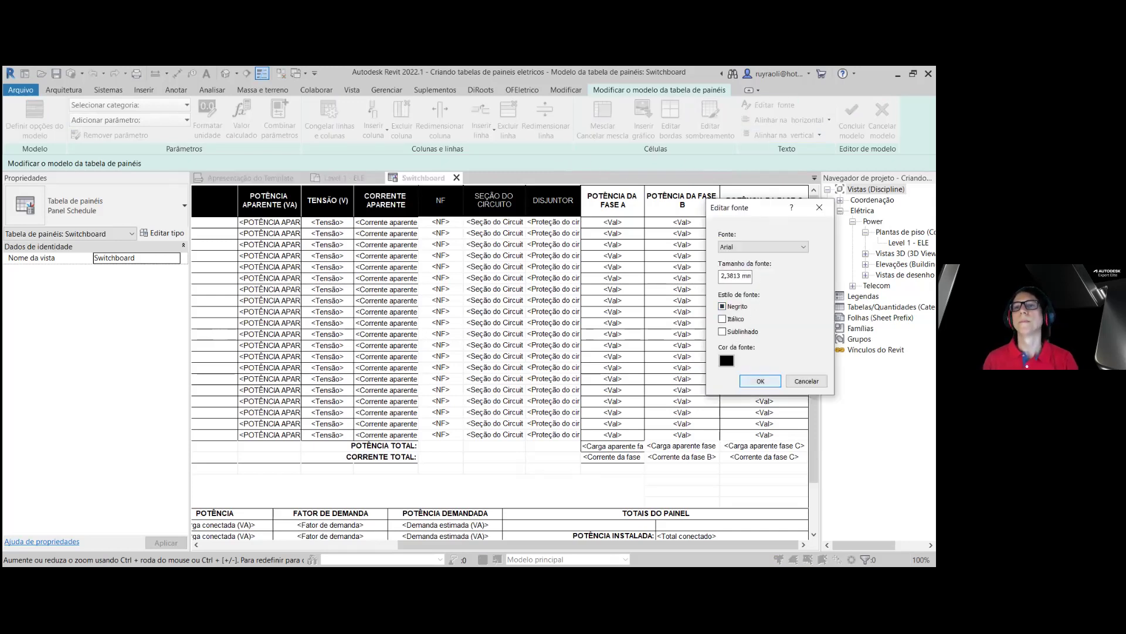
key(Return)
- Widen NF slightly and make the SEÇÃO DO CIRCUITO and DISJUNTOR headings bold Arial
drag(467, 214, 470, 214)
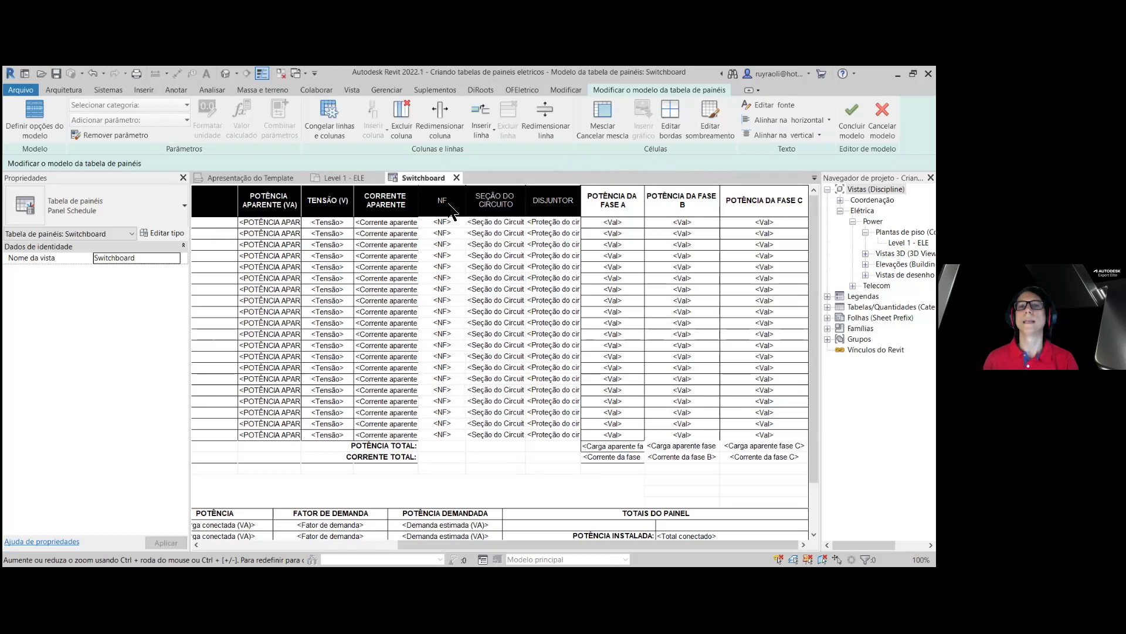
click(551, 202)
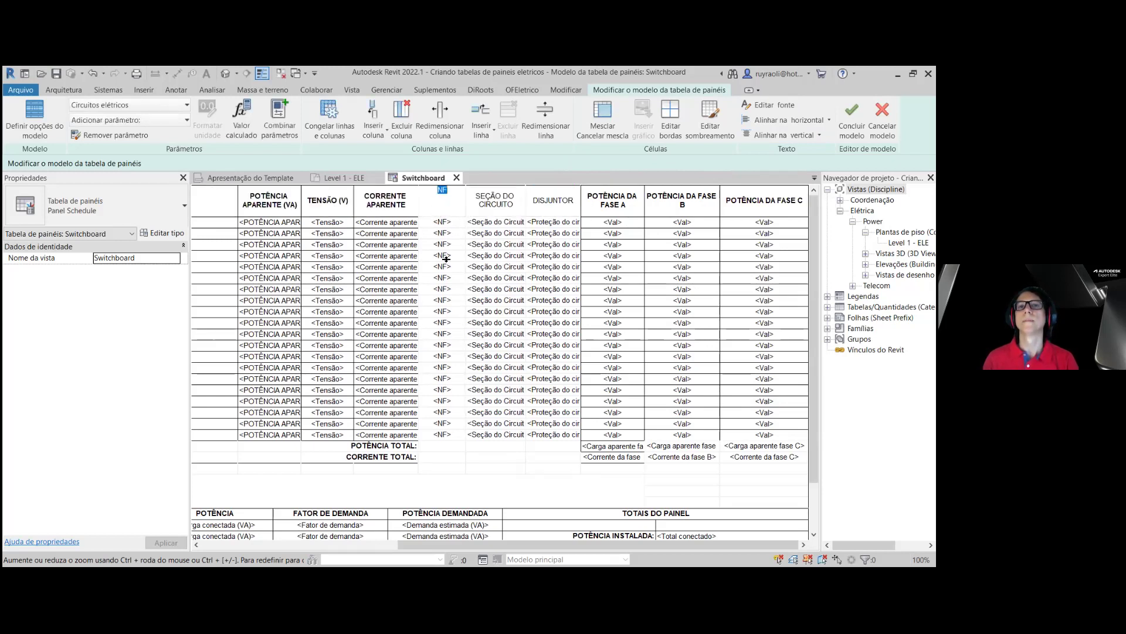
drag(441, 202, 544, 212)
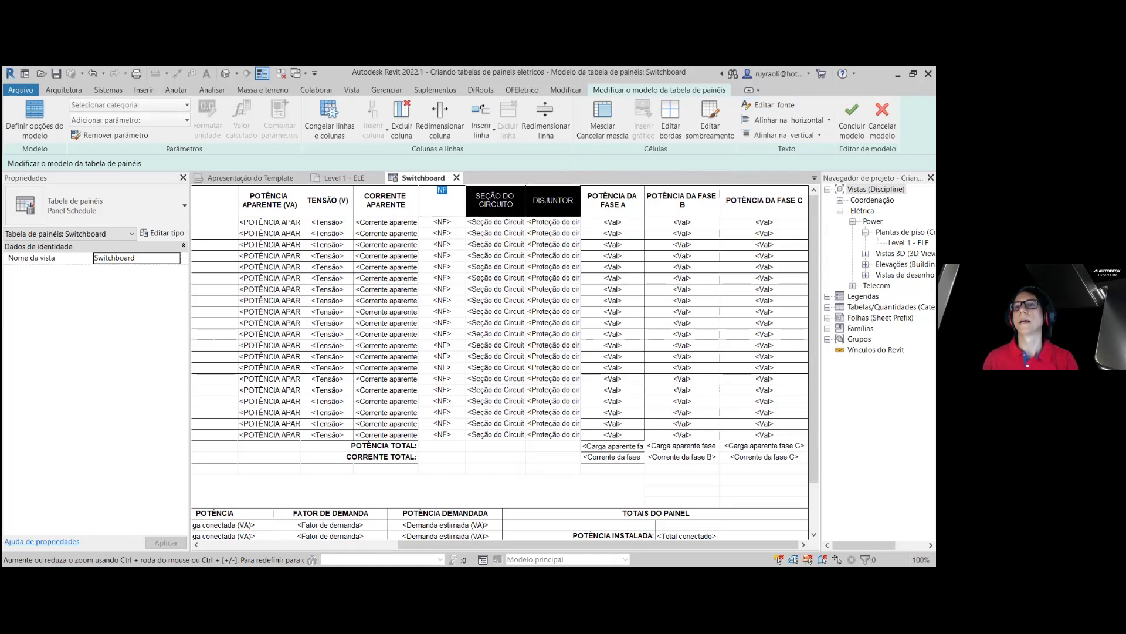
click(769, 105)
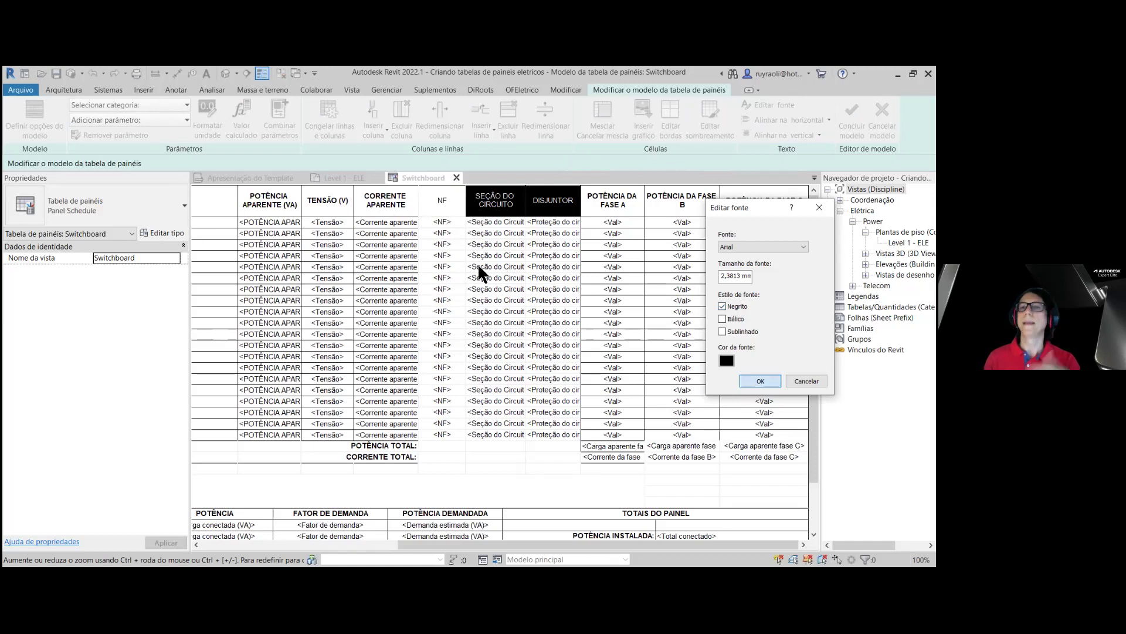
click(761, 381)
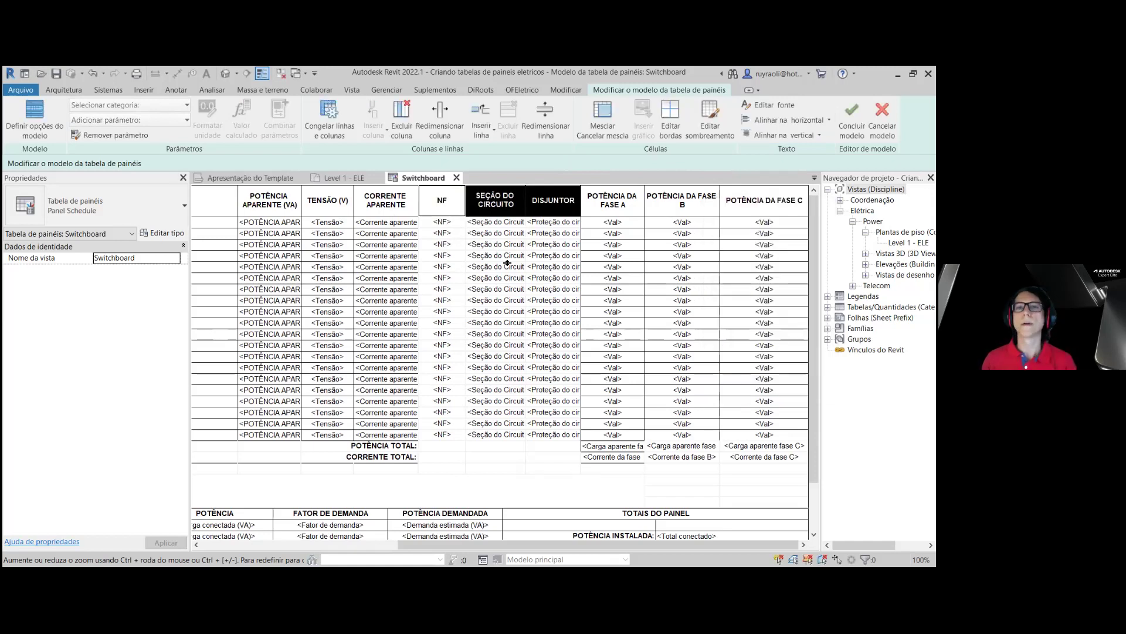
double_click(602, 205)
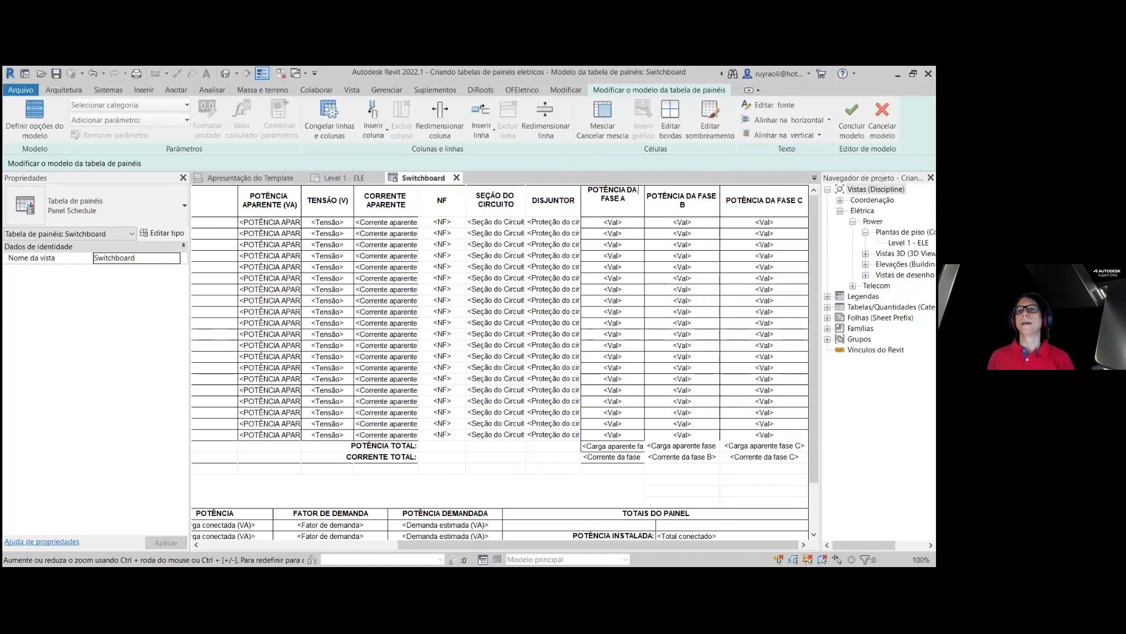
- Widen POTÊNCIA DA FASE B and give the CORRENTE APARENTE–DISJUNTOR columns outer and inner borders
click(567, 266)
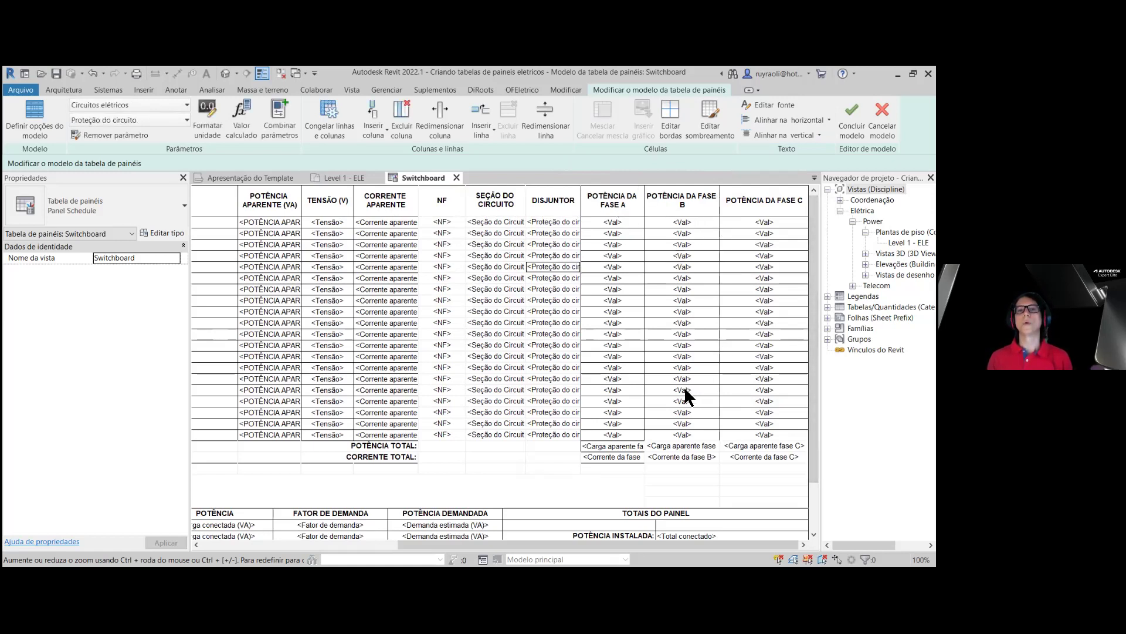
drag(720, 199, 726, 198)
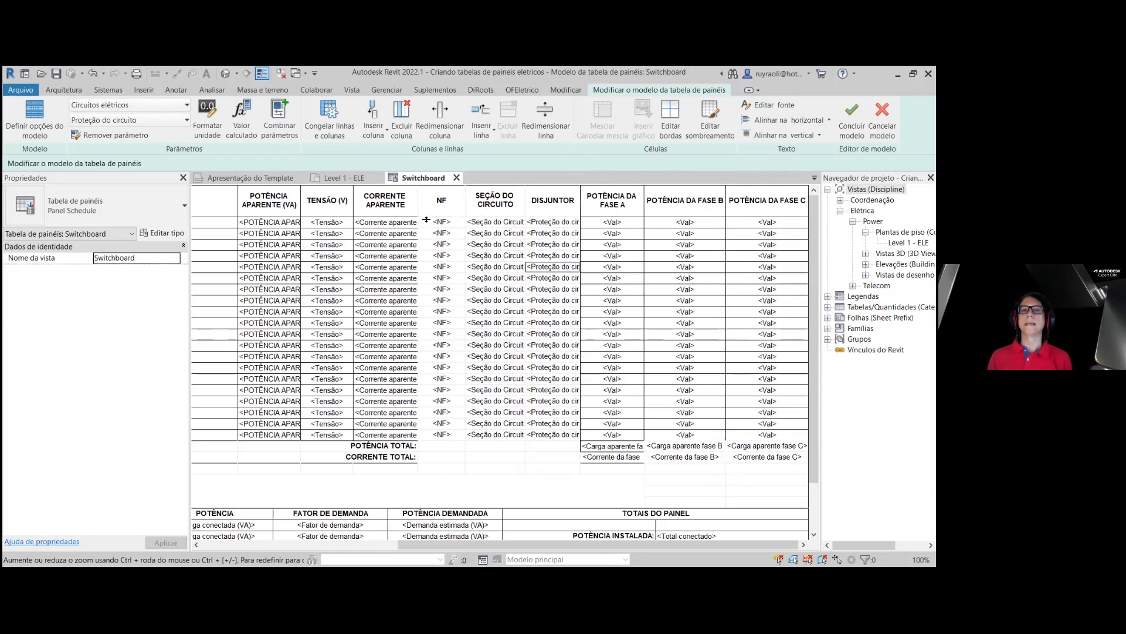
mouse_move(396, 202)
mouse_down()
mouse_move(440, 226)
mouse_move(554, 390)
mouse_move(570, 446)
mouse_up()
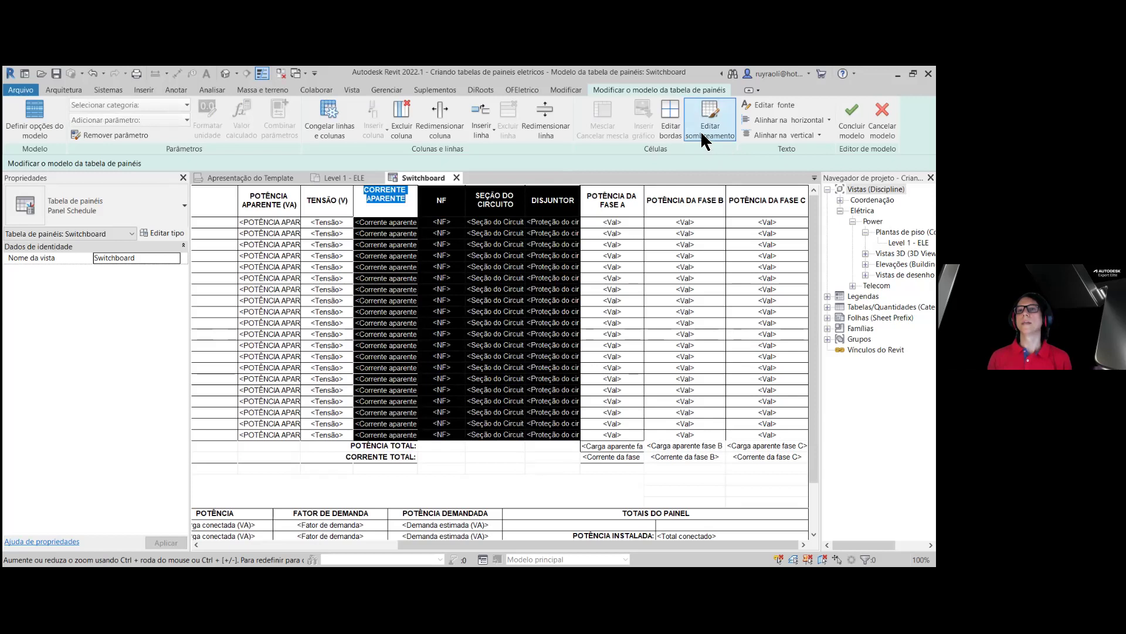
click(672, 121)
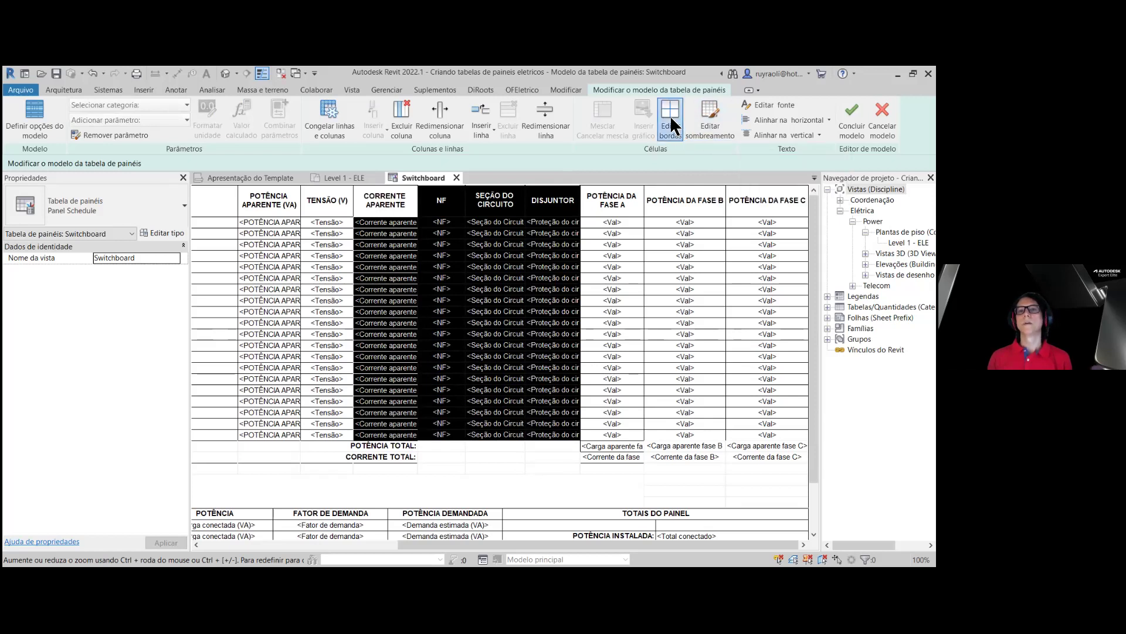
click(672, 123)
click(521, 251)
click(562, 251)
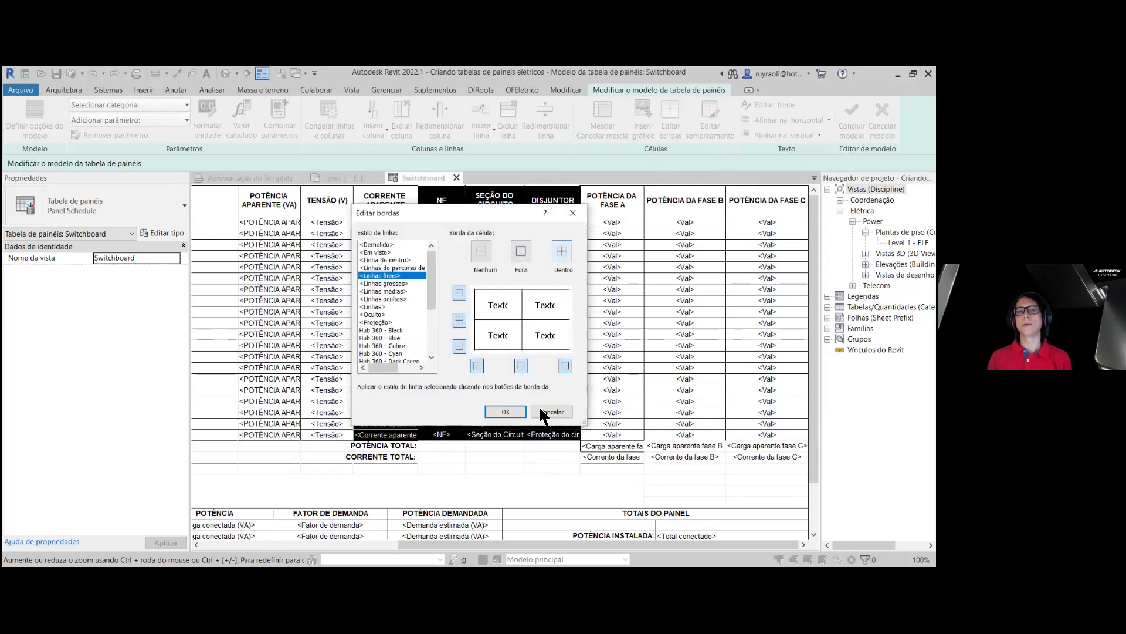
click(505, 412)
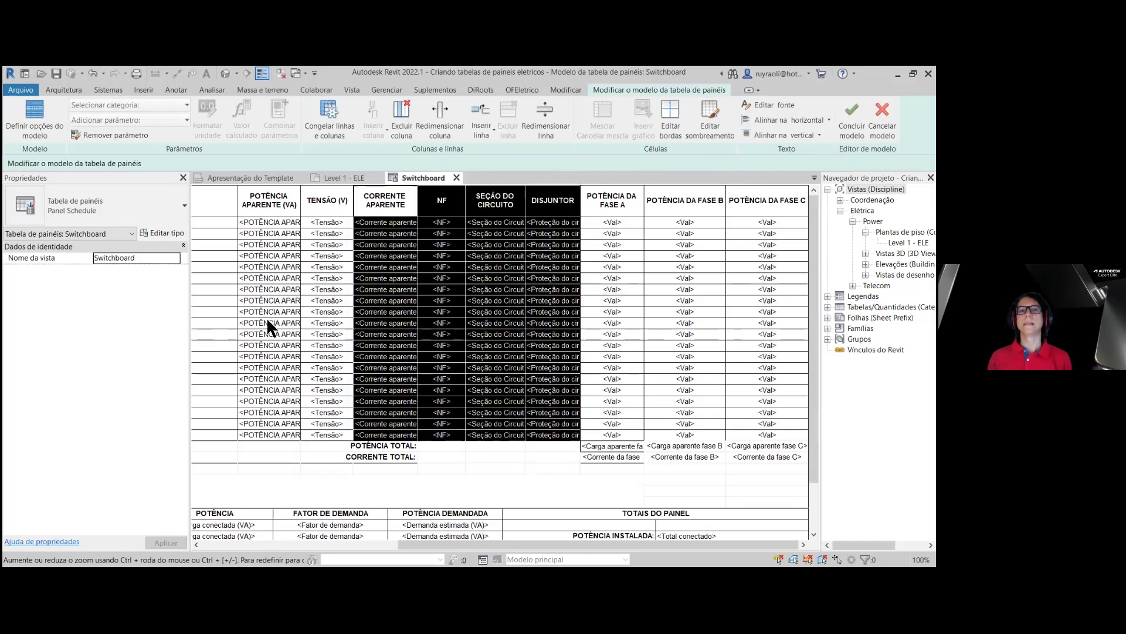
click(628, 321)
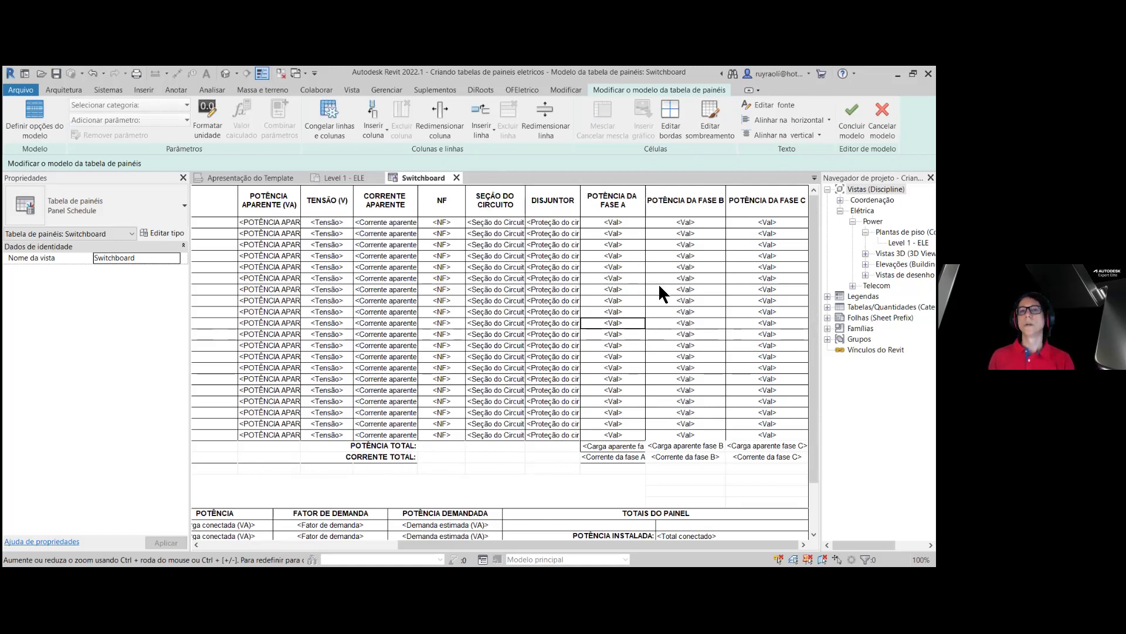
- Move the POTÊNCIA TOTAL and CORRENTE TOTAL labels into the DISJUNTOR column
click(351, 444)
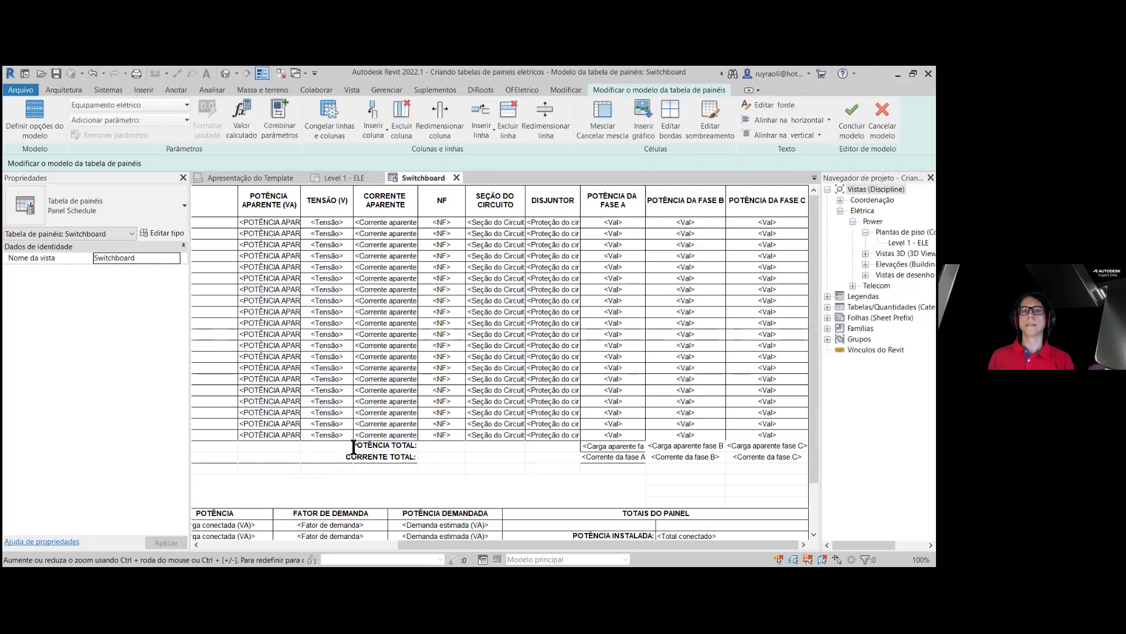
drag(356, 446, 421, 444)
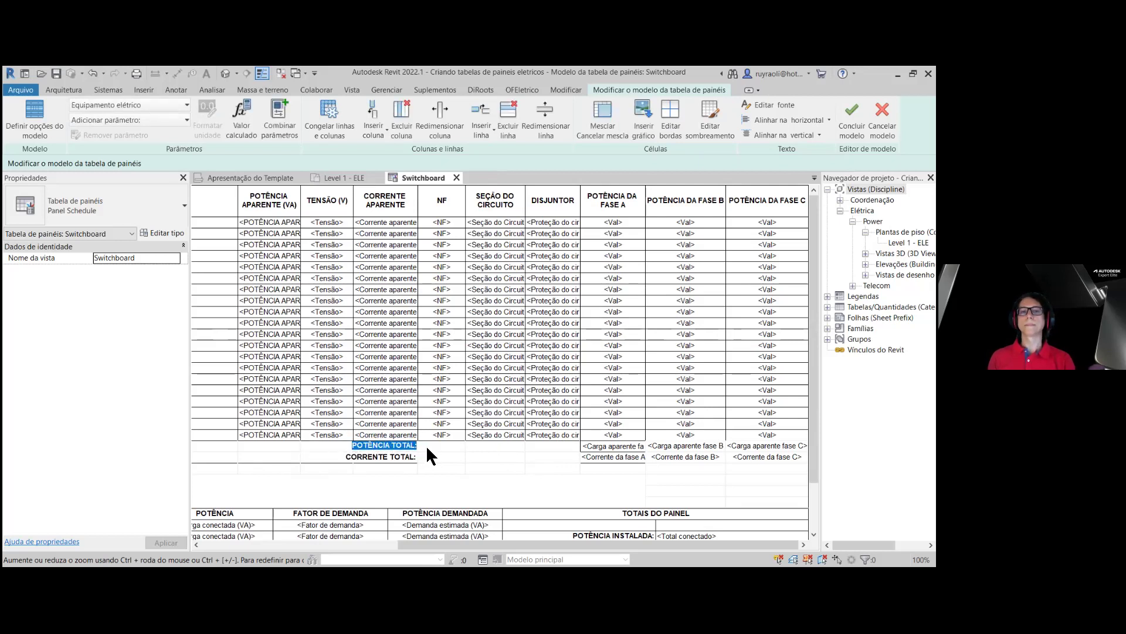
key(Delete)
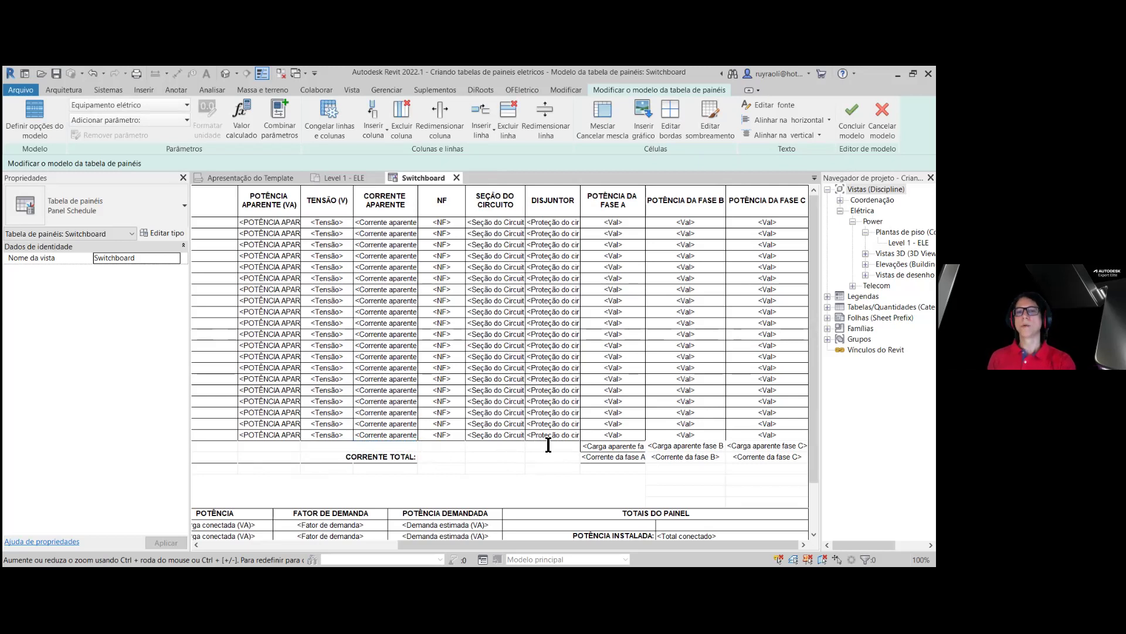
key(ctrl+v)
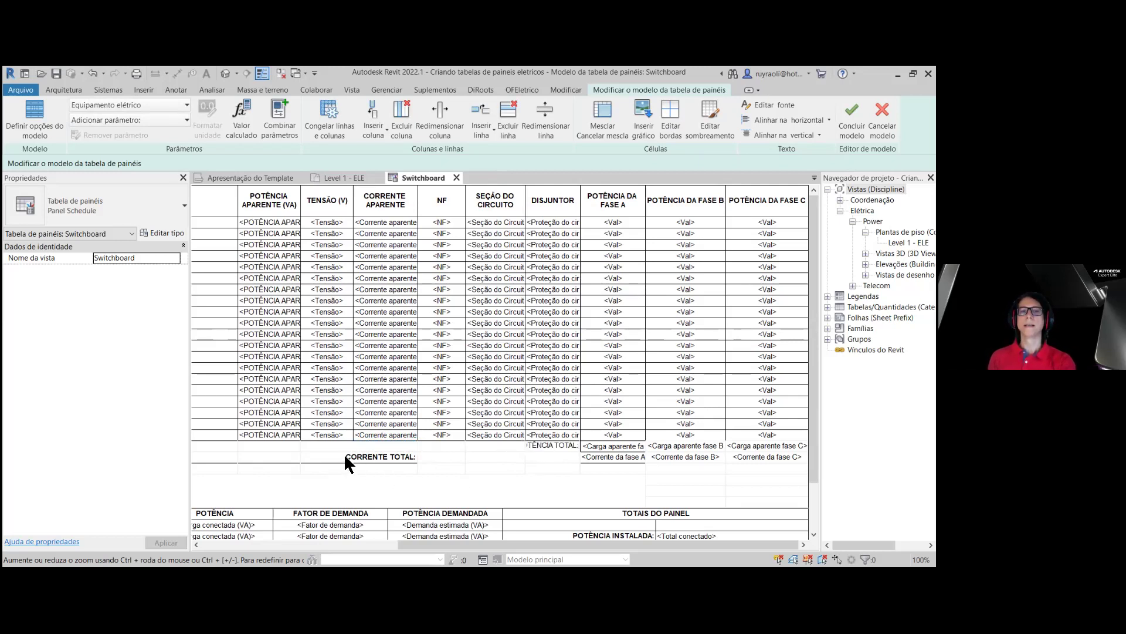
drag(345, 456, 437, 454)
key(Delete)
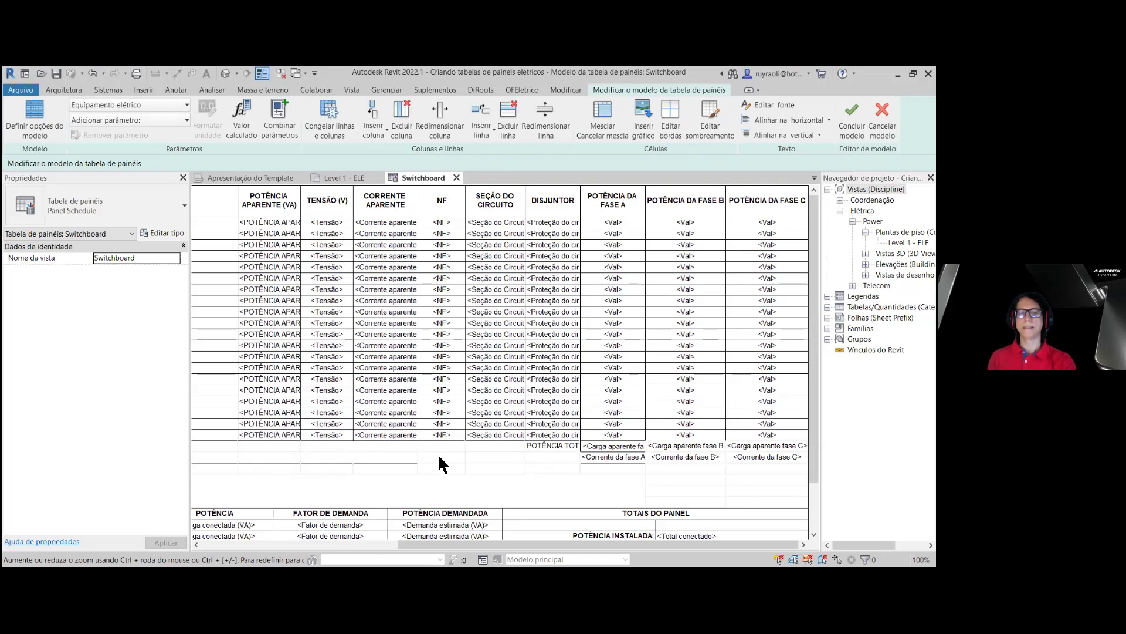
text(TOTAL:)
key(ctrl+v)
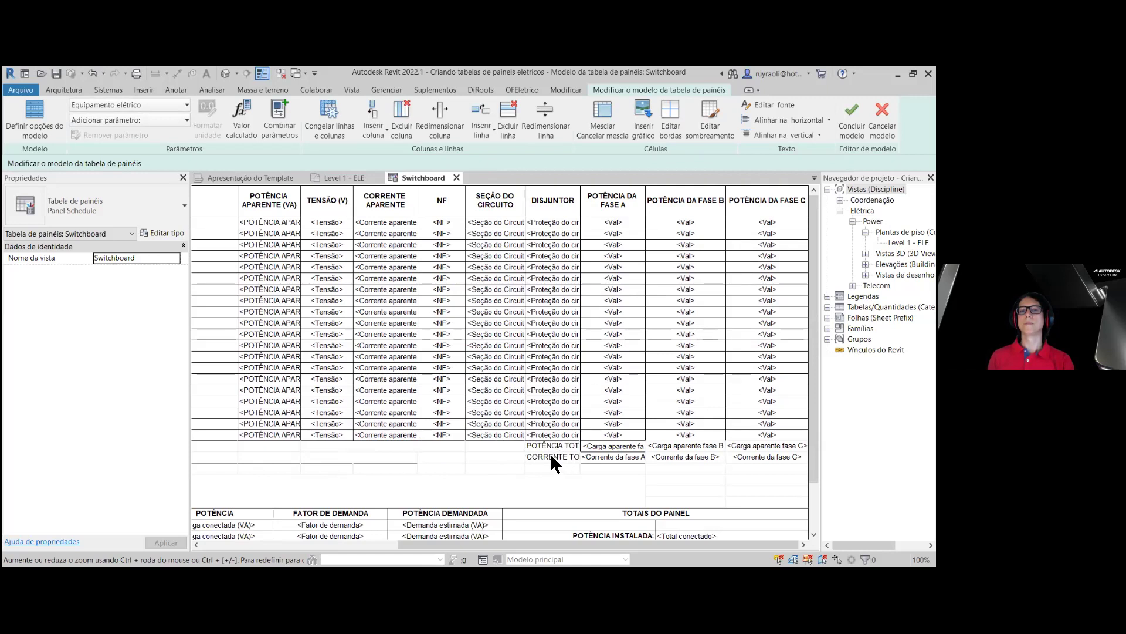
- Make the CORRENTE TOTAL and POTÊNCIA TOTAL labels bold
key(ctrl+a)
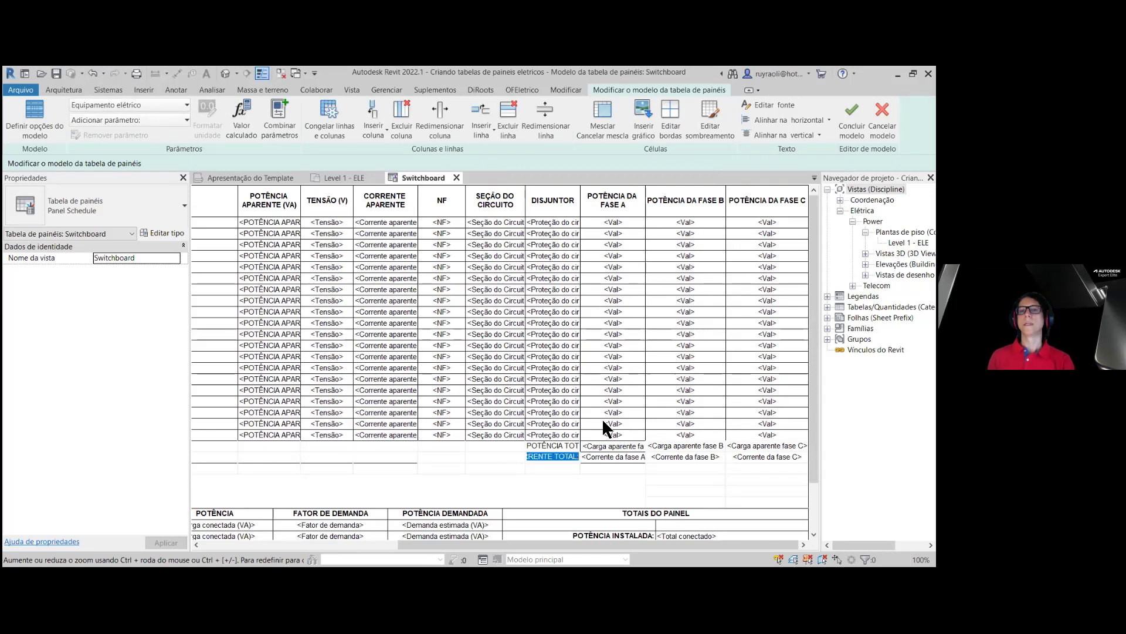
click(770, 104)
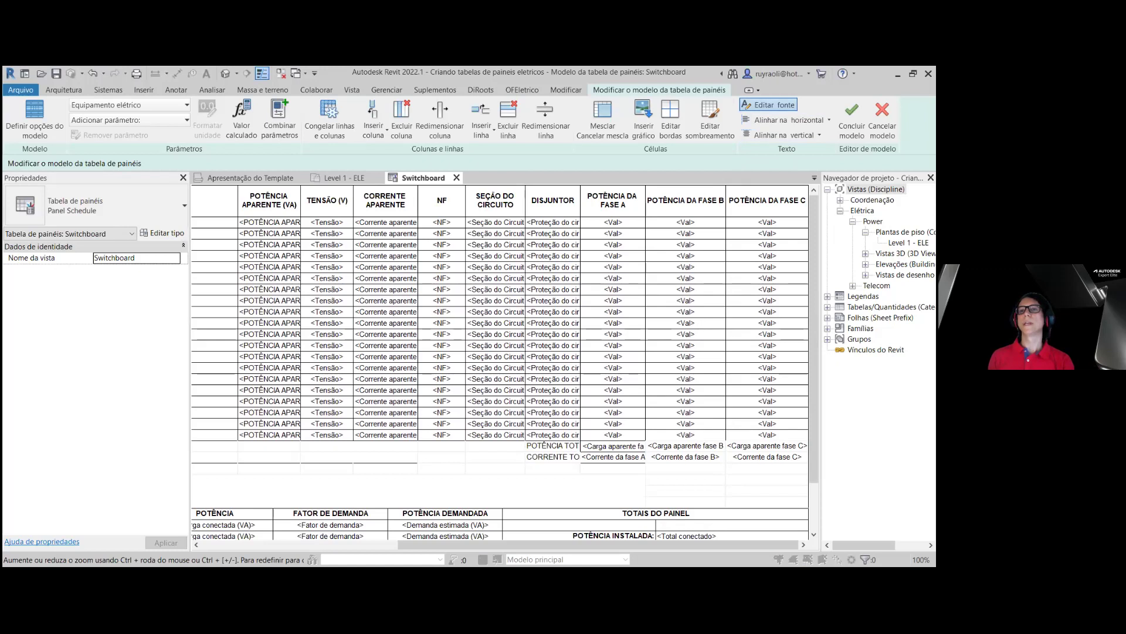
click(758, 381)
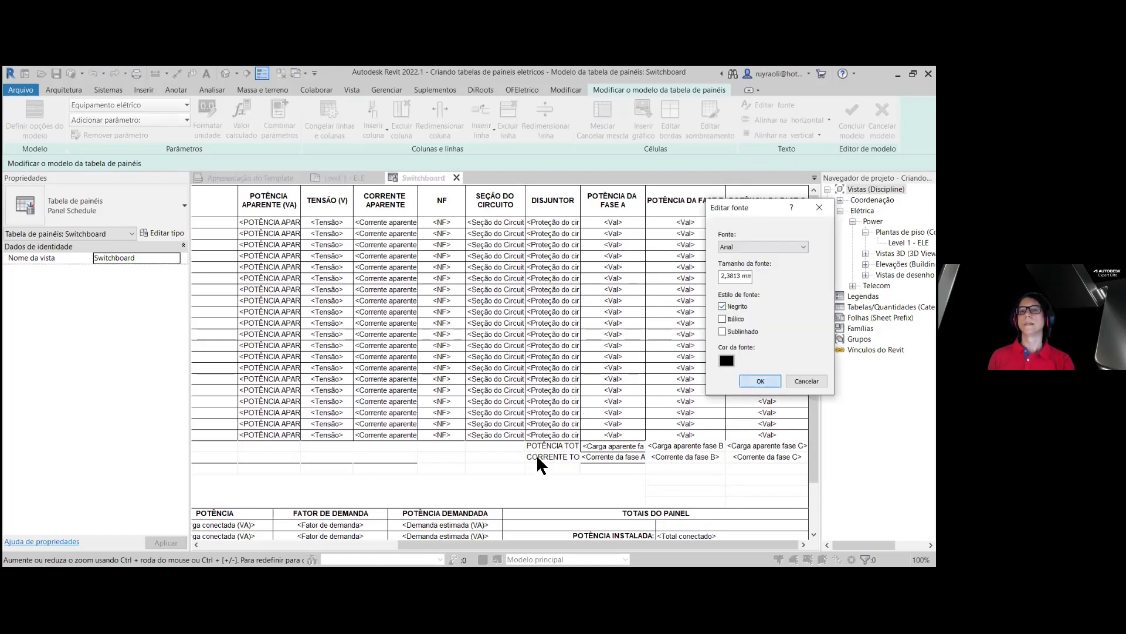
click(539, 445)
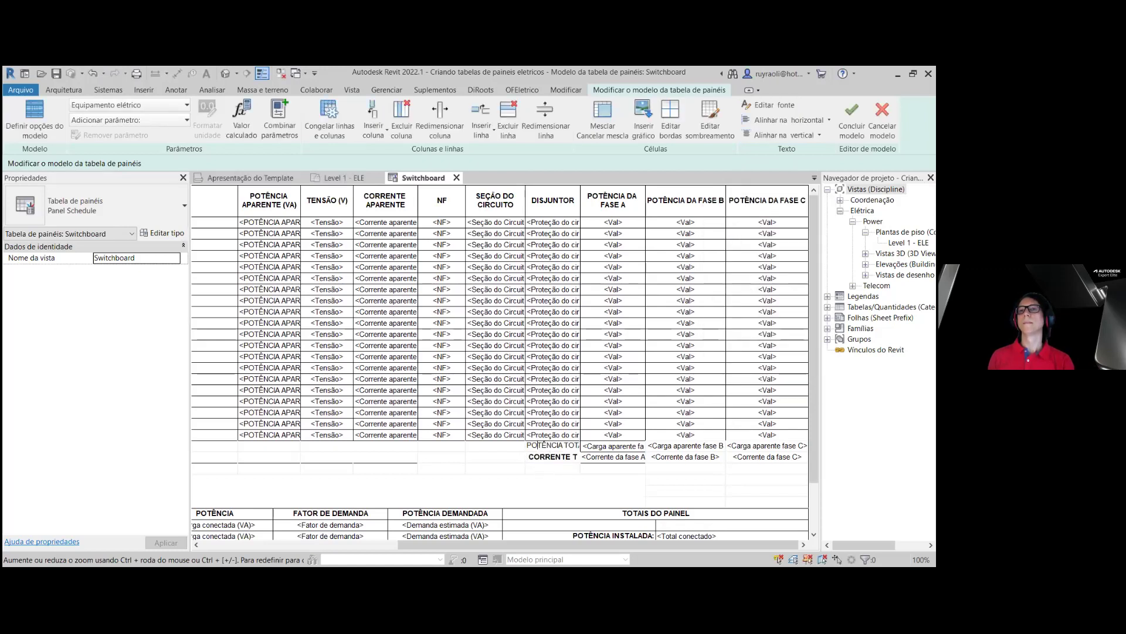
click(770, 105)
click(723, 305)
click(760, 381)
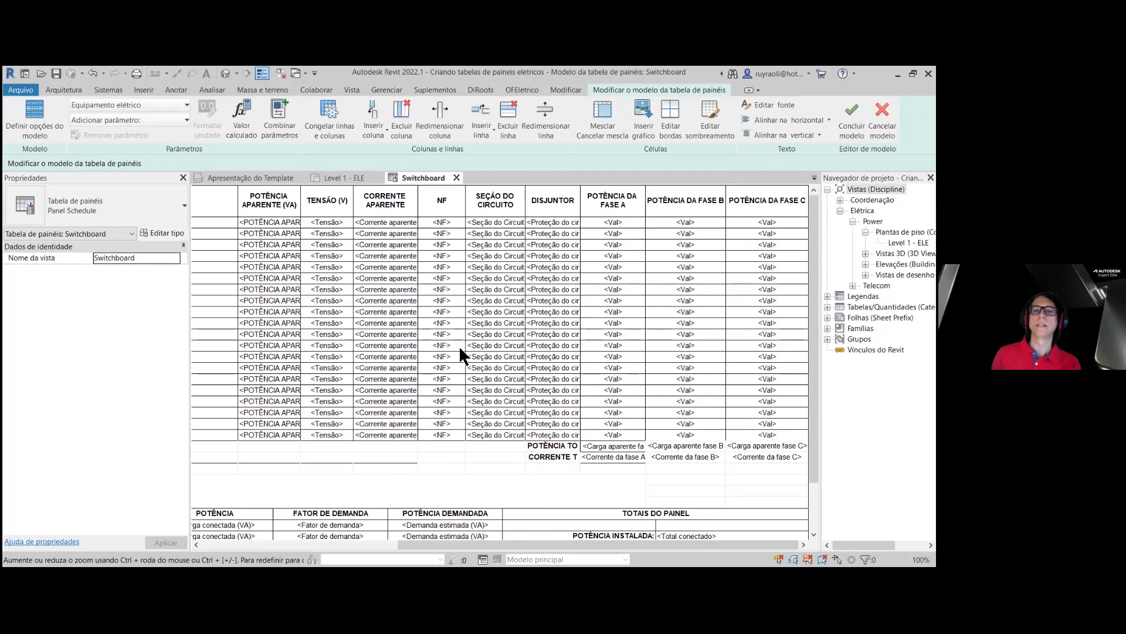
- Narrow the DESCRIÇÃO DO CIRCUITO column slightly
scroll(460, 348, down, 3)
scroll(596, 395, up, 3)
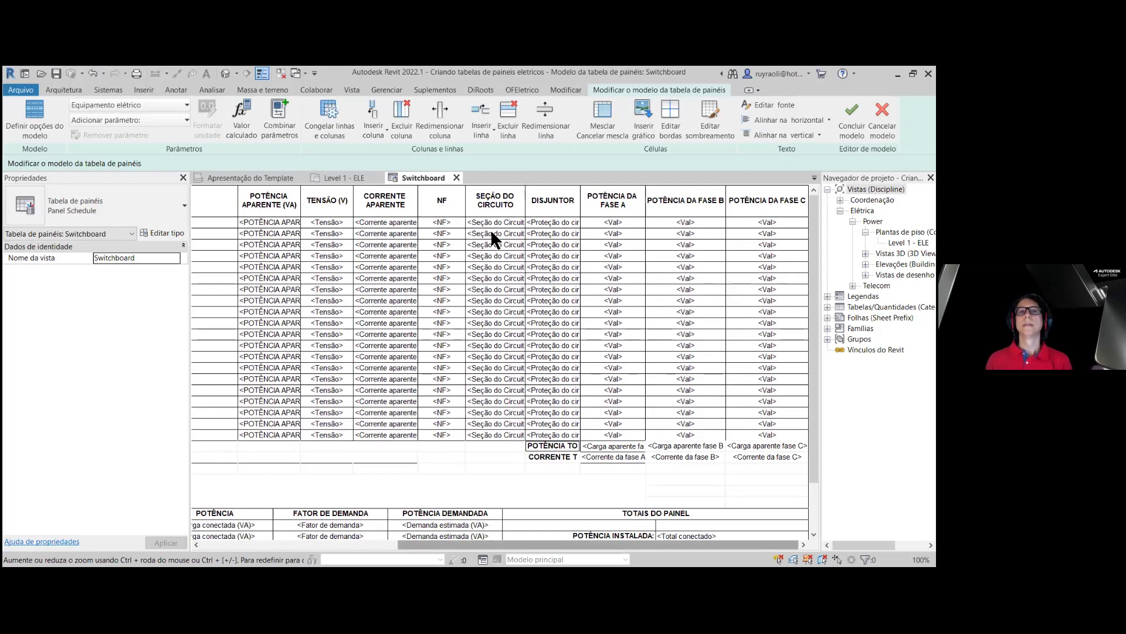
scroll(496, 246, left, 5)
scroll(543, 200, left, 2)
drag(542, 200, 530, 201)
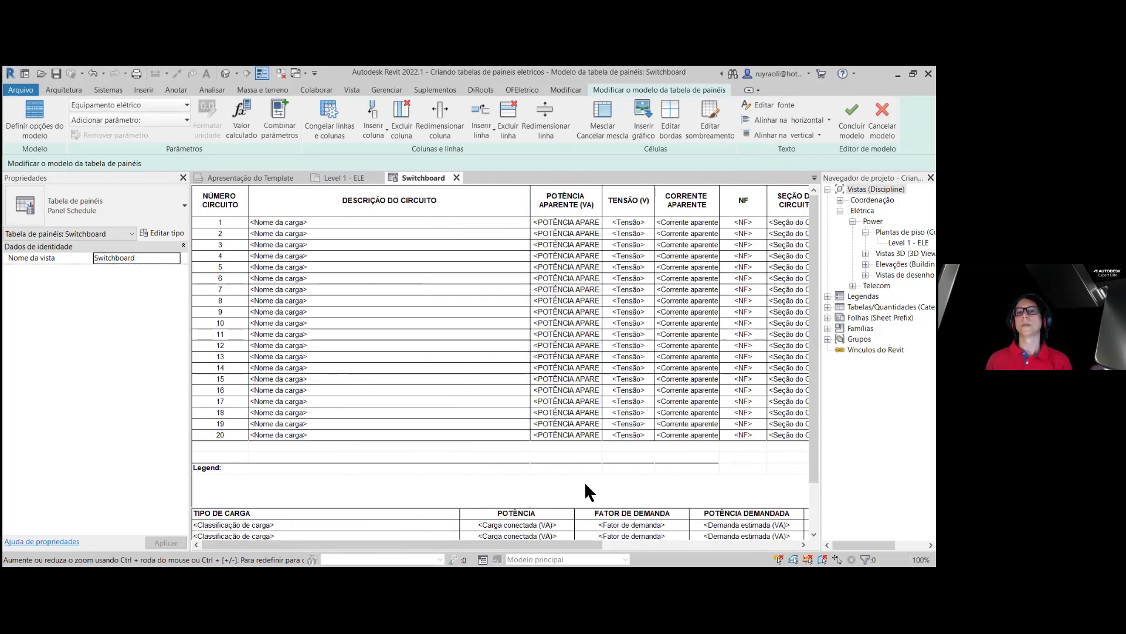
scroll(703, 548, right, 2)
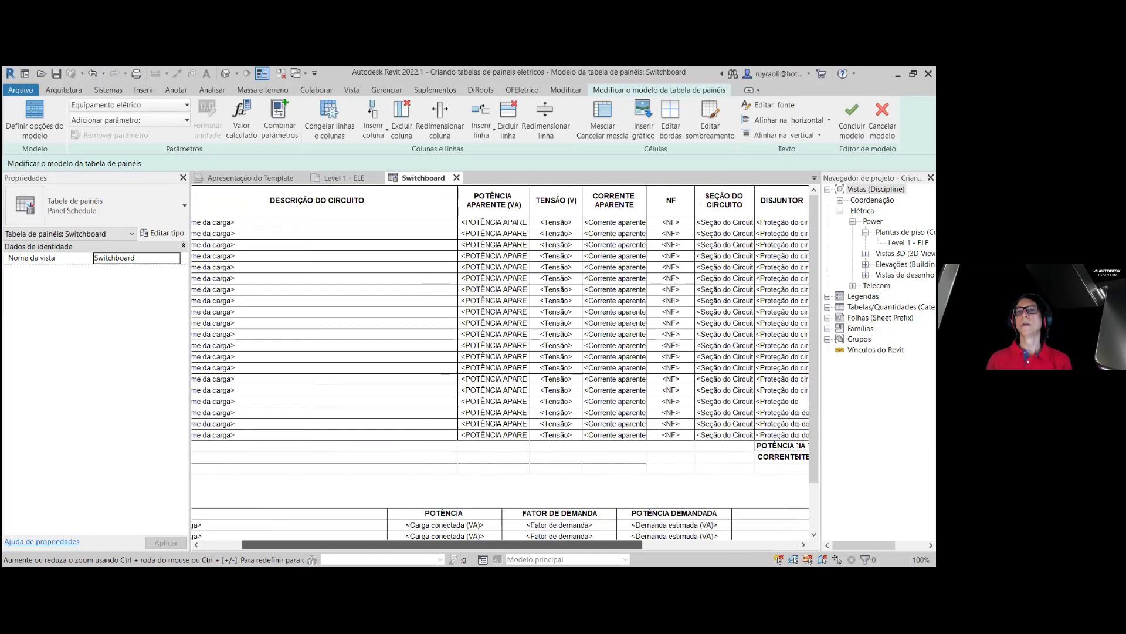
scroll(500, 352, right, 2)
scroll(500, 352, right, 5)
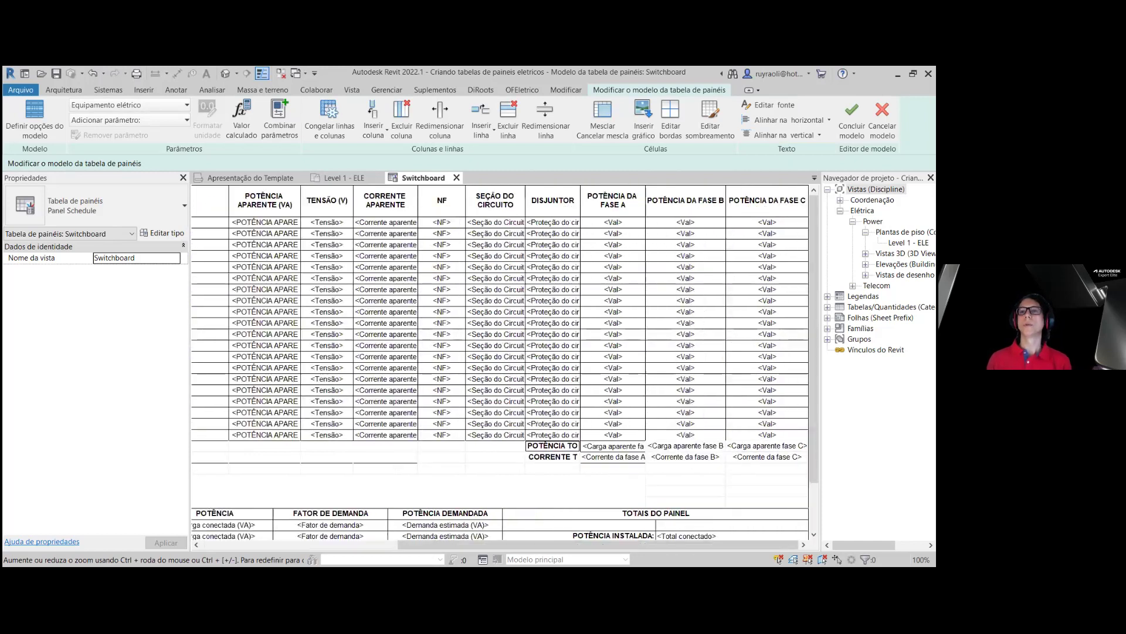
- Finish the template, then create panel QD's schedule using the default template
click(852, 119)
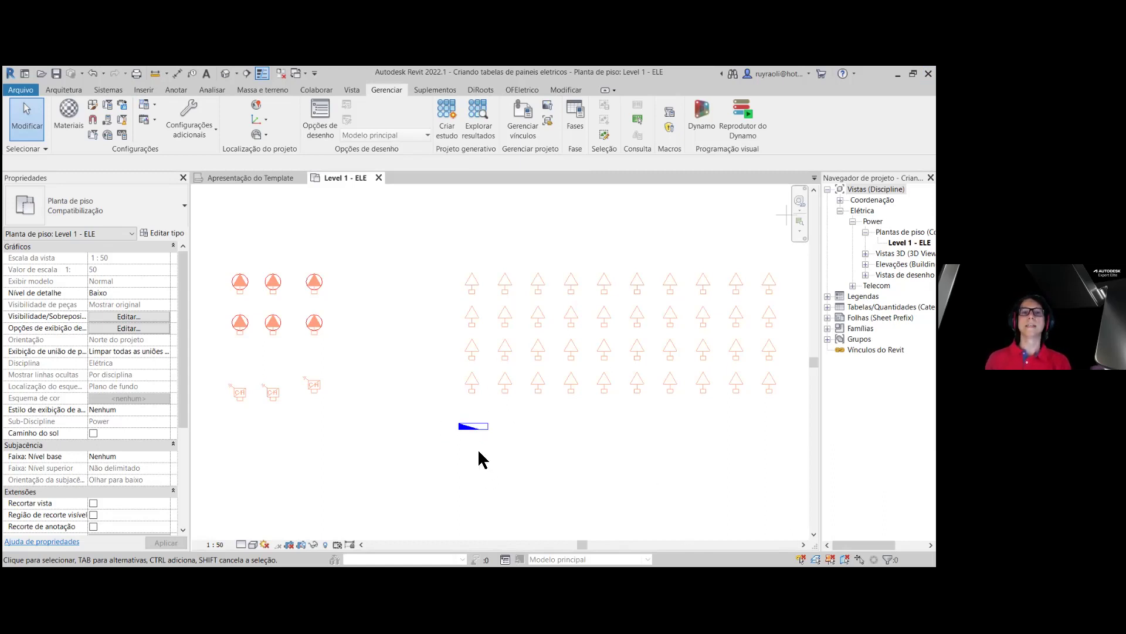
click(473, 426)
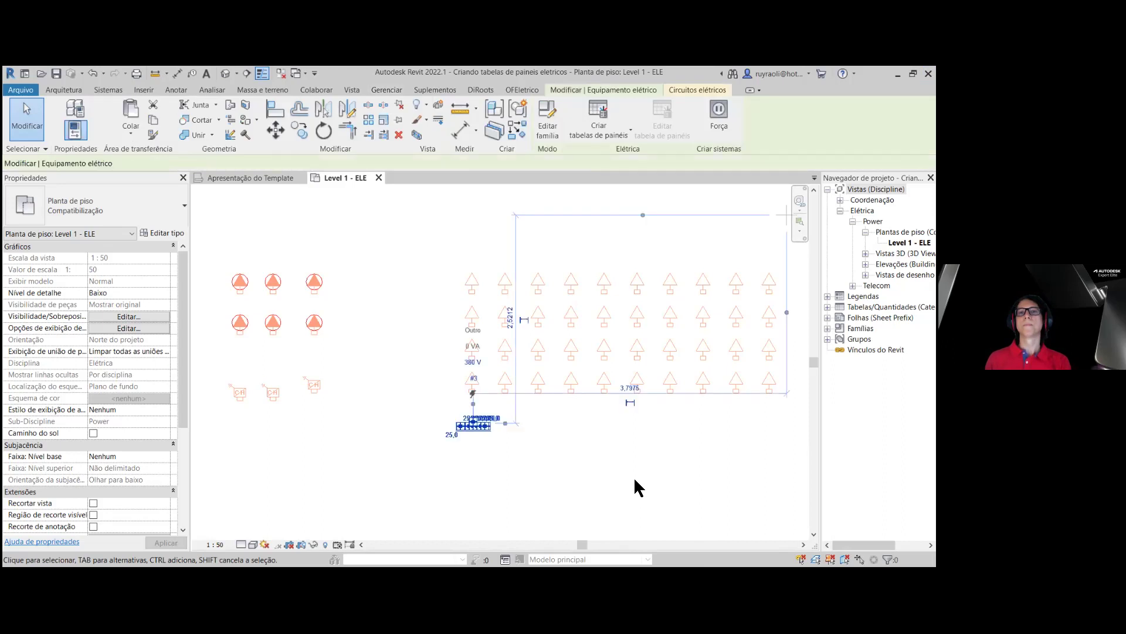
click(622, 137)
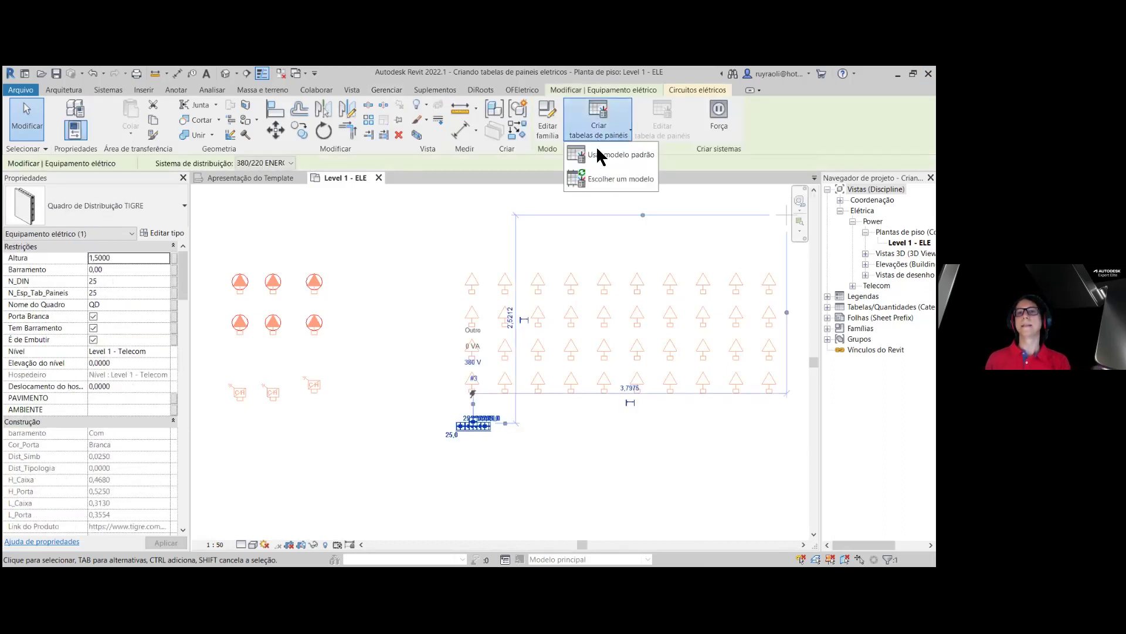
click(624, 156)
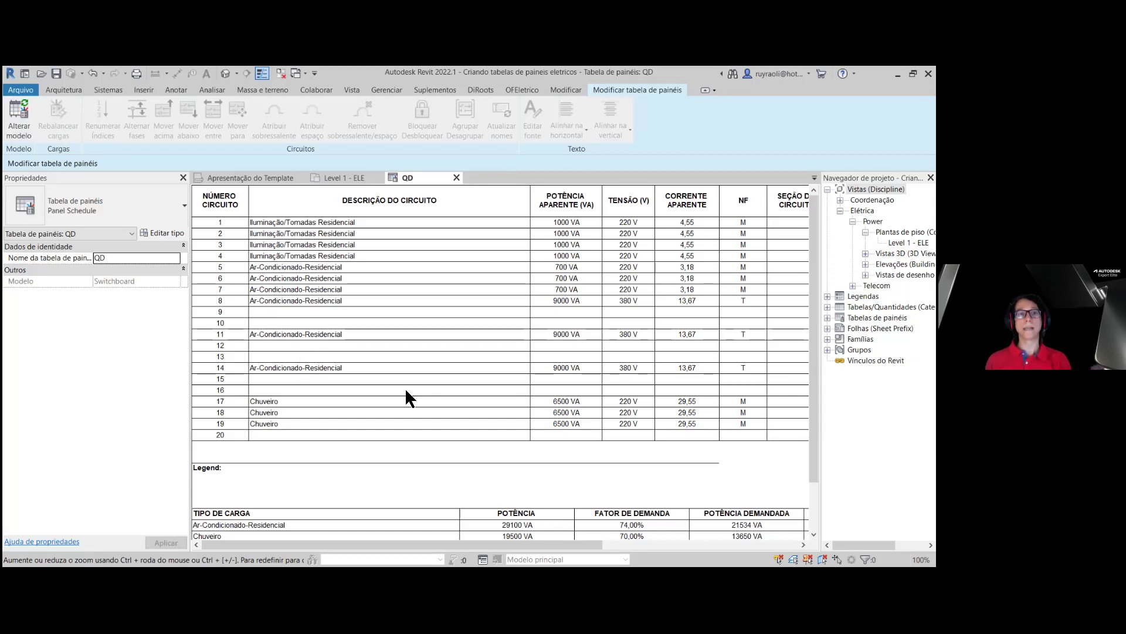
- Move the air-conditioning circuits up into rows 9 and 10 with Mover acima
click(280, 311)
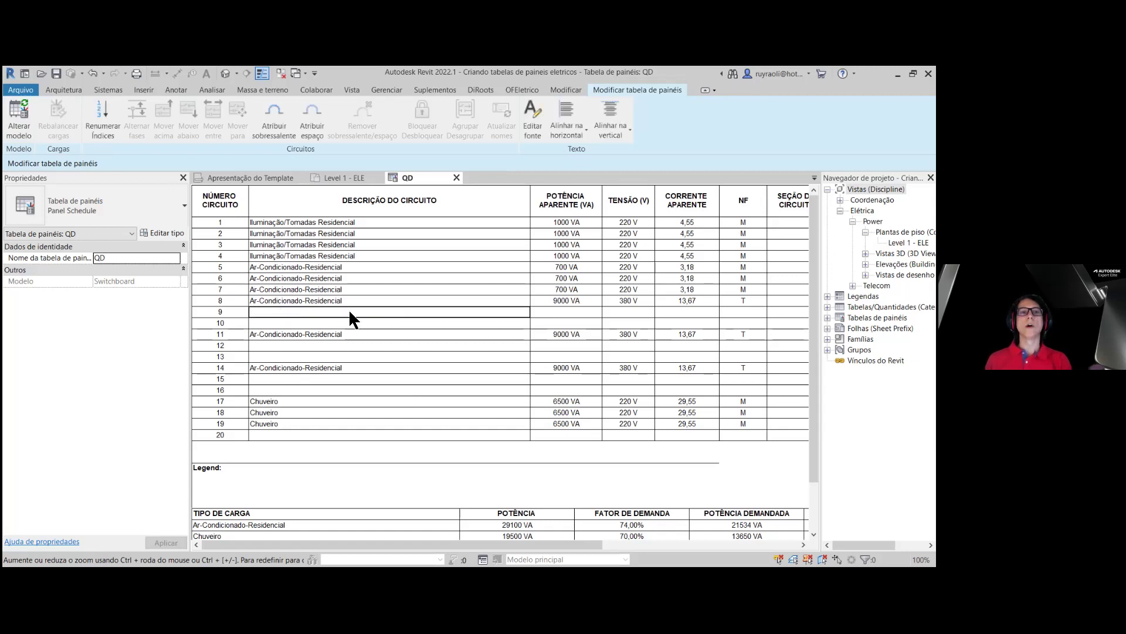
click(290, 336)
click(164, 130)
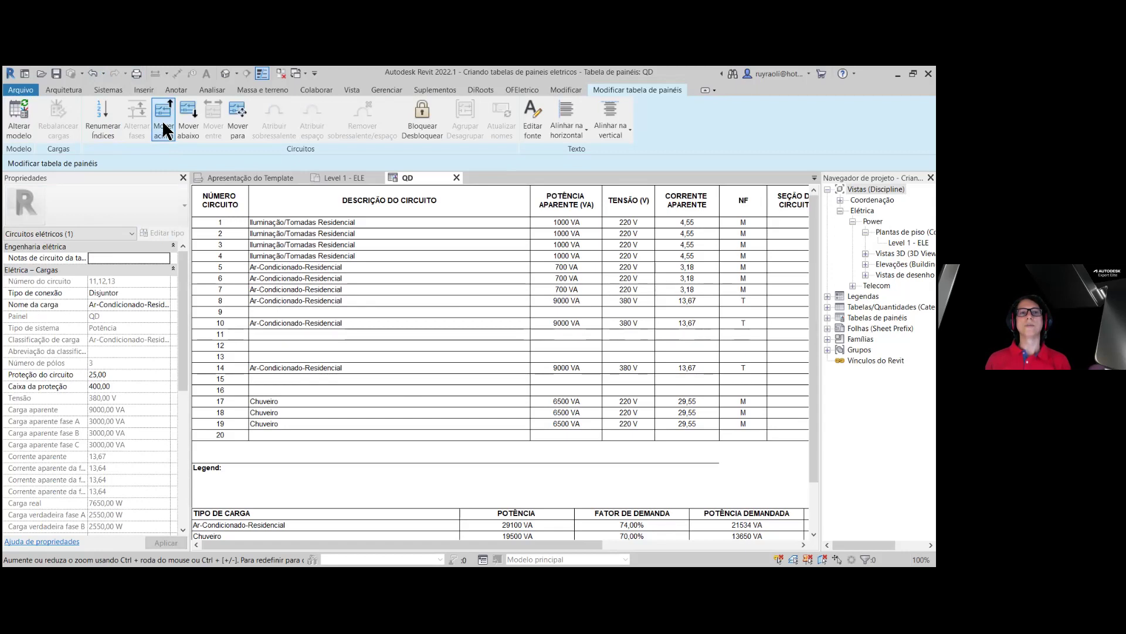
click(289, 368)
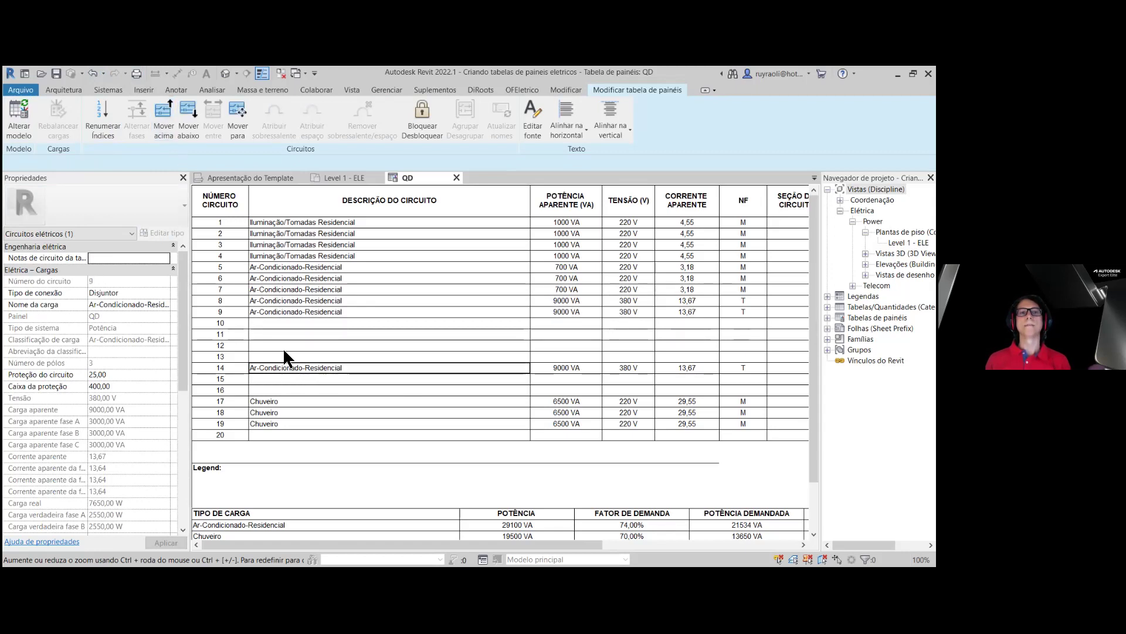
click(164, 129)
click(164, 129)
click(164, 129)
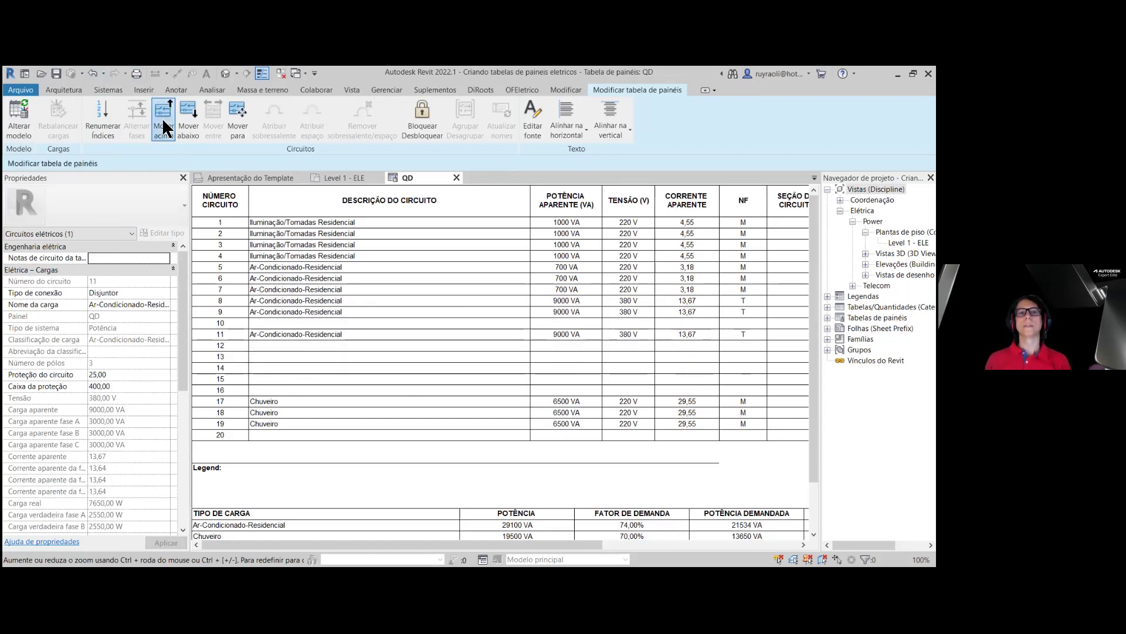
click(163, 126)
- Move the three Chuveiro circuits up into slots 11, 12 and 13
click(267, 399)
click(164, 130)
click(164, 130)
click(164, 130)
click(164, 130)
click(272, 412)
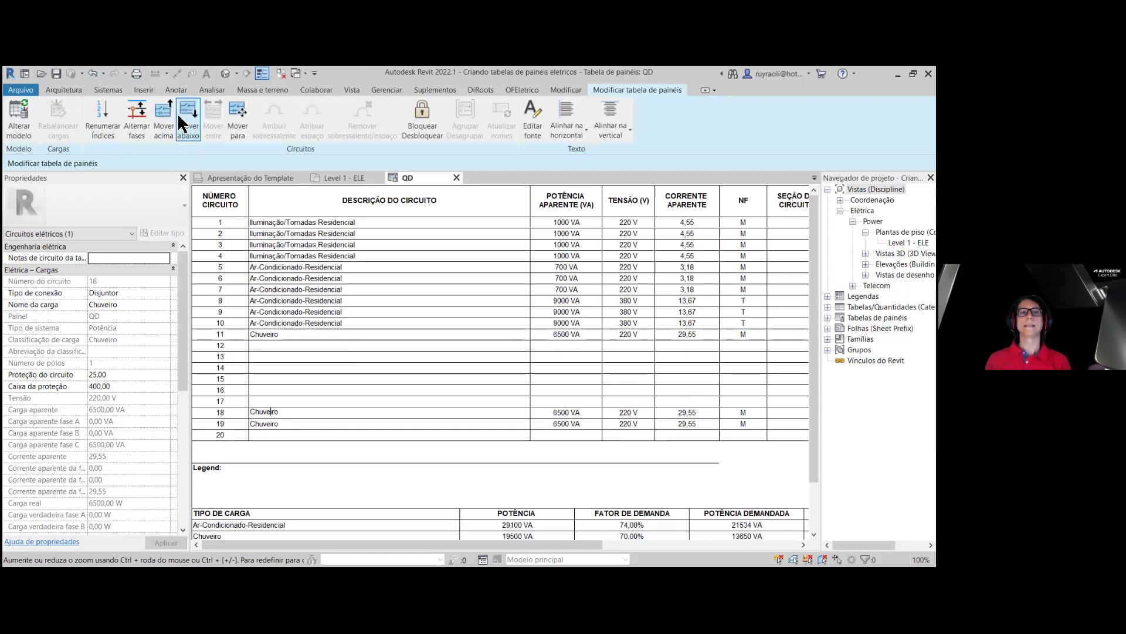
click(164, 126)
click(165, 126)
click(164, 126)
click(273, 424)
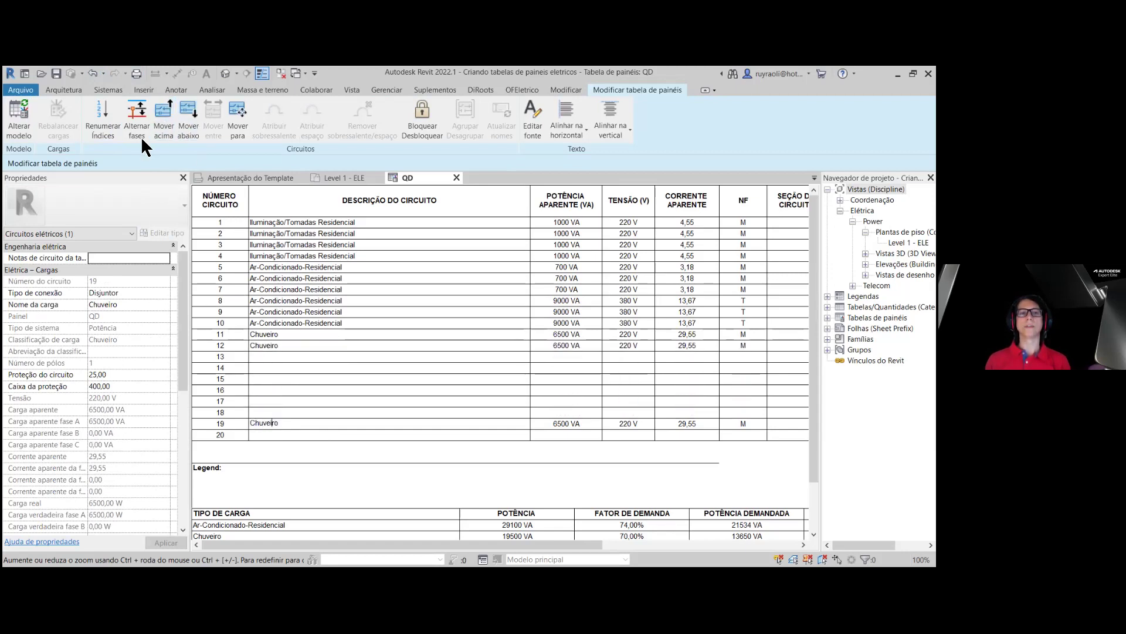
click(162, 126)
click(162, 126)
click(162, 126)
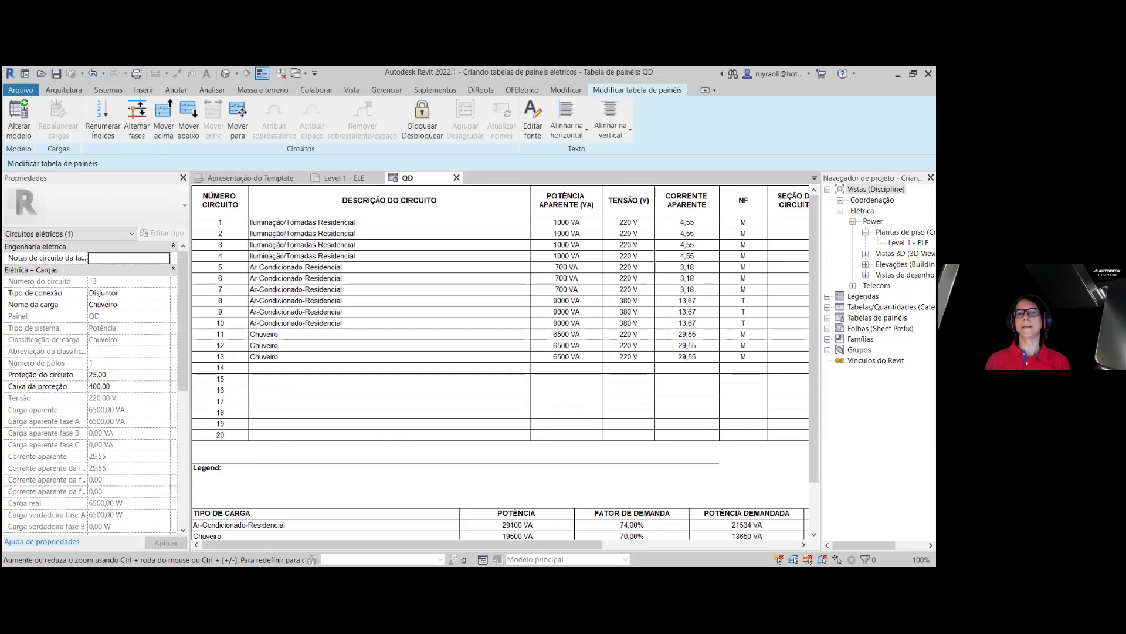
- Shift circuit 1 to phase C and circuit 2 to phase B with Alternar fases
drag(483, 544, 704, 545)
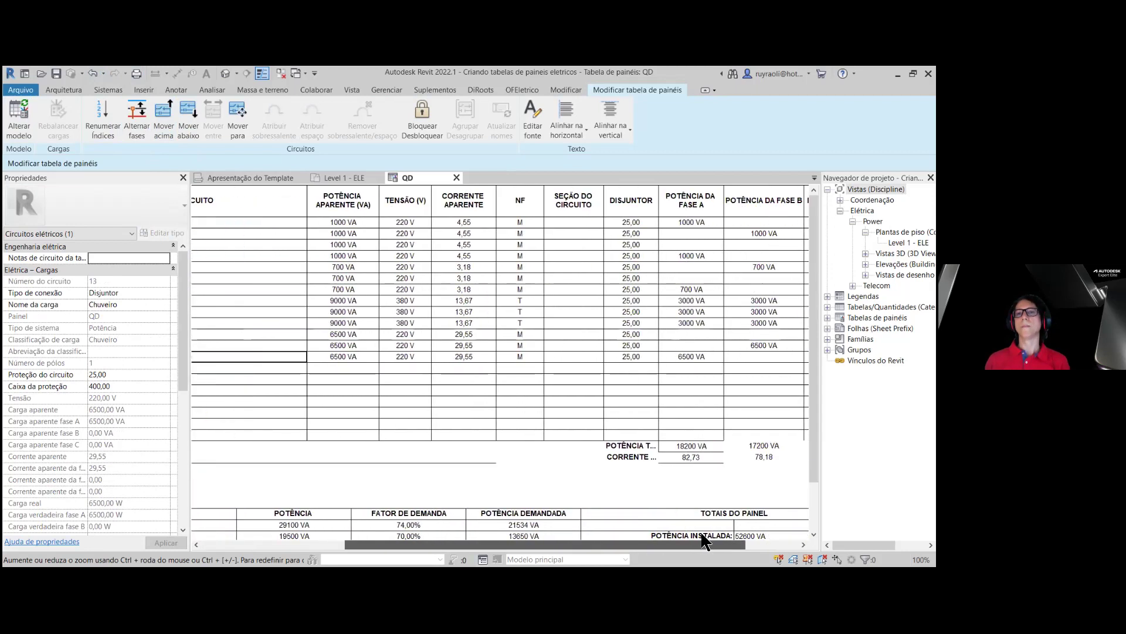
click(617, 223)
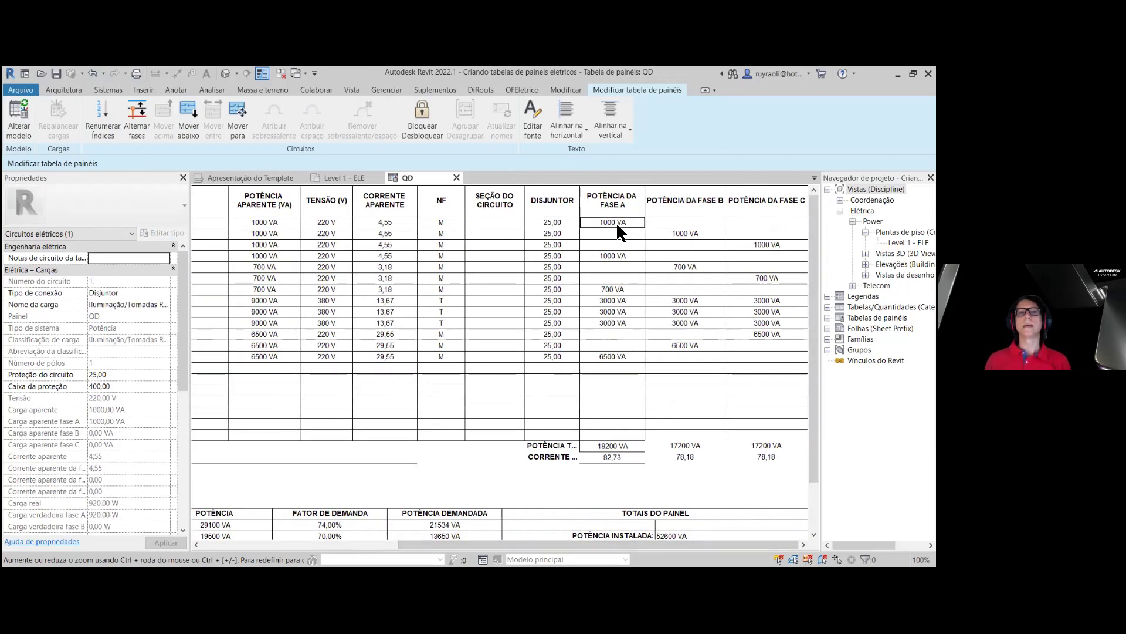
click(132, 121)
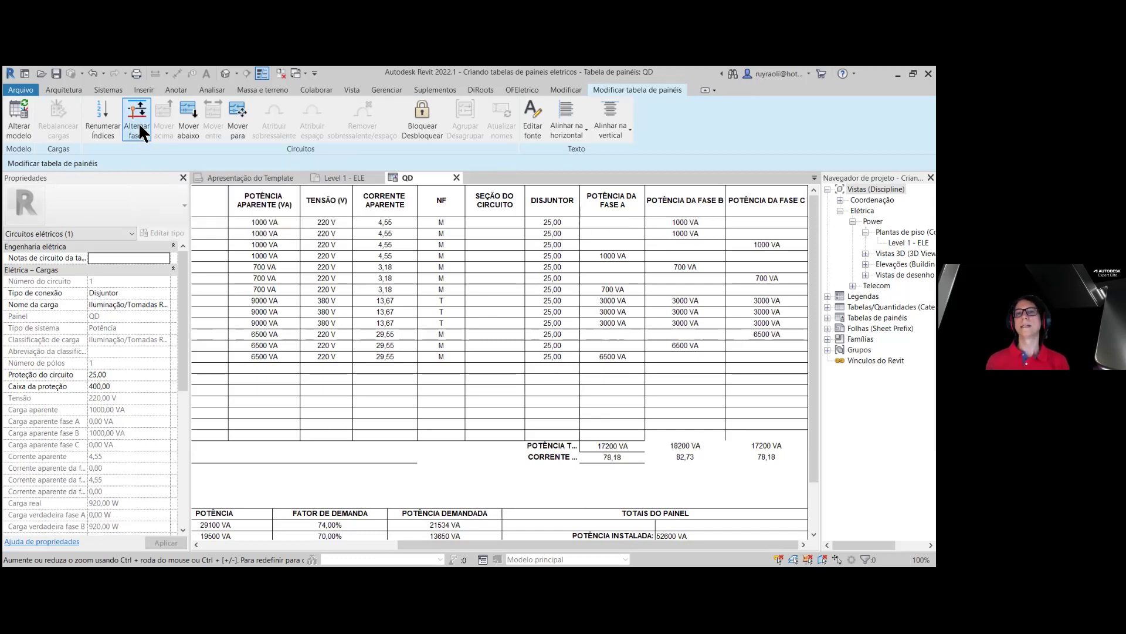
click(136, 123)
click(695, 233)
click(133, 121)
click(135, 122)
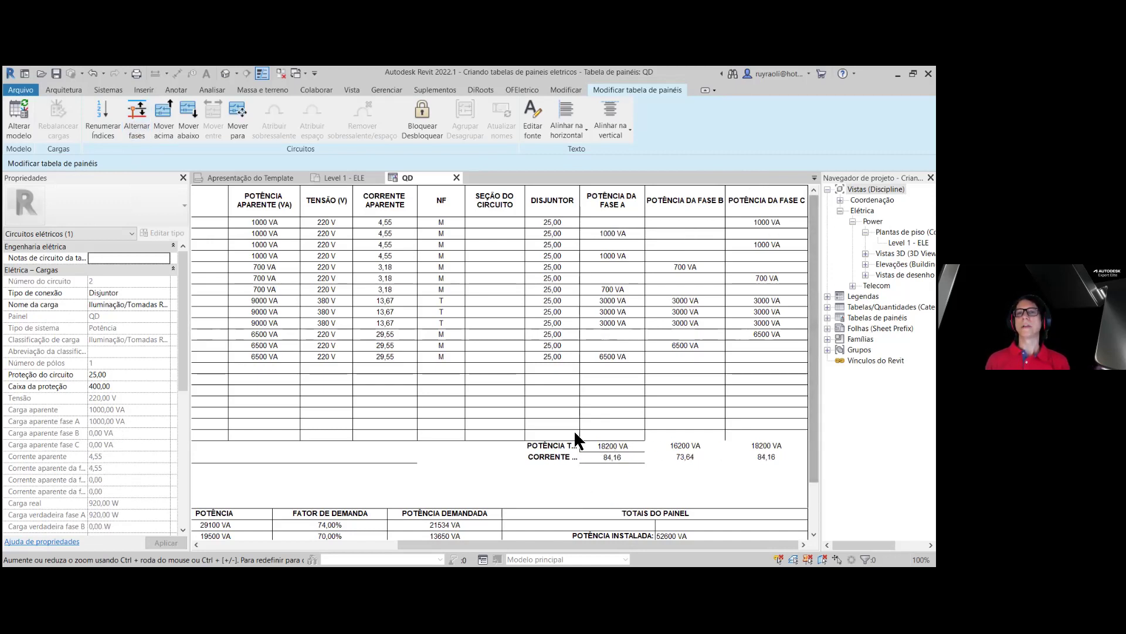
click(134, 128)
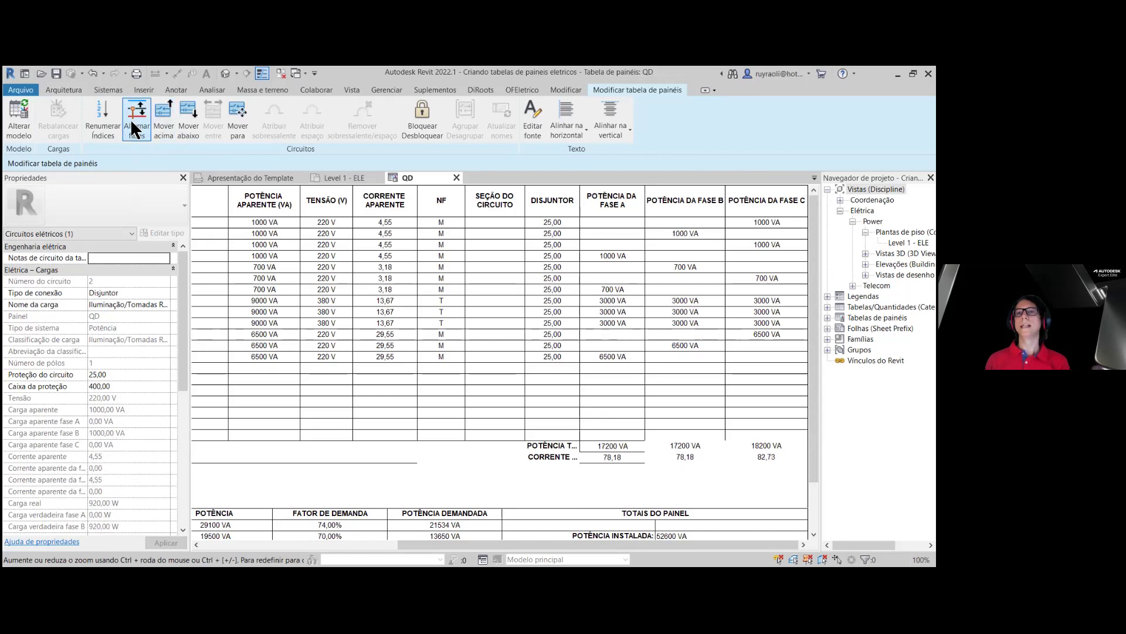
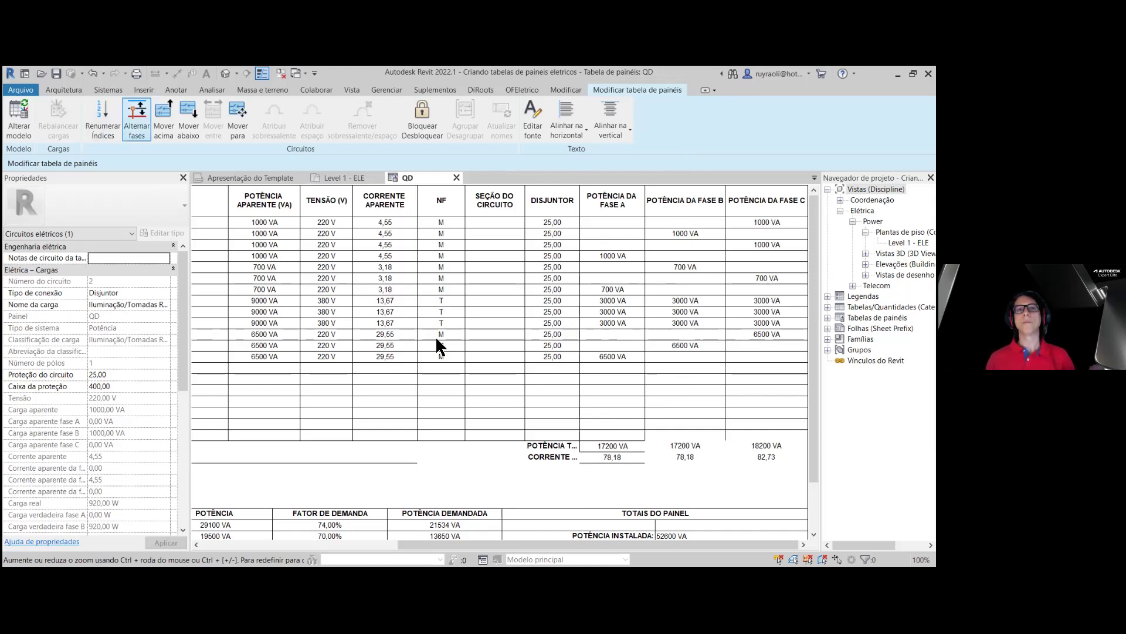
- Scroll across the QD schedule columns to review its 13 populated circuits
drag(602, 540, 261, 541)
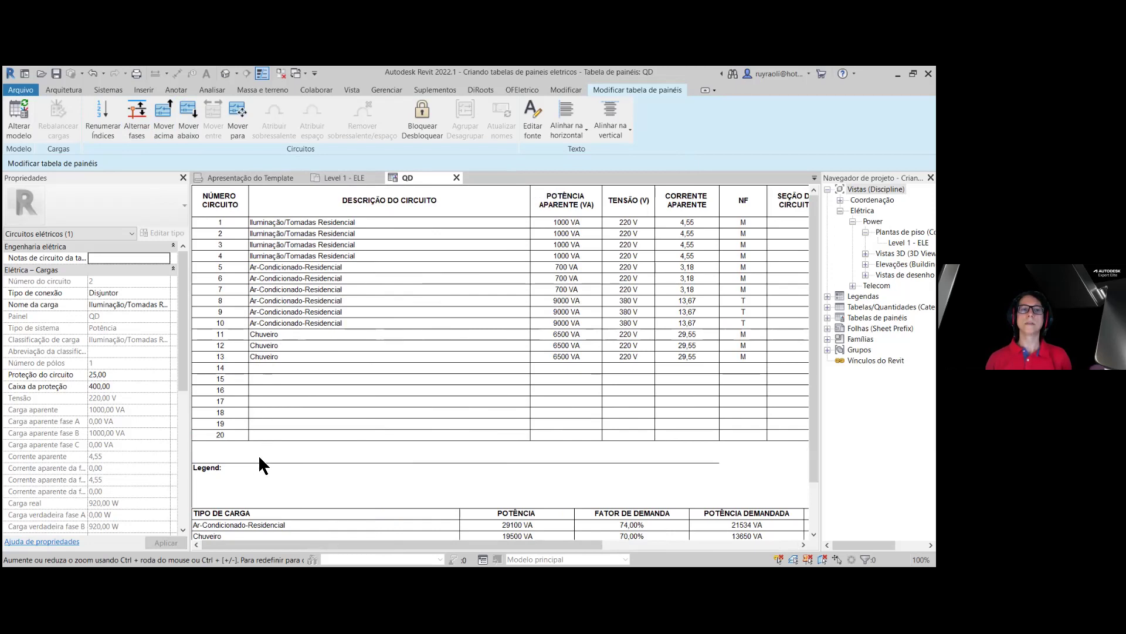
- Select the QD panel on the Level 1 - ELE floor plan
click(347, 176)
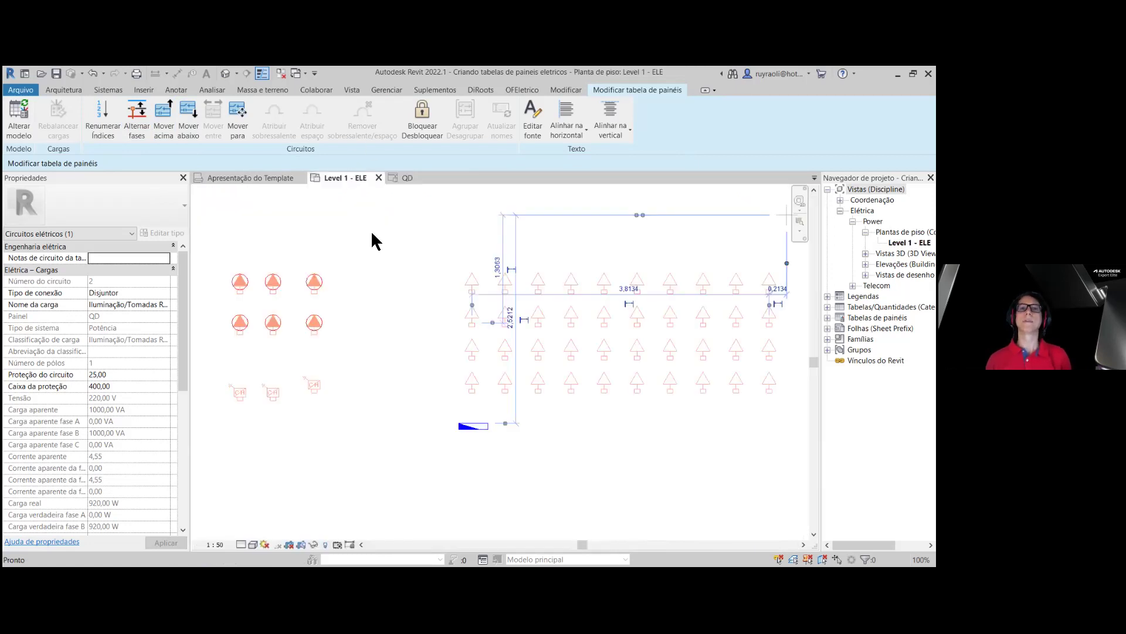
click(341, 456)
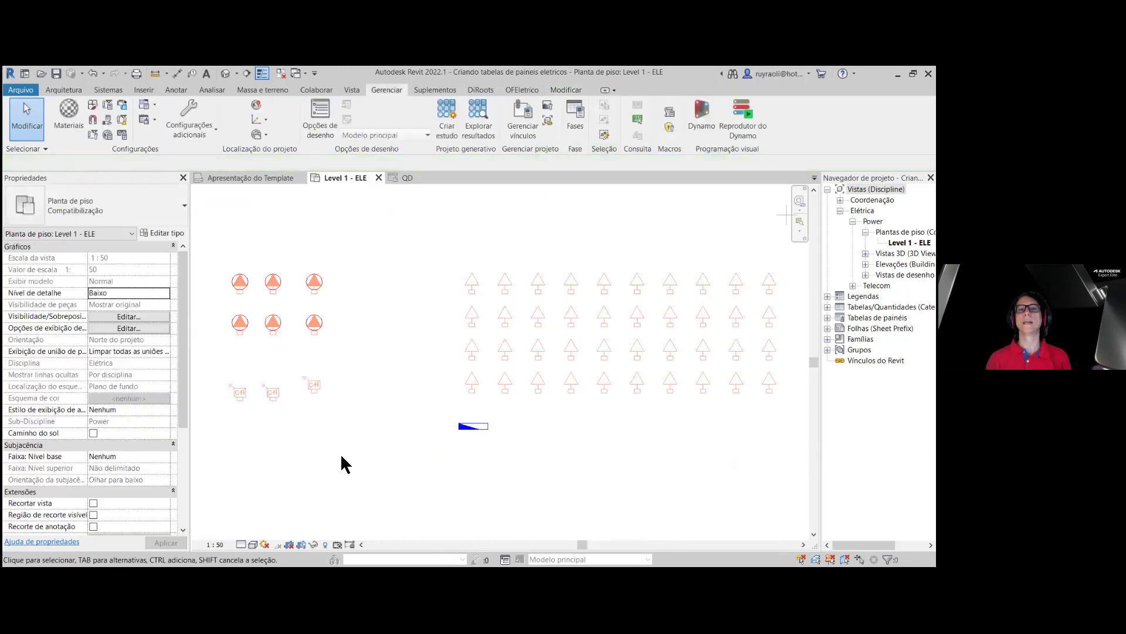
click(567, 465)
- Set the QD panel's Número máximo de circuitos to 13 in Properties, then deselect it
scroll(104, 389, down, 3)
scroll(103, 389, down, 3)
scroll(103, 390, down, 2)
scroll(105, 391, down, 2)
scroll(107, 392, down, 2)
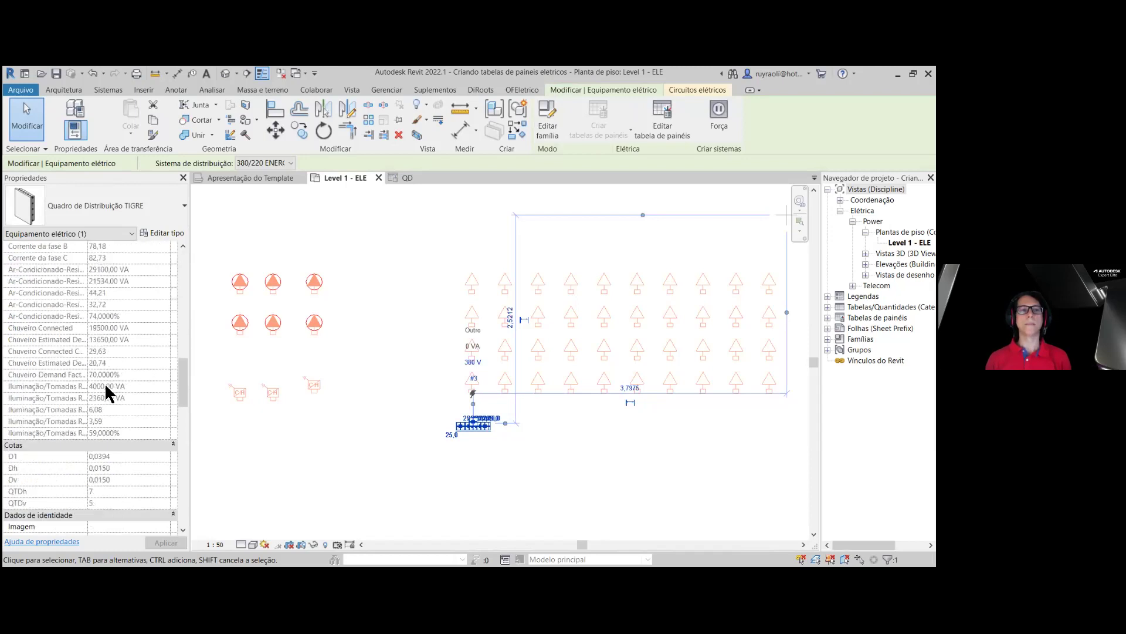
scroll(108, 392, down, 2)
scroll(108, 391, down, 2)
scroll(108, 392, down, 2)
scroll(107, 392, down, 2)
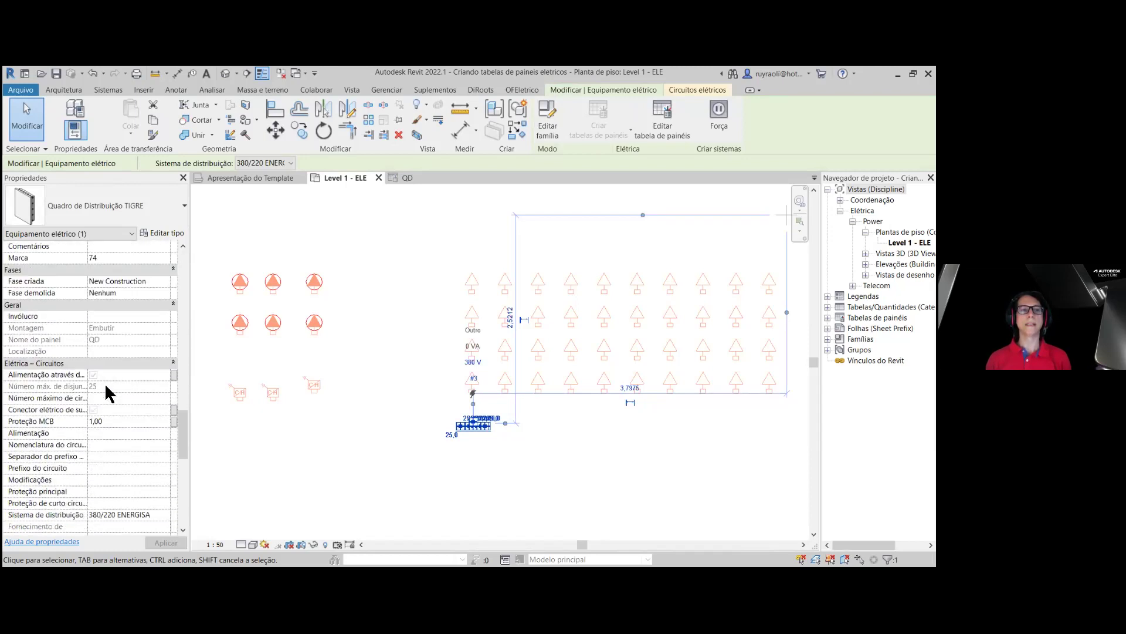
scroll(108, 392, down, 1)
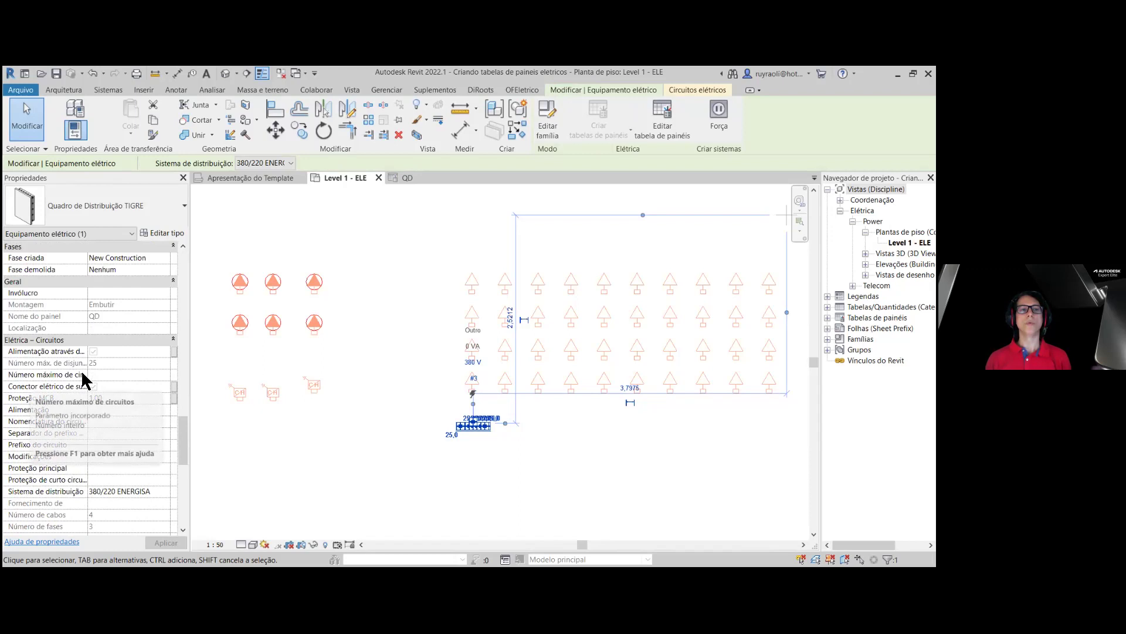
drag(87, 376, 132, 376)
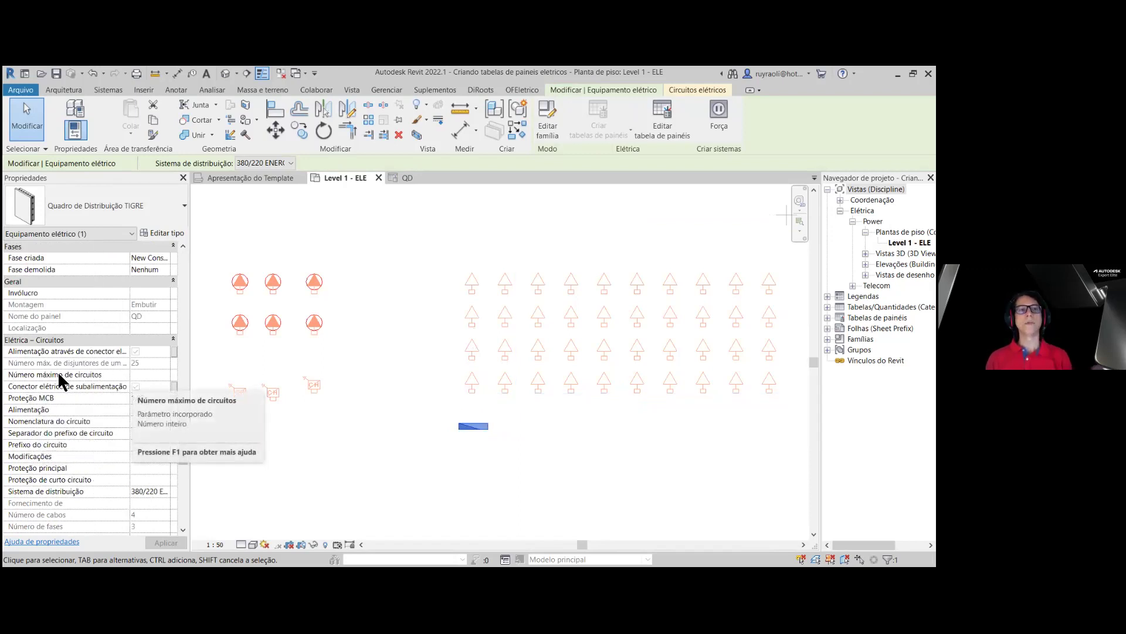
click(140, 377)
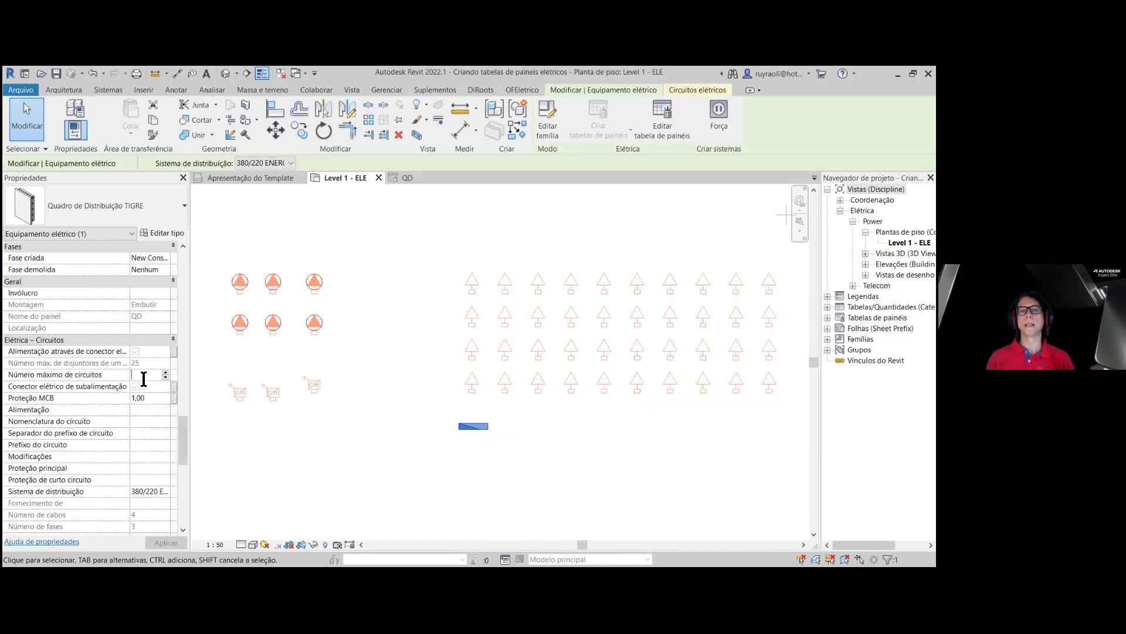
text(13)
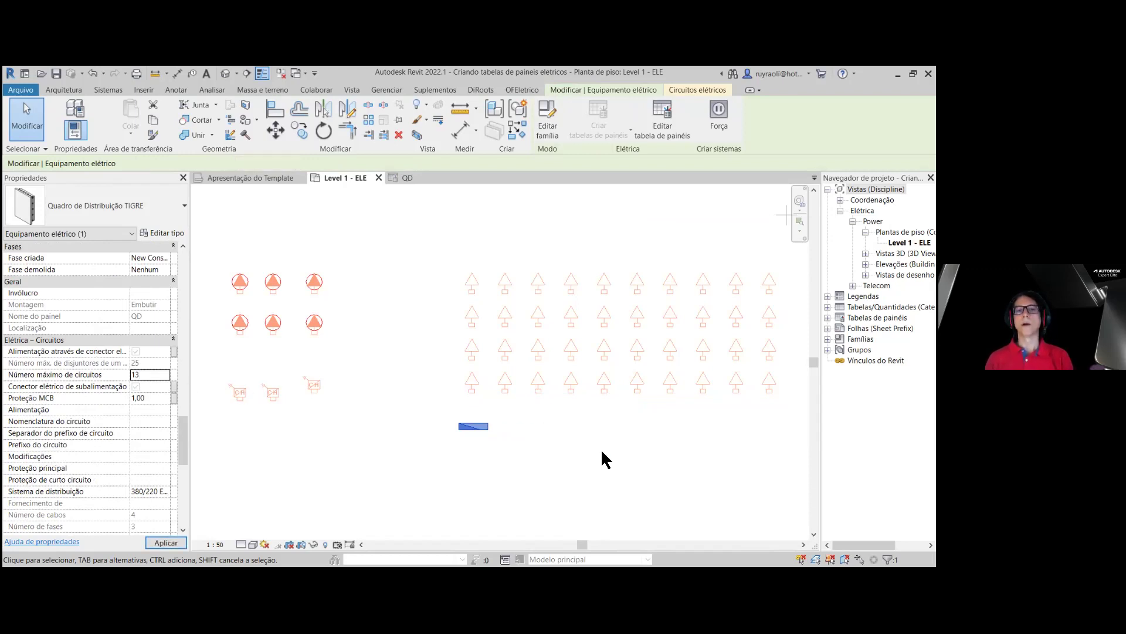
key(Escape)
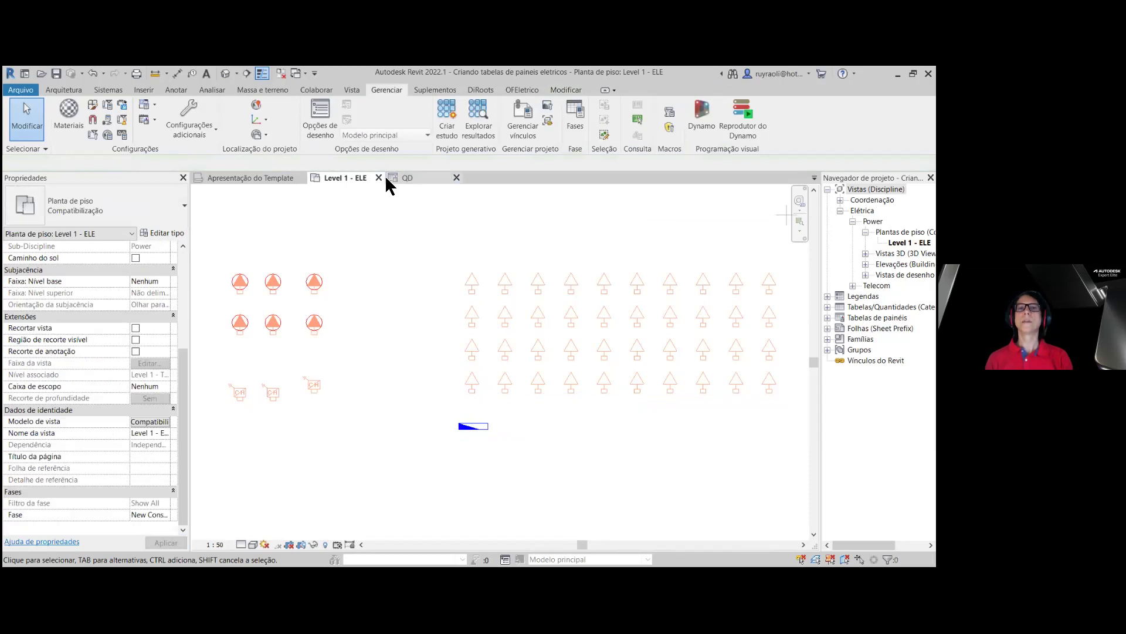
- Reopen the QD schedule and review its 13 circuit rows, selecting a circuit cell
click(417, 181)
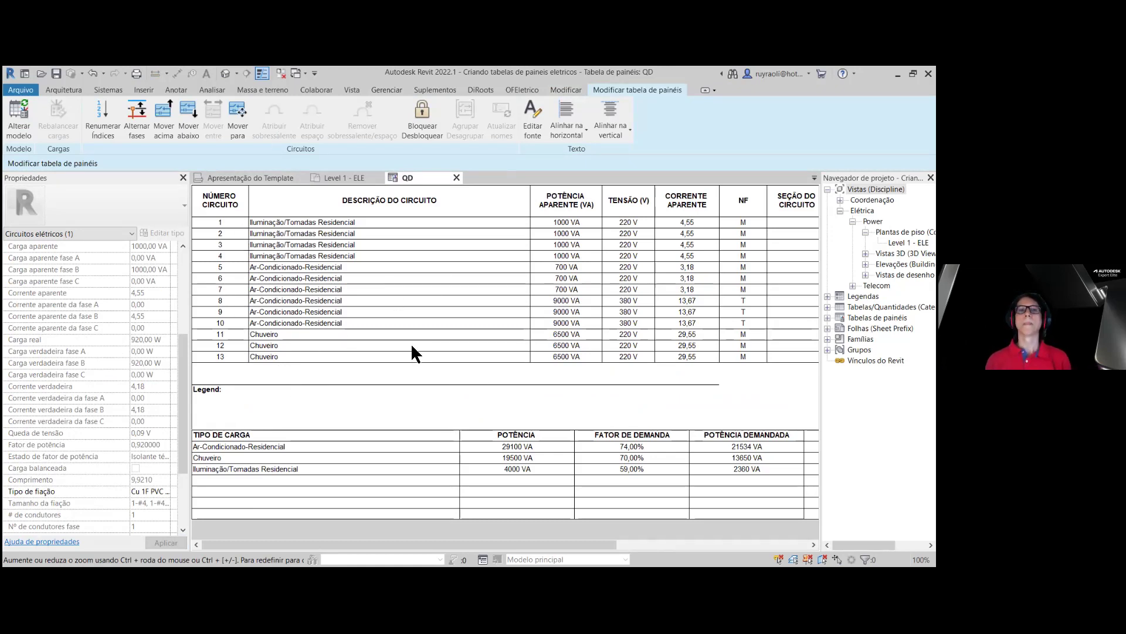
drag(475, 543, 699, 546)
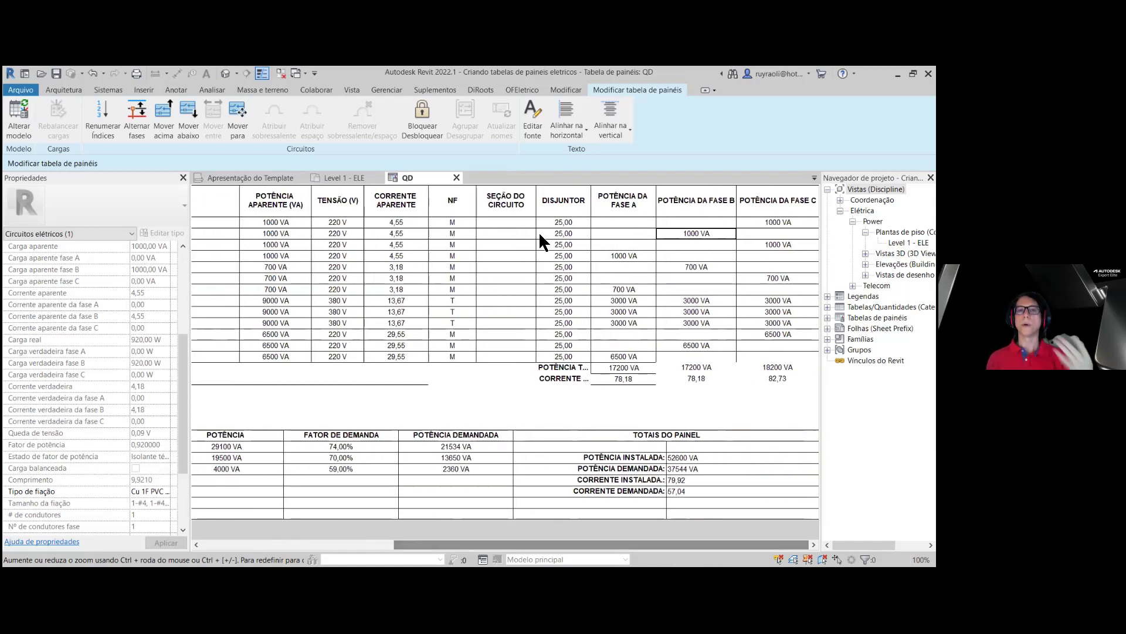
click(495, 222)
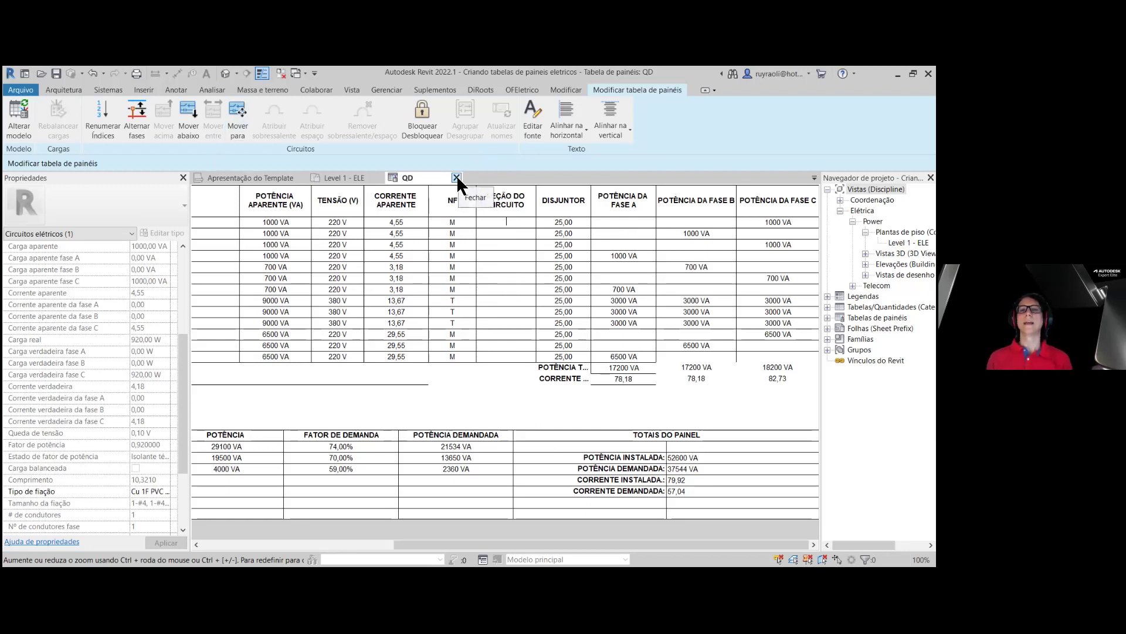
- Inspect circuit 8's three-phase loads in the QD schedule, then return to Level 1 - ELE
drag(545, 544, 282, 547)
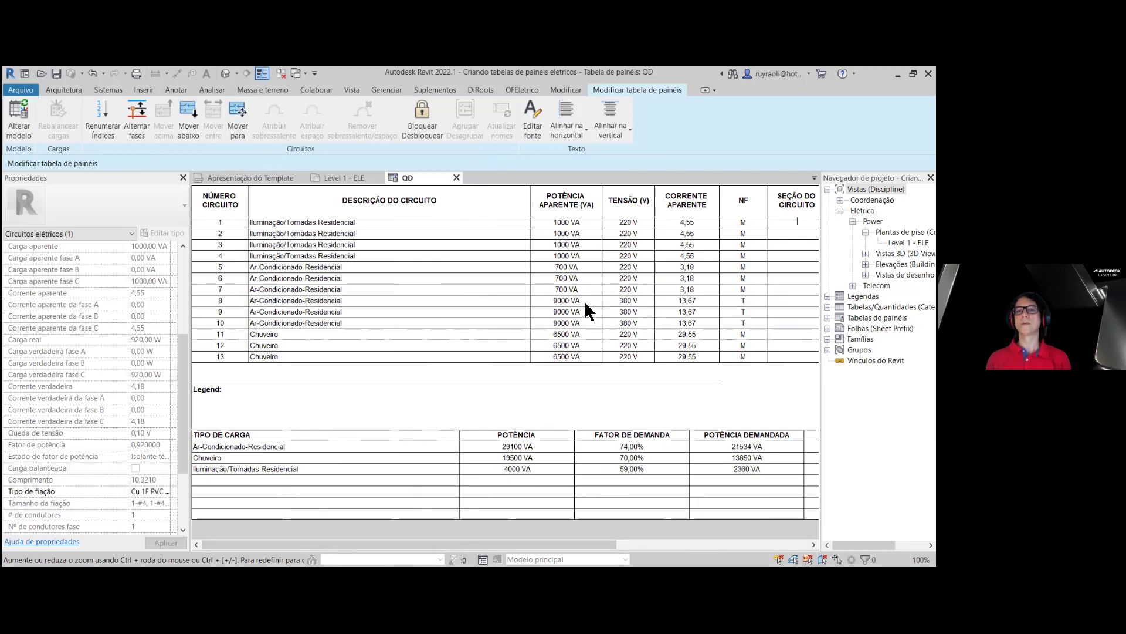
click(642, 306)
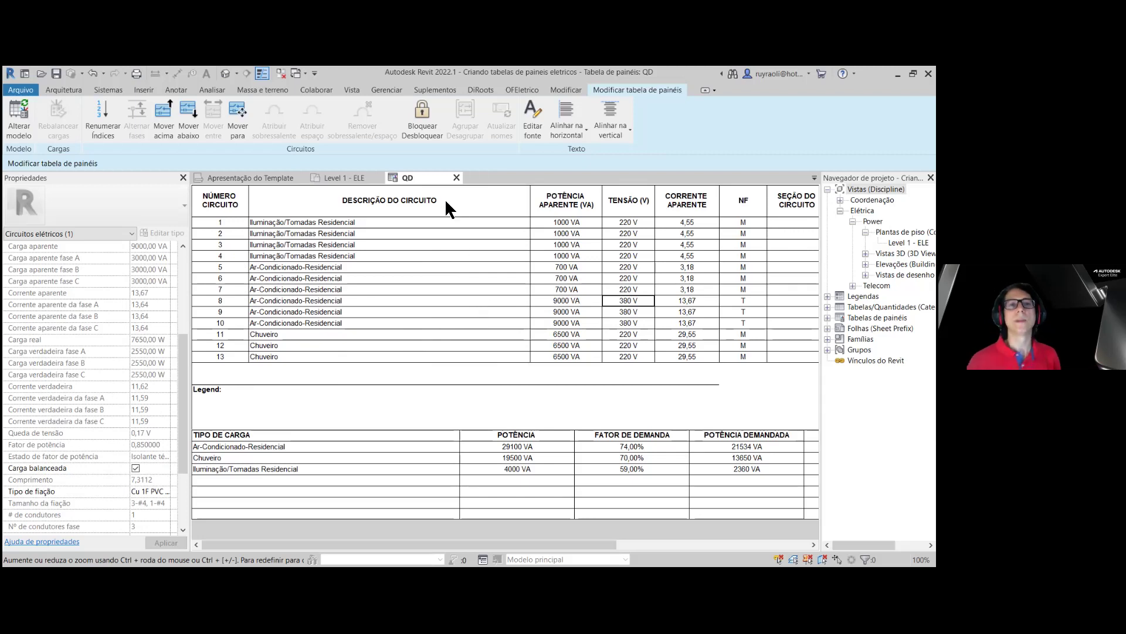
click(351, 178)
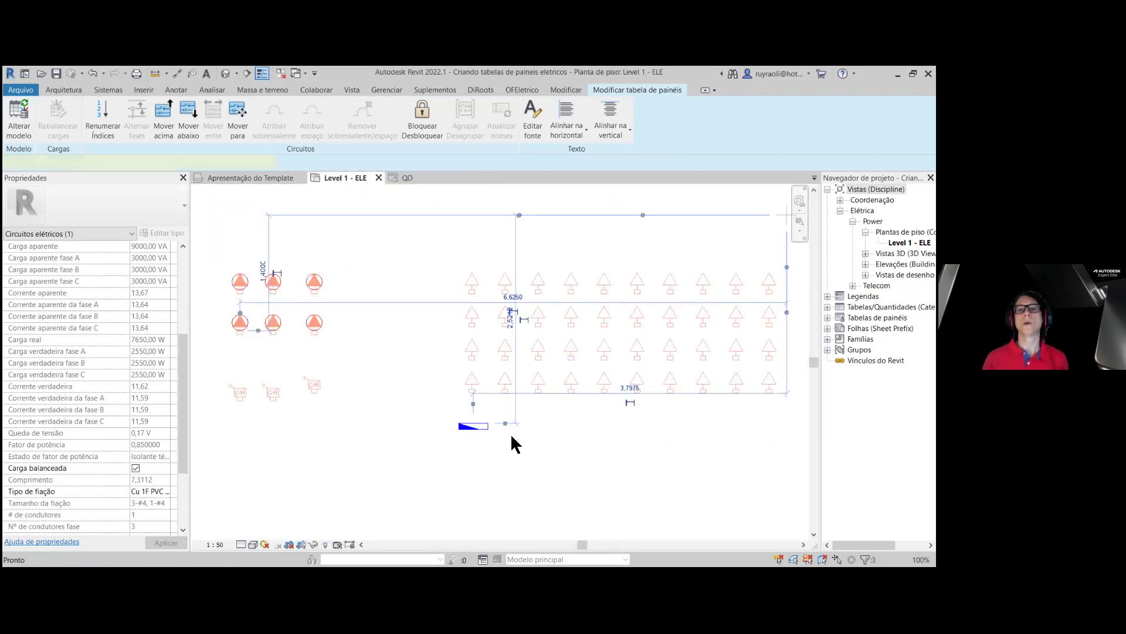
- Clear the plan's circuit selection and bring up the Editar um modelo dialog with Branch Panel
click(619, 464)
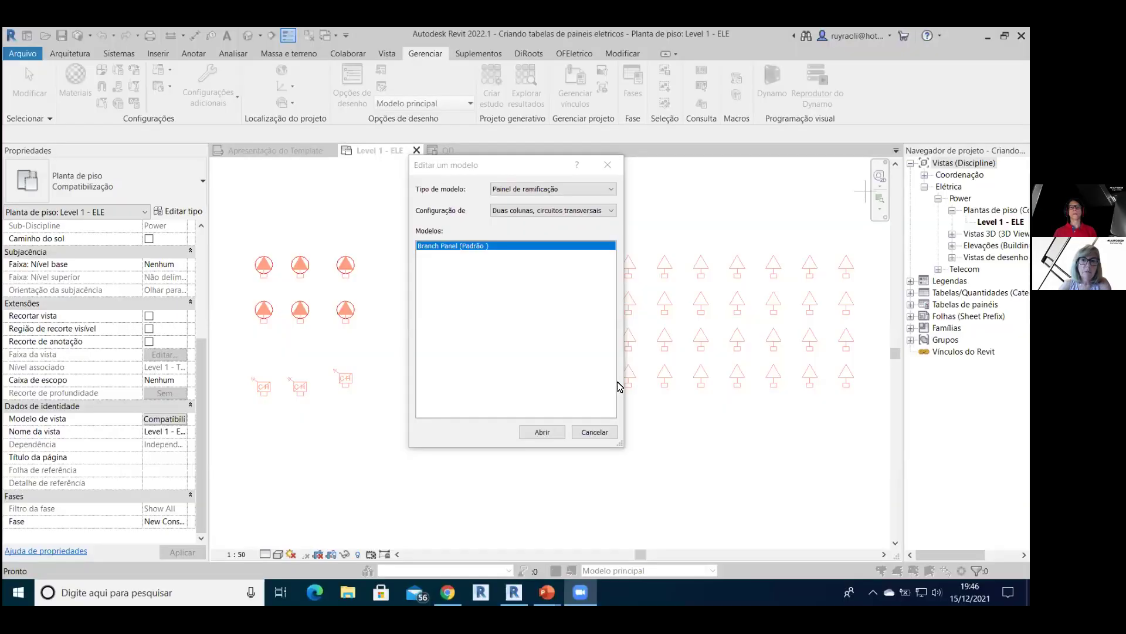
click(701, 486)
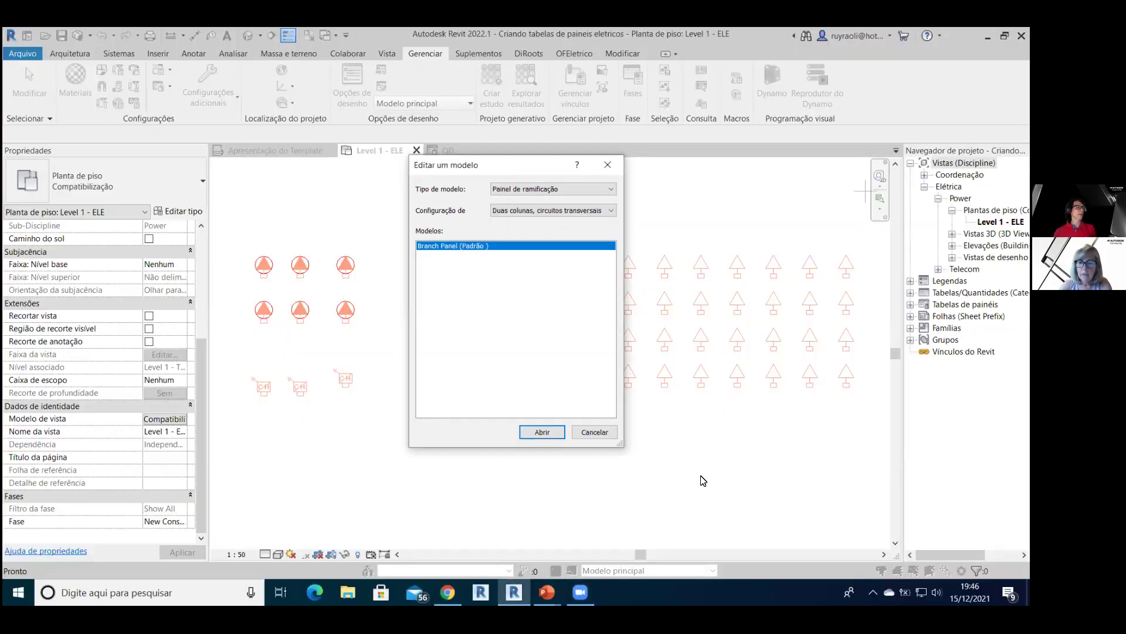
click(599, 433)
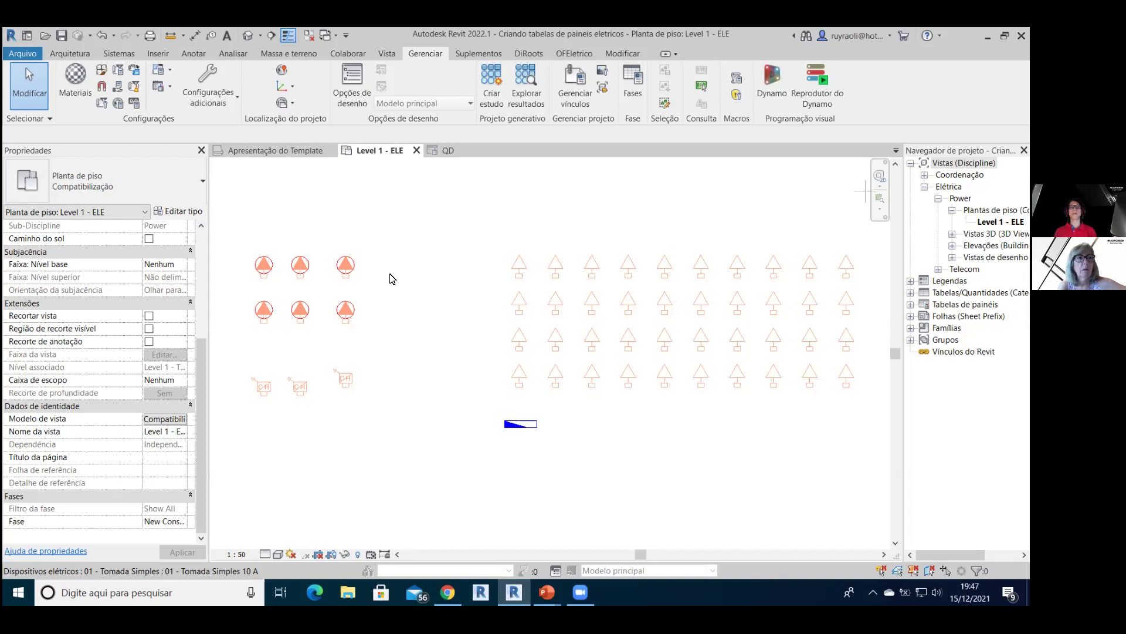
click(171, 88)
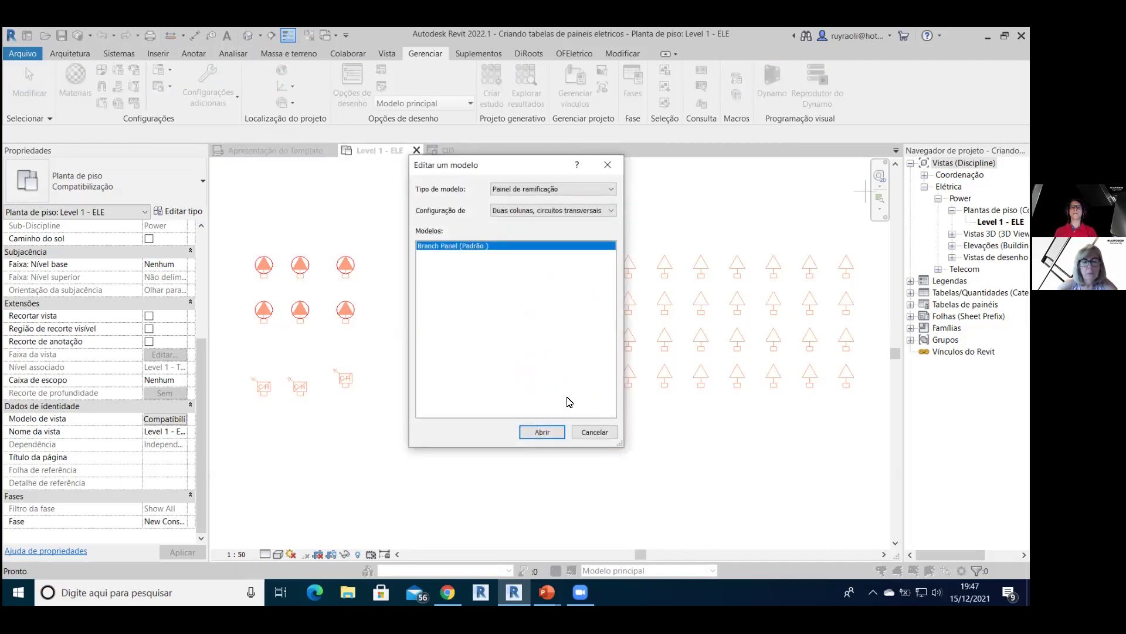
- Open the Switchboard template of type Quadro elétrico for editing
click(555, 189)
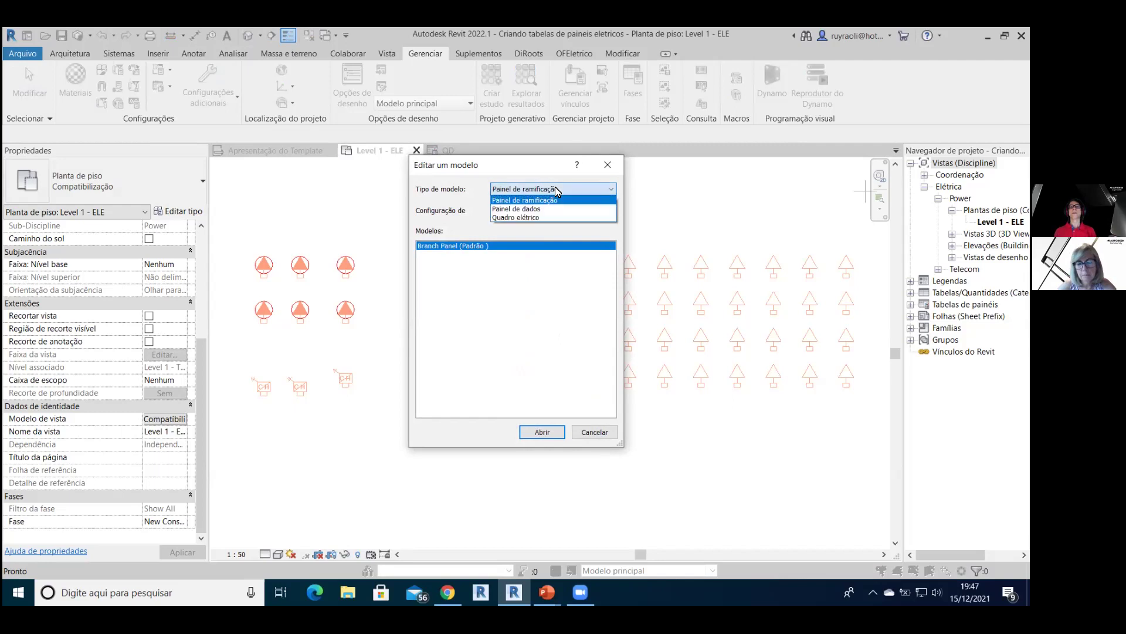
click(535, 218)
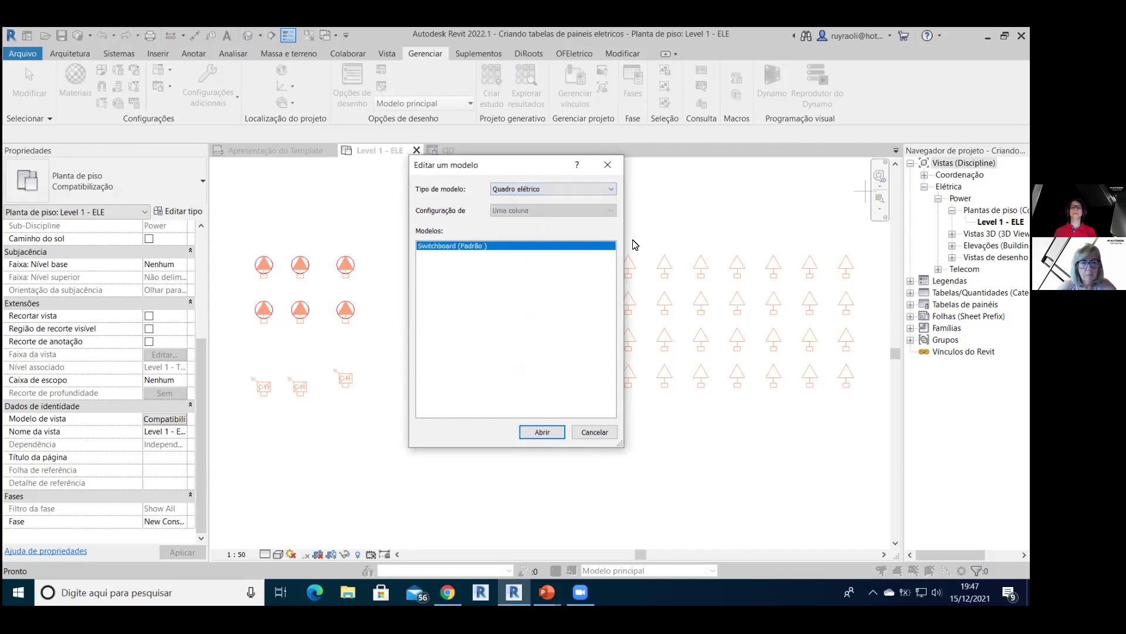
click(542, 432)
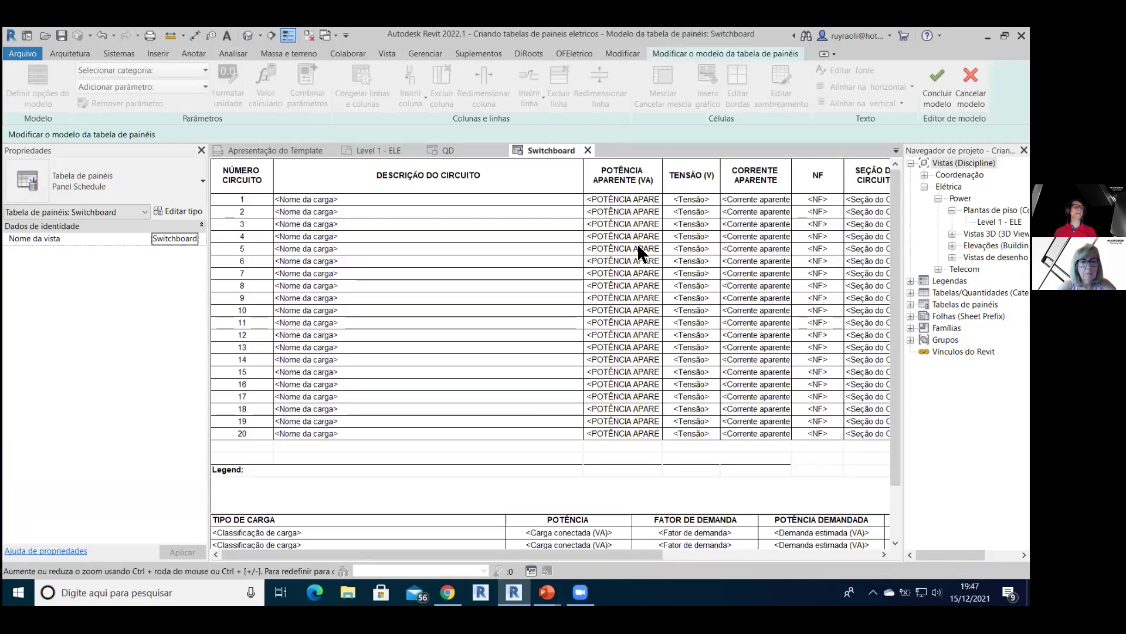
- Check the POTÊNCIA APARENTE cells' calculated value (Carga aparente) without changing it
drag(627, 200, 633, 435)
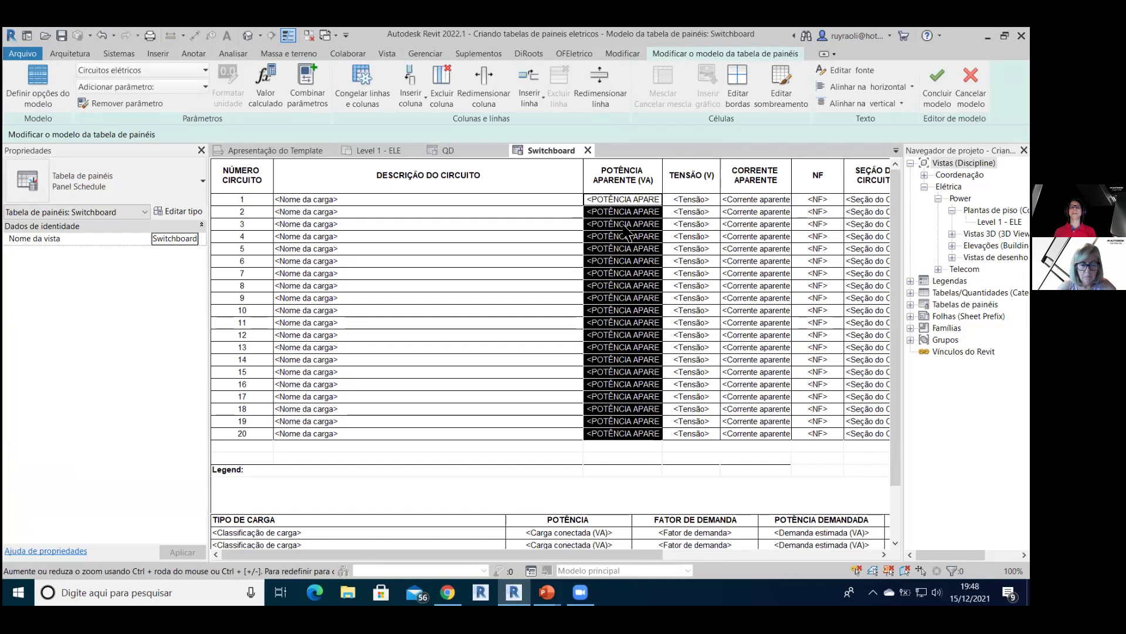
click(265, 82)
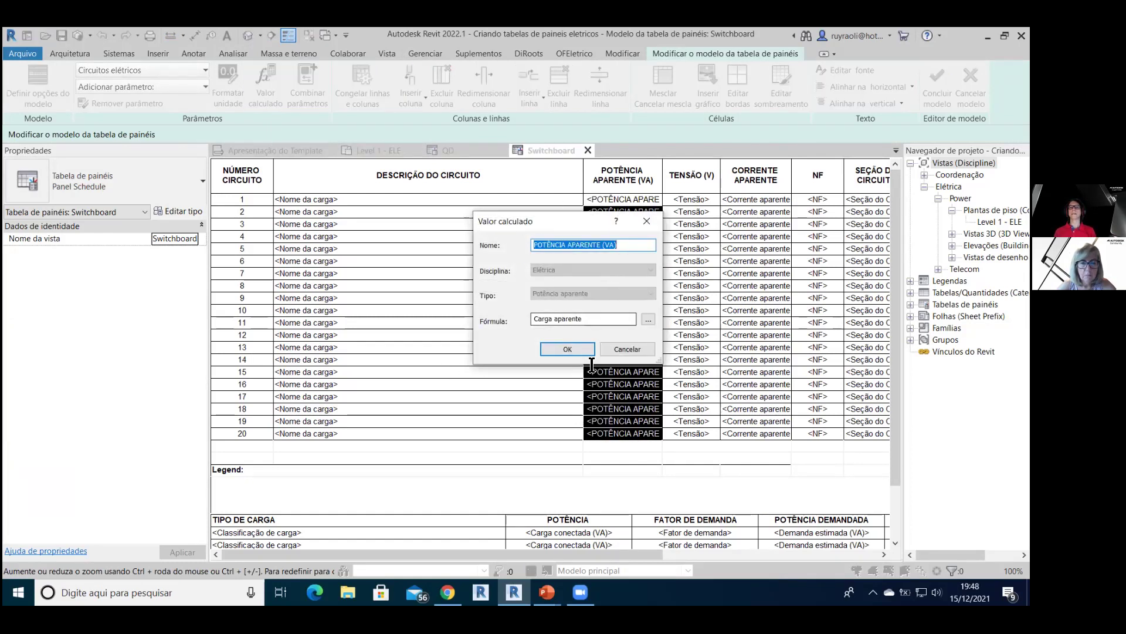
click(625, 349)
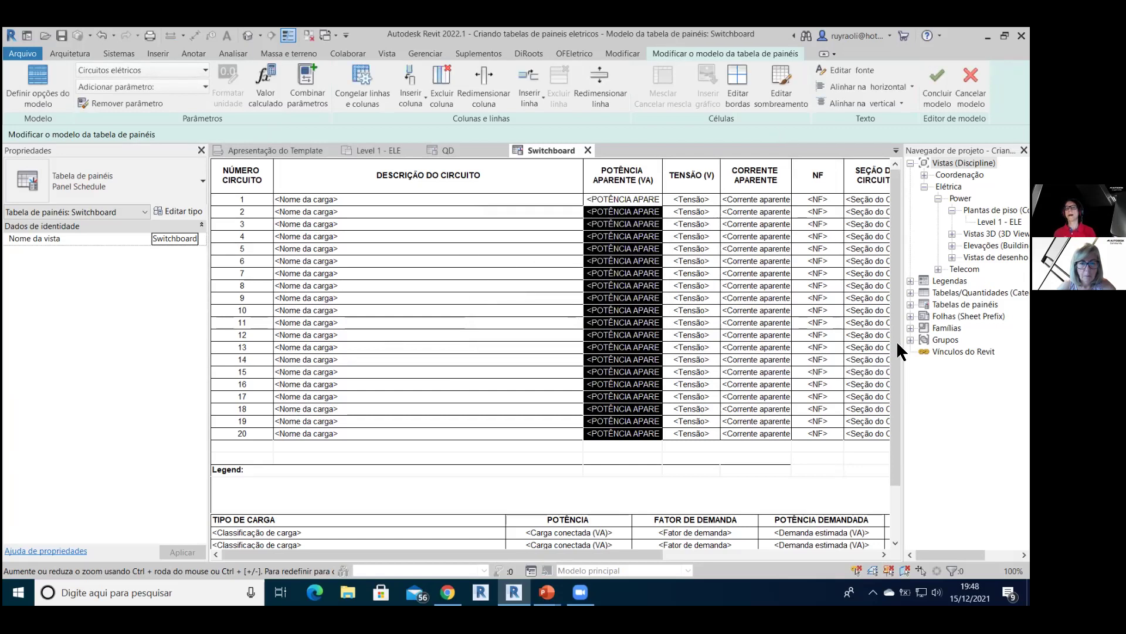
click(767, 322)
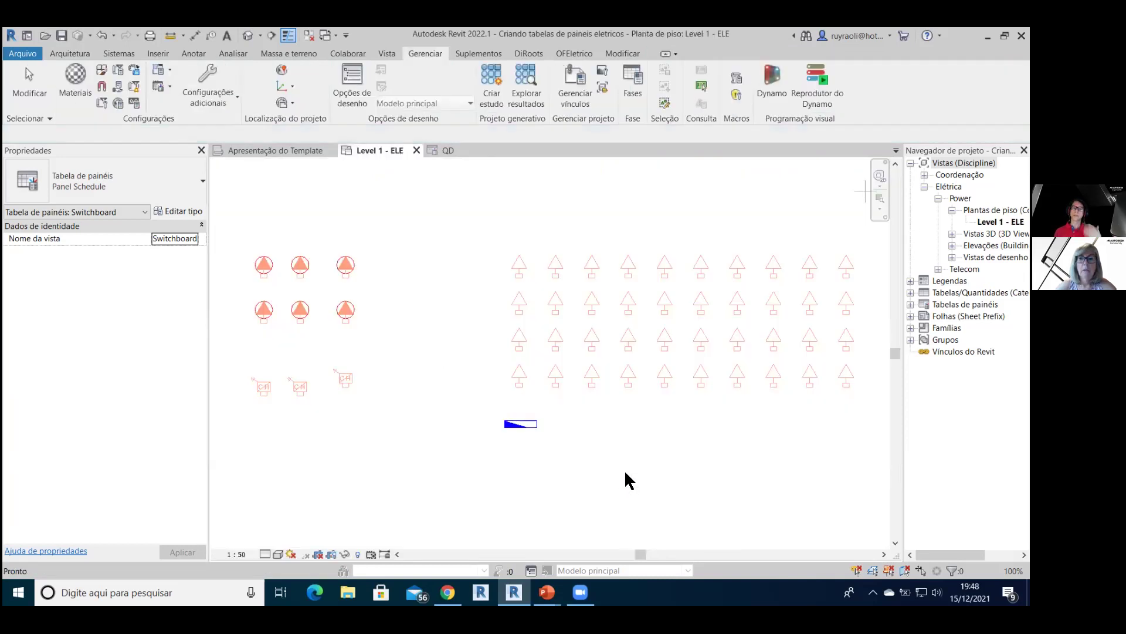
- Delete the old QD schedule from Tabelas de painéis
click(520, 424)
key(Escape)
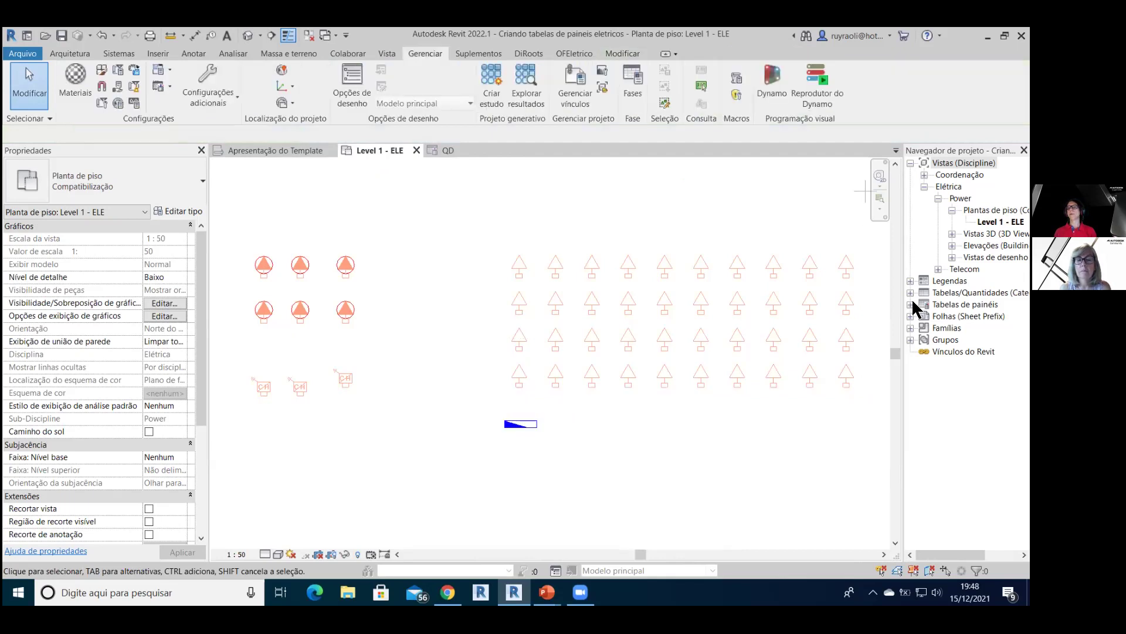
click(910, 304)
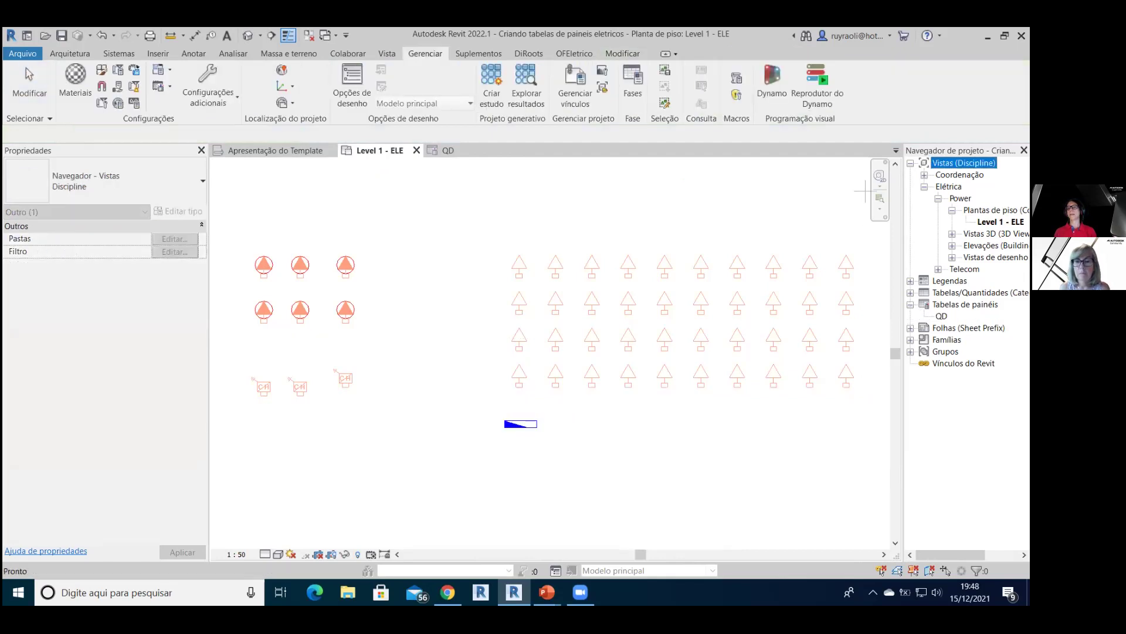
click(942, 316)
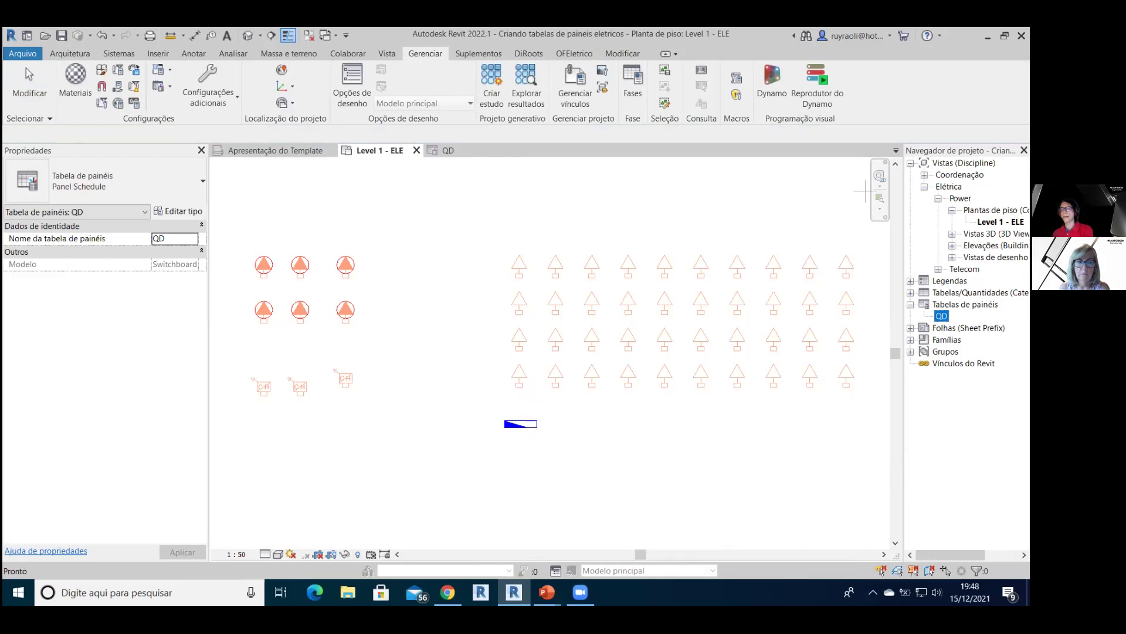
key(Delete)
- Create a new QD panel schedule using the default template
click(531, 427)
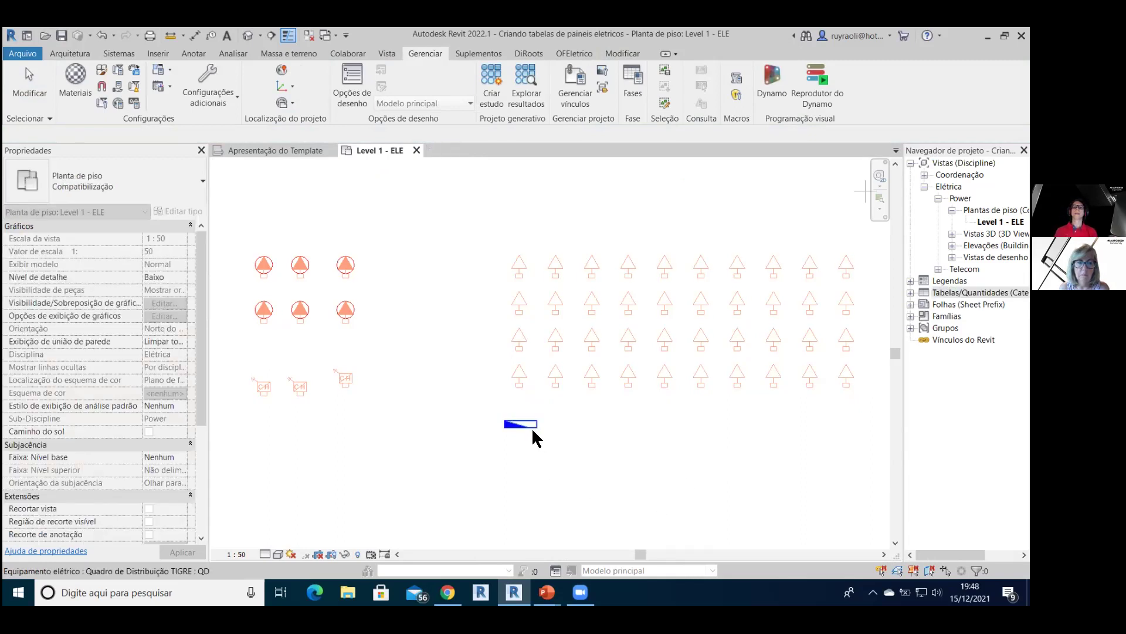
click(686, 104)
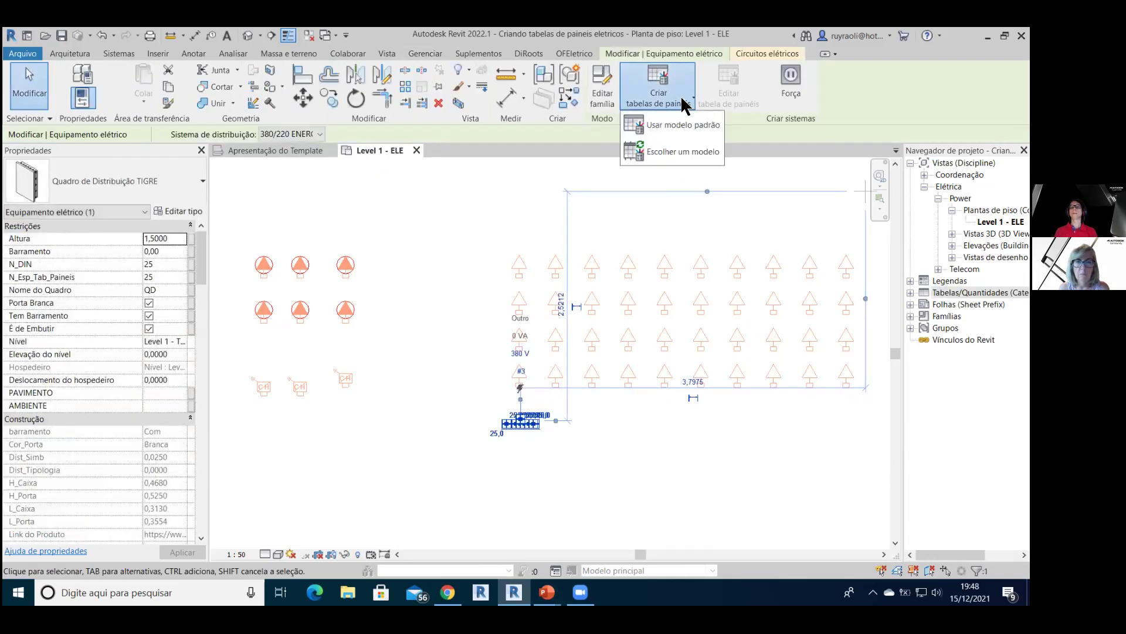
click(683, 125)
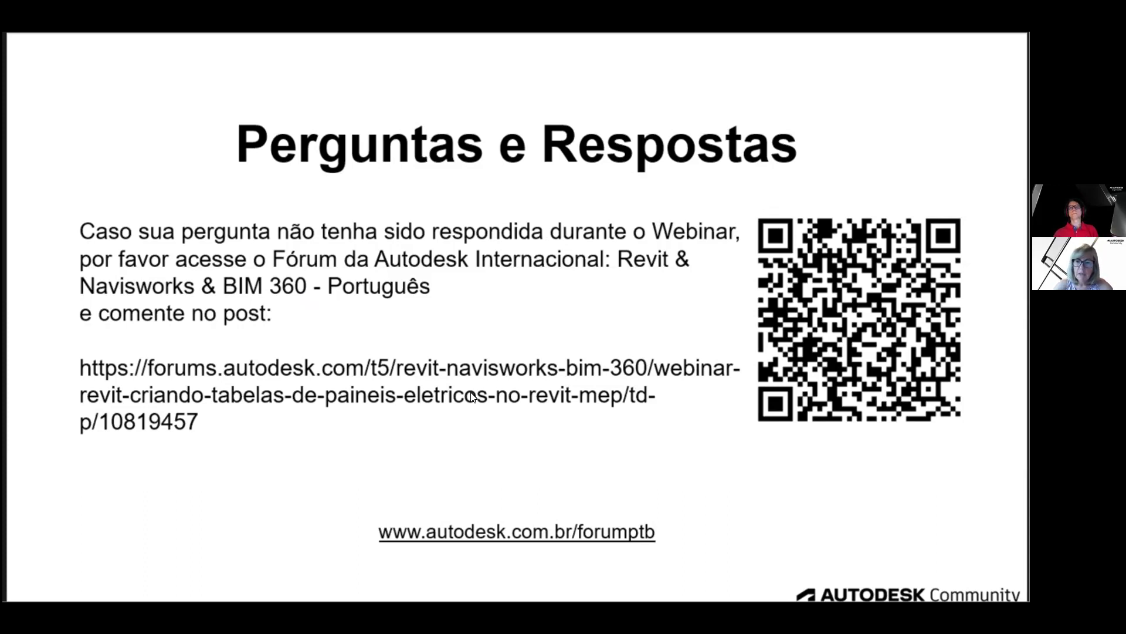
- Advance the slideshow to the Agradecimentos thank-you slide
click(471, 396)
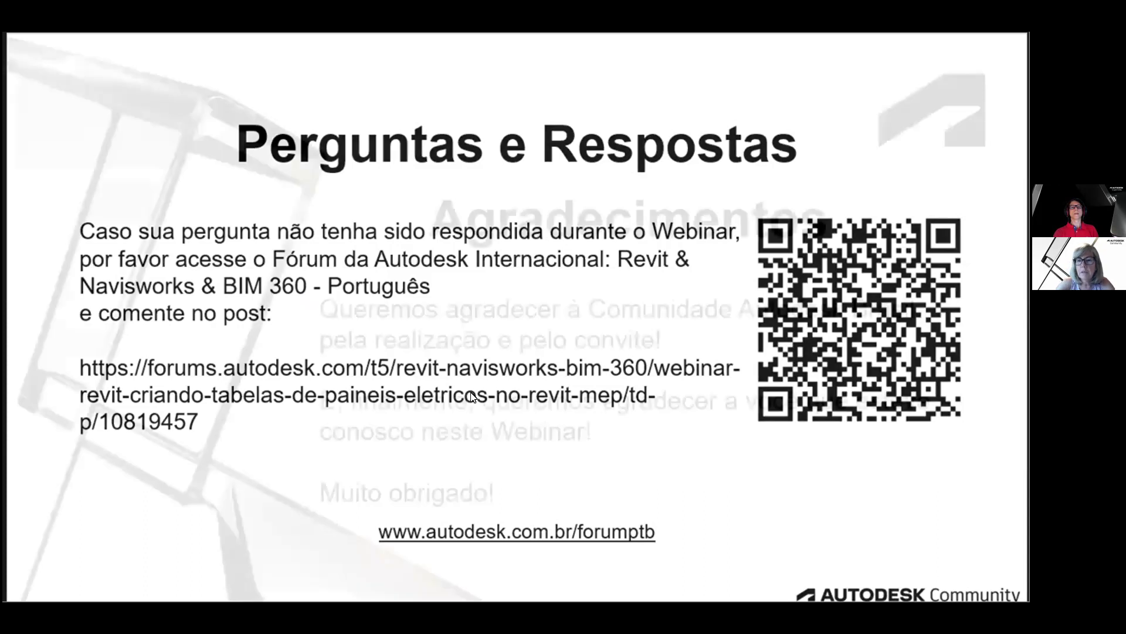